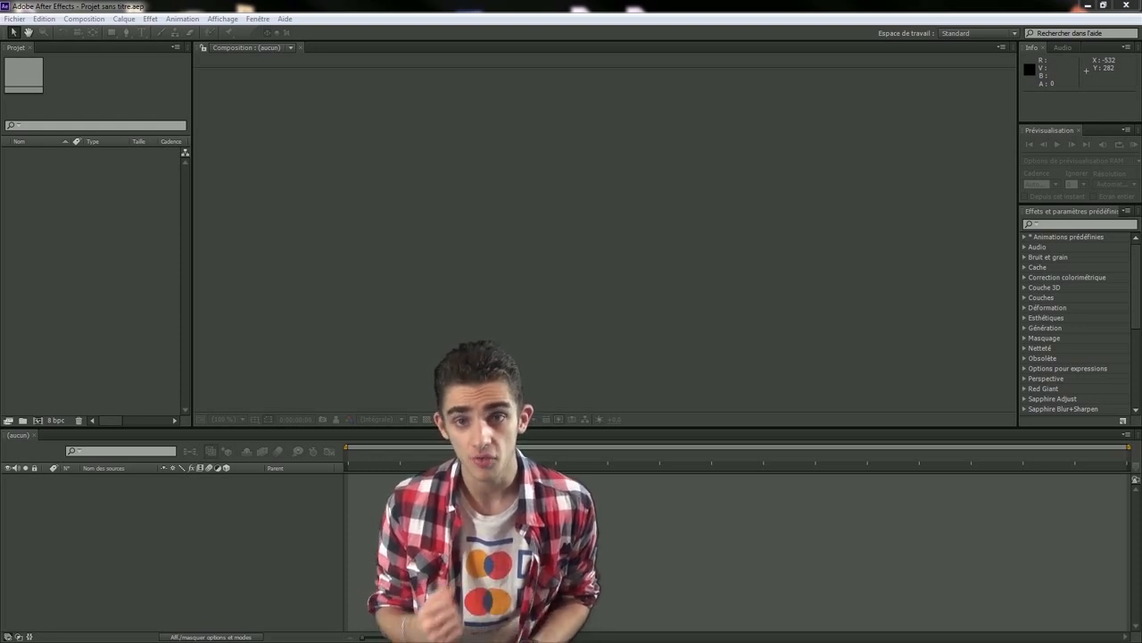
left_click(96, 241)
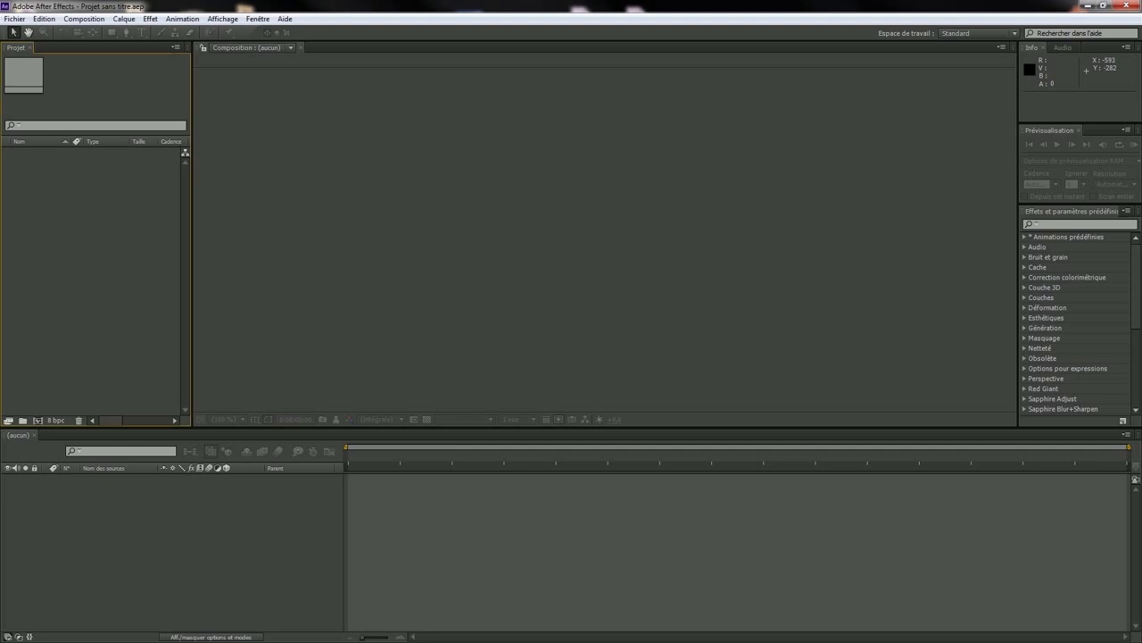
left_click(204, 109)
left_click(134, 197)
left_click(213, 134)
left_click(134, 196)
Save the untitled project to the desktop under the name test.
left_click(14, 19)
mouse_move(46, 129)
left_click(294, 128)
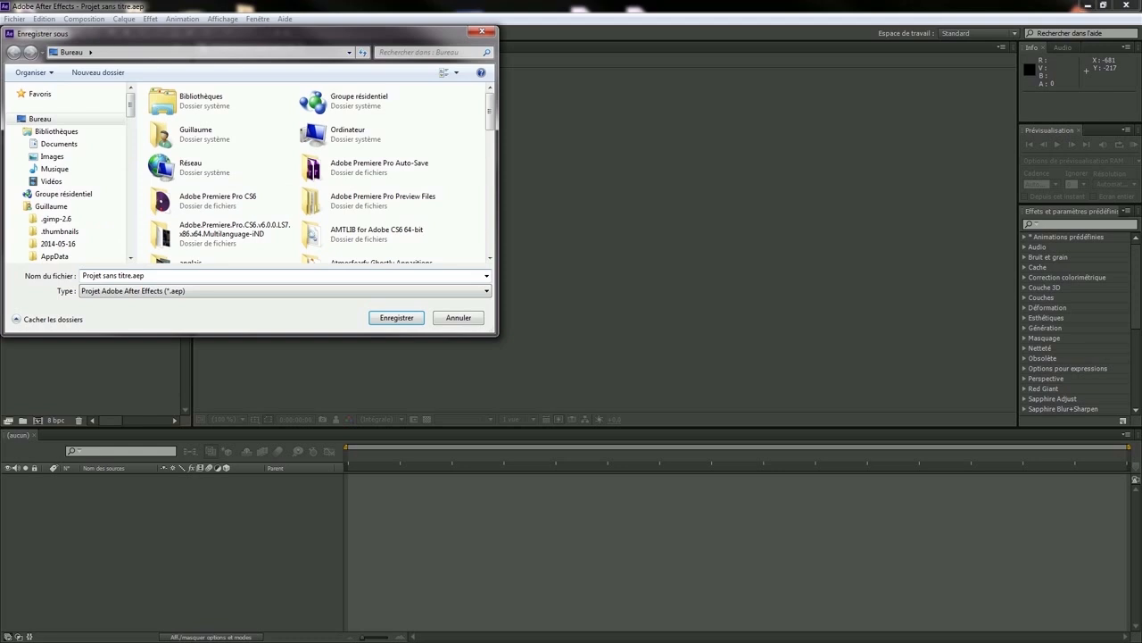
type("test")
key("Return")
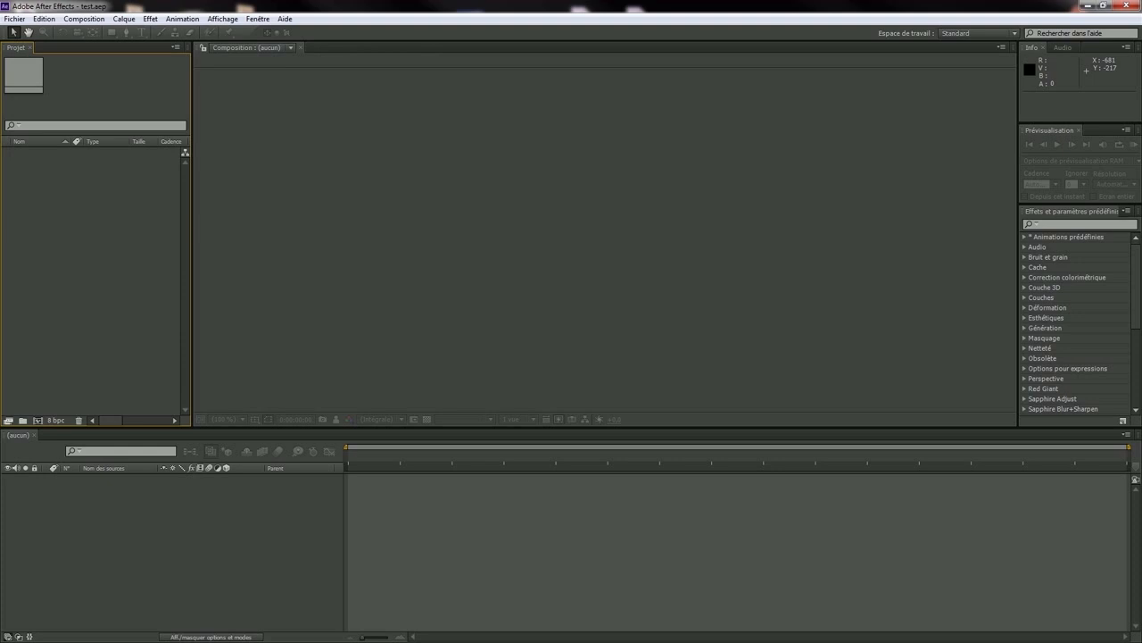
left_click(15, 19)
mouse_move(31, 34)
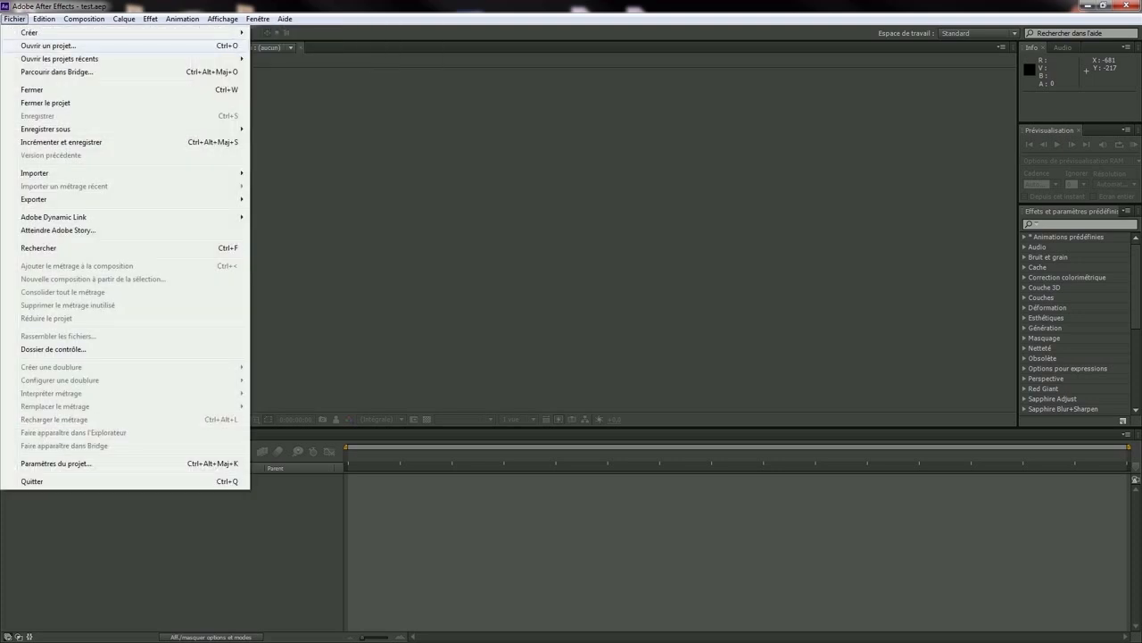
mouse_move(84, 18)
left_click(120, 33)
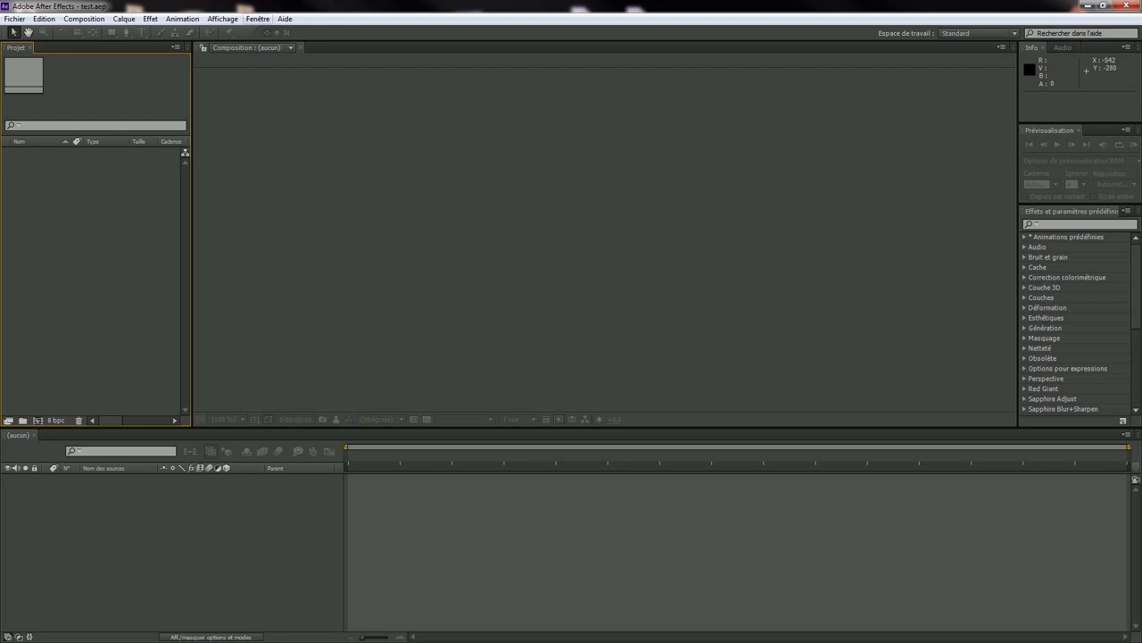
left_click(245, 168)
left_click(134, 174)
left_click(268, 169)
Examine the list of panels that can be shown or hidden in the interface, from the workspace options down to Projet.
left_click(258, 18)
mouse_move(289, 33)
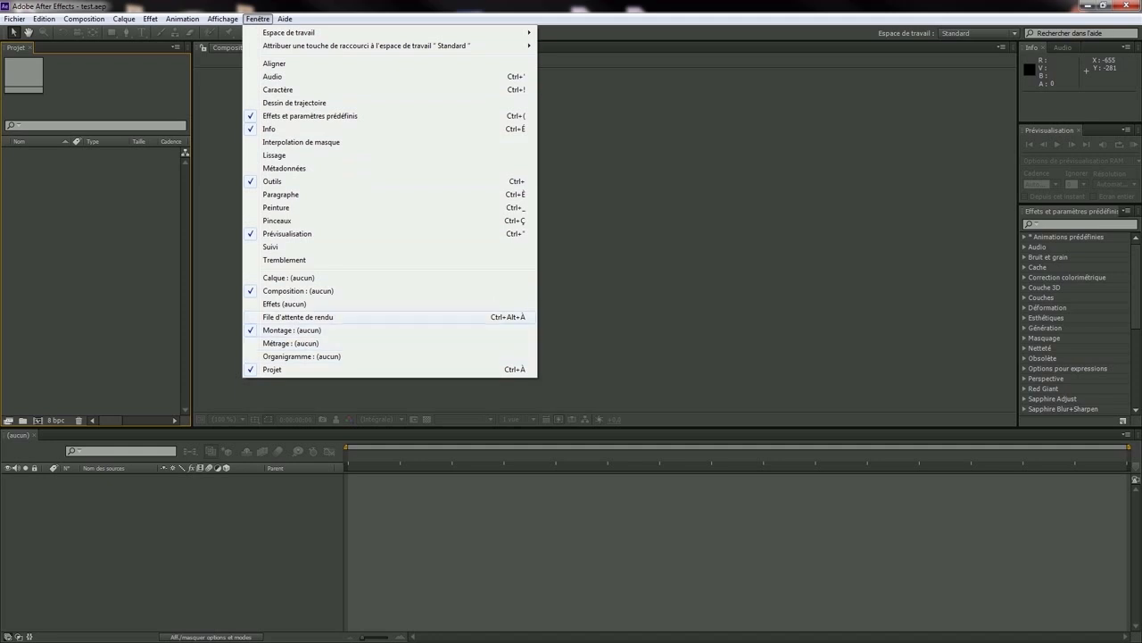
left_click(15, 36)
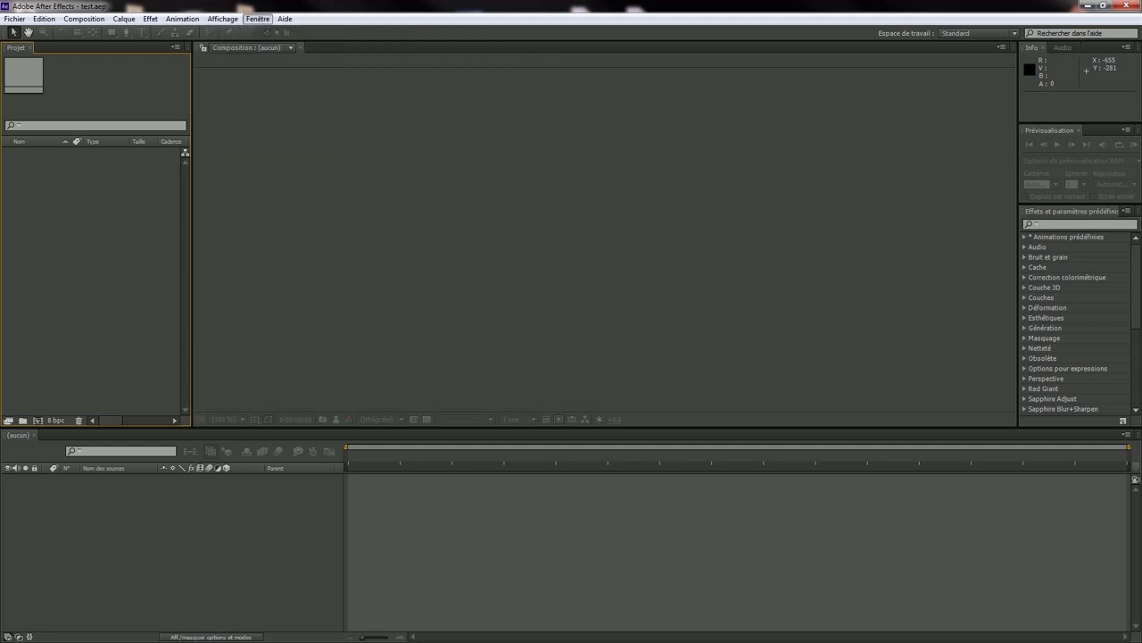
left_click(258, 19)
key("Down")
key("Down")
key("Down")
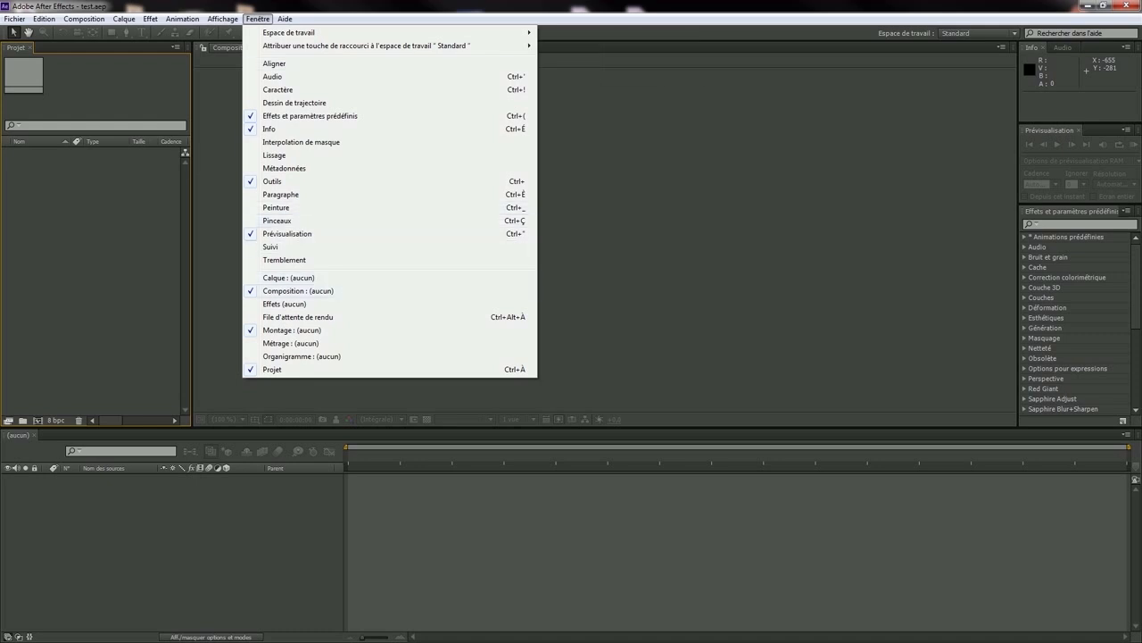
key("Return")
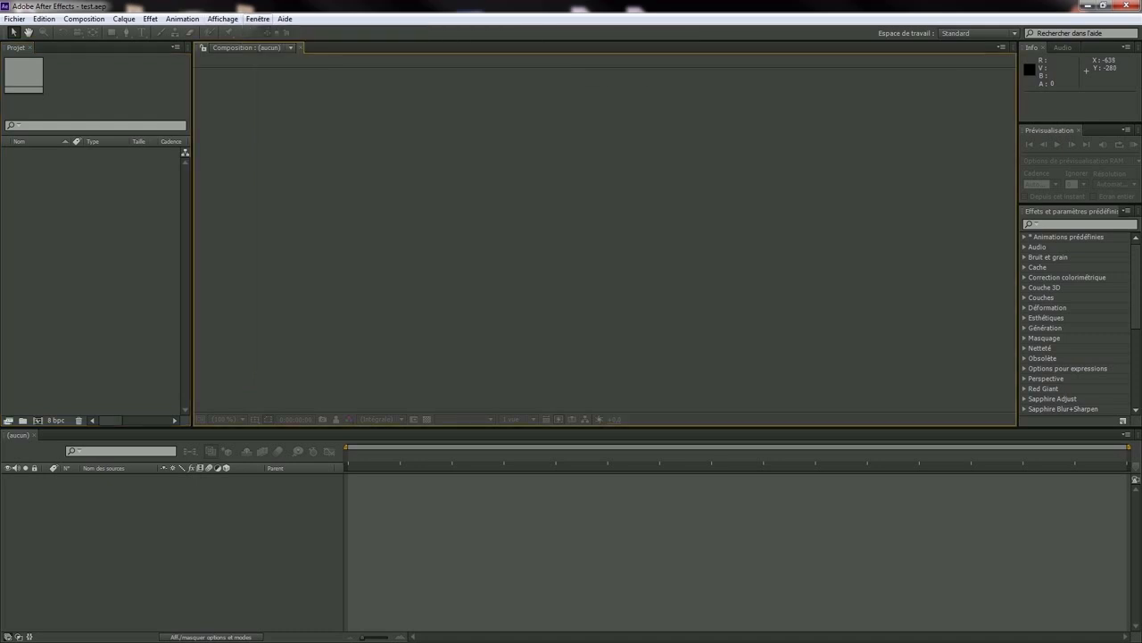
left_click(258, 19)
key("Down")
key("Down")
key("Down")
key("Down")
key("Down")
key("Down")
key("Down")
key("Down")
key("Down")
key("Down")
key("Down")
key("Down")
key("Down")
key("Down")
key("Down")
key("Down")
key("Down")
key("Down")
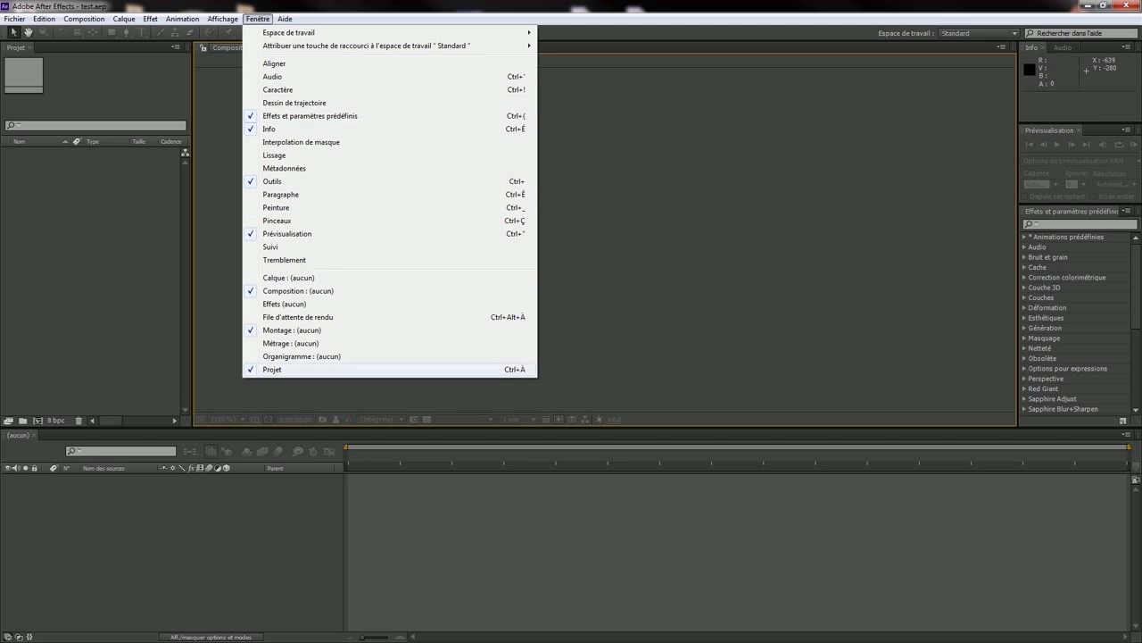
key("Up")
key("Up")
key("Up")
key("Up")
key("Up")
key("Up")
key("Up")
key("Up")
key("Up")
key("Up")
key("Up")
key("Up")
key("Up")
key("Up")
key("Up")
key("Up")
key("Up")
key("Up")
key("Up")
key("Up")
key("Up")
key("Up")
key("Escape")
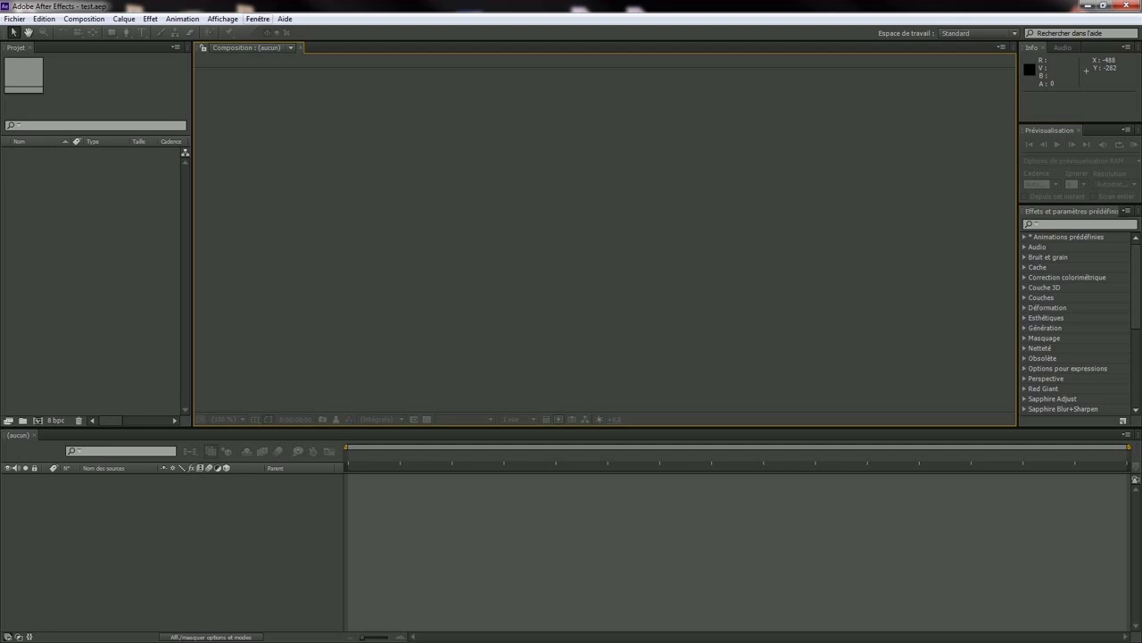
Switch the workspace layout to Minimal.
left_click(258, 19)
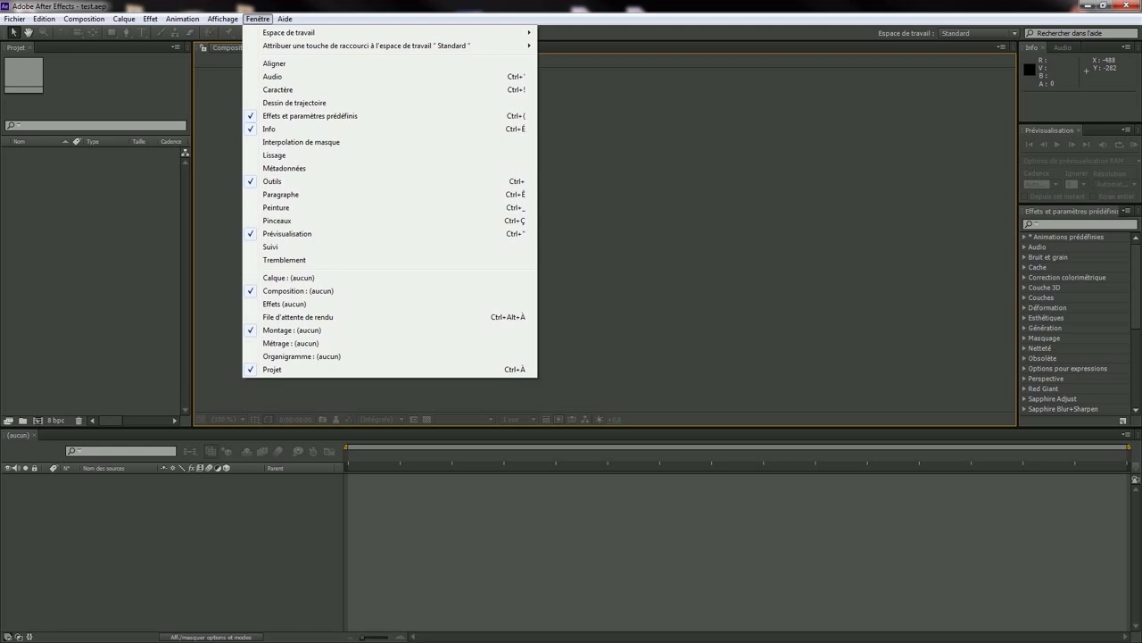
key("Down")
key("Right")
key("Down")
key("Down")
key("Down")
key("Down")
key("Down")
key("Down")
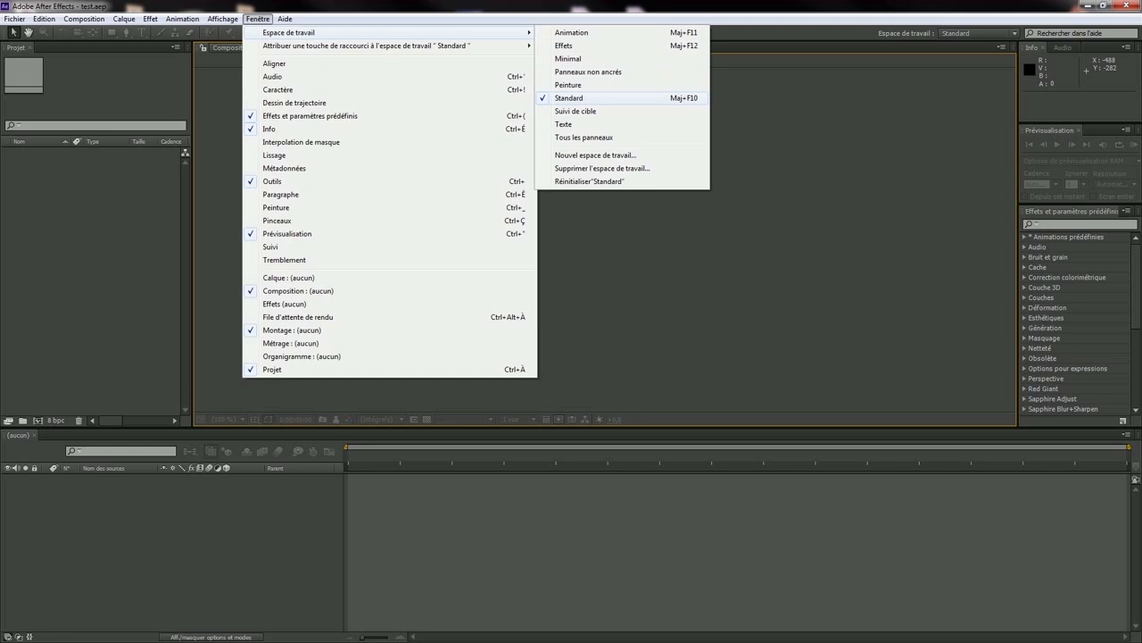
key("Up")
key("Up")
key("Up")
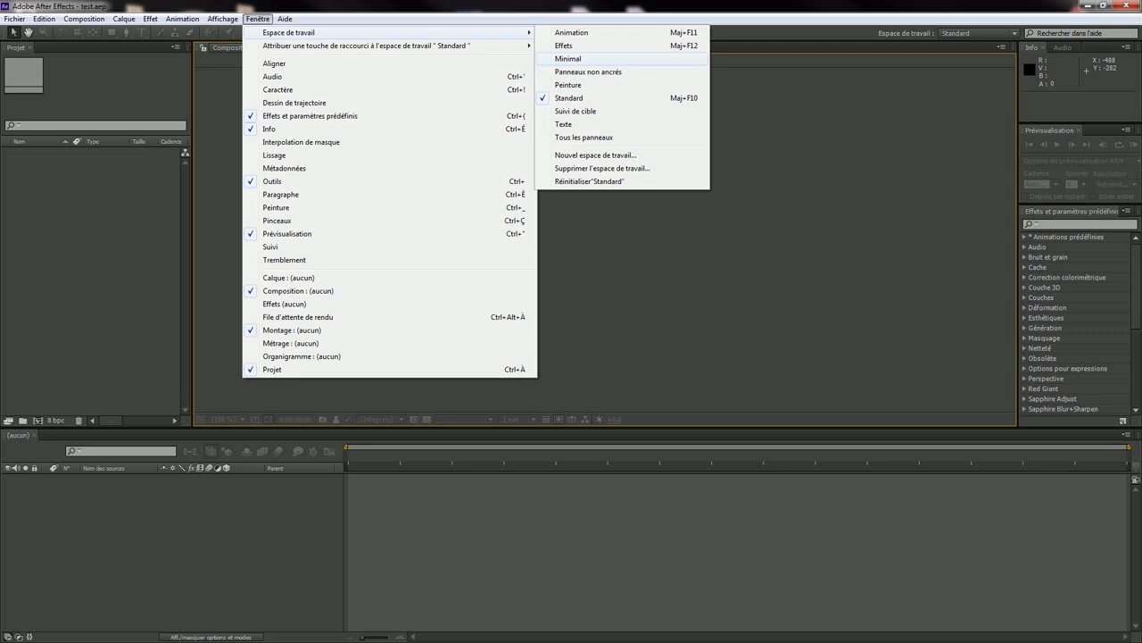
left_click(568, 59)
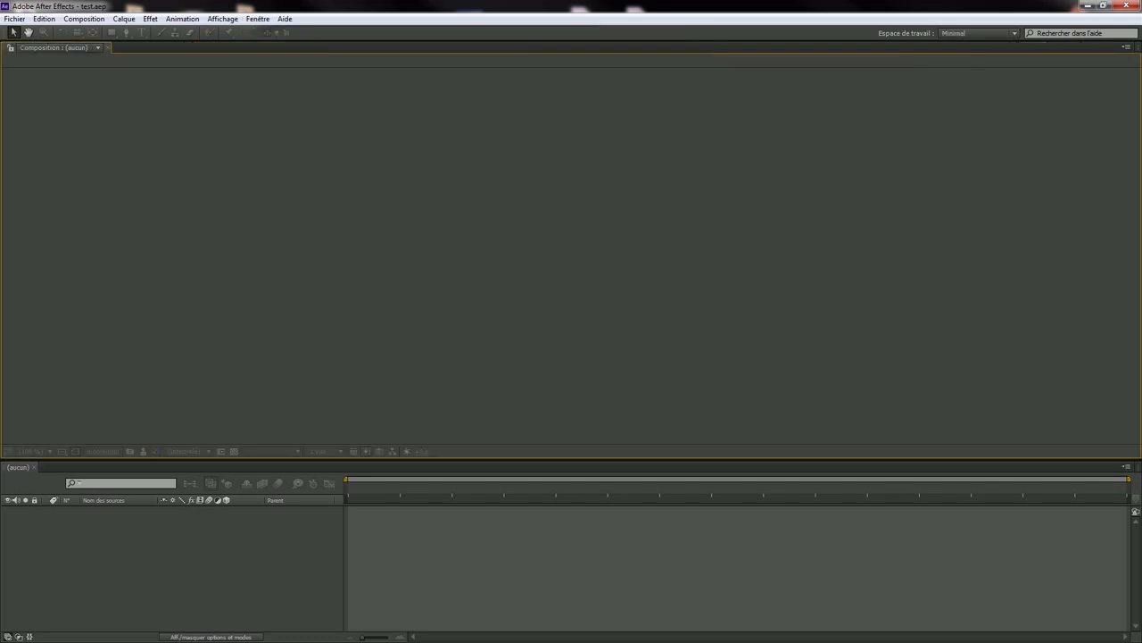
left_click(258, 18)
mouse_move(289, 33)
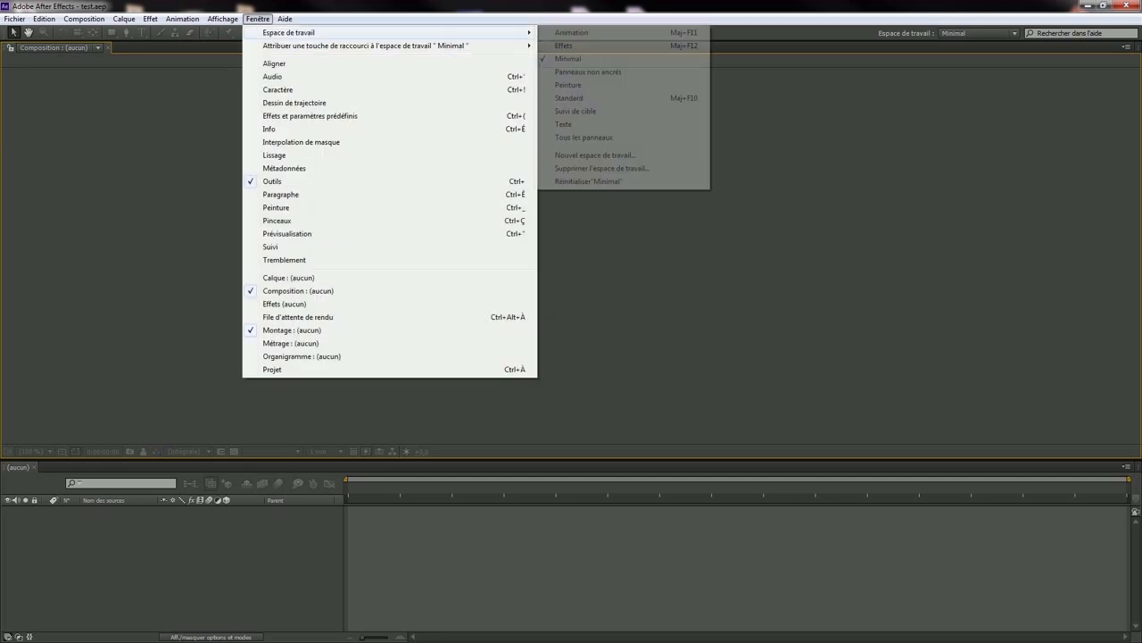
key("Down")
key("Down")
key("Down")
key("Down")
key("Down")
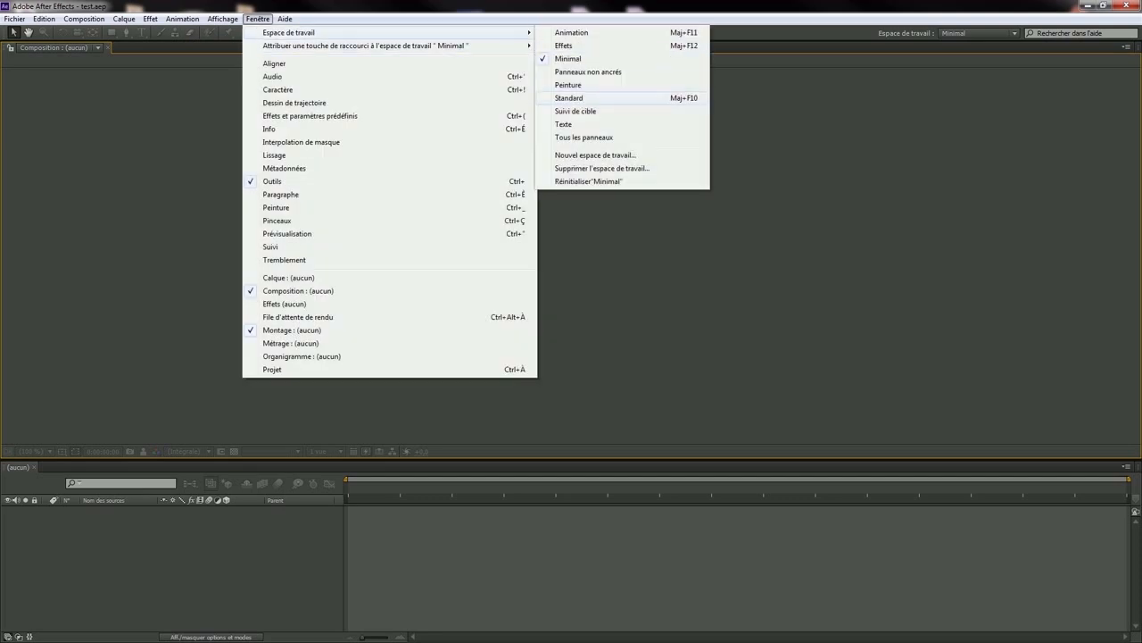
key("Left")
key("Left")
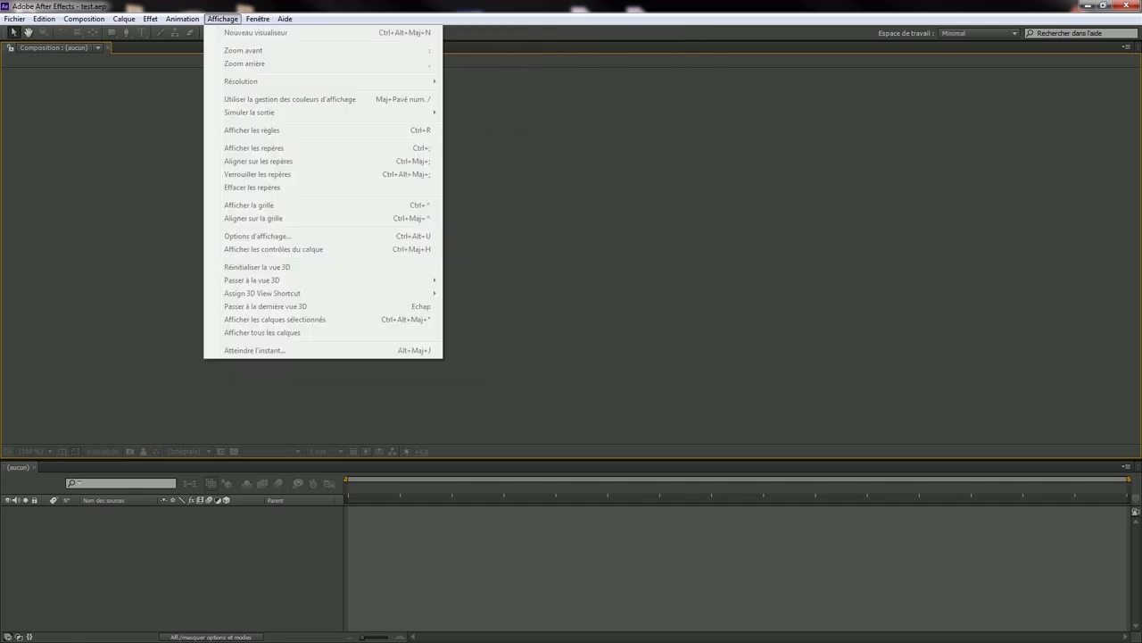
key("Escape")
key("Escape")
Switch the workspace layout to Standard and make the Composition panel active.
key("alt+n")
key("Down")
key("Right")
key("Down")
key("Down")
key("Down")
key("Down")
key("Down")
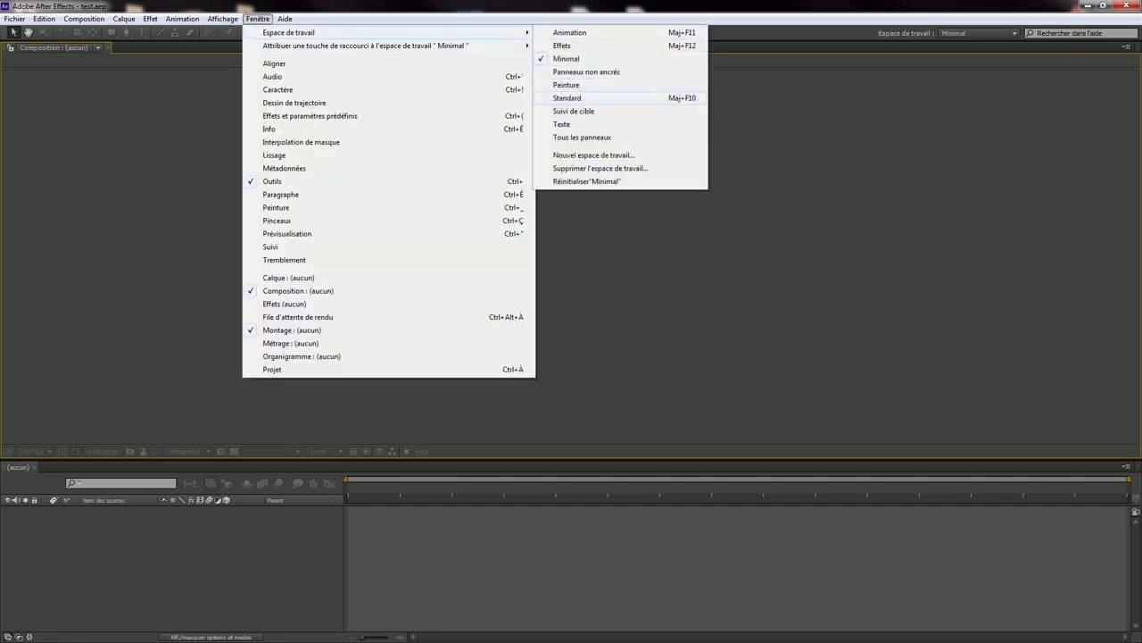
key("Return")
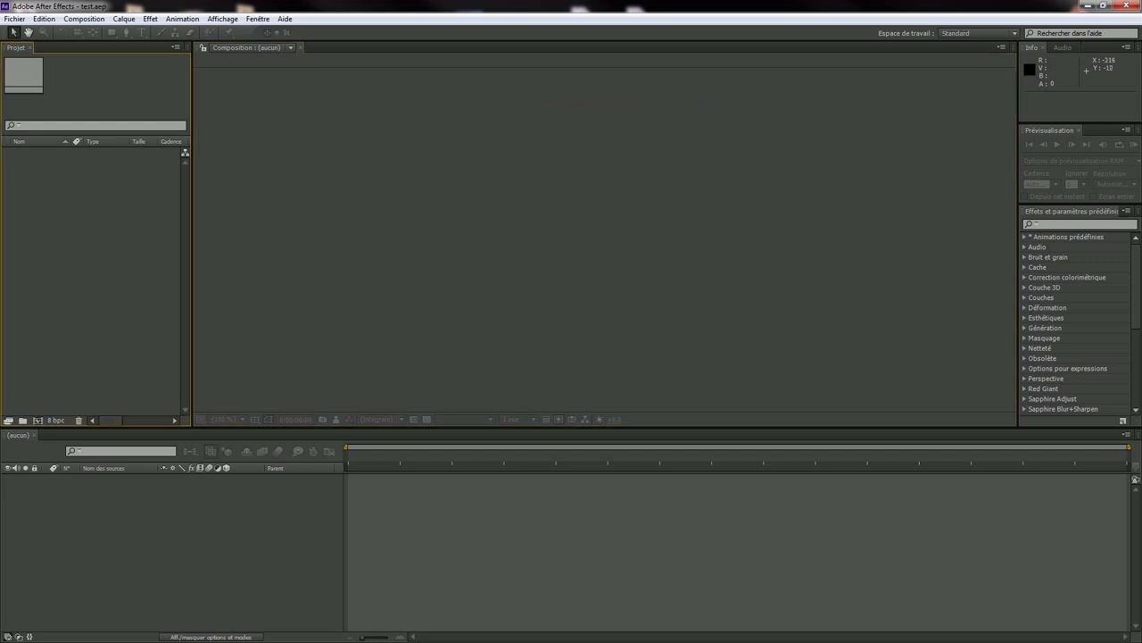
left_click(268, 161)
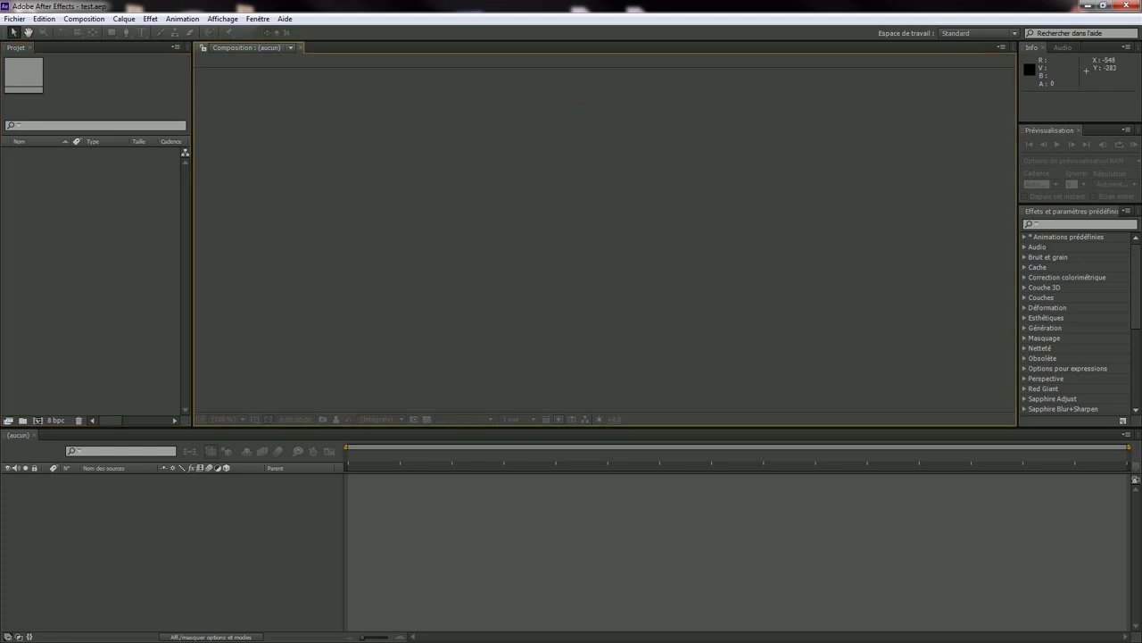
Show the Suivi panel in the workspace and close it again.
left_click(258, 19)
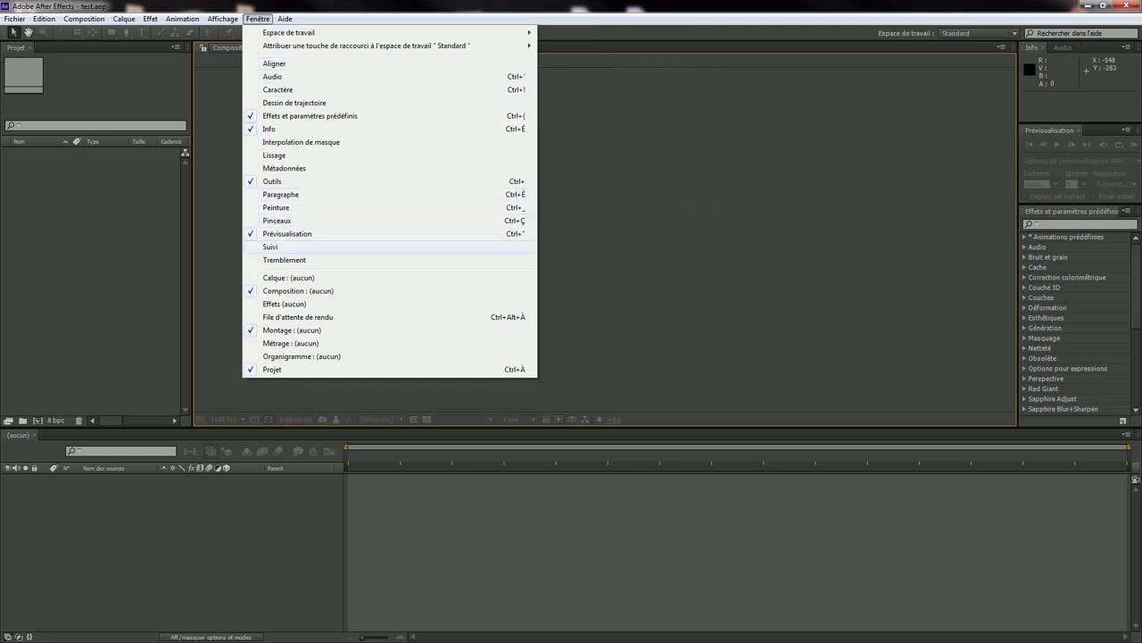
left_click(270, 246)
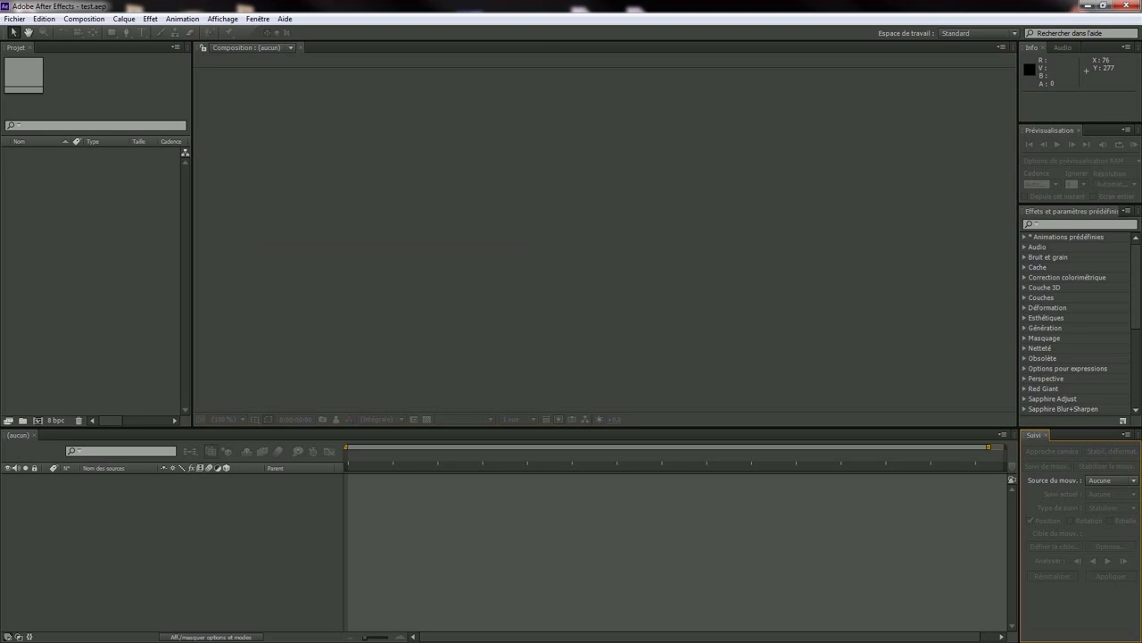
left_click(1046, 435)
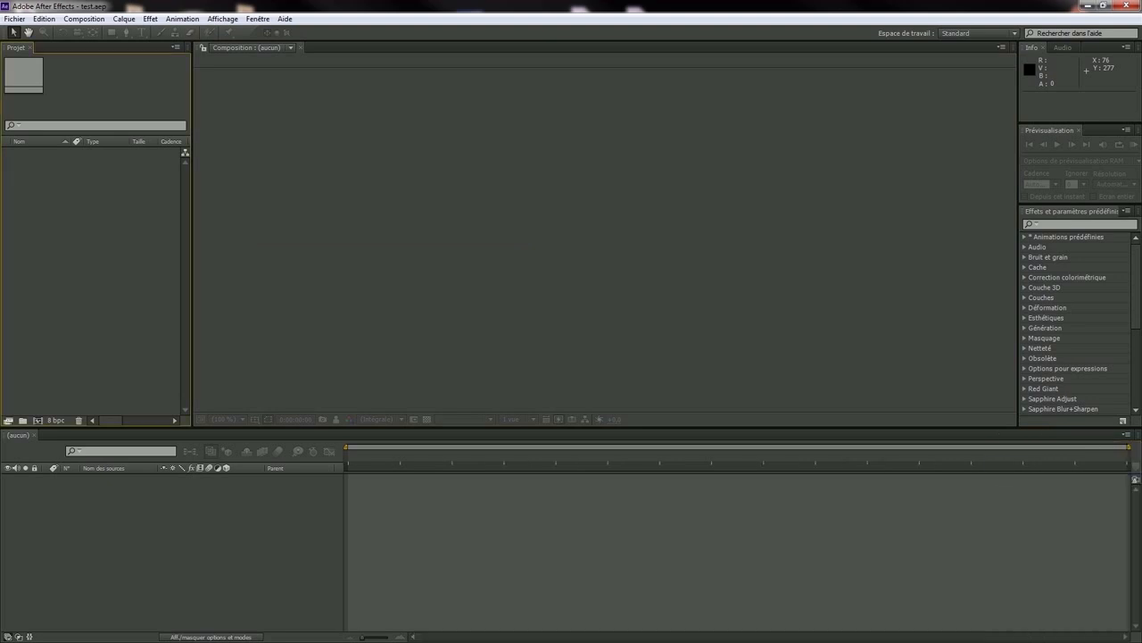
left_click(536, 268)
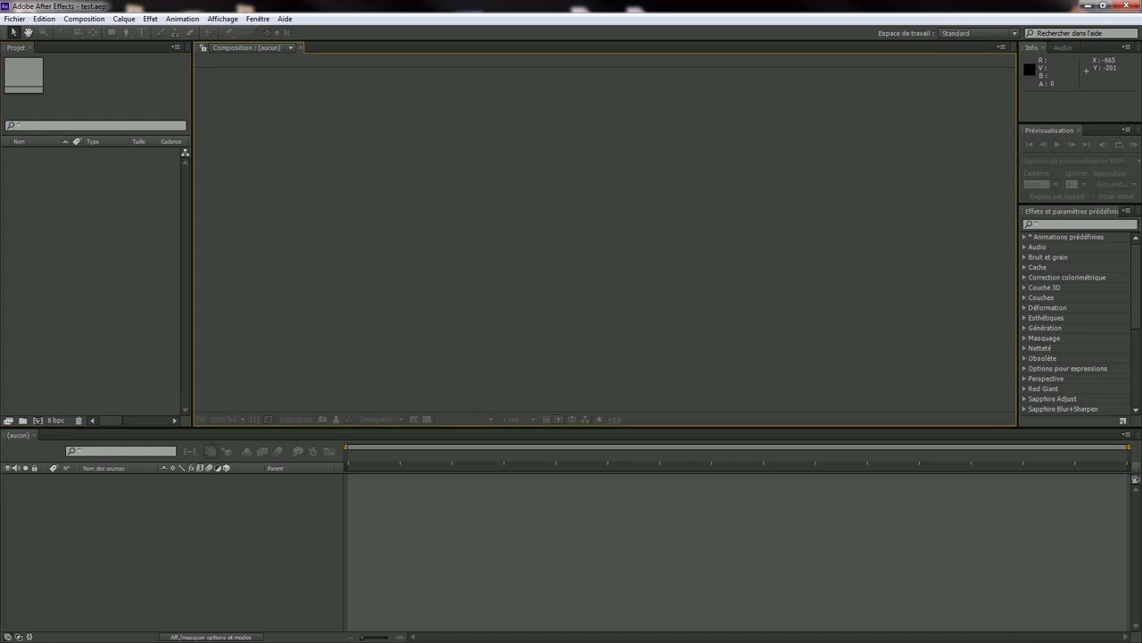
left_click(258, 19)
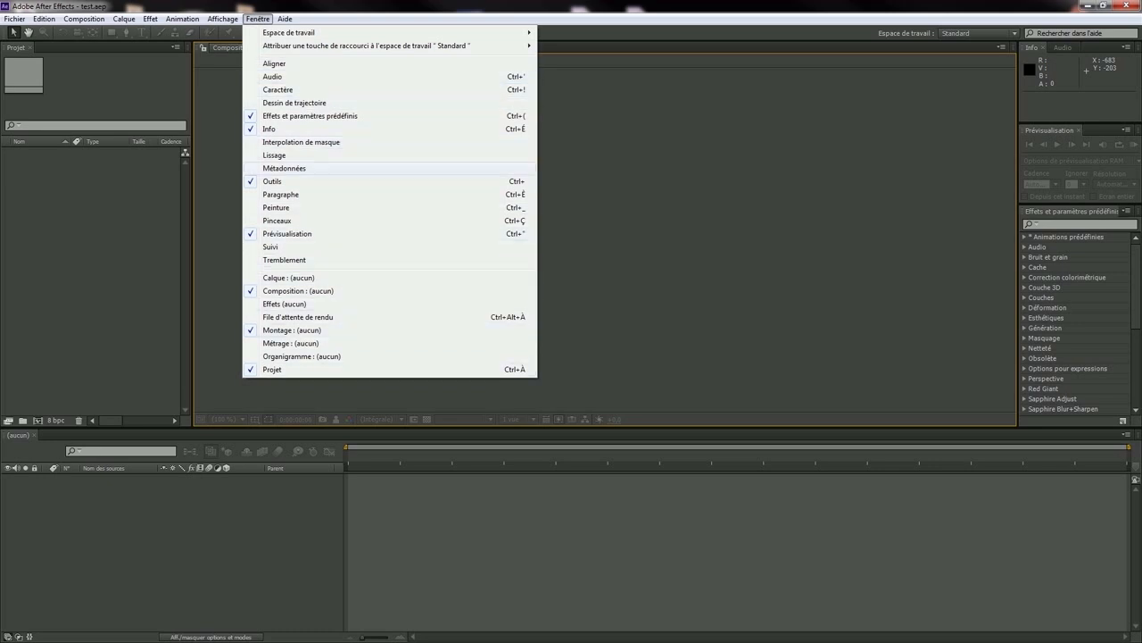
left_click(566, 86)
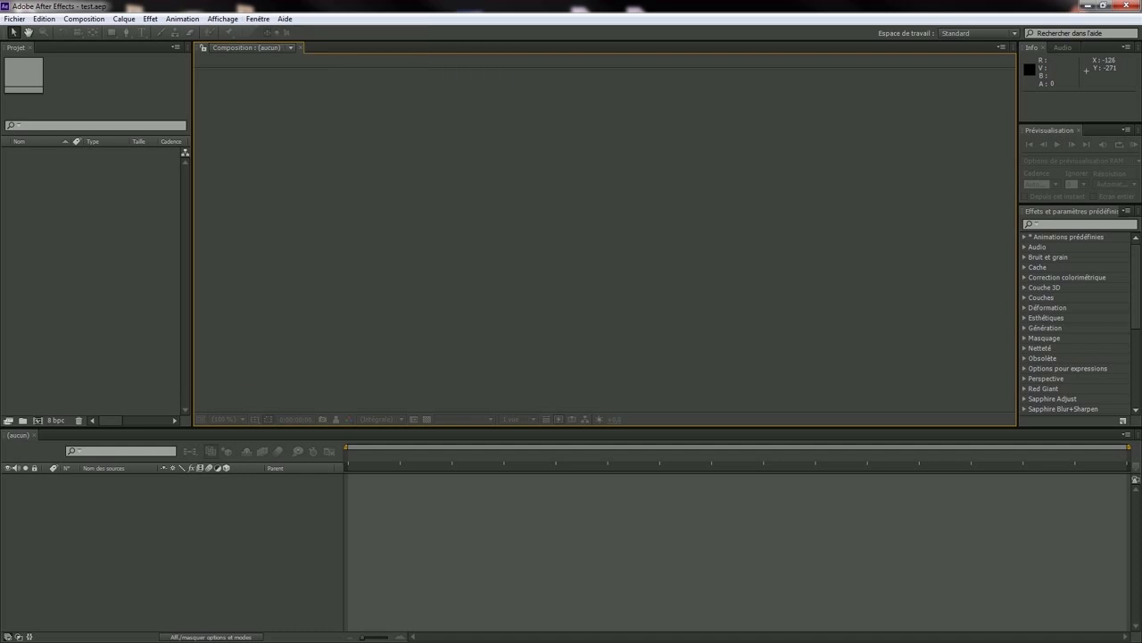
left_click(258, 18)
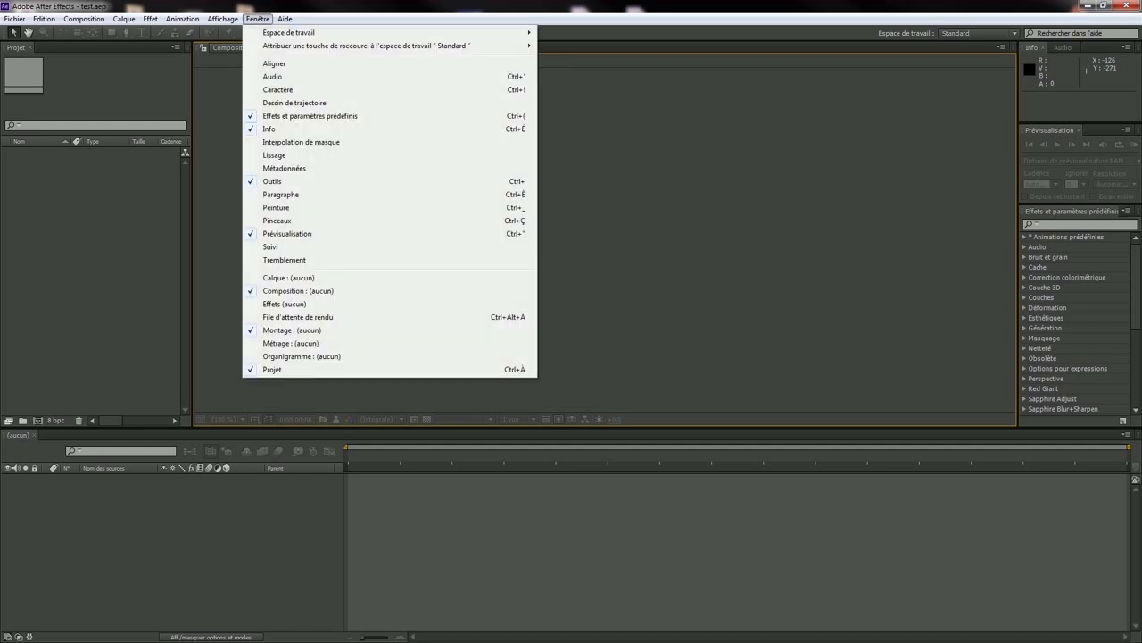
key("Escape")
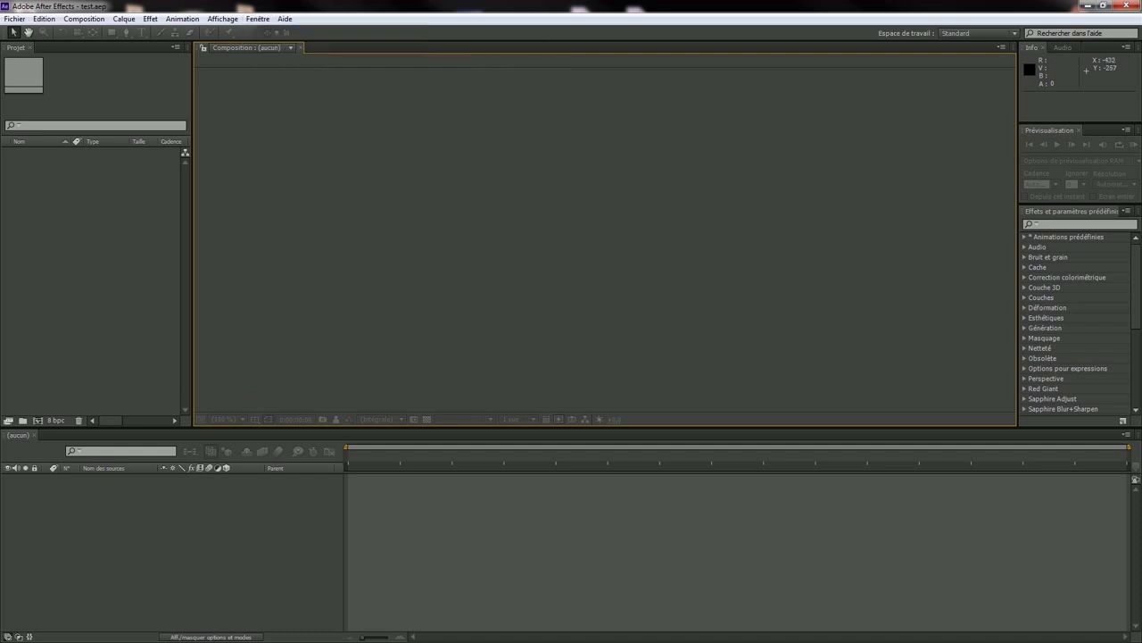
left_click(979, 34)
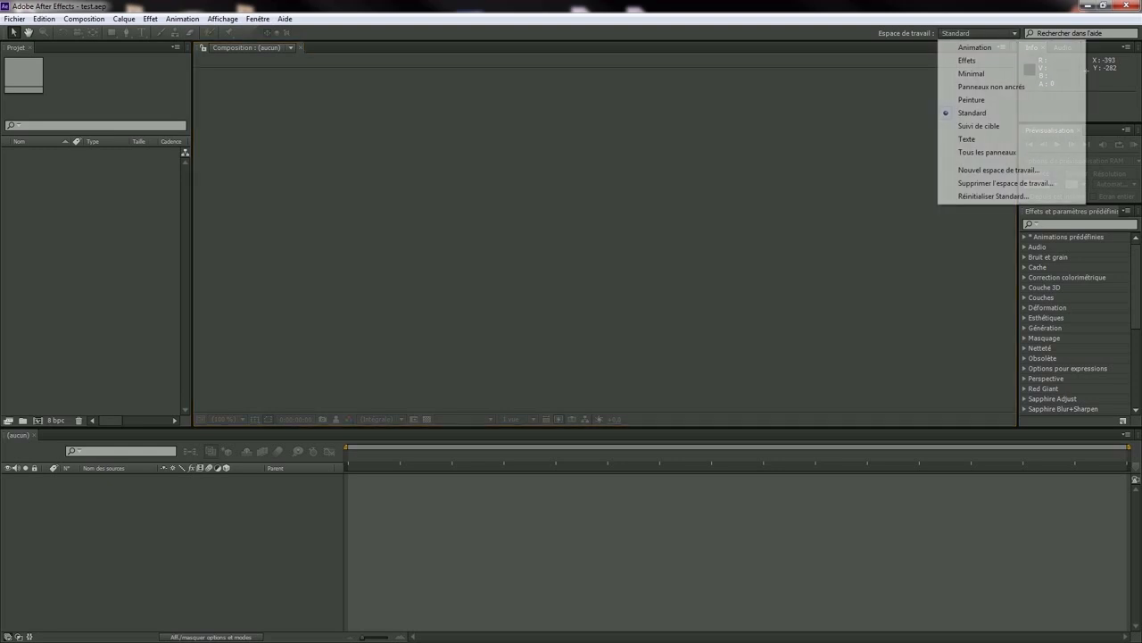
key("Escape")
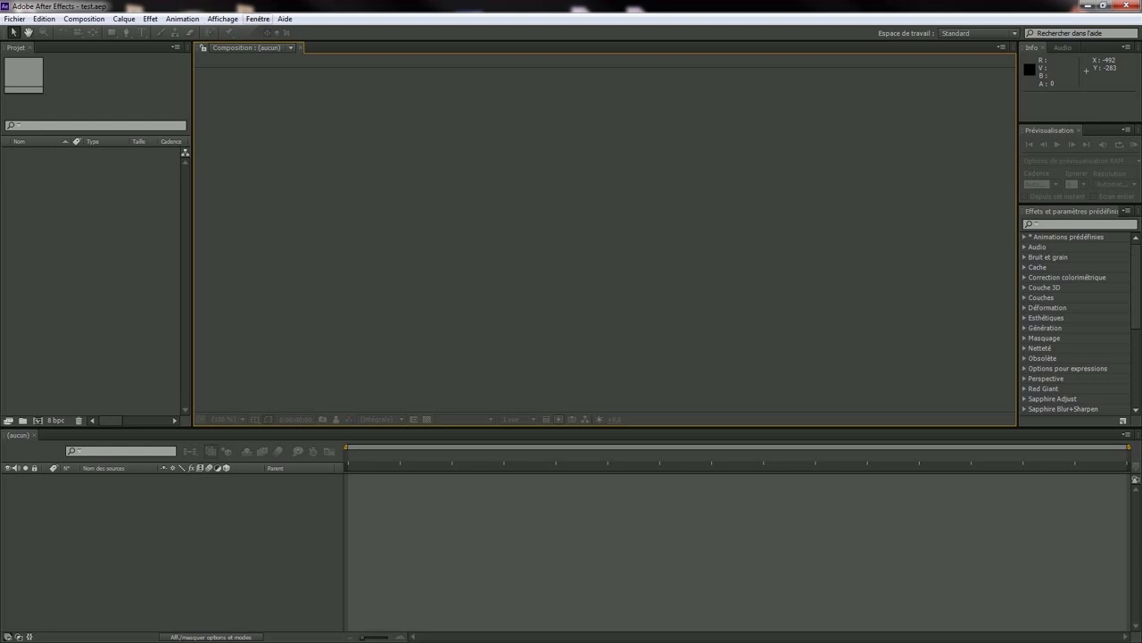
left_click(222, 19)
key("Escape")
left_click(223, 18)
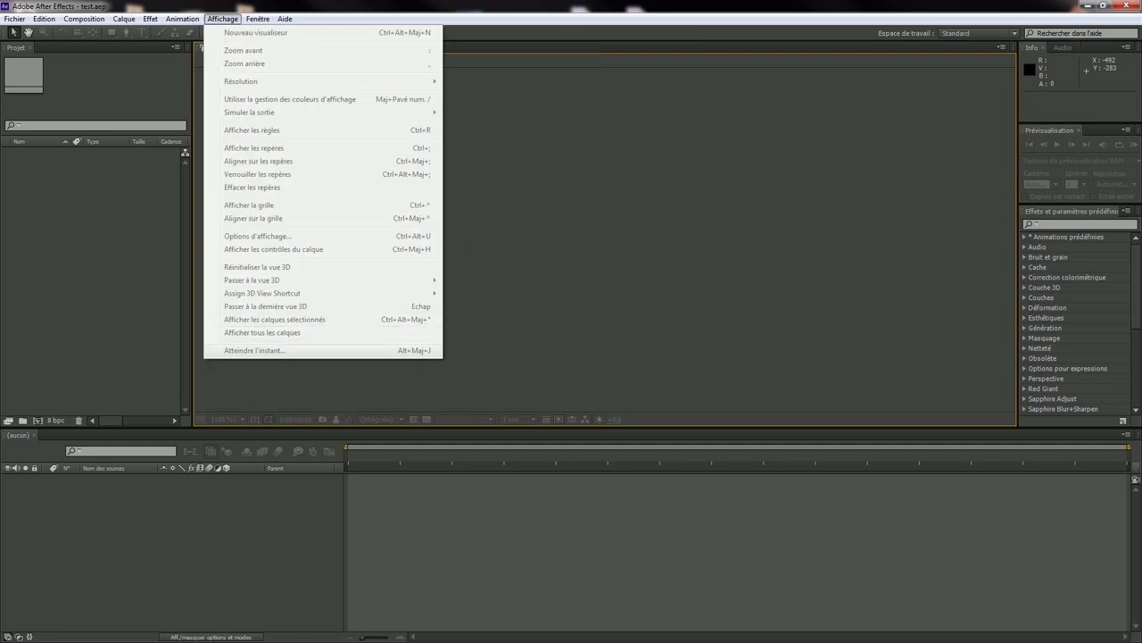
mouse_move(182, 19)
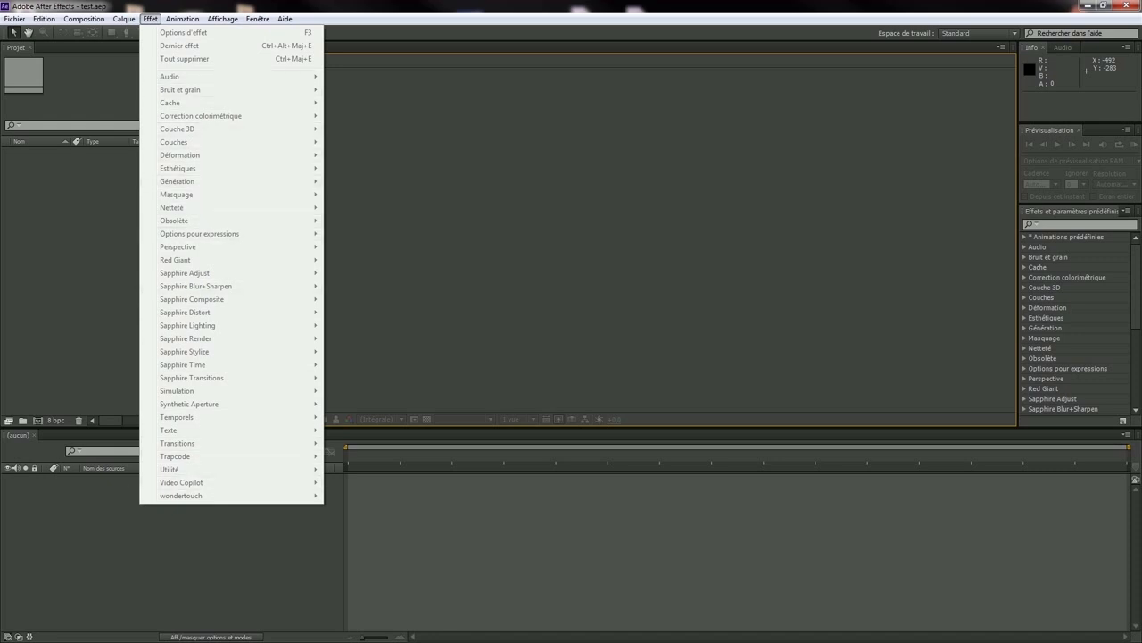
left_click(106, 228)
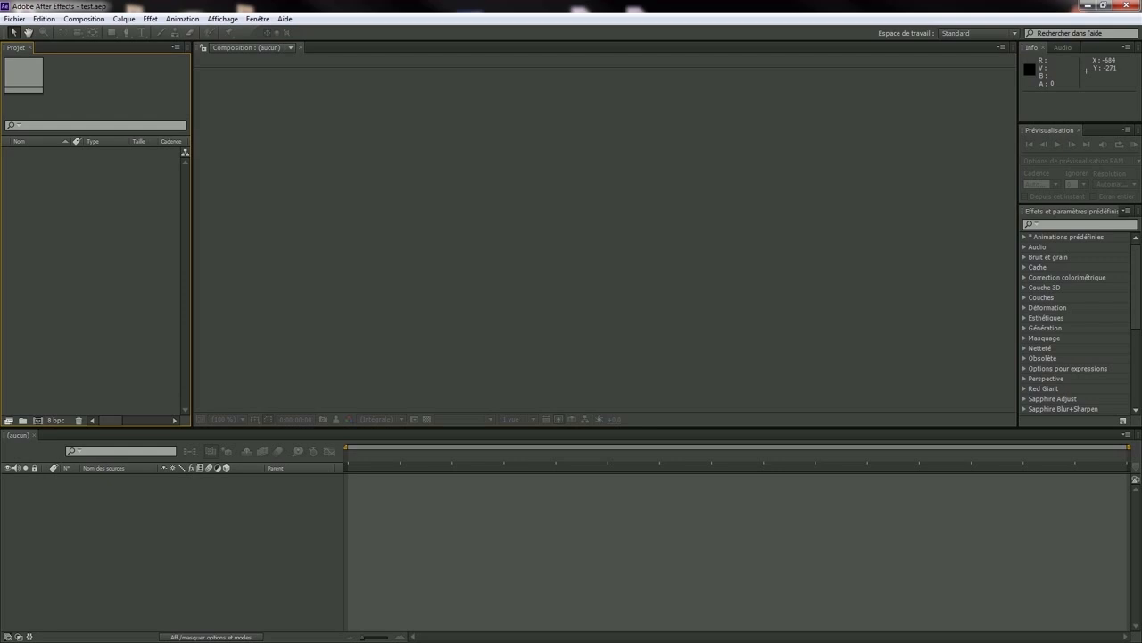
left_click(124, 18)
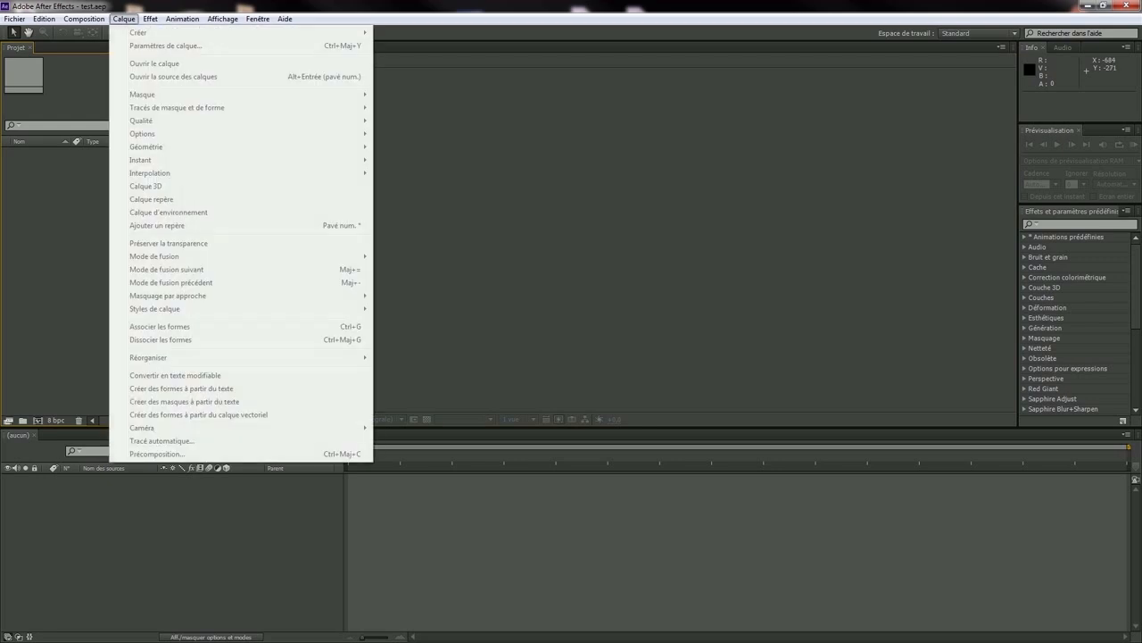
Point out the main areas of the workspace by activating the timeline, Composition and Projet panels in turn.
key("Escape")
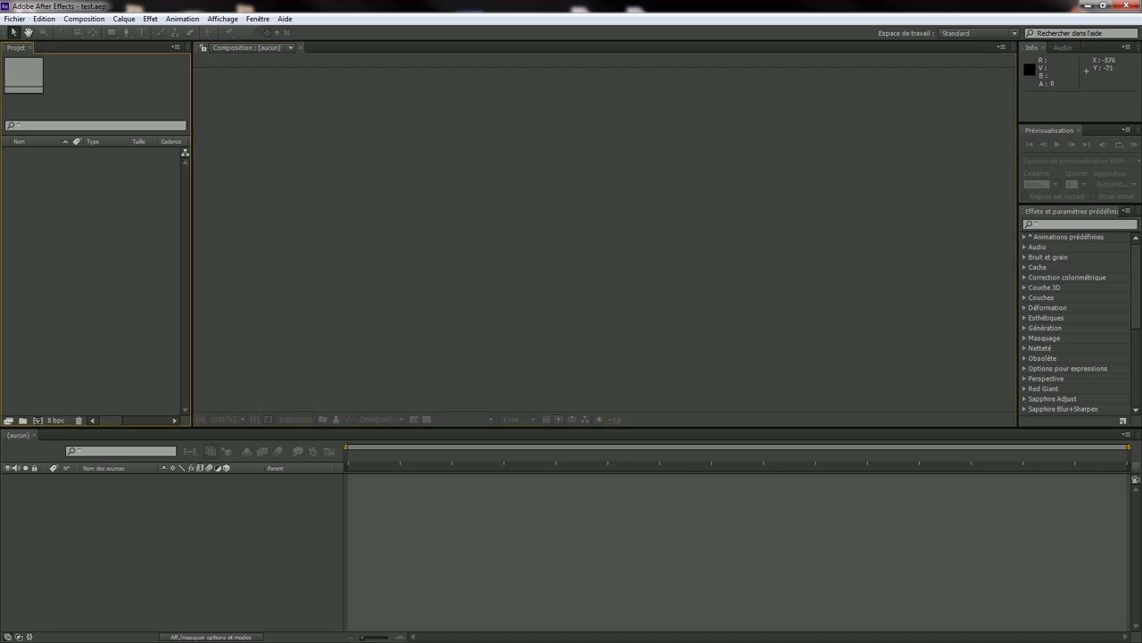
left_click(173, 545)
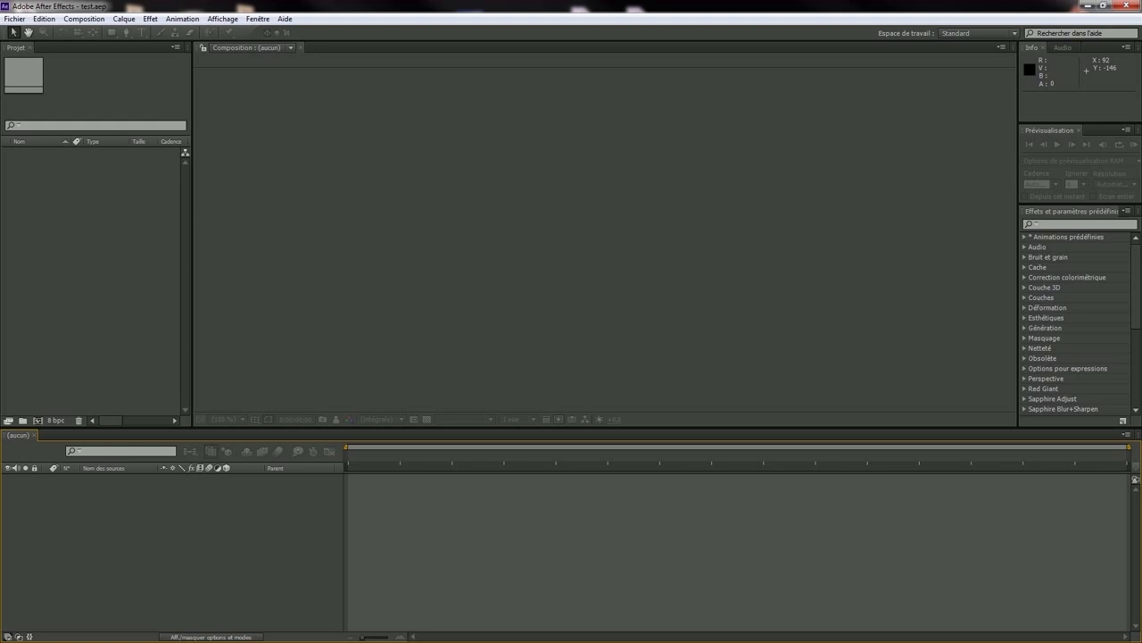
left_click(659, 154)
left_click(116, 239)
left_click(268, 239)
left_click(116, 239)
left_click(250, 540)
Examine the Calque commands available for layers and close the list without choosing any.
left_click(124, 19)
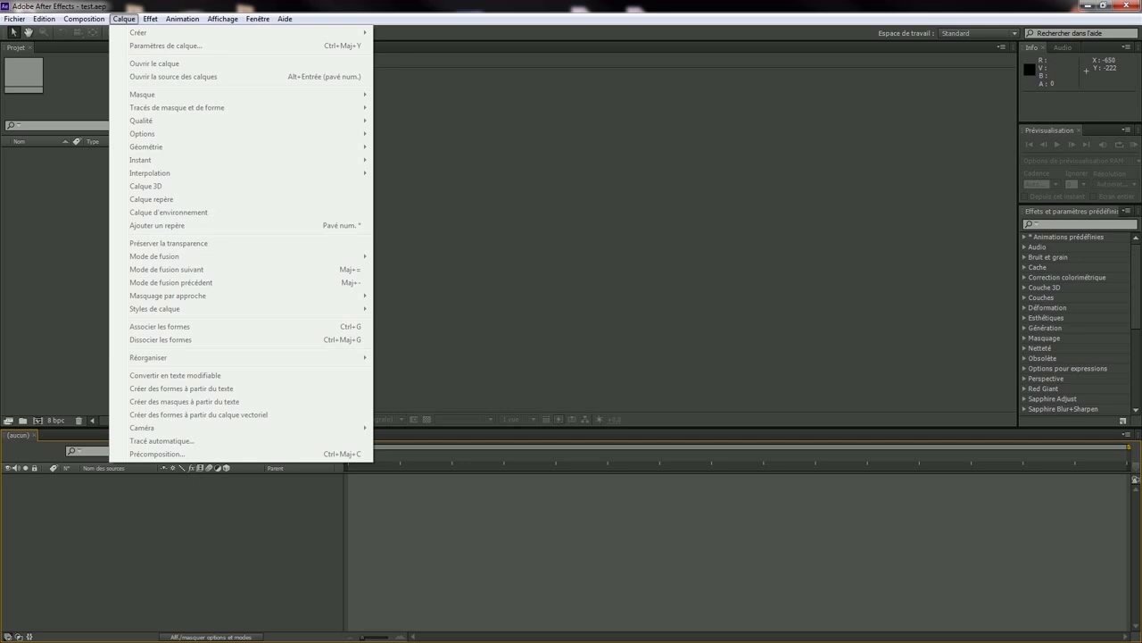
left_click(124, 19)
left_click(151, 89)
left_click(214, 89)
left_click(169, 89)
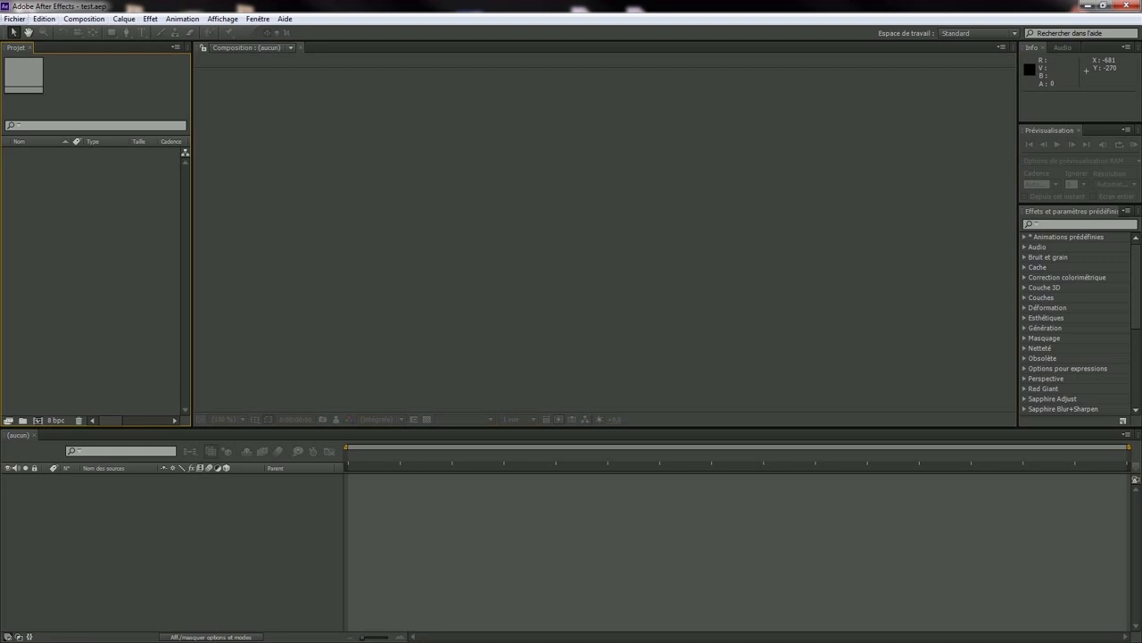
Review the Fichier commands, including Créer, Enregistrer sous and Importer, and continue through the Edition and Composition commands.
left_click(14, 19)
left_click(15, 19)
left_click(14, 18)
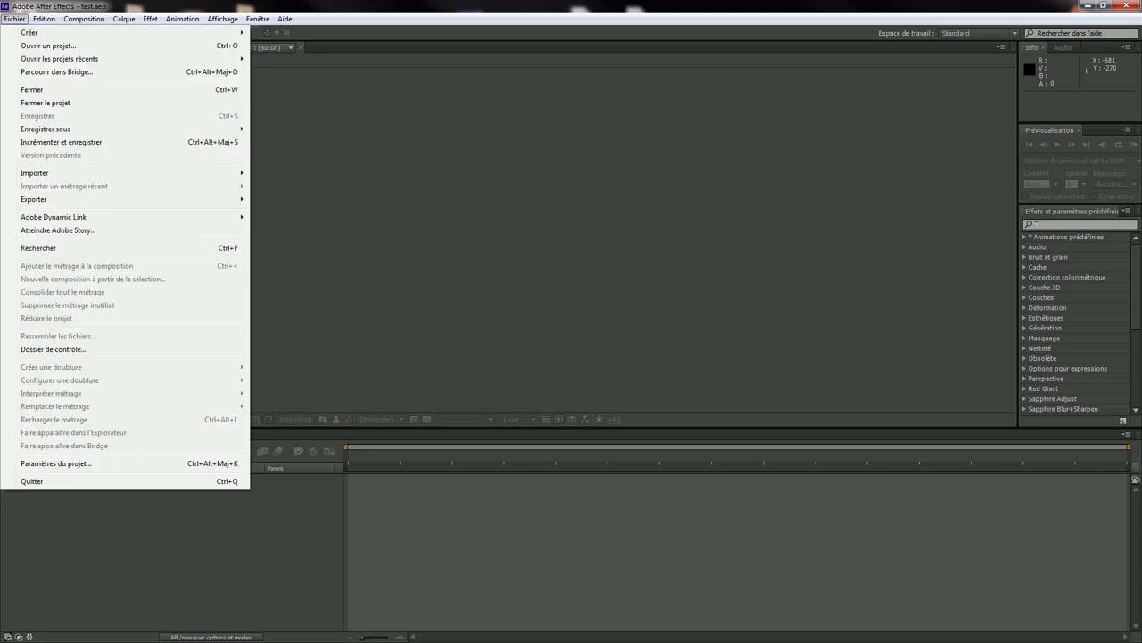
mouse_move(30, 33)
mouse_move(45, 128)
mouse_move(45, 172)
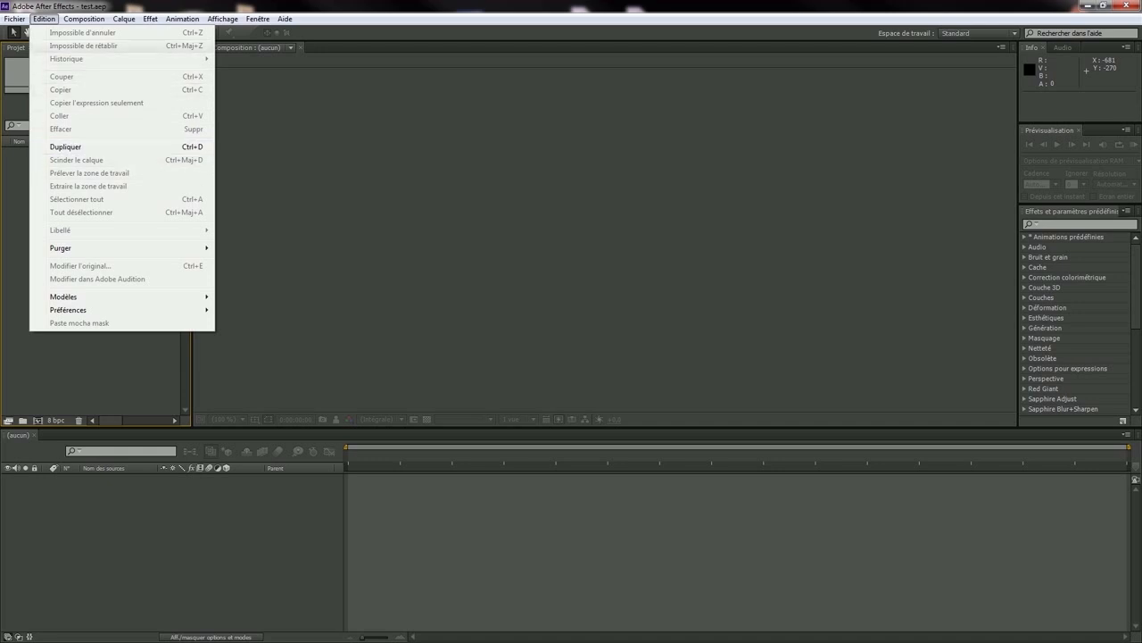
mouse_move(84, 19)
left_click(553, 169)
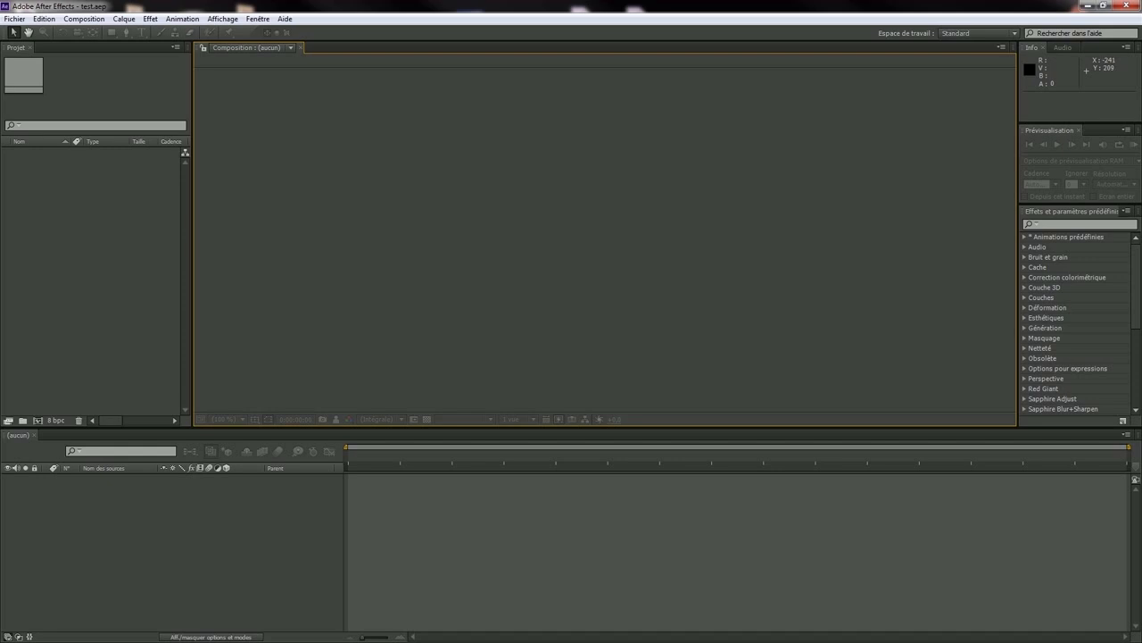
Start a new composition from the timeline and check its Avancé settings before returning to the Simple ones.
left_click(174, 544)
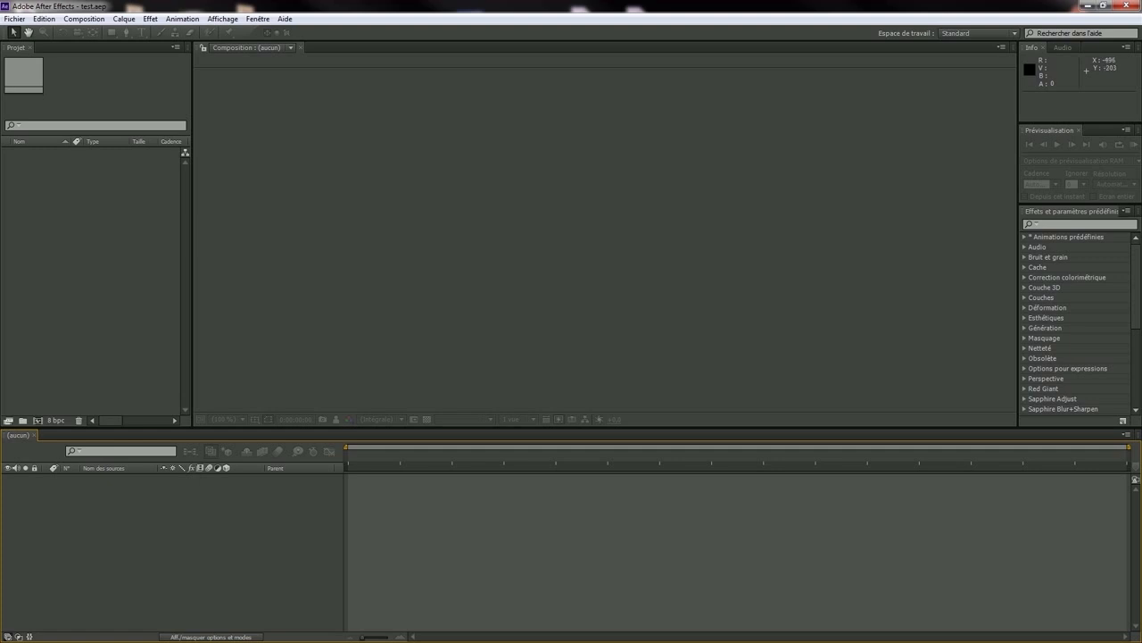
left_click(84, 18)
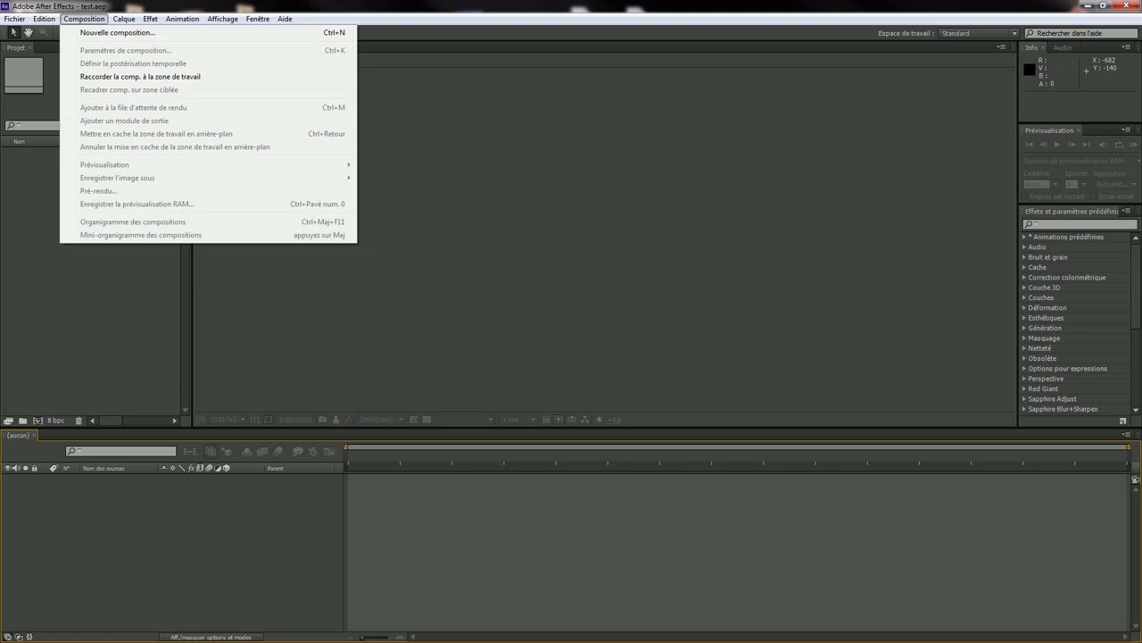
left_click(83, 19)
left_click(84, 18)
left_click(117, 33)
left_click_drag(357, 92, 390, 133)
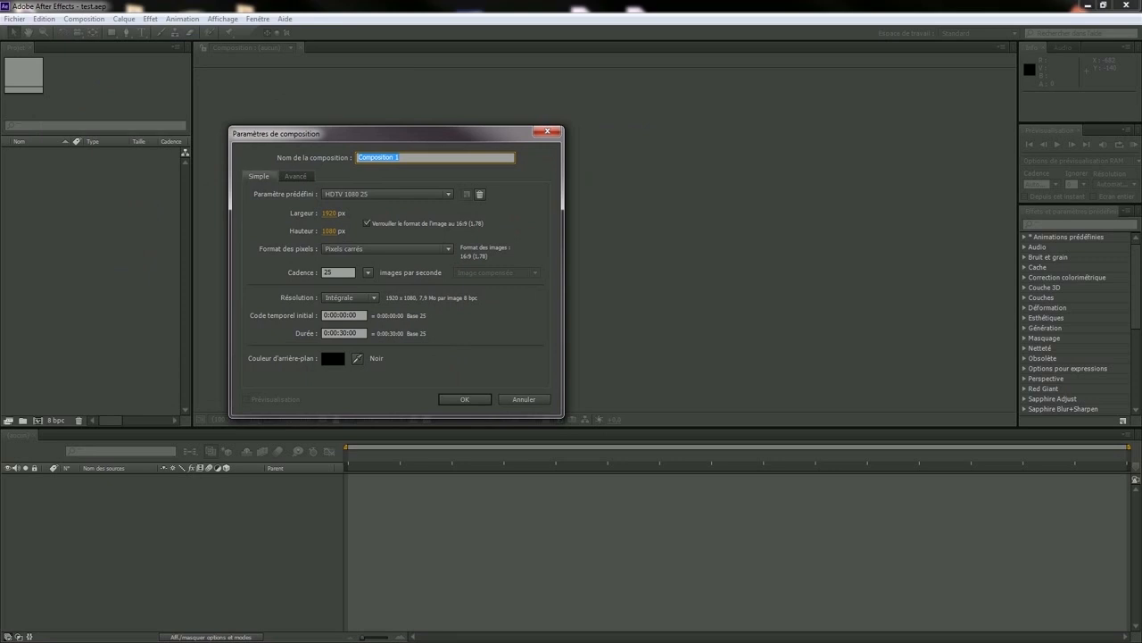
left_click(295, 175)
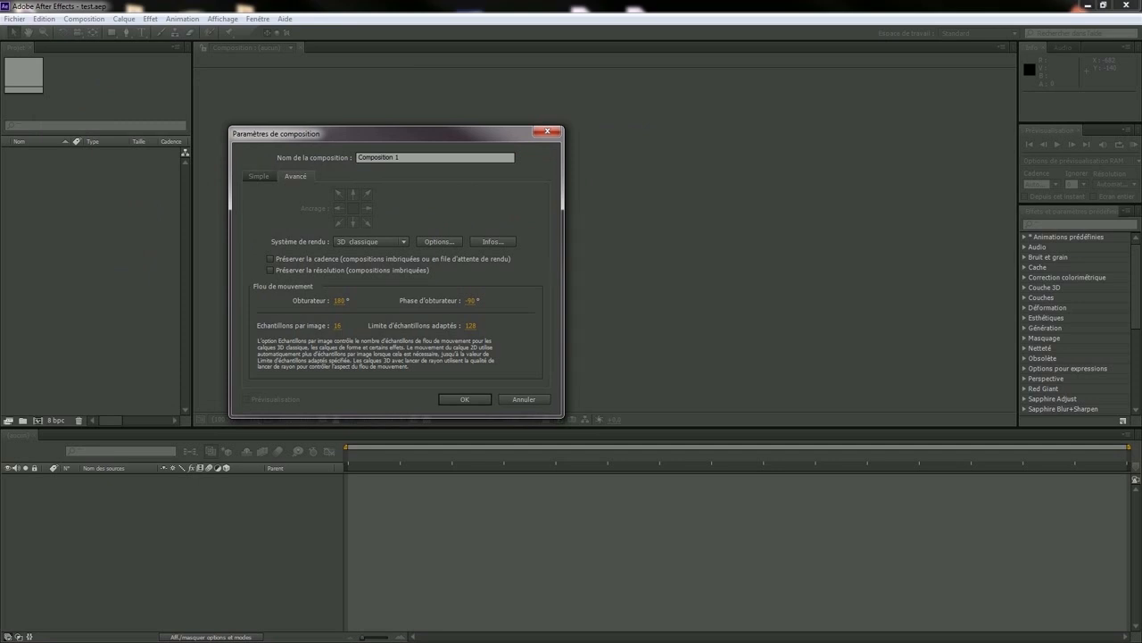
left_click(258, 176)
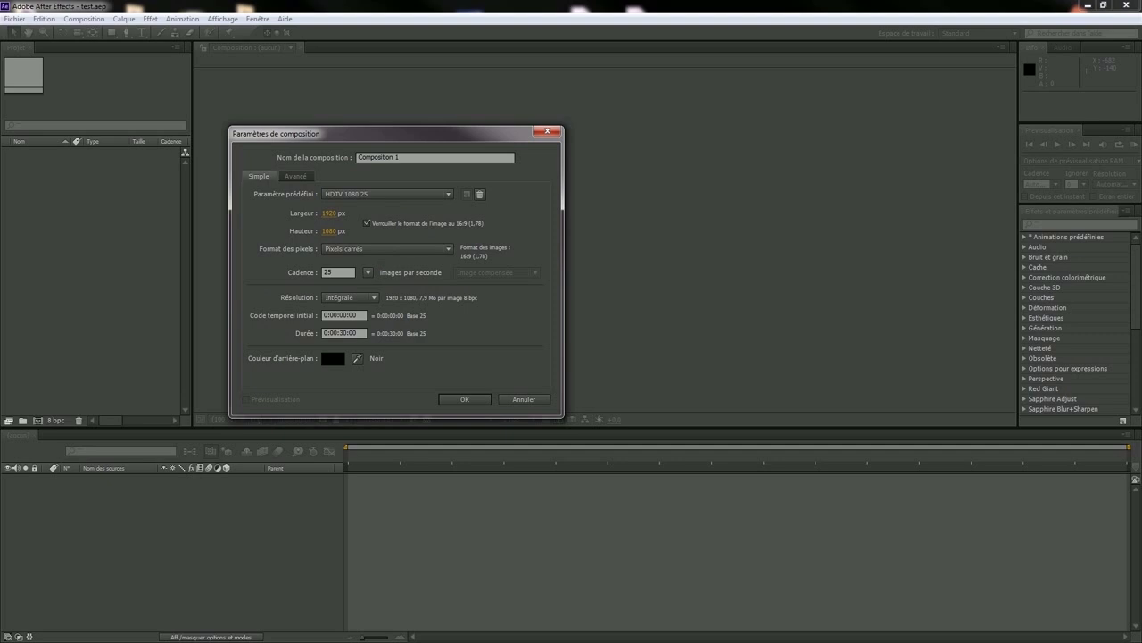
Name the new composition A.
left_click_drag(400, 158, 357, 158)
left_click(401, 158)
left_click(428, 176)
left_click_drag(402, 158, 357, 158)
type("A")
key("Tab")
Look through the predefined composition formats and choose the DVCPRO HD 720 25 preset for composition A.
left_click(387, 194)
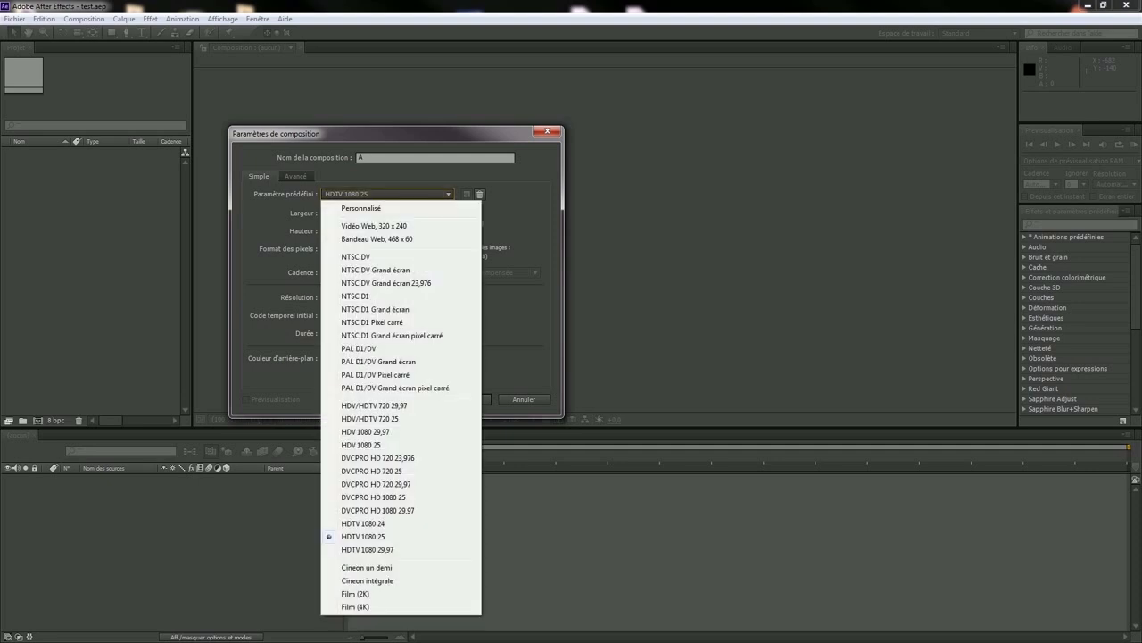
key("Down")
key("Down")
key("Down")
key("Down")
key("Down")
key("Down")
key("Down")
key("Down")
key("Down")
key("Down")
key("Down")
key("Down")
key("Down")
key("Down")
key("Down")
key("Down")
key("Down")
key("Down")
key("Down")
key("Down")
key("Down")
key("Up")
key("Up")
key("Up")
key("Up")
key("Up")
key("Up")
key("Up")
key("Up")
key("Up")
key("Up")
key("Up")
key("Up")
key("Up")
key("Up")
key("Up")
key("Up")
key("Up")
key("Up")
key("Up")
key("Up")
key("Down")
key("Down")
key("Down")
key("Down")
key("Down")
key("Down")
key("Down")
key("Down")
key("Down")
key("Down")
key("Down")
key("Down")
key("Down")
key("Down")
key("Down")
key("Down")
key("Down")
key("Down")
key("Down")
key("Down")
key("Down")
key("Down")
key("Up")
key("Up")
key("Up")
key("Up")
key("Up")
key("Up")
key("Up")
key("Up")
key("Up")
key("Up")
key("Up")
key("Up")
key("Up")
key("Down")
key("Down")
key("Down")
key("Down")
key("Down")
key("Down")
key("Down")
key("Down")
key("Down")
key("Down")
key("Down")
key("Down")
key("Down")
key("Up")
key("Up")
key("Up")
key("Up")
key("Up")
key("Up")
key("Up")
key("Down")
key("Down")
key("Down")
key("Down")
key("Down")
key("Down")
key("Down")
key("Down")
key("Up")
key("Up")
key("Up")
key("Up")
key("Up")
key("Up")
key("Up")
key("Up")
key("Up")
key("Up")
key("Up")
key("Up")
key("Up")
key("Up")
key("Up")
key("Up")
key("Up")
key("Up")
key("Up")
key("Up")
key("Up")
key("Down")
key("Down")
key("Down")
key("Down")
key("Down")
key("Down")
key("Down")
key("Down")
key("Down")
key("Down")
key("Down")
key("Down")
key("Down")
key("Down")
key("Down")
key("Return")
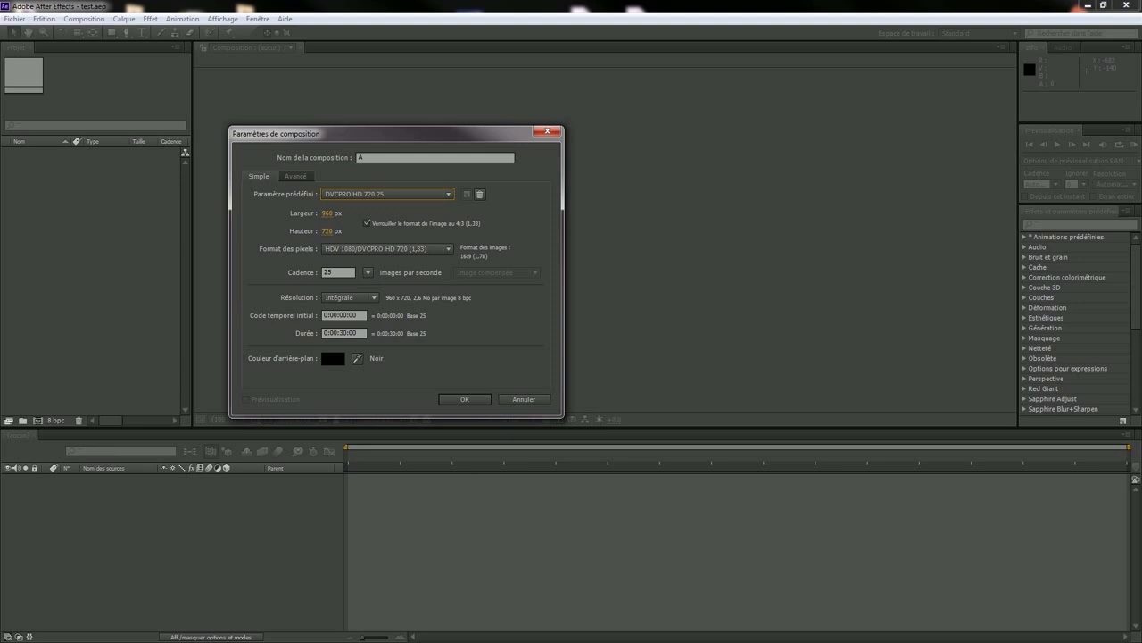
Set the composition width to 960 px and create composition A.
mouse_move(327, 213)
left_mouse_down()
mouse_move(344, 214)
mouse_move(310, 213)
left_mouse_up()
left_click(326, 212)
type("960")
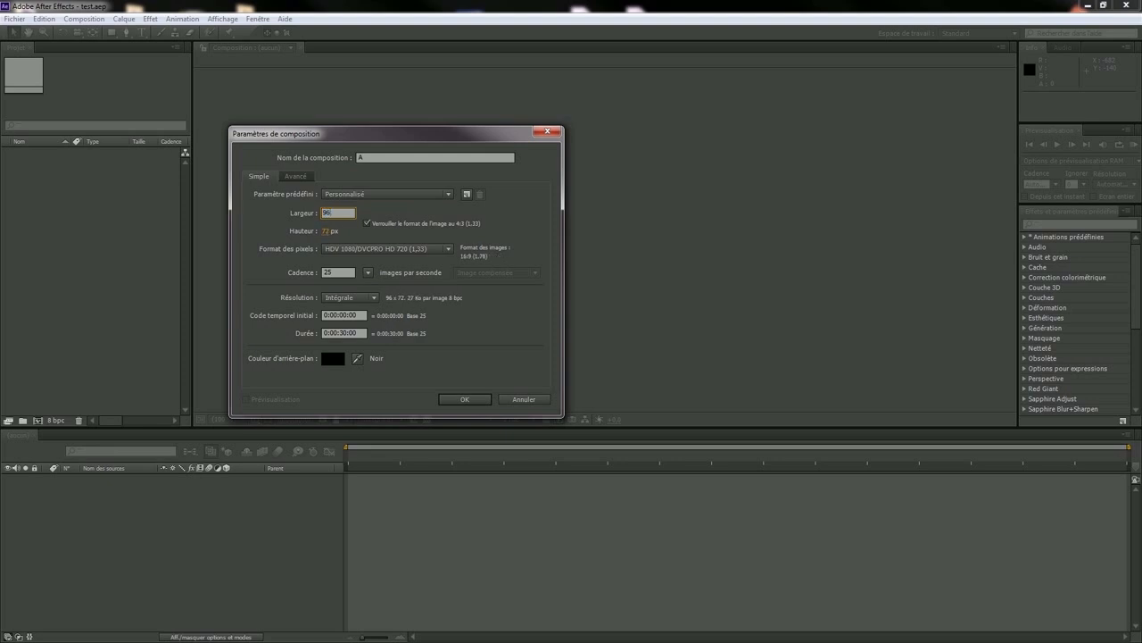
key("Return")
Delete composition A from the project.
left_click(84, 19)
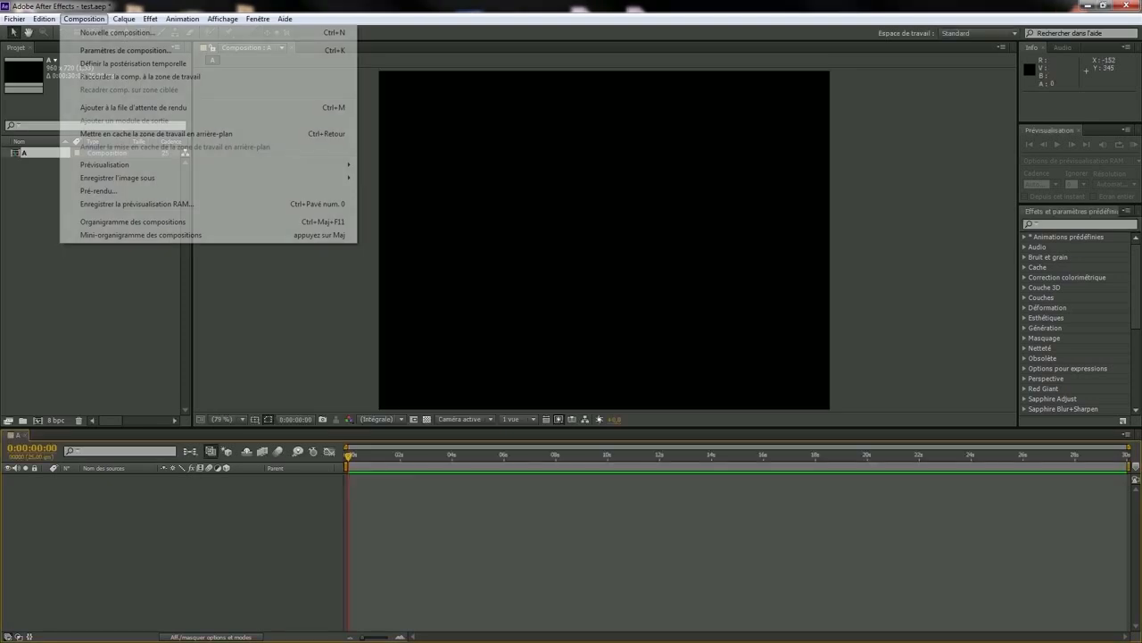
left_click(97, 290)
left_click(24, 153)
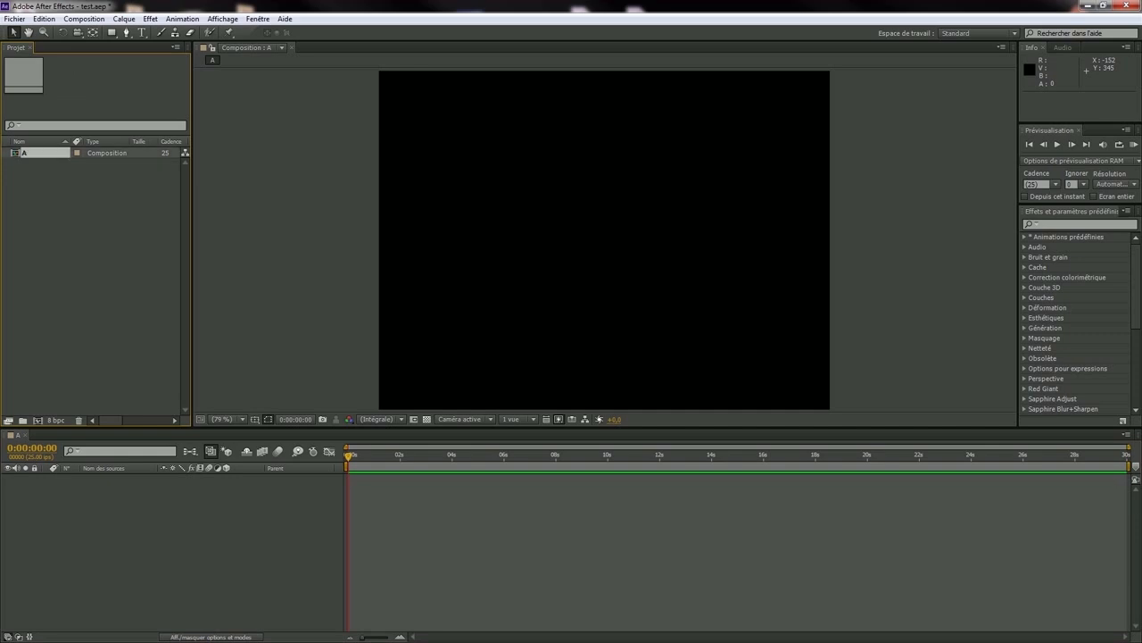
key("Delete")
Start another new composition and choose the HDTV 1080 24 preset for it.
left_click(84, 19)
left_click(118, 33)
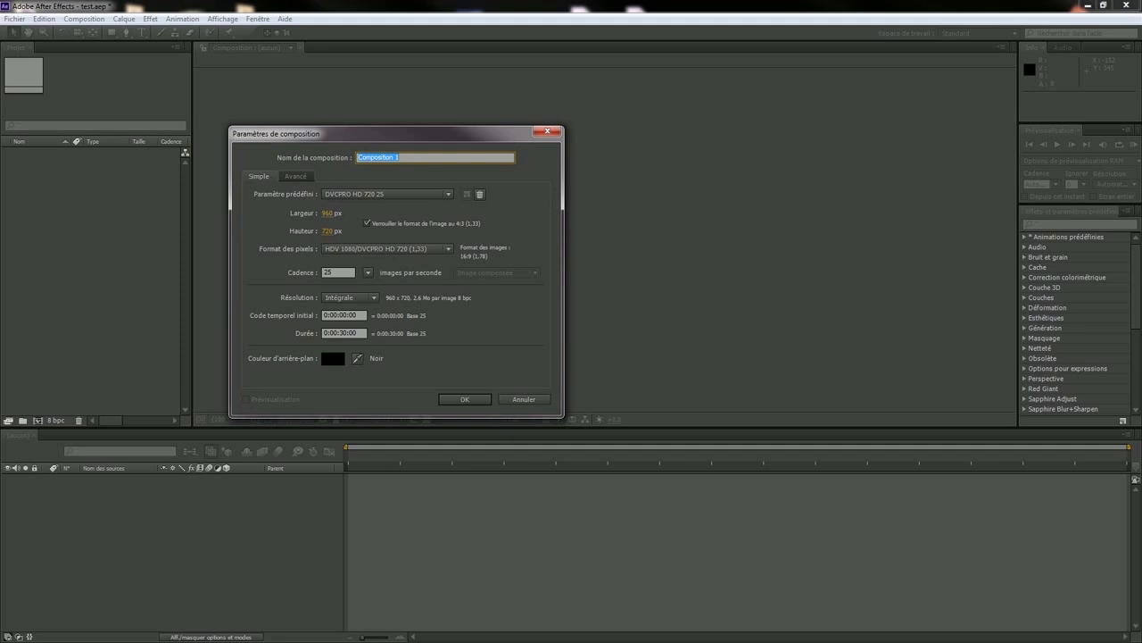
left_click(386, 193)
left_click(393, 523)
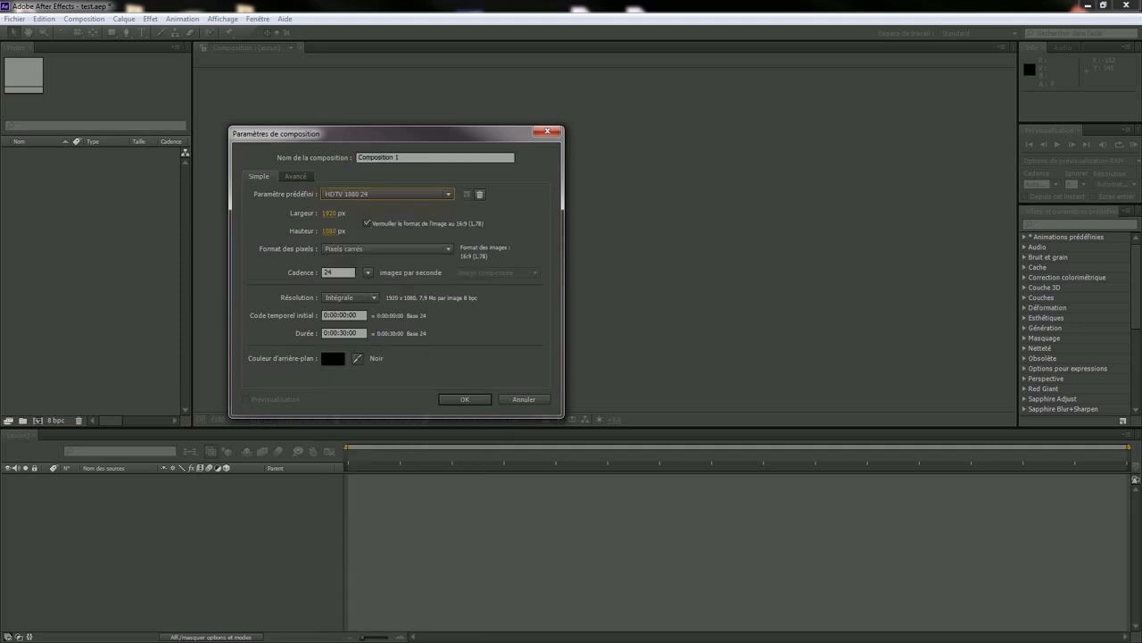
Create Composition 1 with the DVCPRO HD 1080 25 preset, an unlocked aspect ratio and a width of 4 px.
left_click(367, 223)
left_click_drag(329, 213, 336, 213)
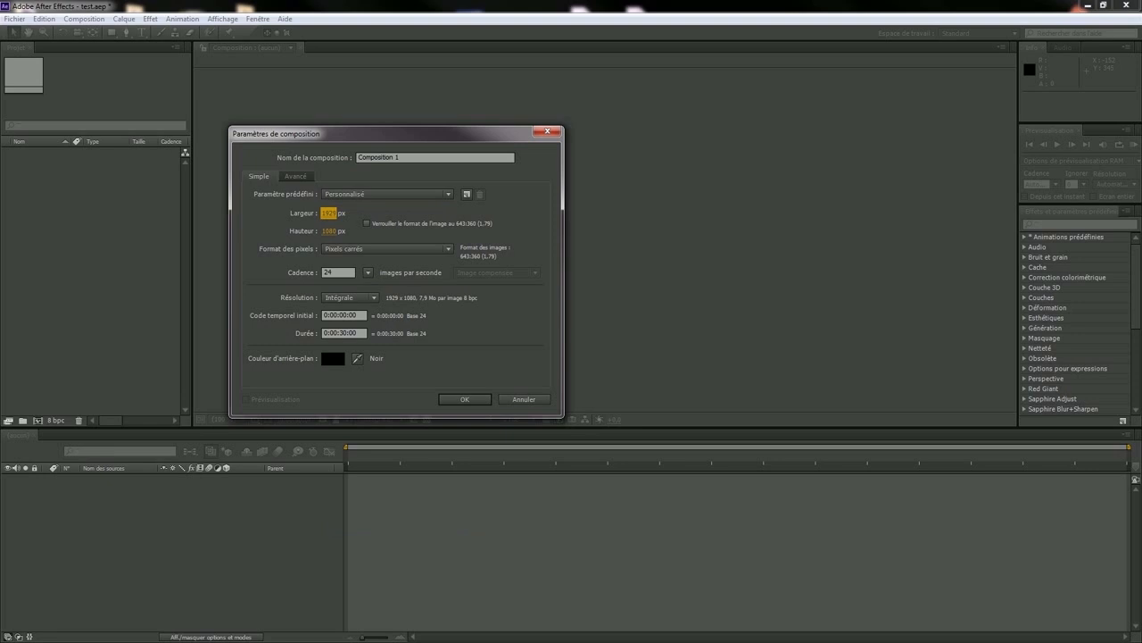
left_click(386, 193)
left_click(402, 496)
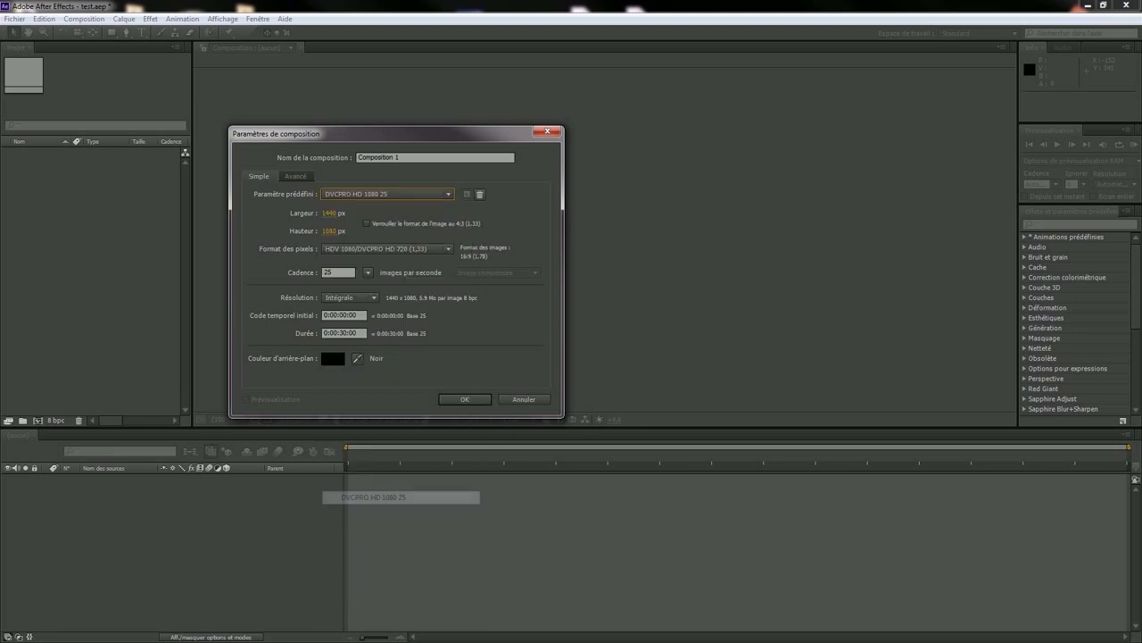
left_click(330, 213)
type("4")
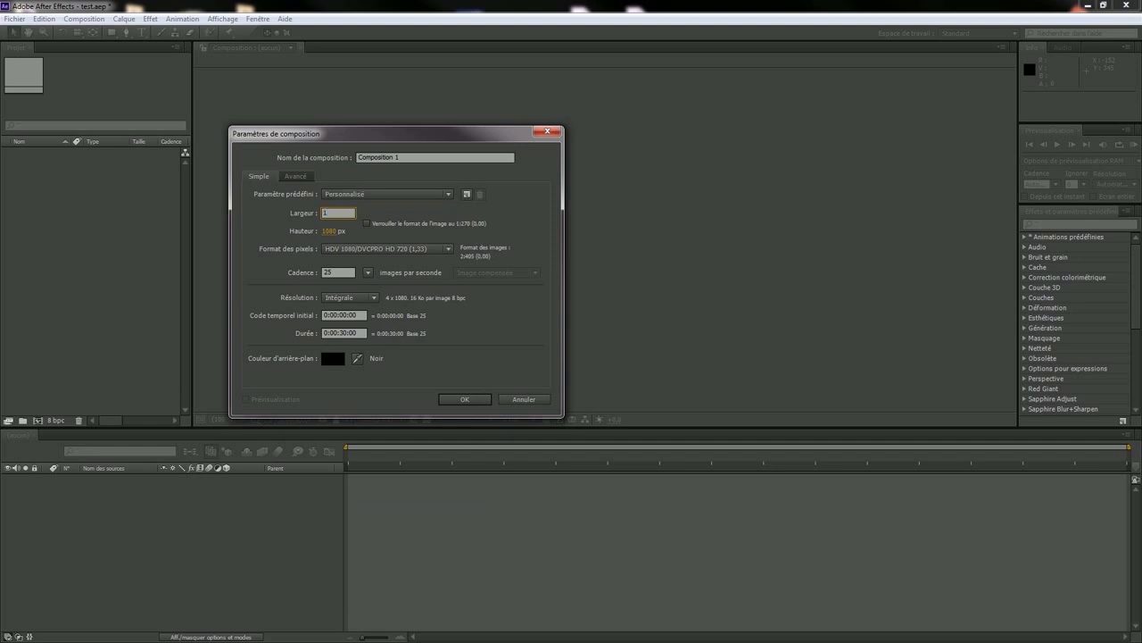
key("Return")
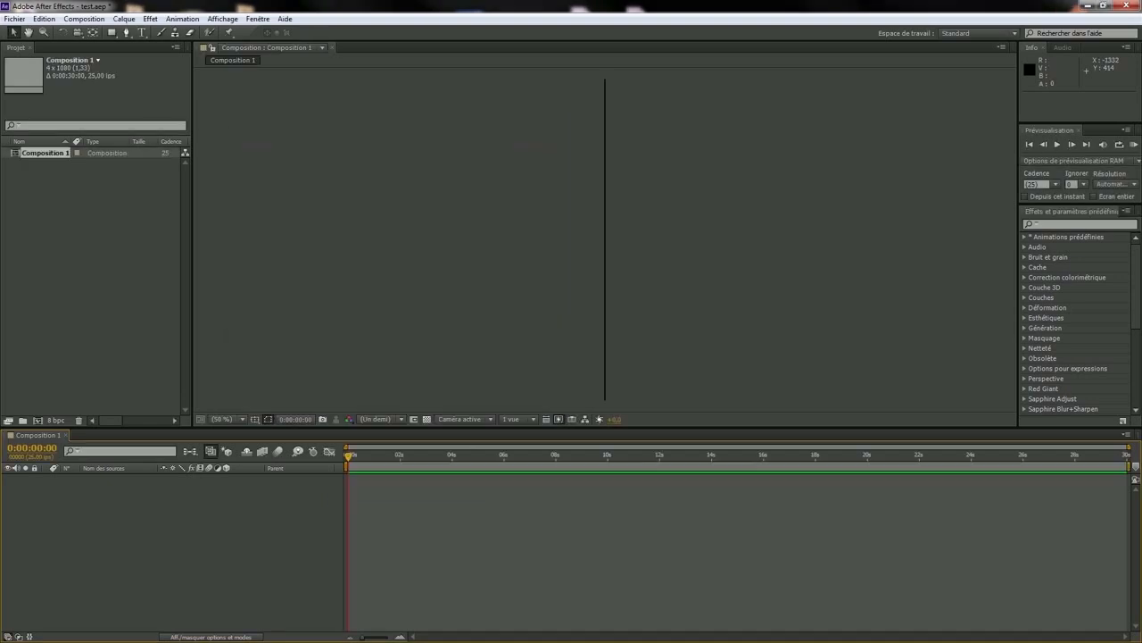
Start a second composition with the HDTV 1080 25 preset and the Pixels carrés pixel format.
left_click(84, 19)
left_click(117, 32)
left_click(388, 194)
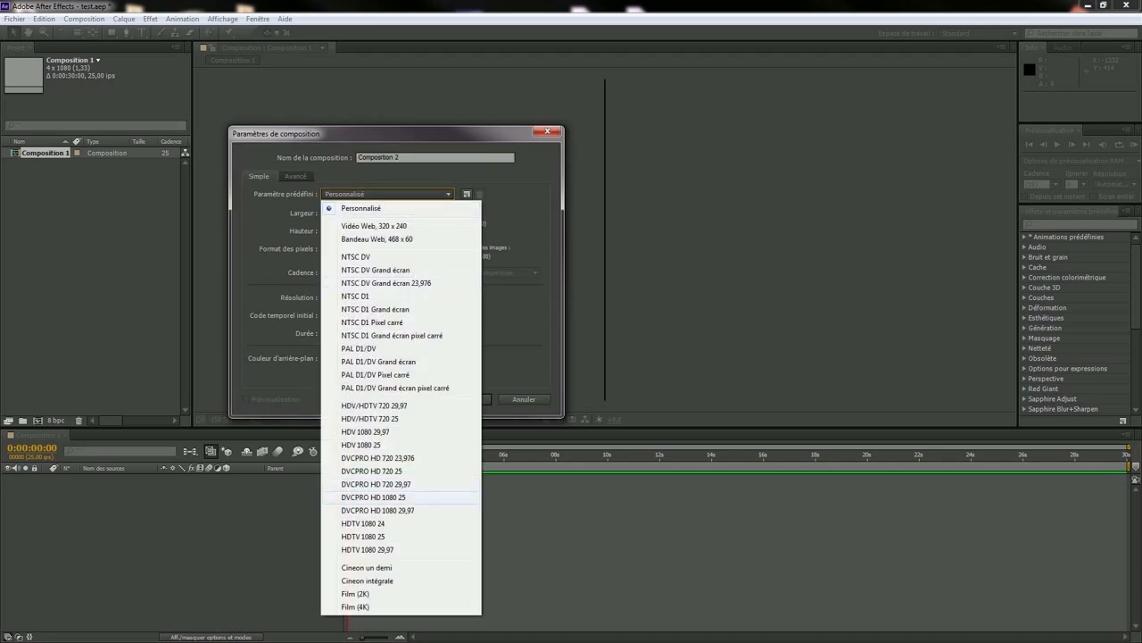
left_click(373, 497)
left_click(367, 223)
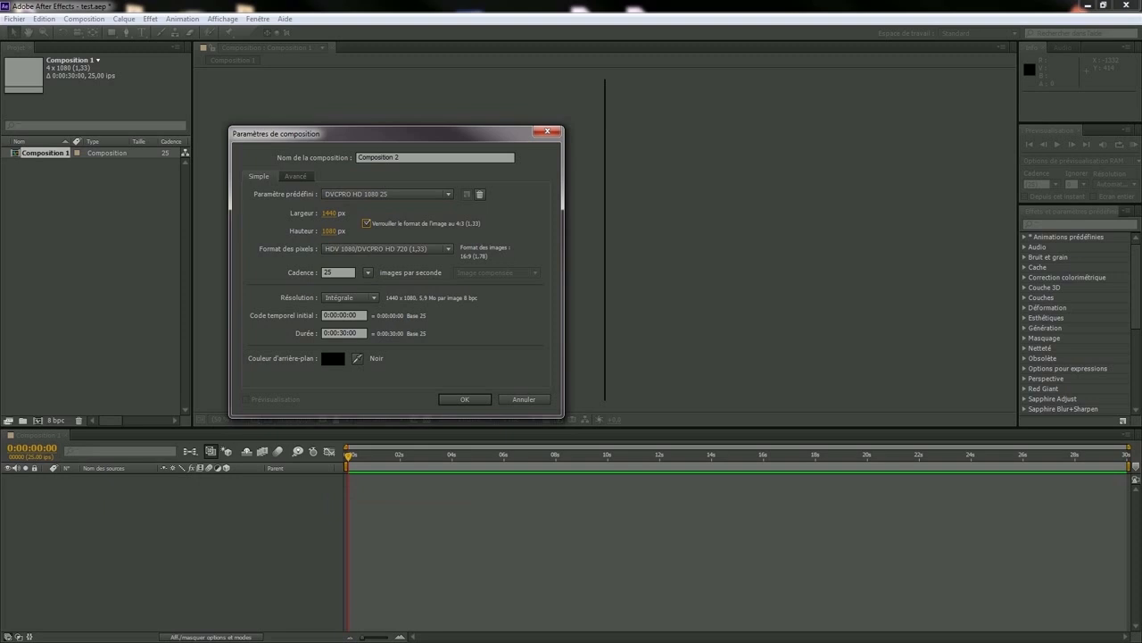
left_click(420, 194)
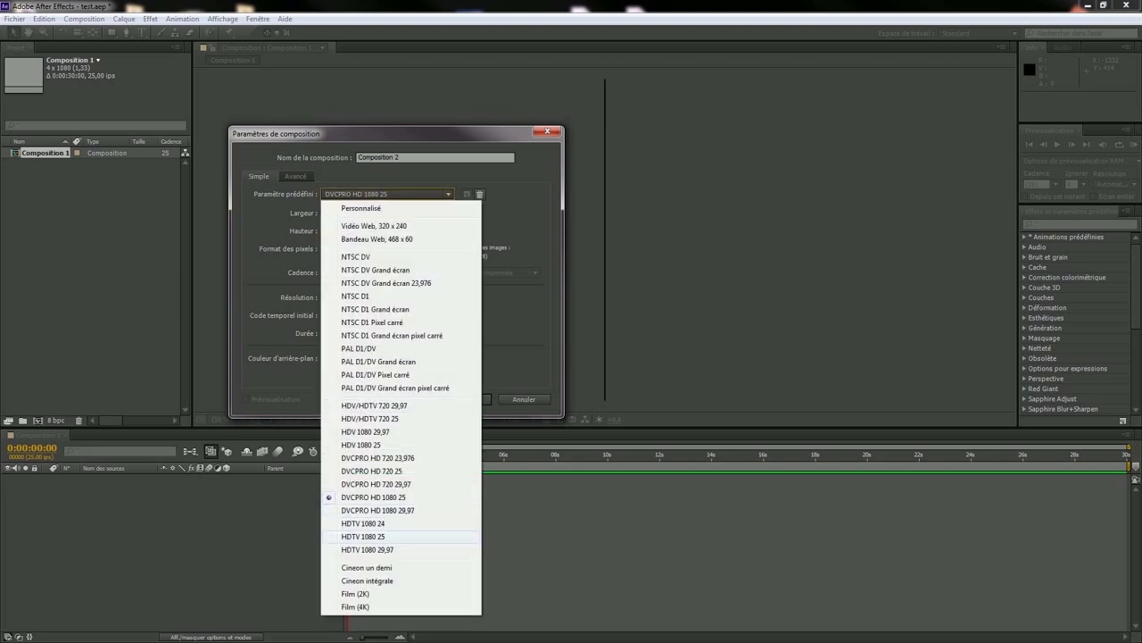
left_click(393, 540)
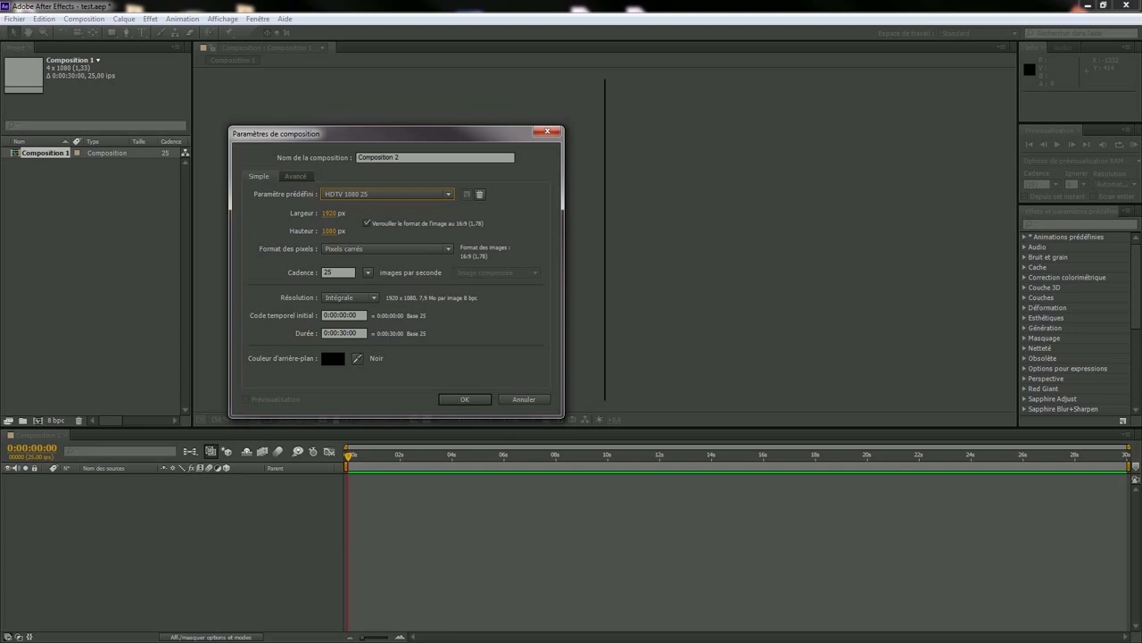
left_click(406, 249)
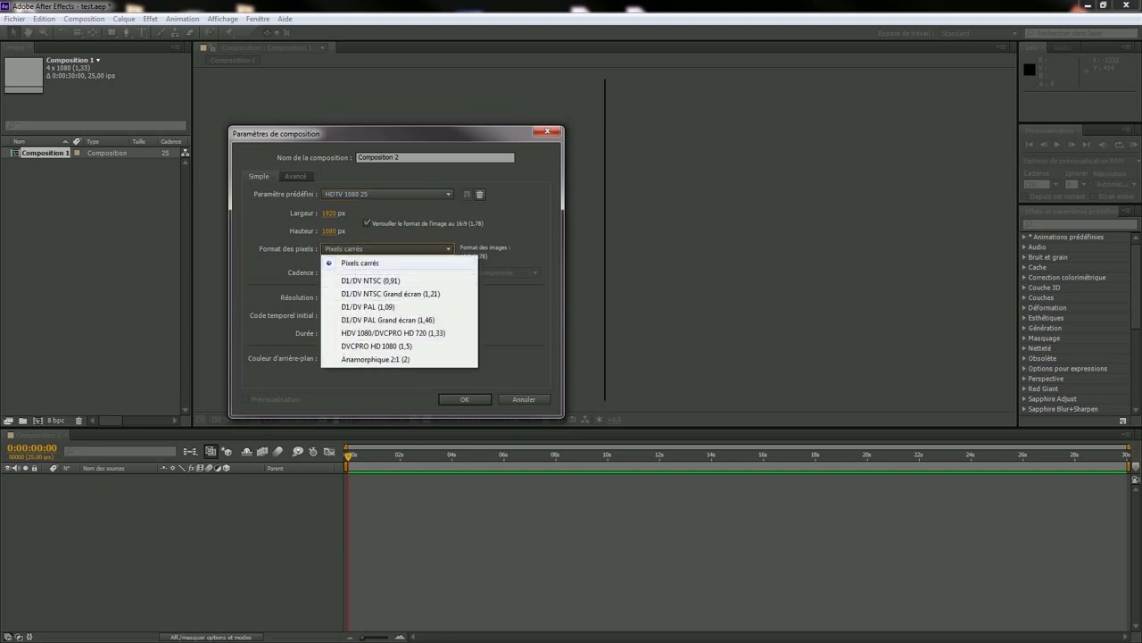
left_click(375, 263)
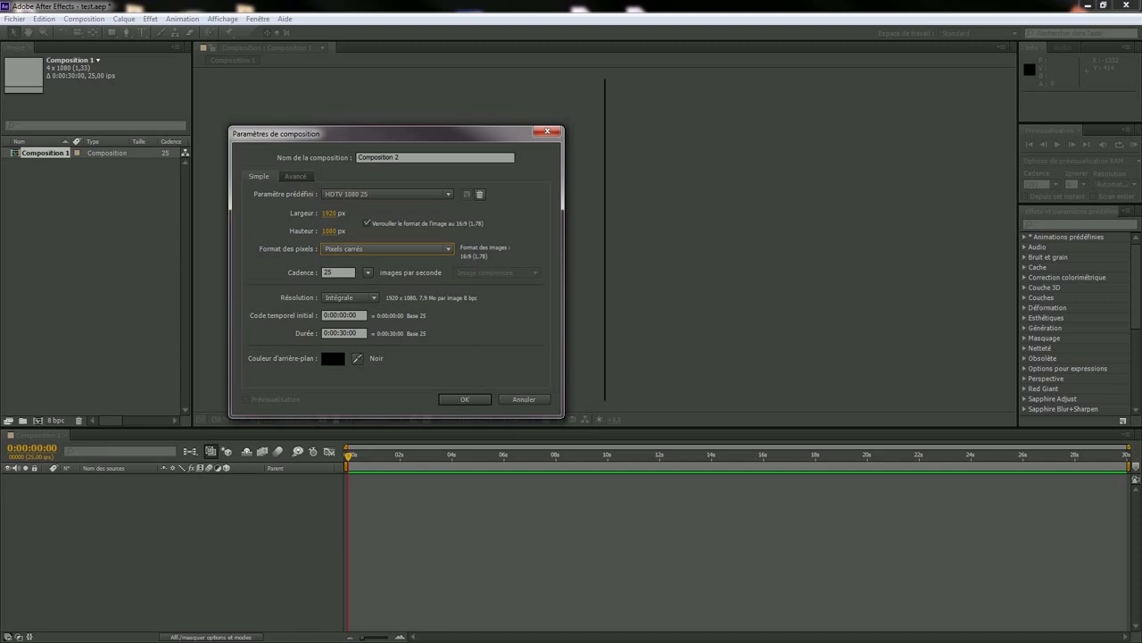
Examine the predefined frame rates offered for the new composition without changing the current choice.
left_click(367, 273)
left_click(368, 273)
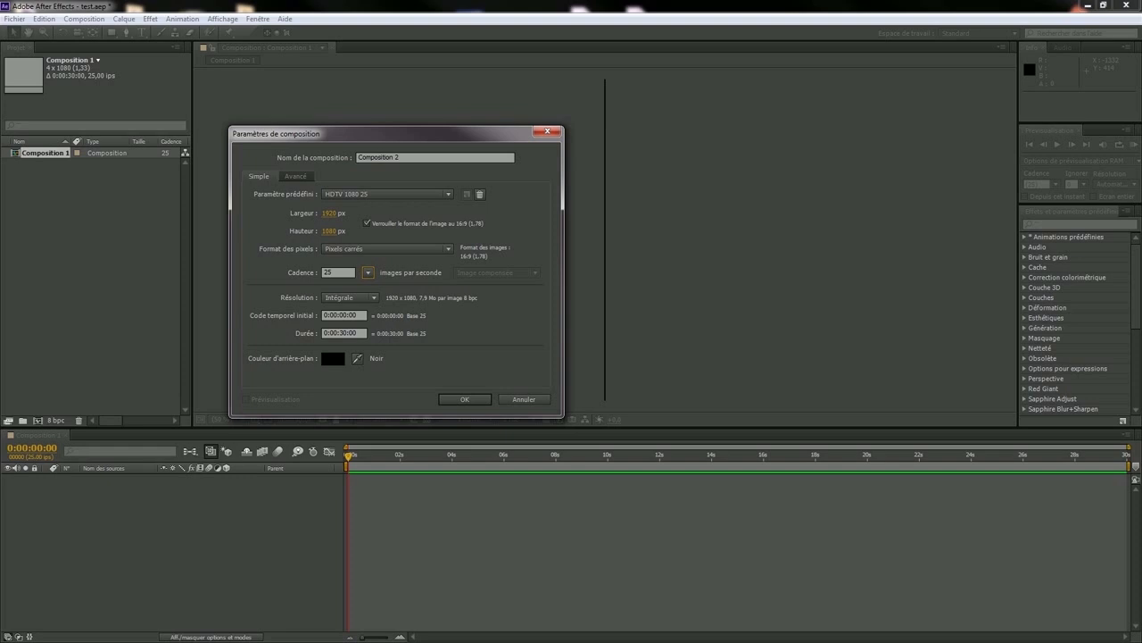
left_click(368, 273)
left_click(368, 273)
left_click(367, 273)
key("Return")
key("space")
key("Return")
key("space")
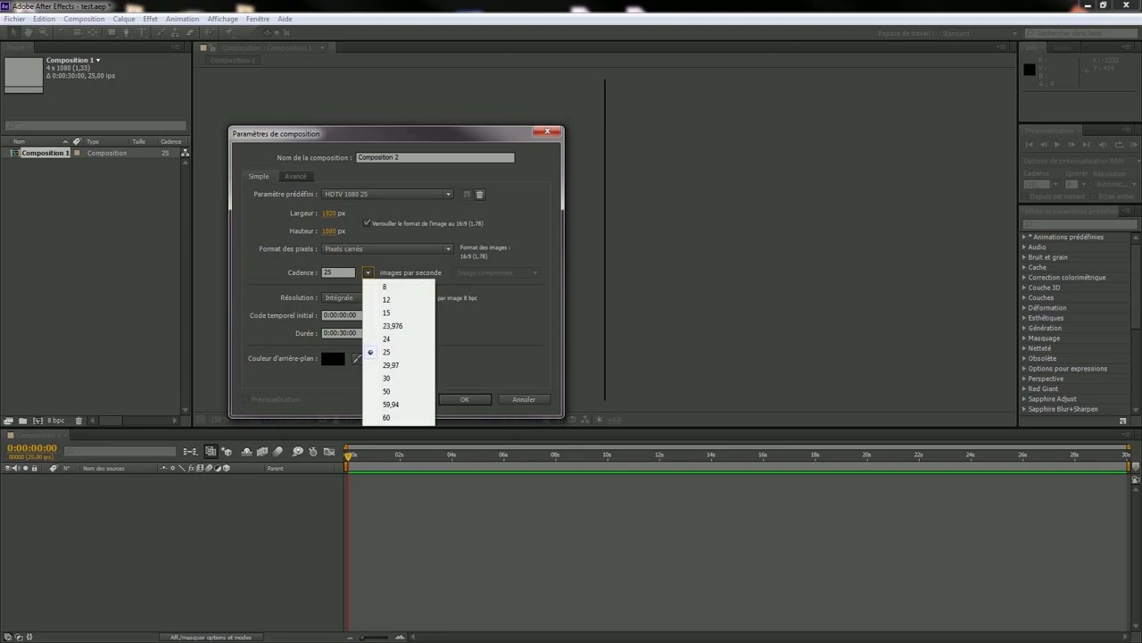
key("Down")
key("Down")
key("Down")
key("Down")
key("Down")
key("Down")
key("Down")
key("Down")
key("Down")
key("Down")
key("Escape")
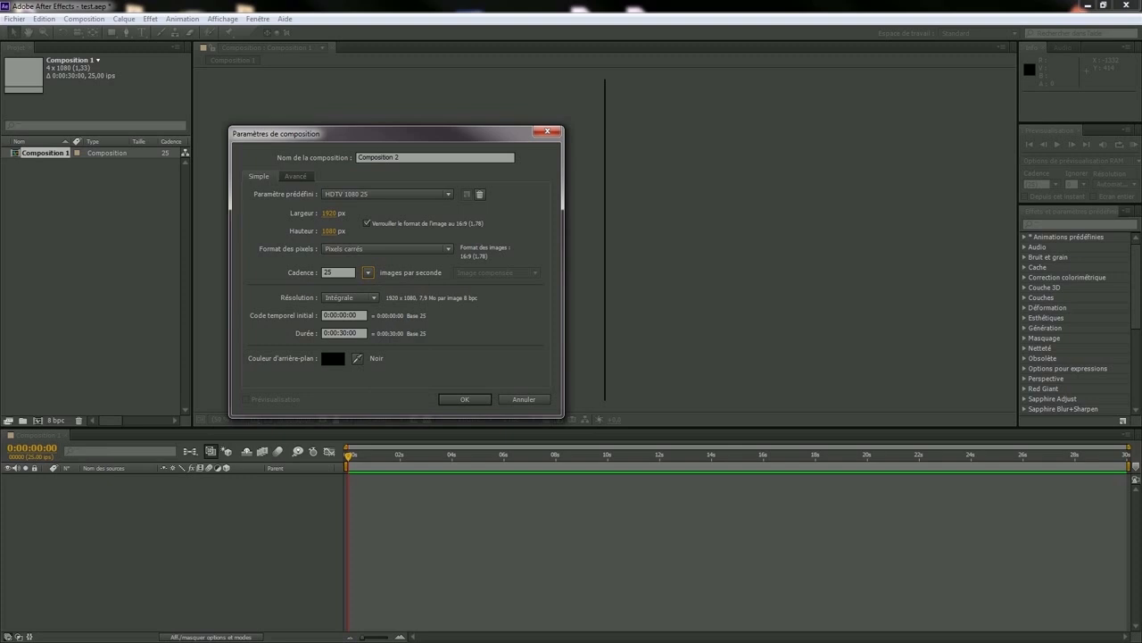
Try the Un demi, Un tiers and Un quart resolutions for Composition 2, and return the resolution to Intégrale.
left_click(350, 297)
left_click(350, 297)
left_click(350, 297)
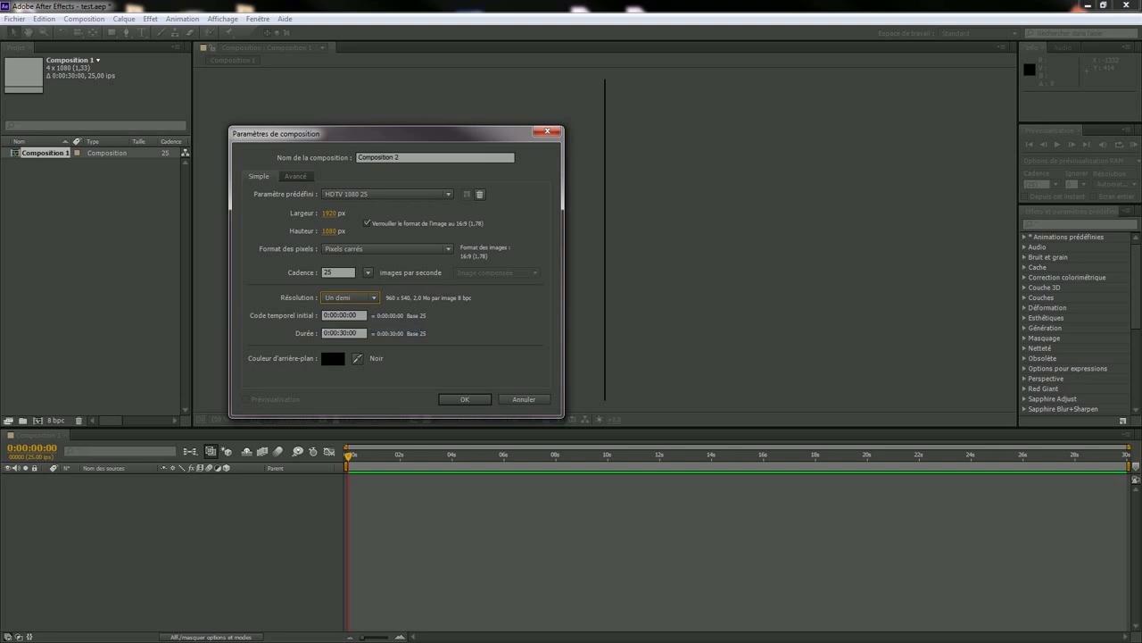
left_click(351, 297)
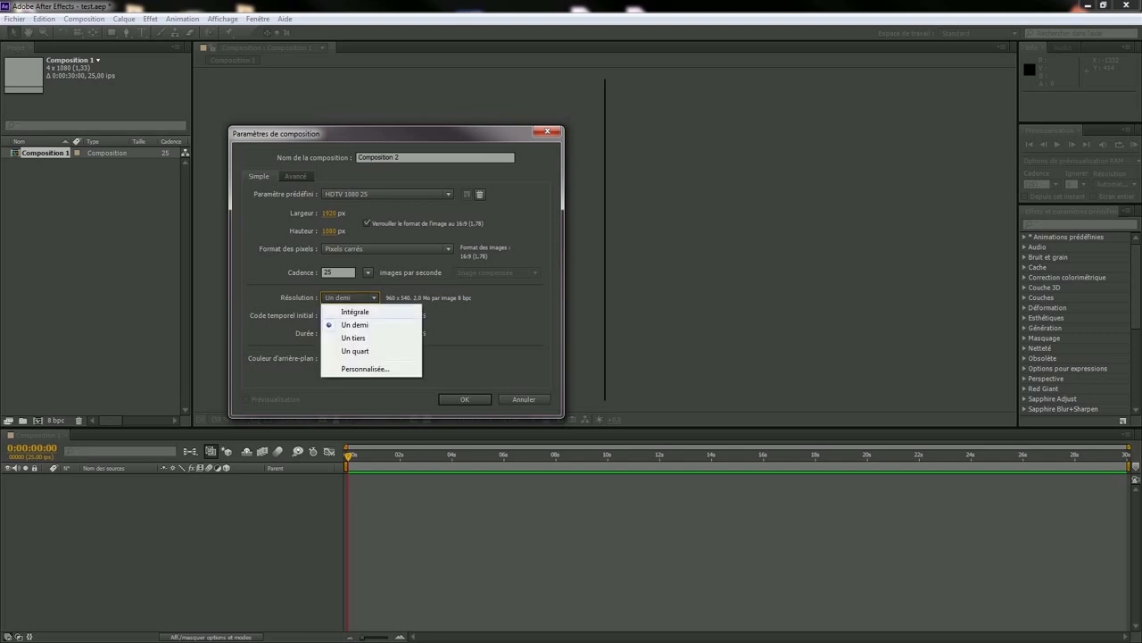
left_click(357, 337)
left_click(350, 297)
left_click(354, 350)
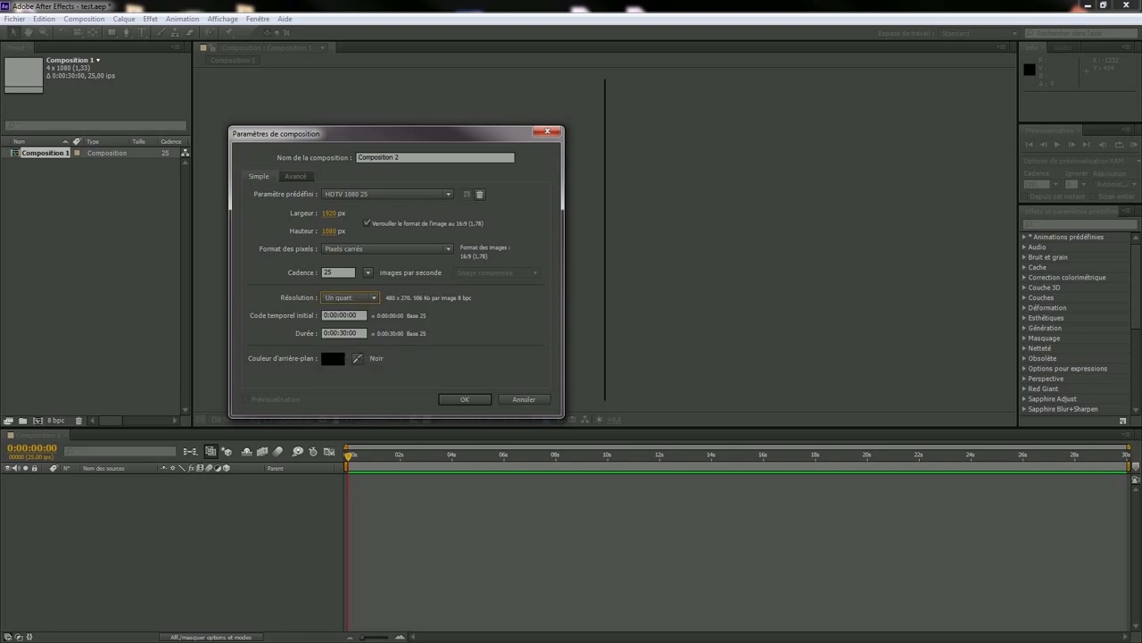
left_click(350, 298)
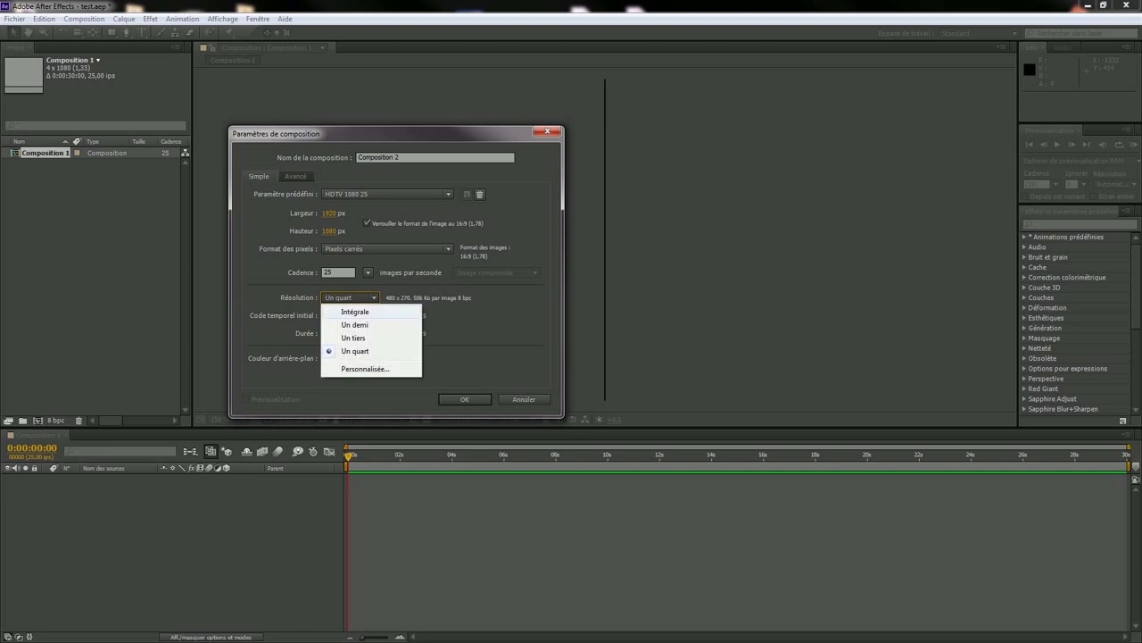
left_click(355, 311)
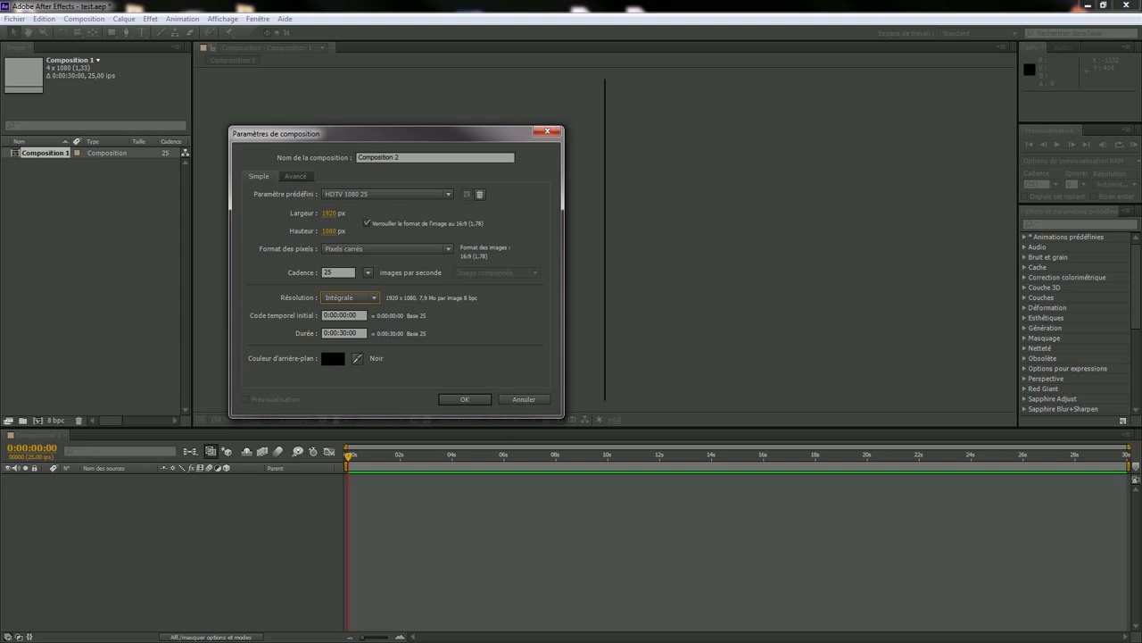
Try FF0000 red as the background colour, set it back to black and create Composition 2.
left_click(351, 333)
left_click(353, 333)
left_click(357, 333)
left_click(333, 358)
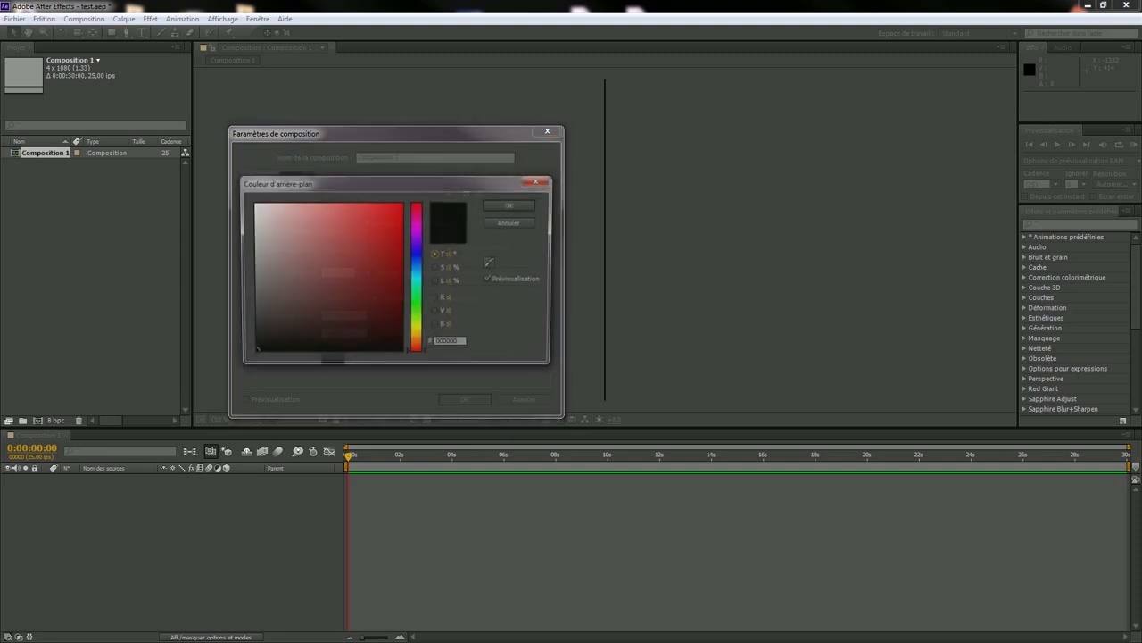
type("FF0000")
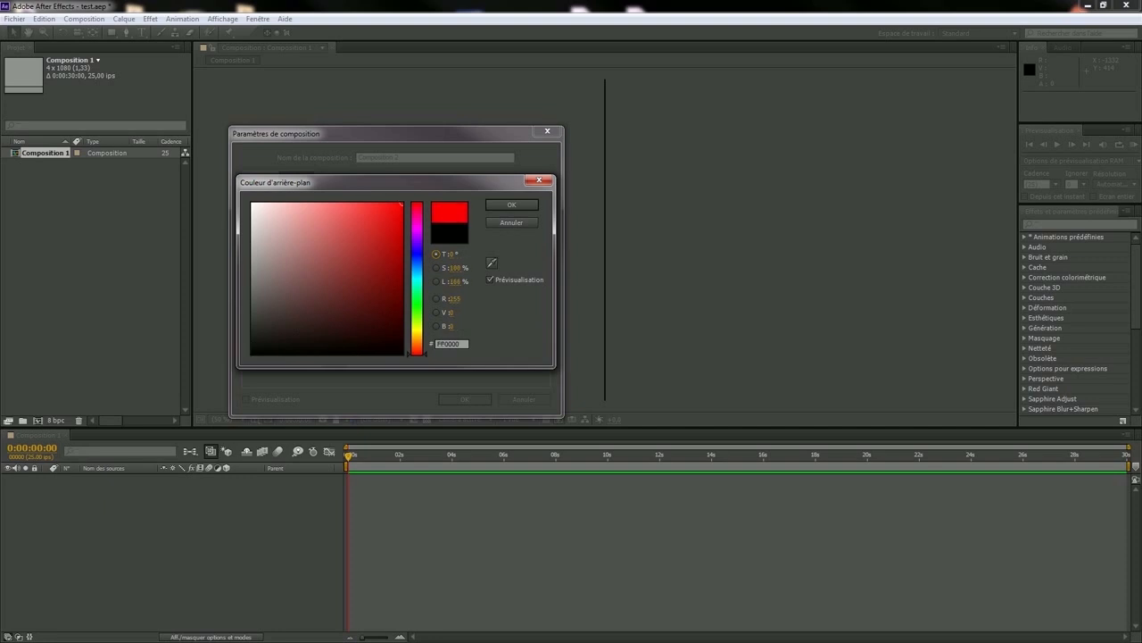
left_click_drag(402, 205, 253, 353)
left_click(512, 204)
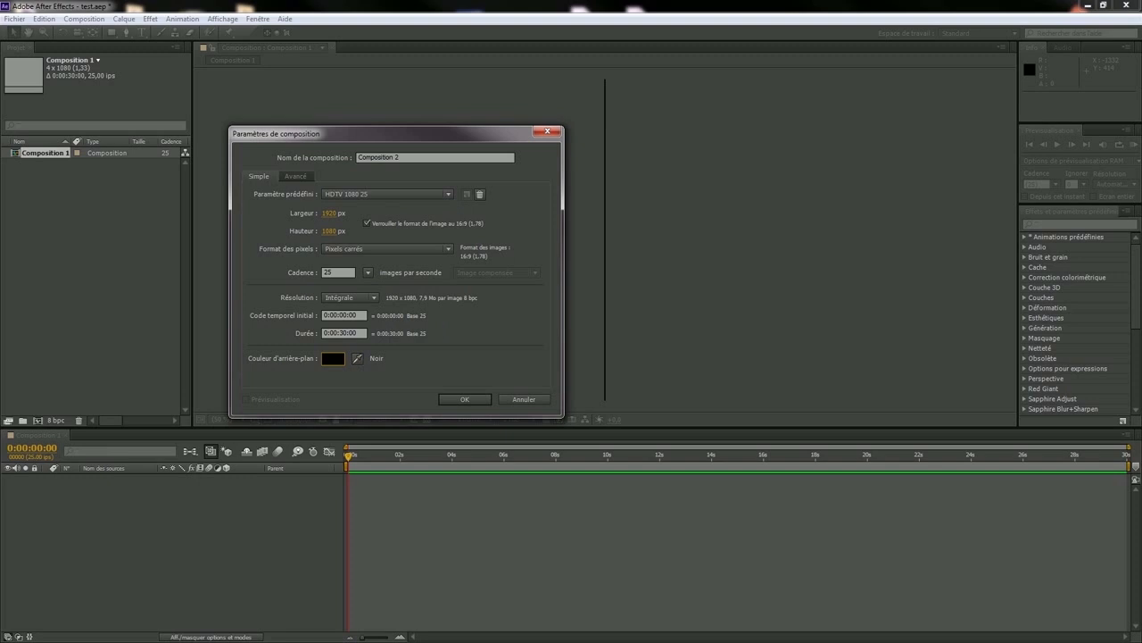
key("Return")
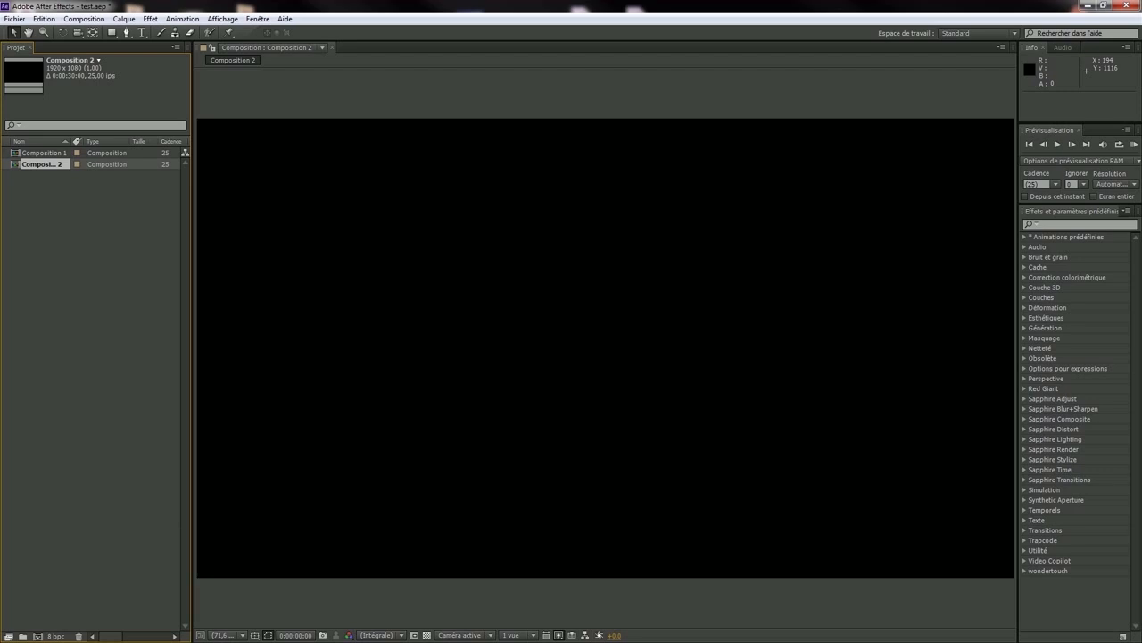
Switch to the Peinture workspace and return to the Standard workspace.
left_click(258, 19)
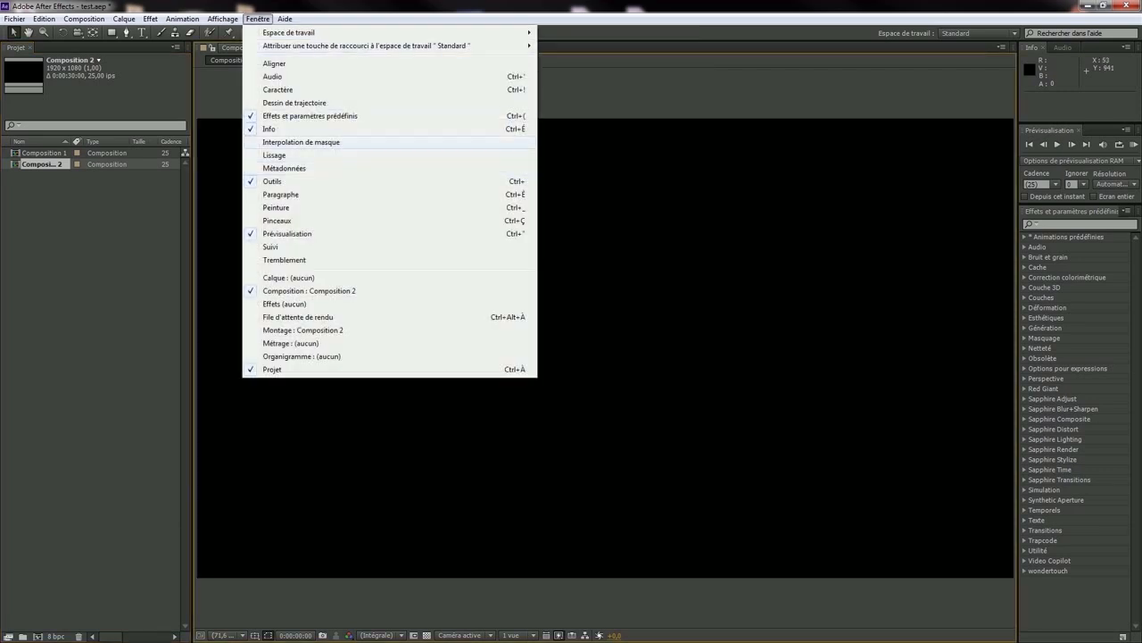
mouse_move(288, 33)
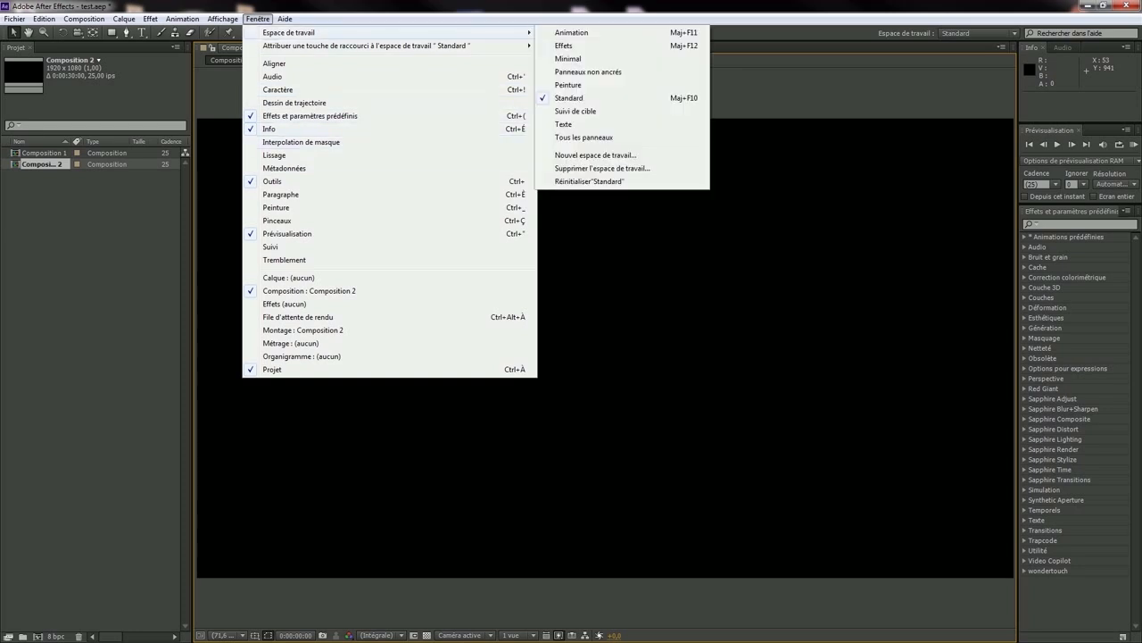
left_click(569, 85)
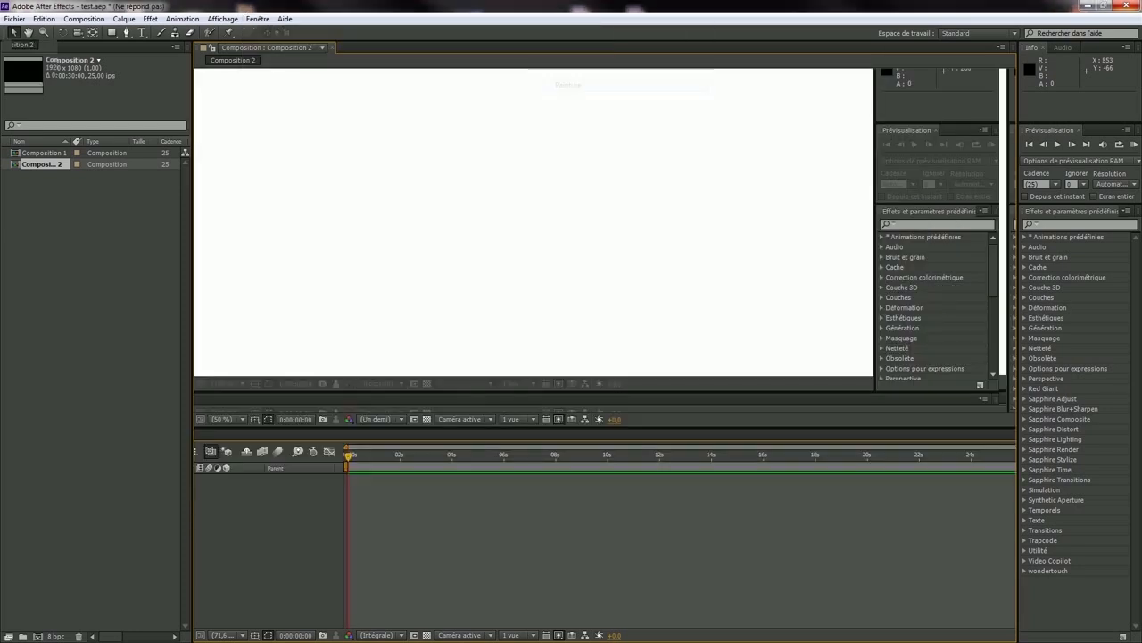
left_click(258, 19)
mouse_move(288, 32)
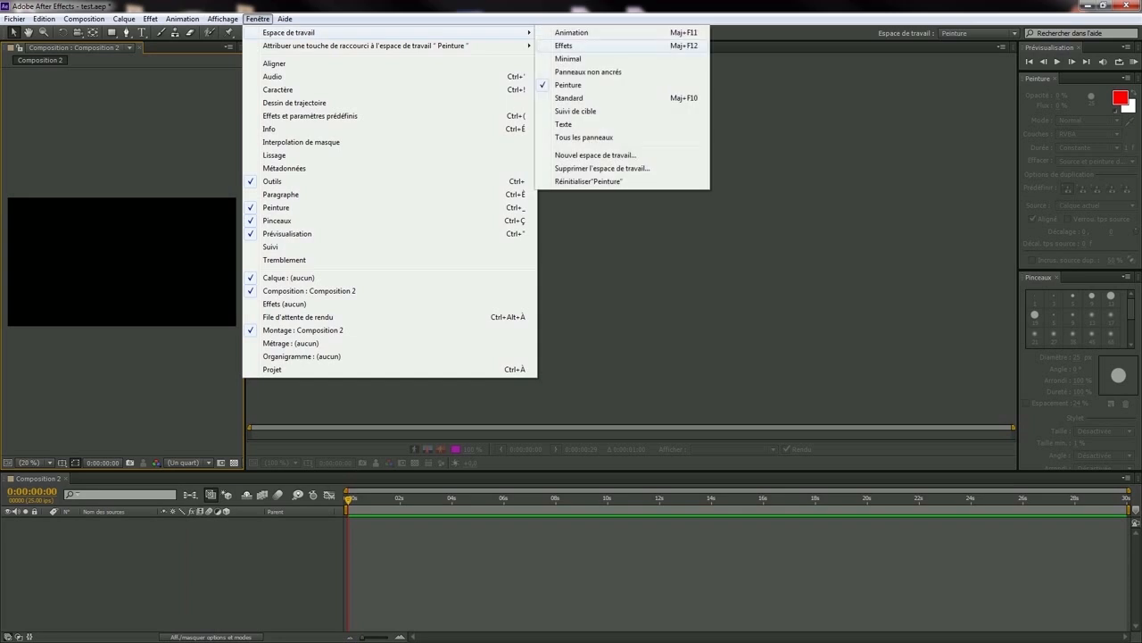
left_click(568, 98)
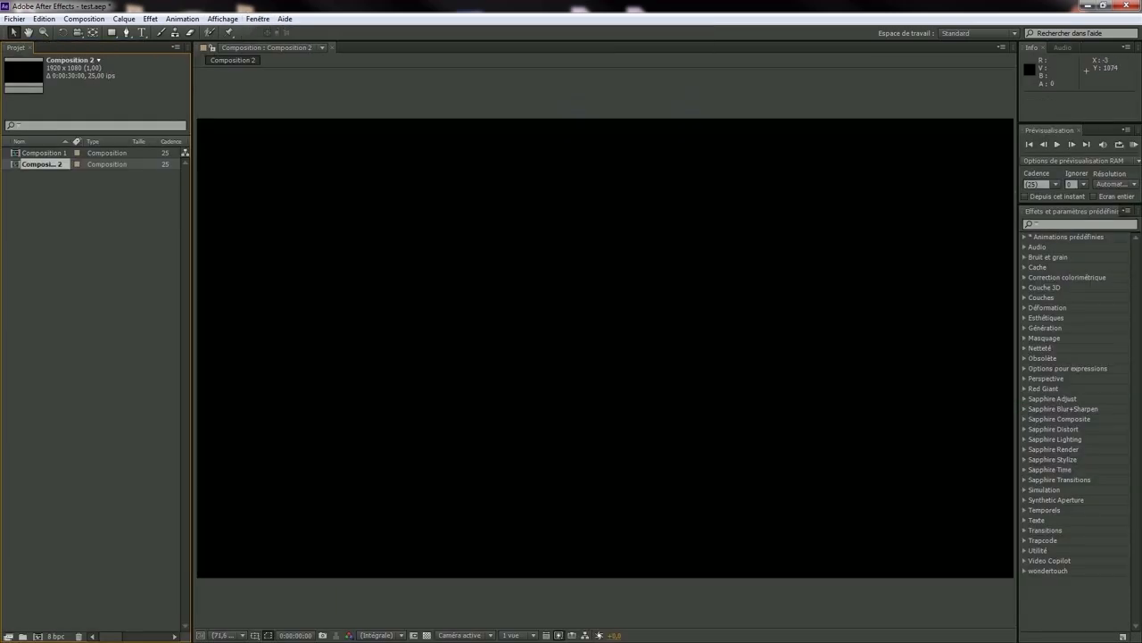
Restore the Standard workspace layout with the timeline of Composition 2 open.
left_click(182, 19)
mouse_move(149, 19)
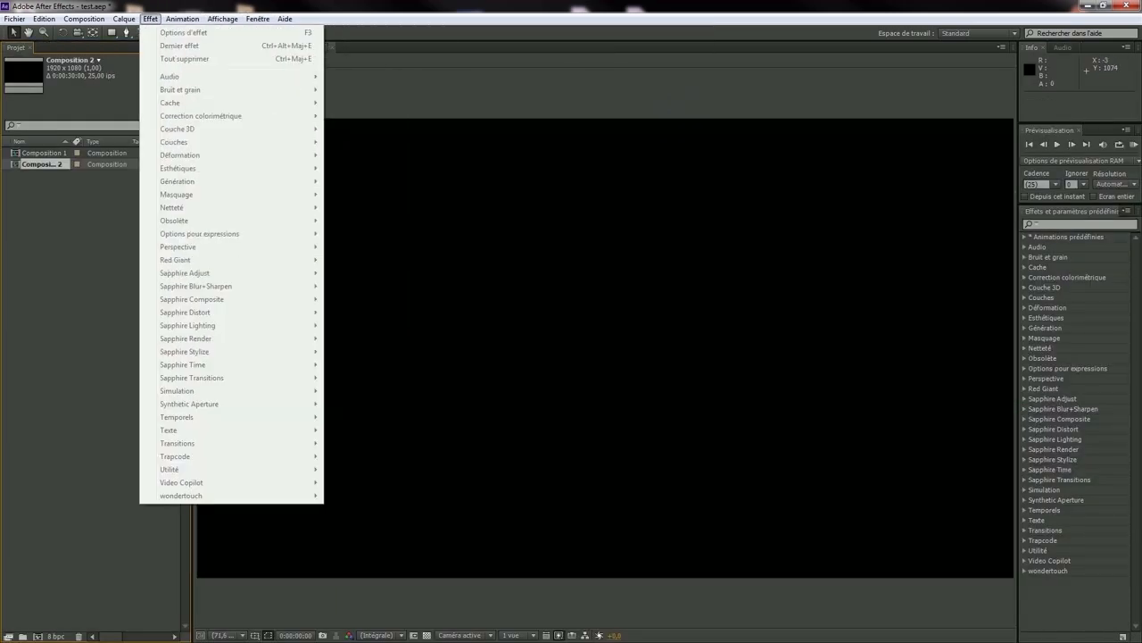
left_click(222, 19)
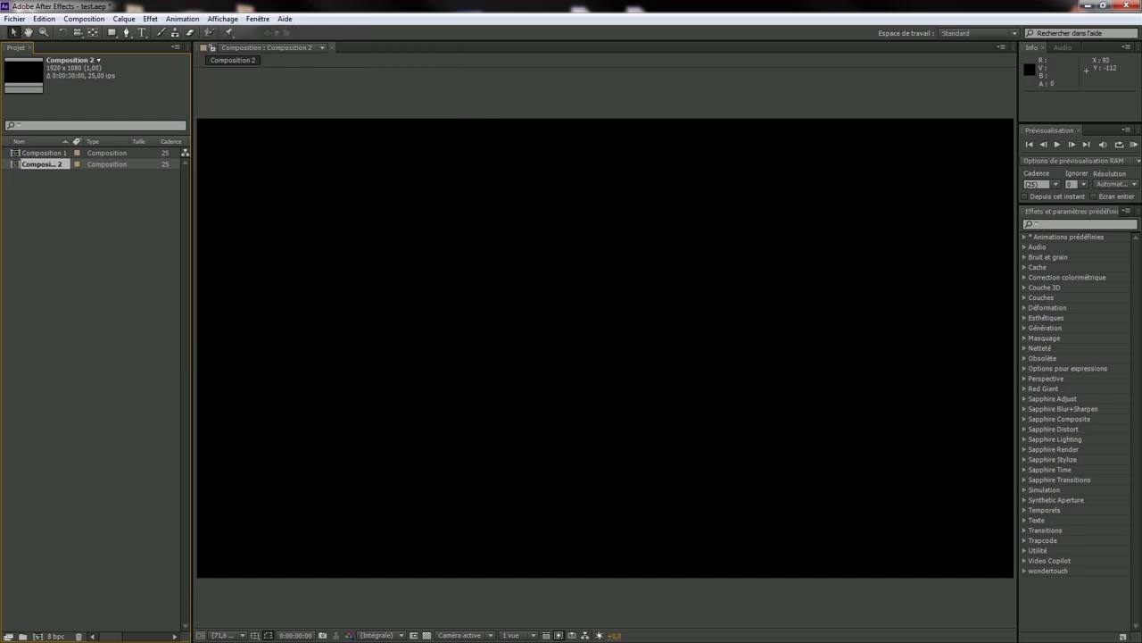
left_click(258, 18)
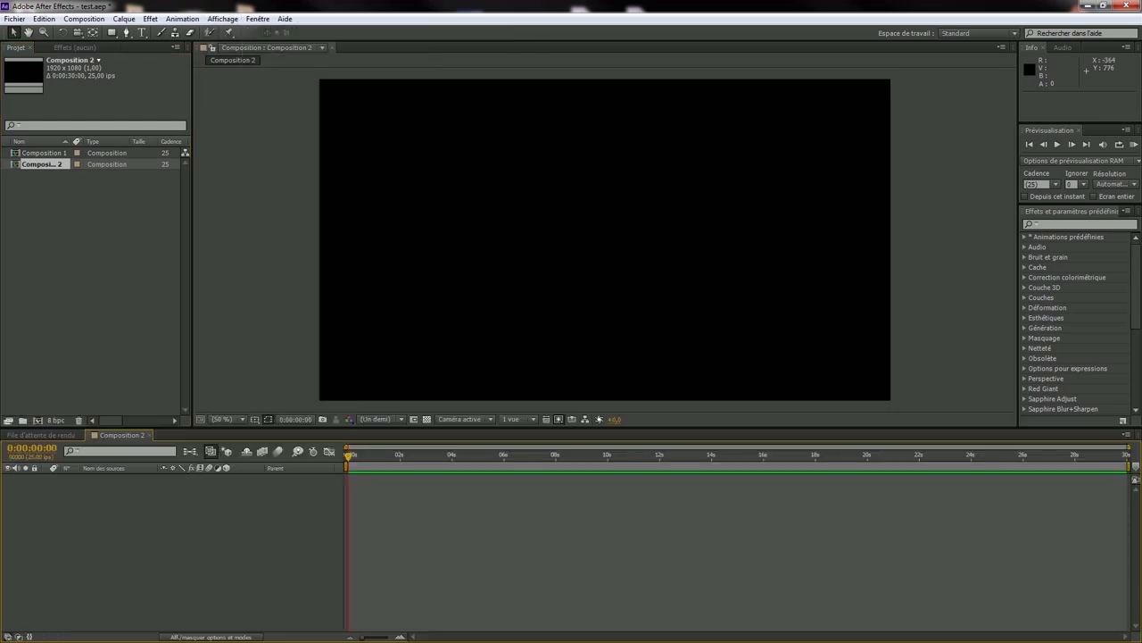
Review the list of available panels and zoom the view of Composition 2 out to 25%.
left_click(258, 19)
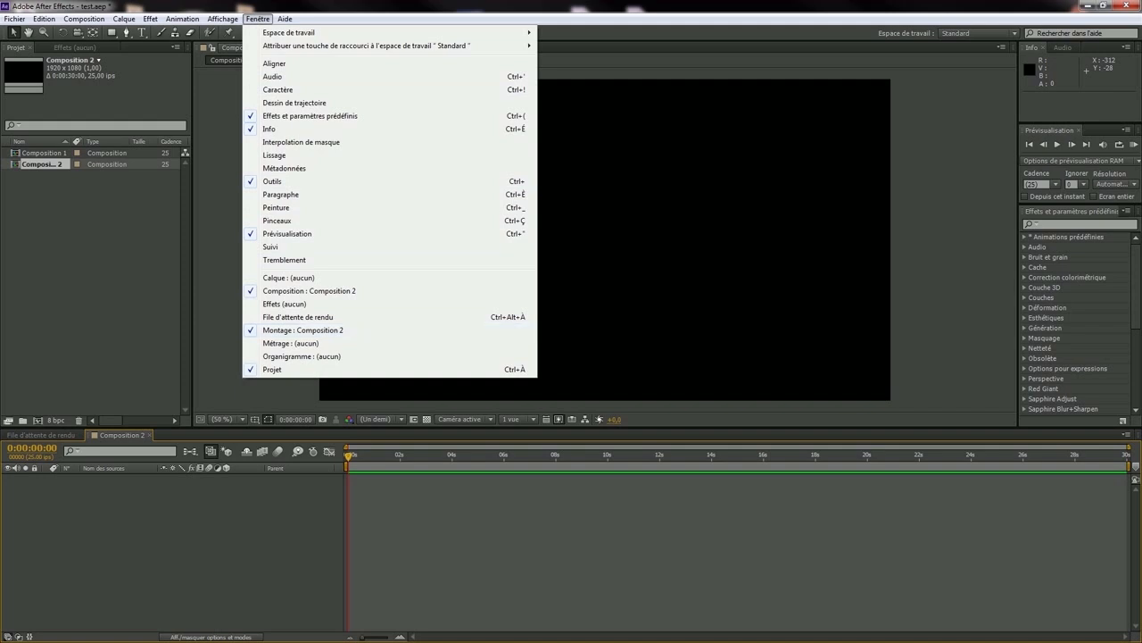
key("Escape")
scroll(489, 263, "down", 2)
scroll(488, 263, "up", 1)
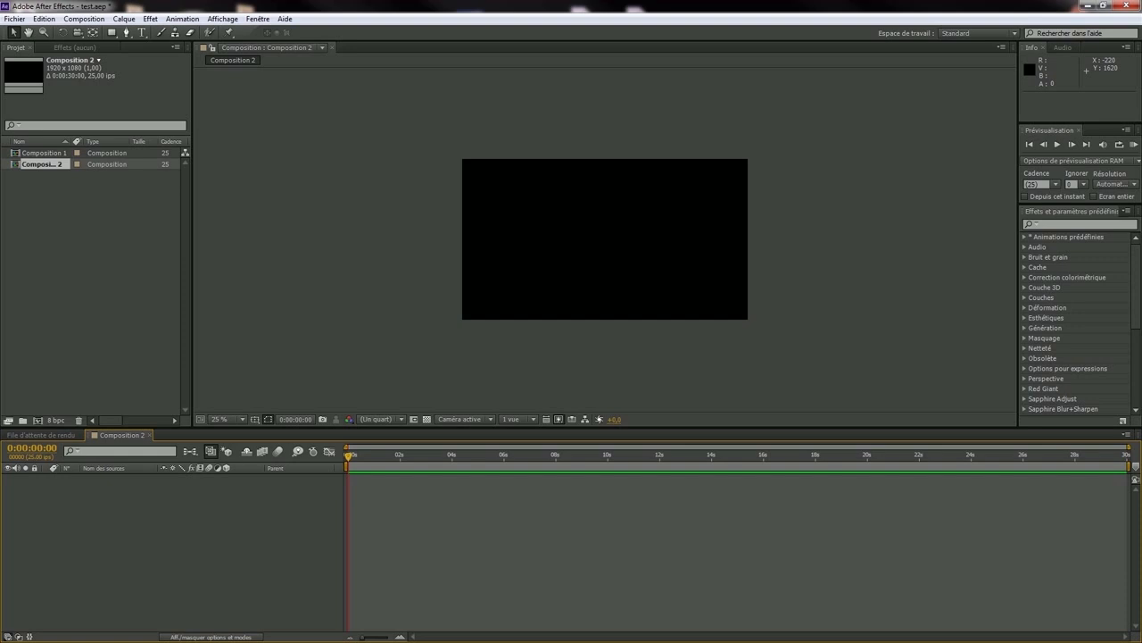
scroll(689, 282, "up", 1)
scroll(571, 223, "down", 1)
left_click(637, 214)
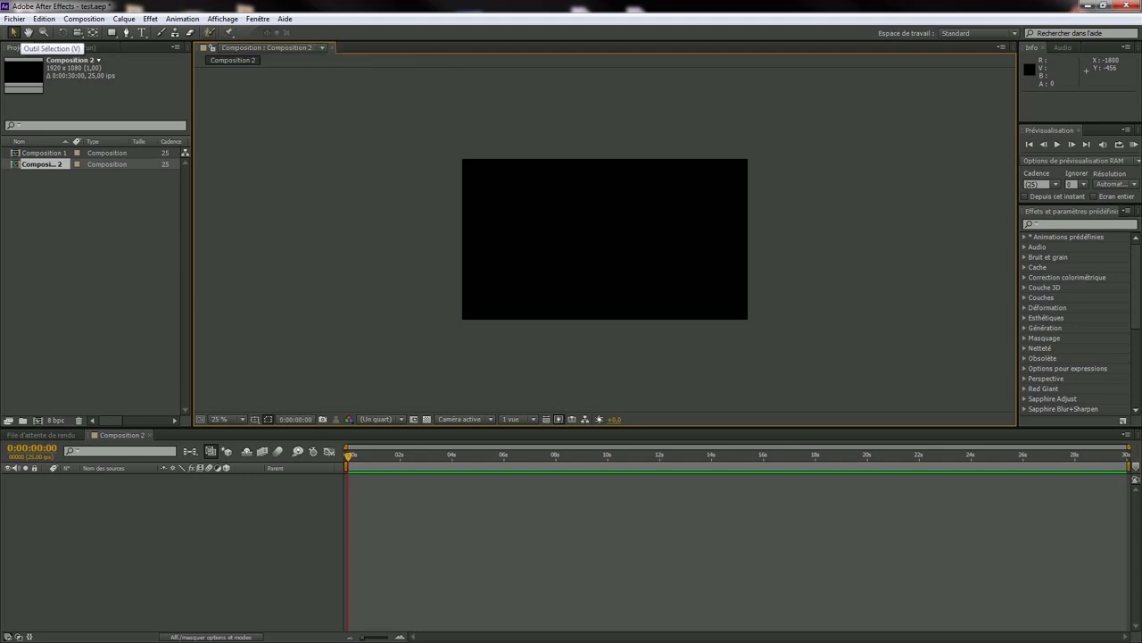
Select Composition 2 and Composition 1 in turn in the project to examine their details.
left_click(89, 241)
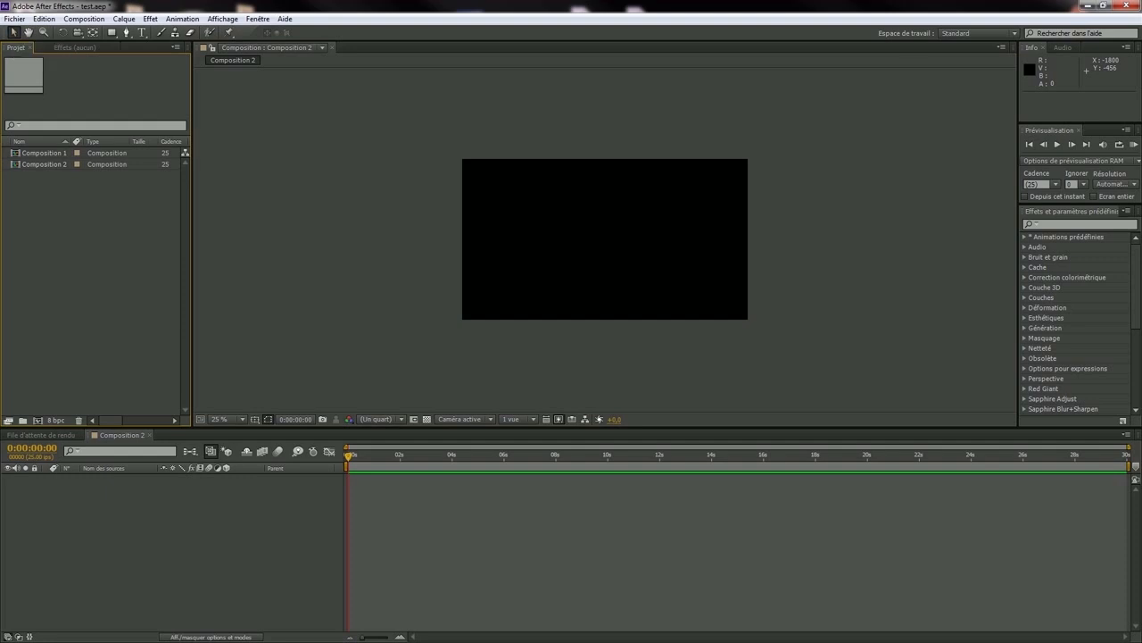
left_click(43, 164)
left_click(44, 152)
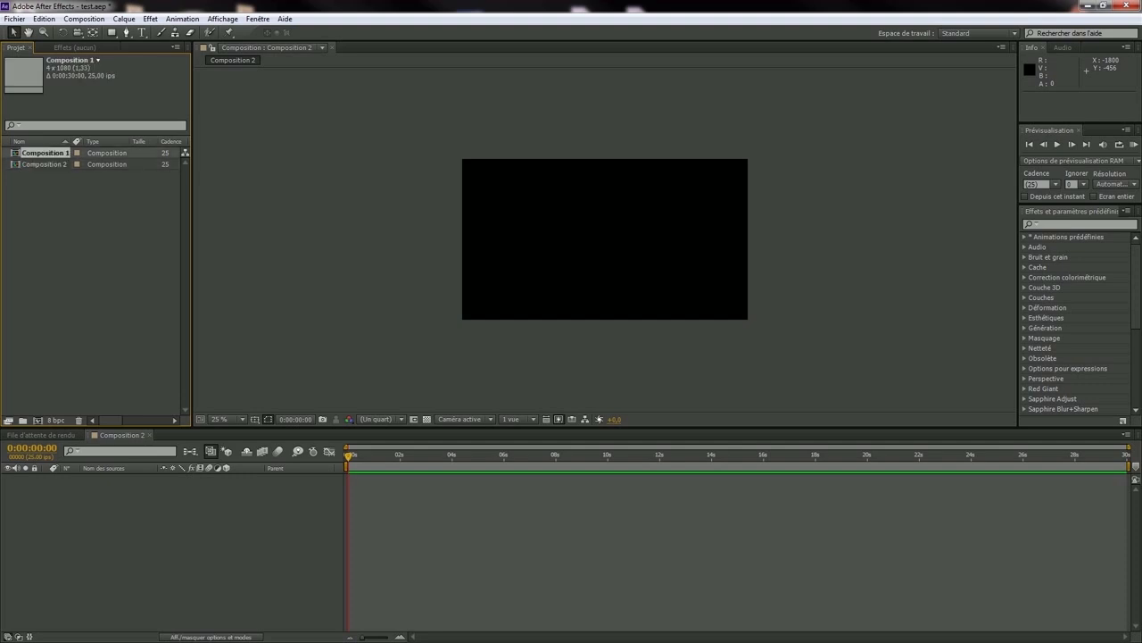
Pan the Composition 2 view with the Hand tool and reposition the frame under the Selection tool.
left_click(85, 232)
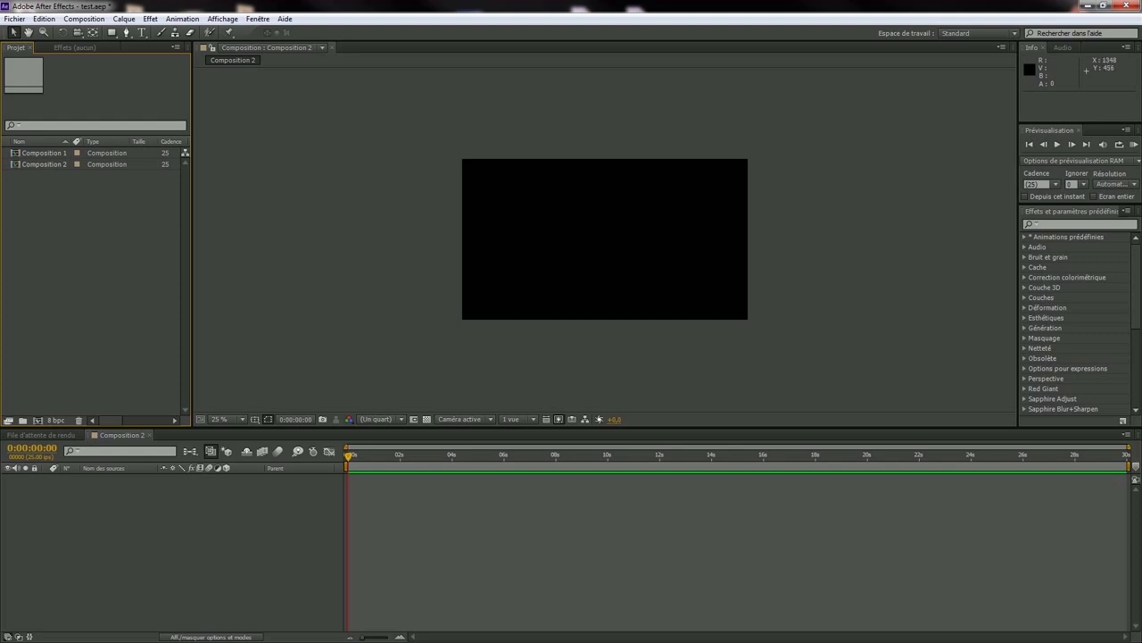
left_click(28, 32)
left_click_drag(648, 279, 613, 281)
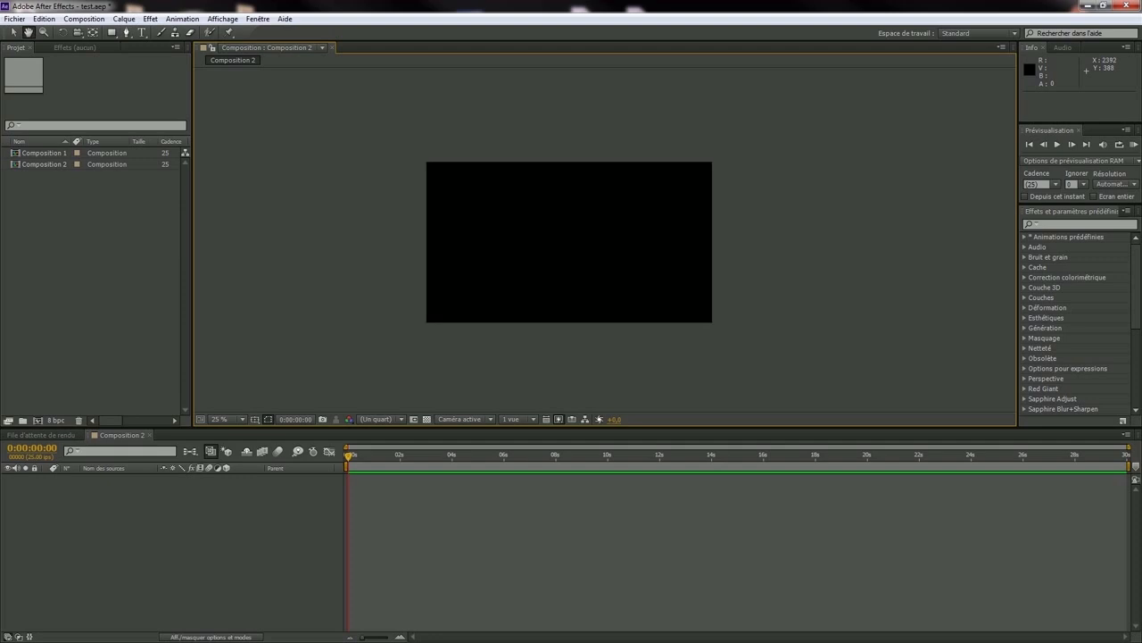
left_click(13, 33)
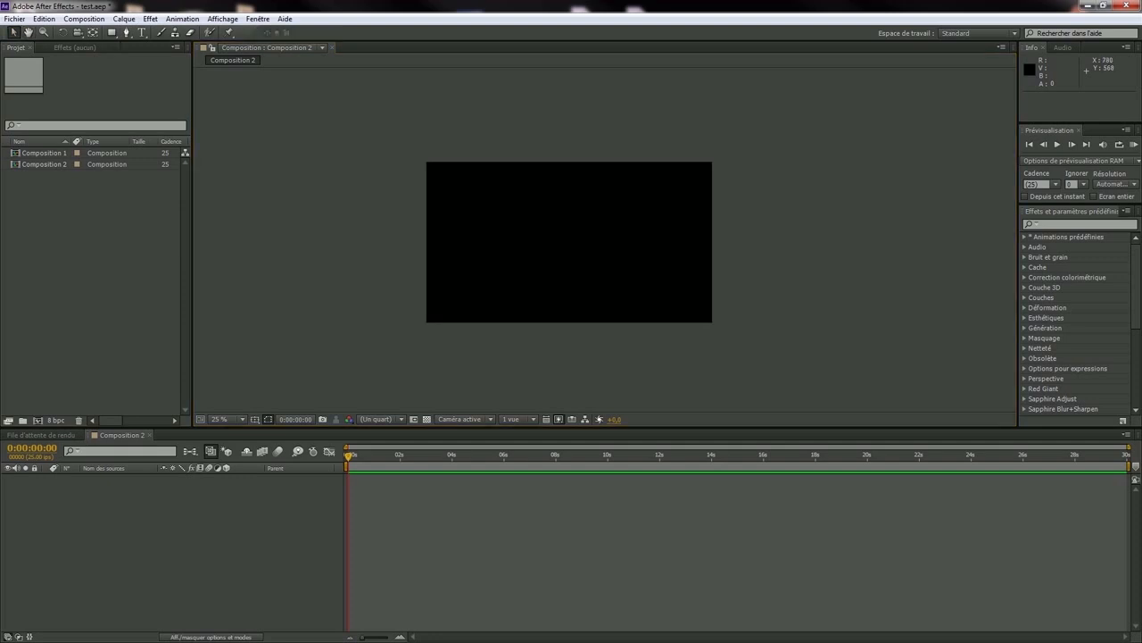
mouse_move(574, 239)
left_mouse_down()
mouse_move(476, 291)
mouse_move(574, 194)
mouse_move(567, 227)
left_mouse_up()
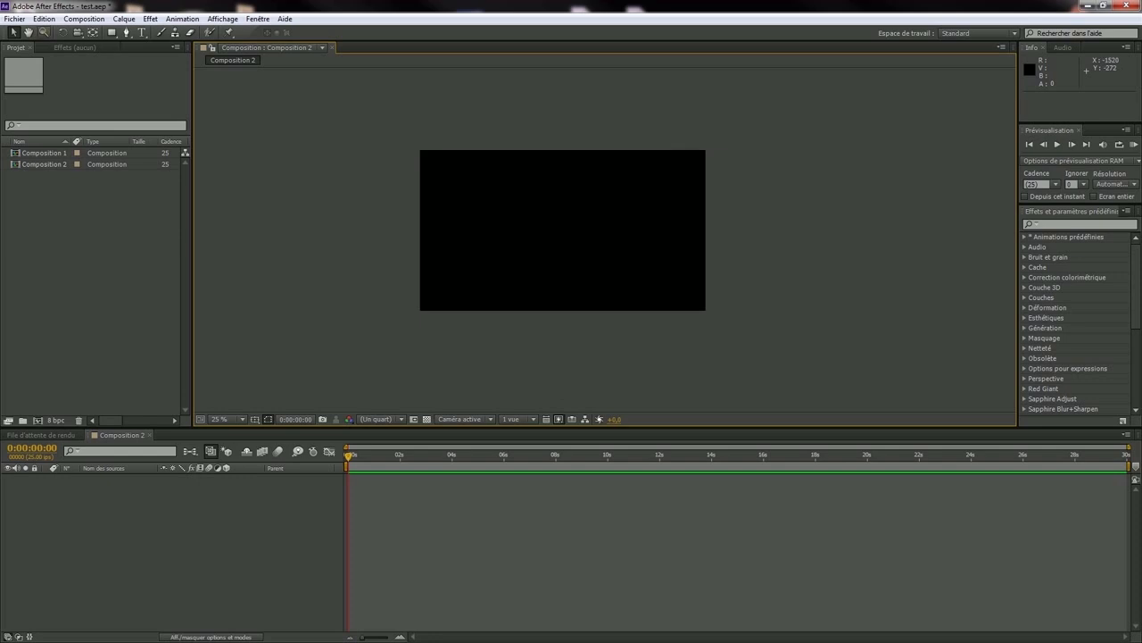
Magnify the Composition 2 view with the Zoom tool, return it to 25% and reposition the frame.
left_click(44, 32)
left_click(466, 267)
right_click(561, 234)
left_click(476, 261)
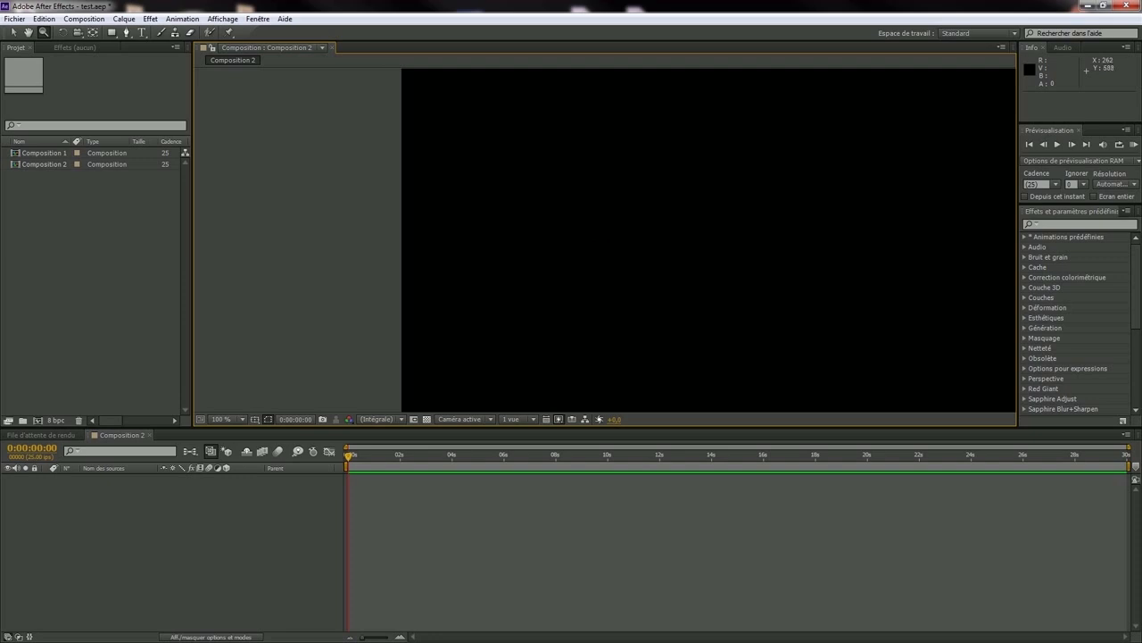
scroll(625, 312, "down", 6)
scroll(624, 312, "up", 6)
scroll(624, 303, "down", 2)
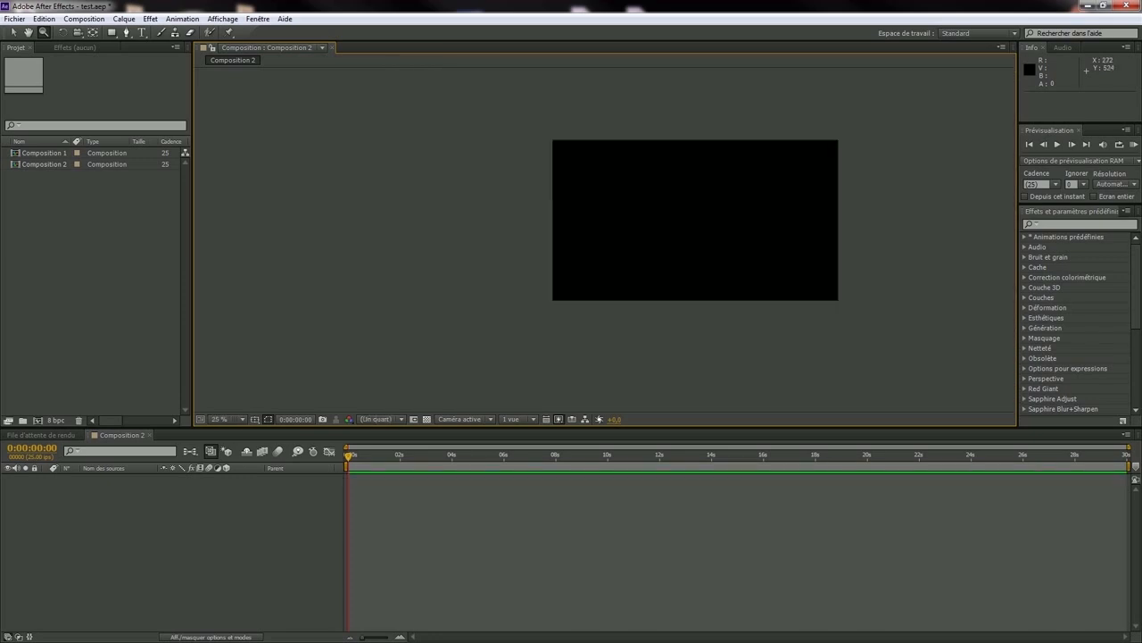
left_click_drag(616, 250, 418, 258)
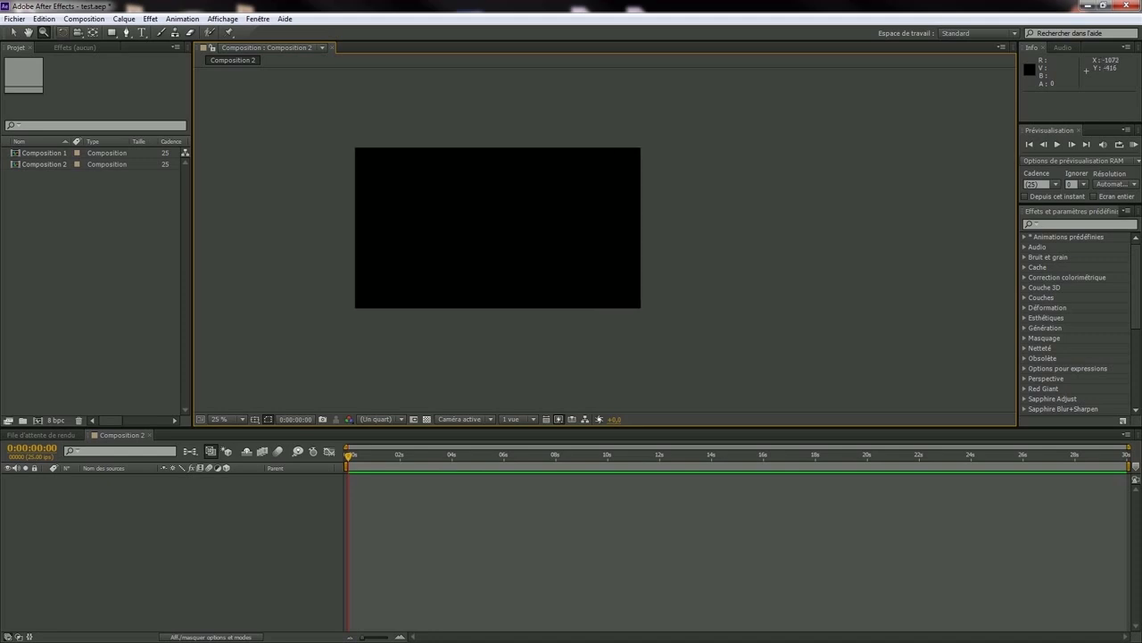
Activate the Rotation, Unified Camera and anchor point tools in turn to present them.
left_click(61, 32)
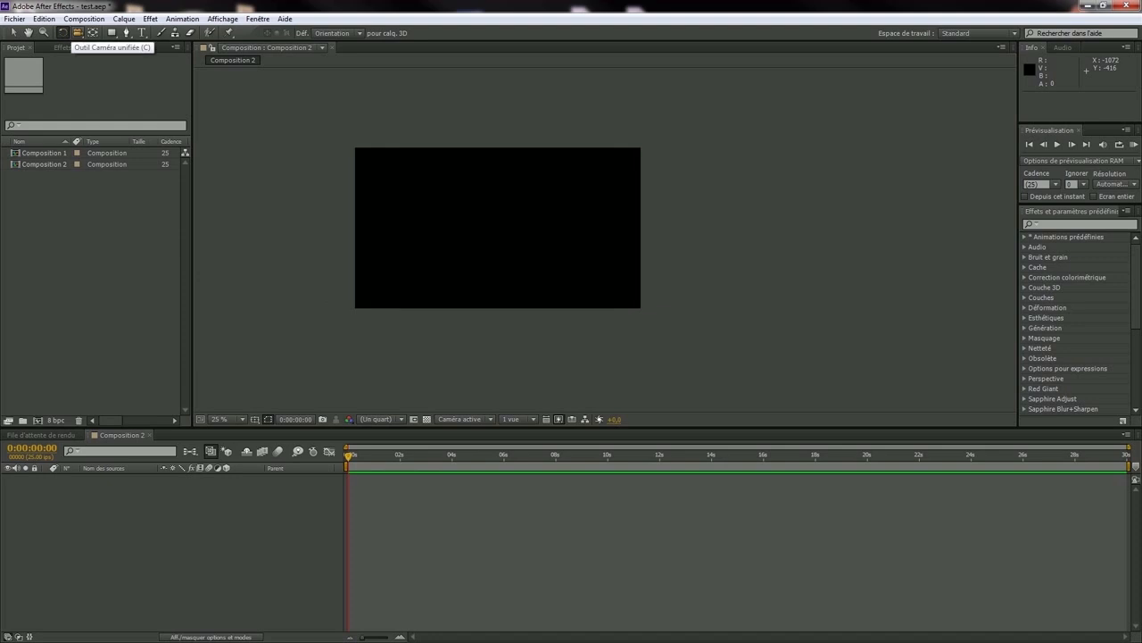
left_click(78, 32)
left_click(64, 32)
left_click(78, 33)
left_click(93, 33)
left_click(78, 32)
left_click(63, 33)
left_click(78, 32)
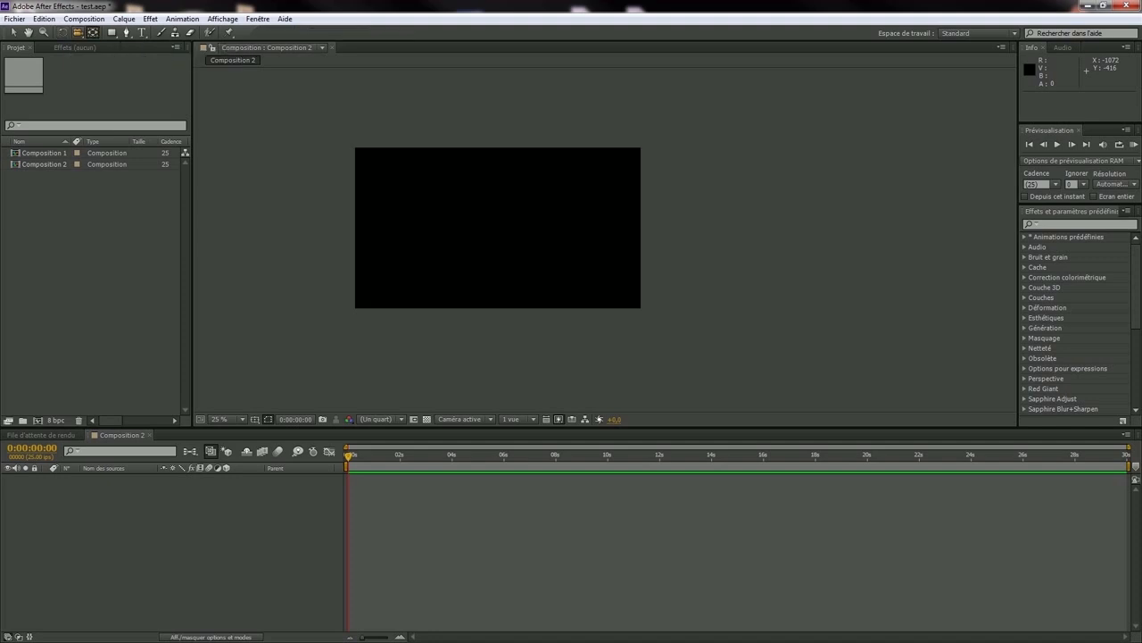
left_click(62, 32)
left_click(77, 32)
left_click(93, 32)
Review the available shape tools and choose the Star tool (Outil Etoile).
left_click(112, 33)
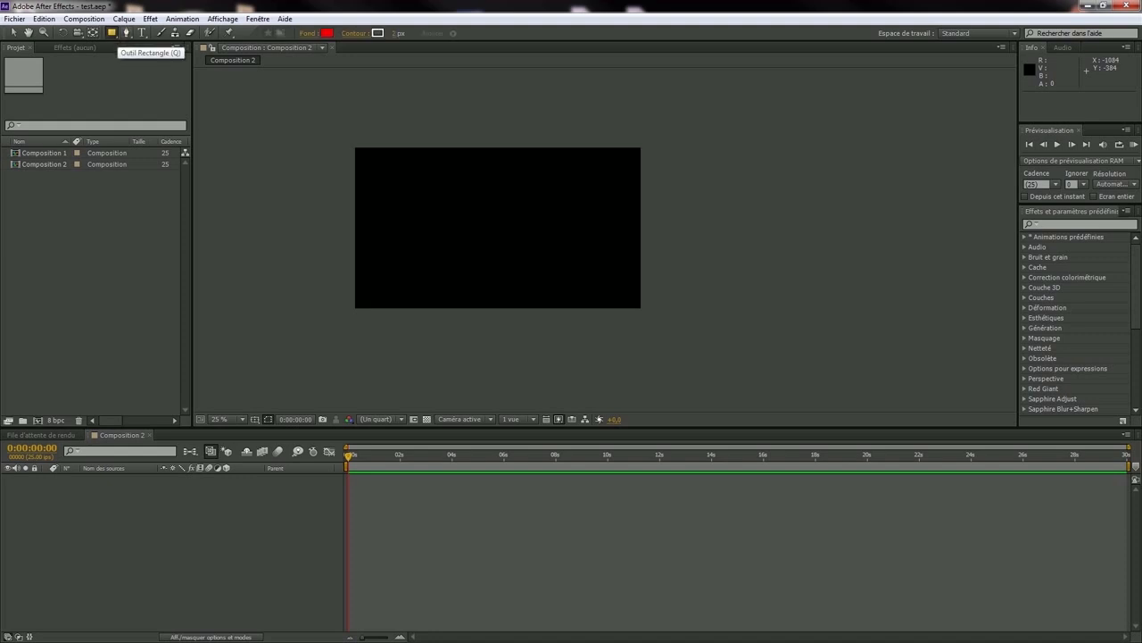
left_click(111, 33)
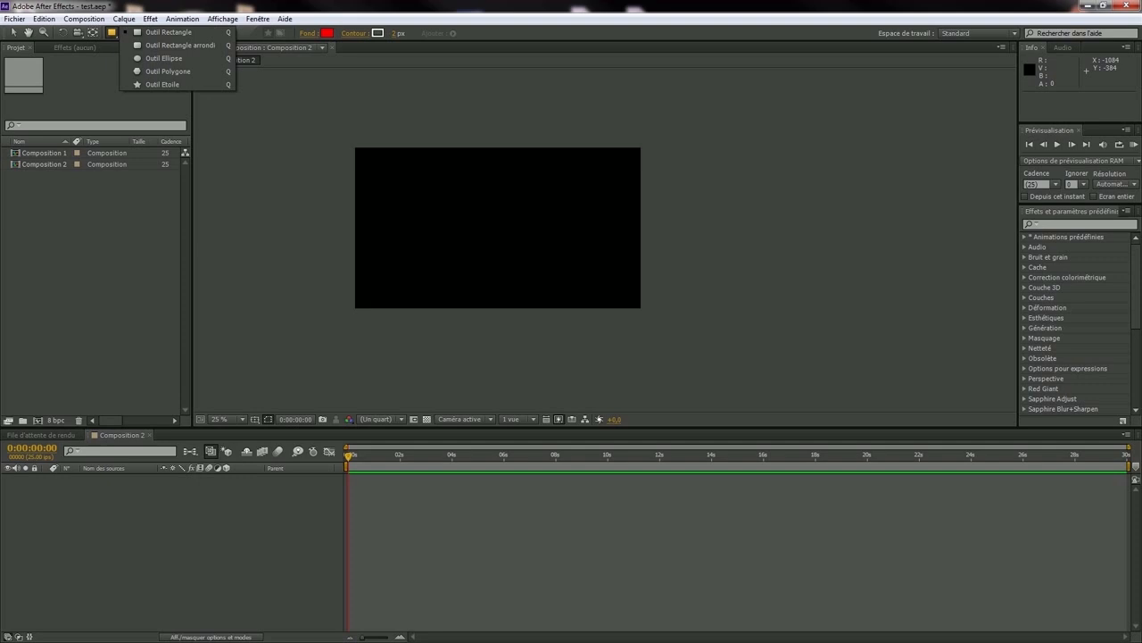
left_click(112, 33)
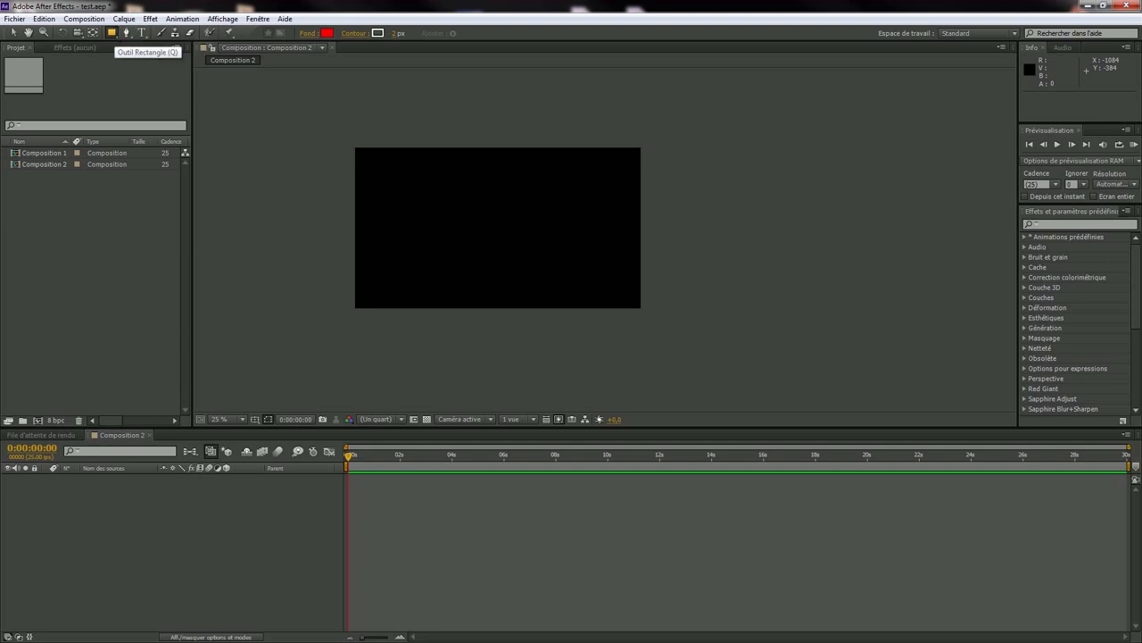
left_click(111, 33)
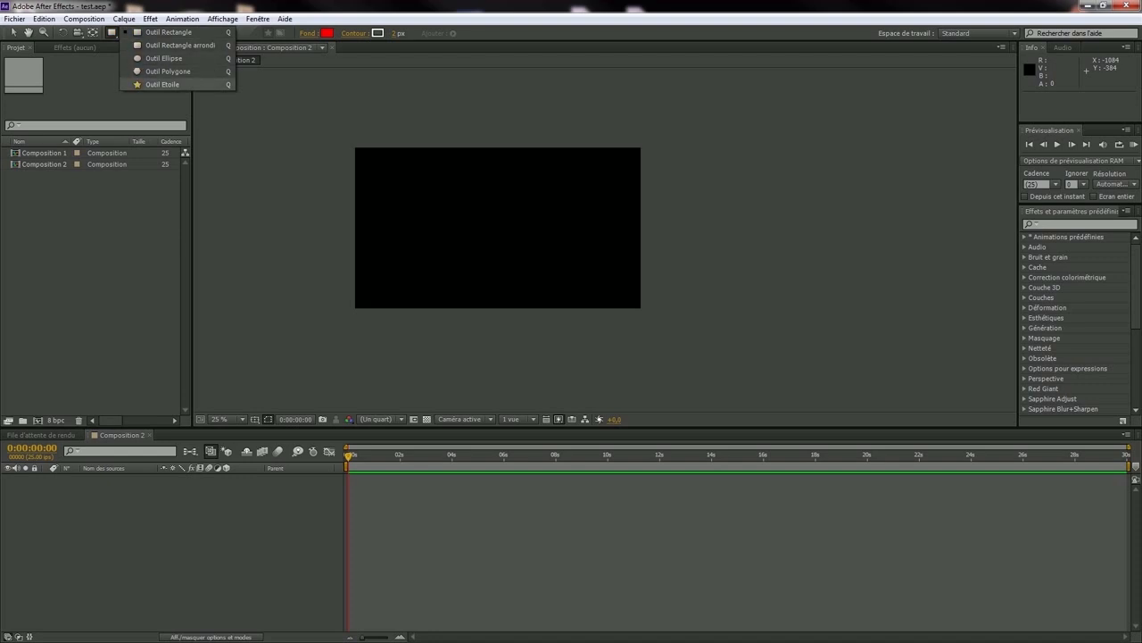
left_click(162, 84)
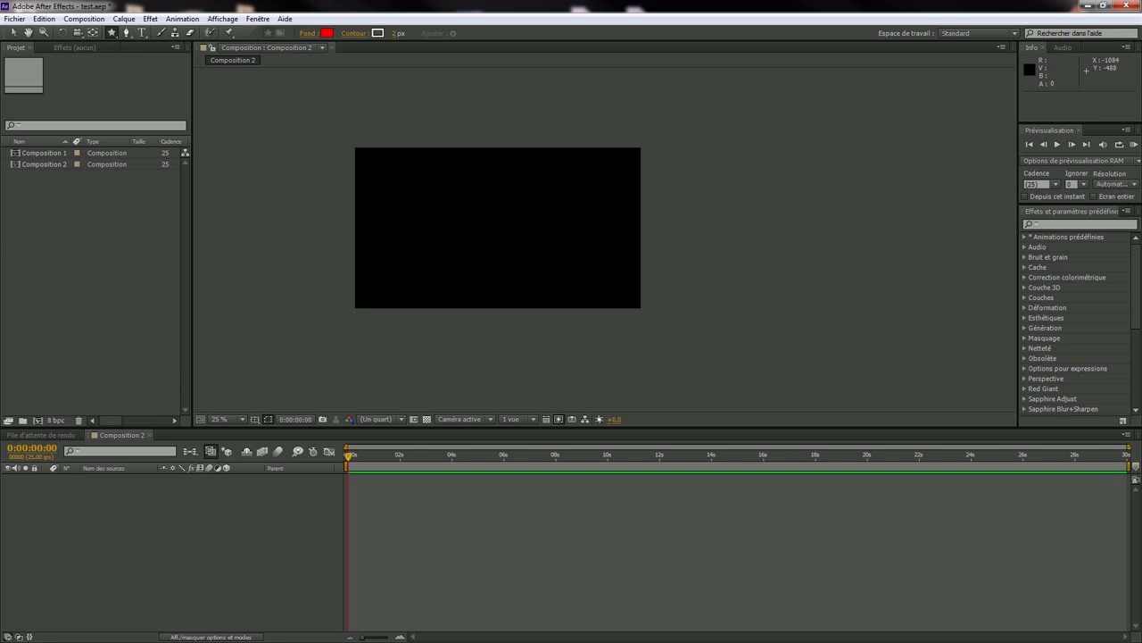
left_click(112, 32)
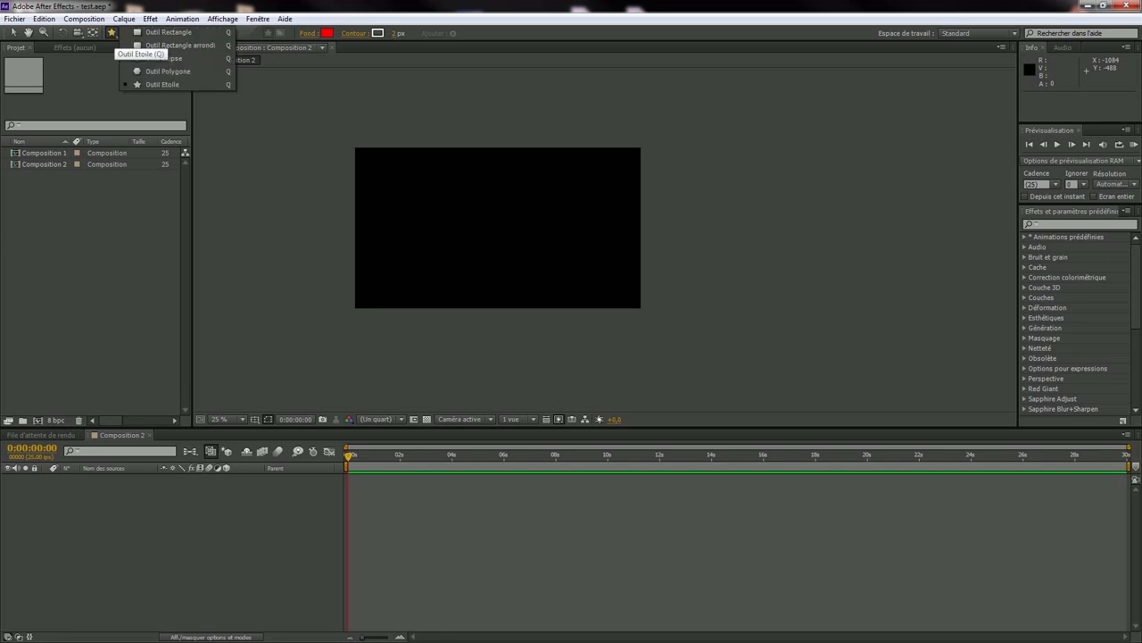
left_click(161, 84)
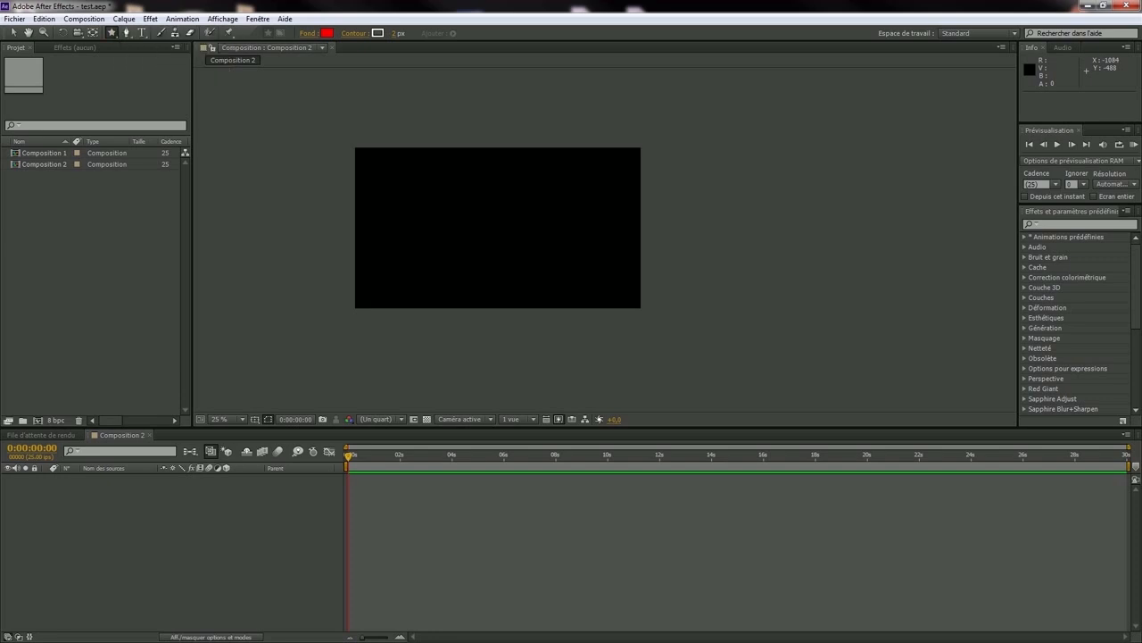
Draw a red star over the upper-left corner of Composition 2 and move it to the frame's centre.
left_click_drag(396, 178, 396, 98)
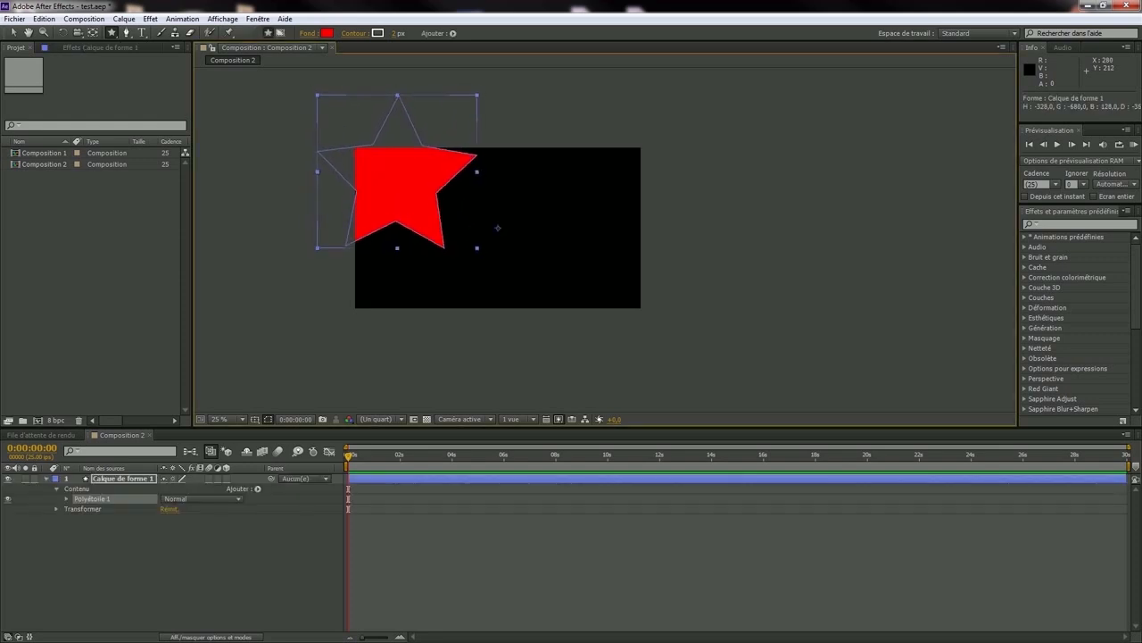
key("v")
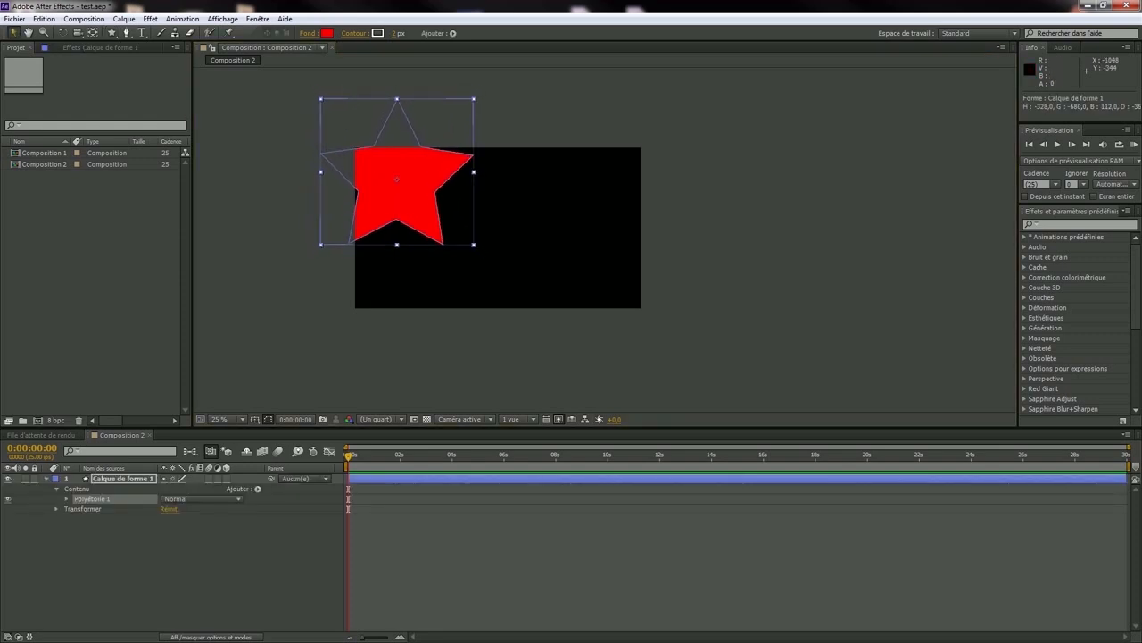
left_click_drag(398, 168, 496, 221)
left_click(229, 198)
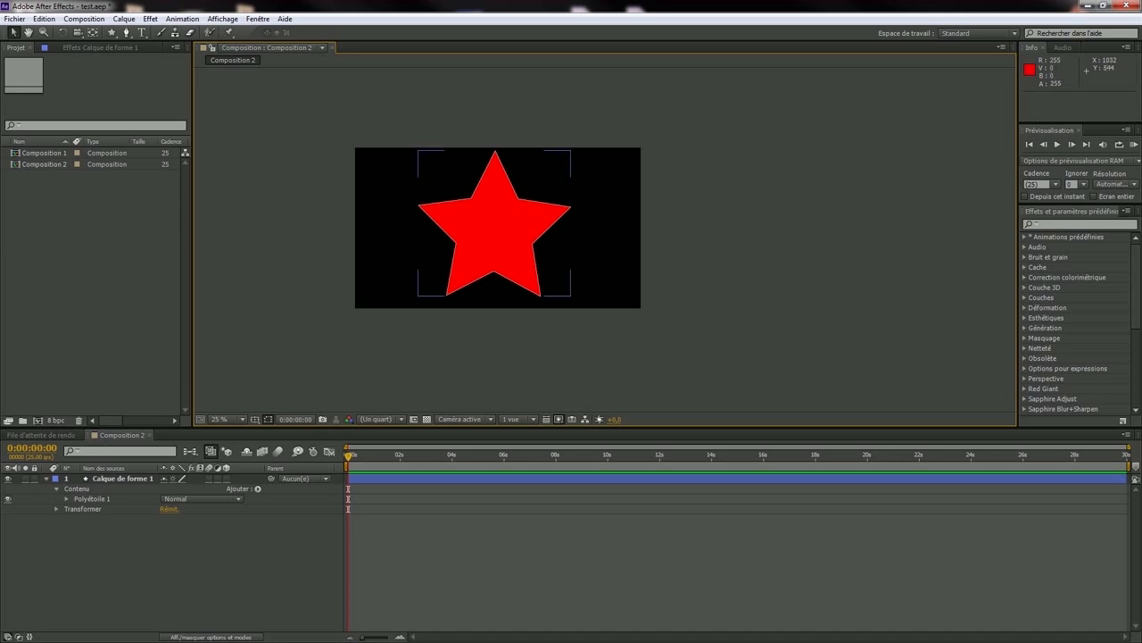
left_click(126, 32)
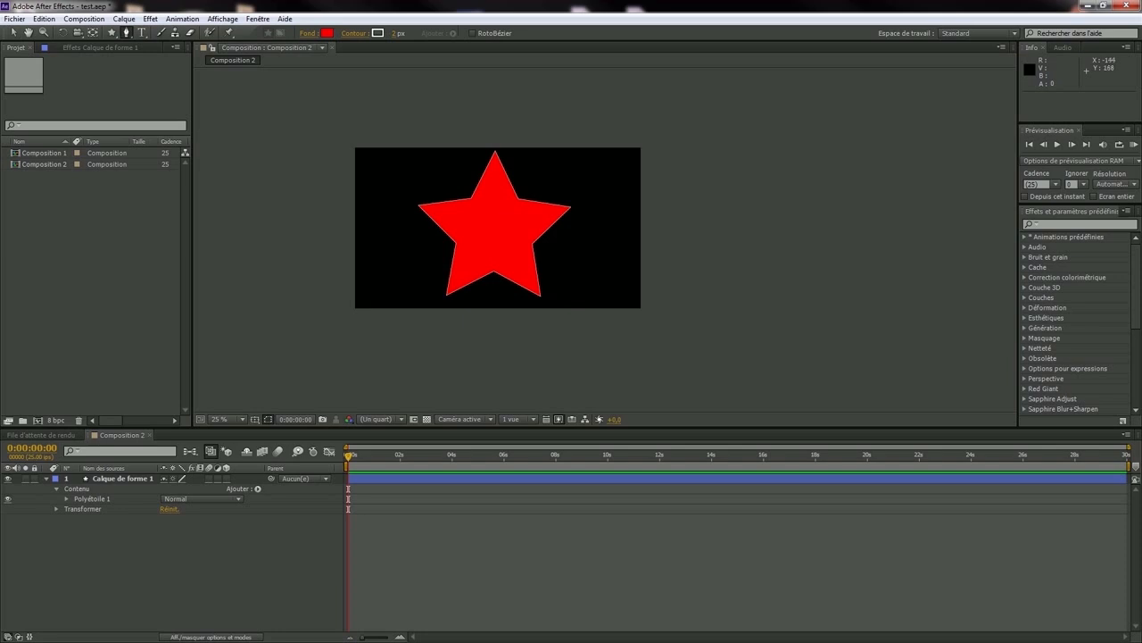
left_click(333, 171)
key("ctrl+z")
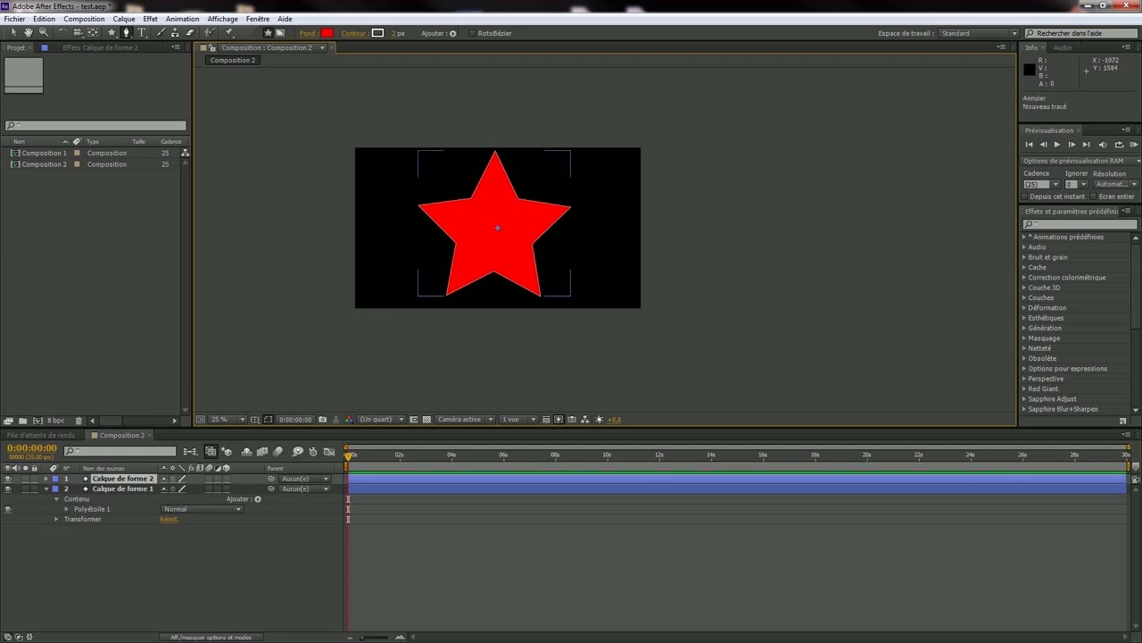
key("ctrl+z")
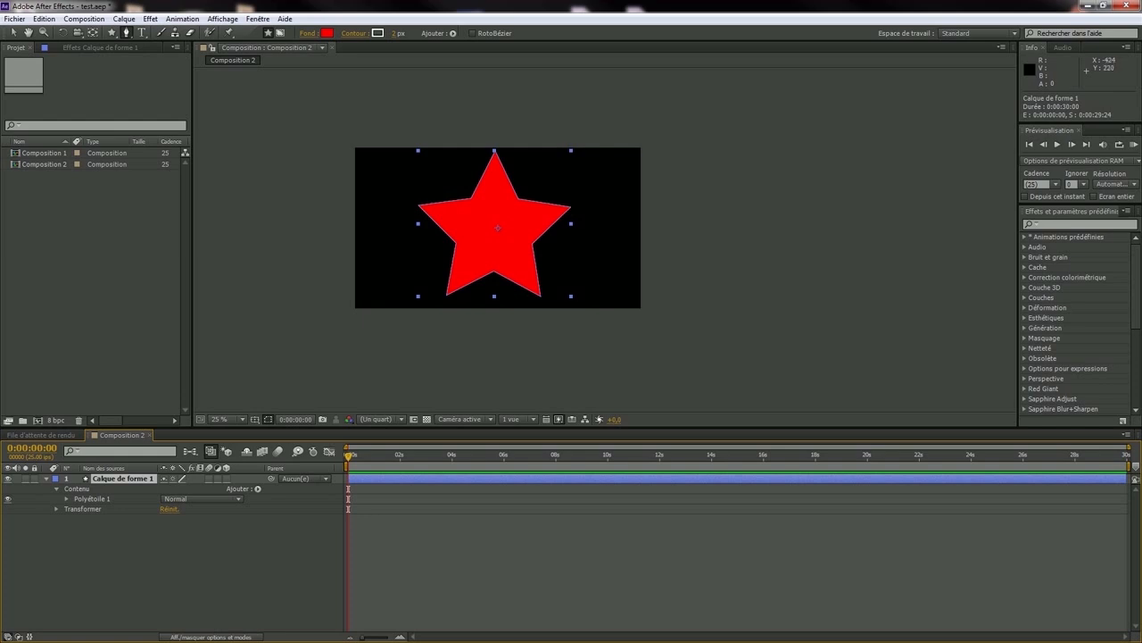
Draw a closed five-point Pen shape over the star's upper part on the star's shape layer.
left_click(316, 161)
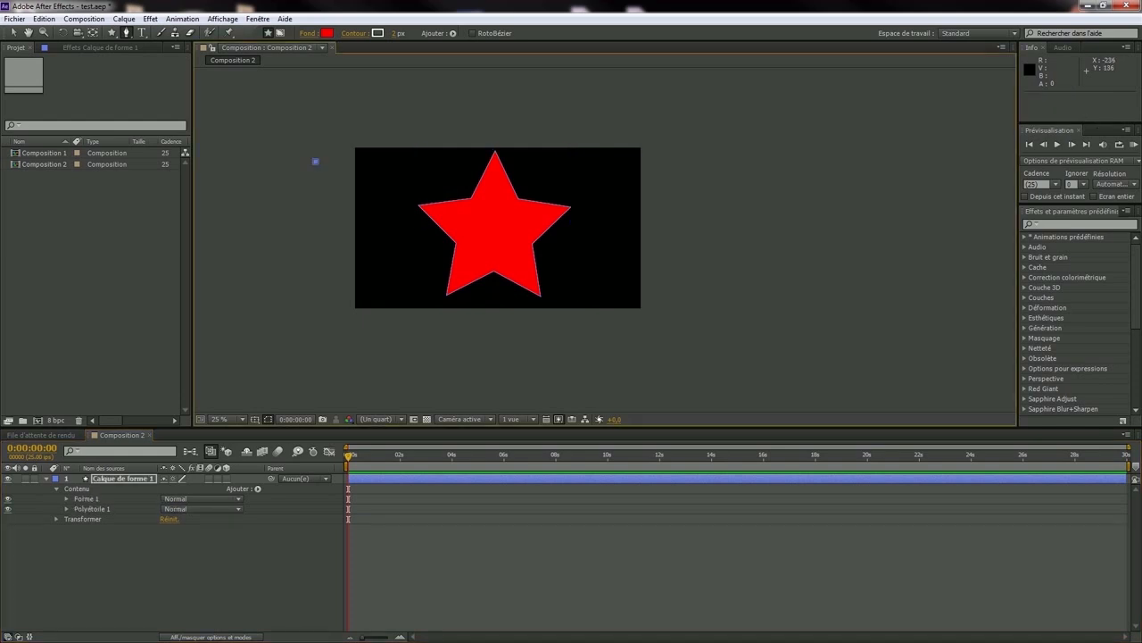
left_click(681, 207)
left_click(607, 123)
left_click(440, 100)
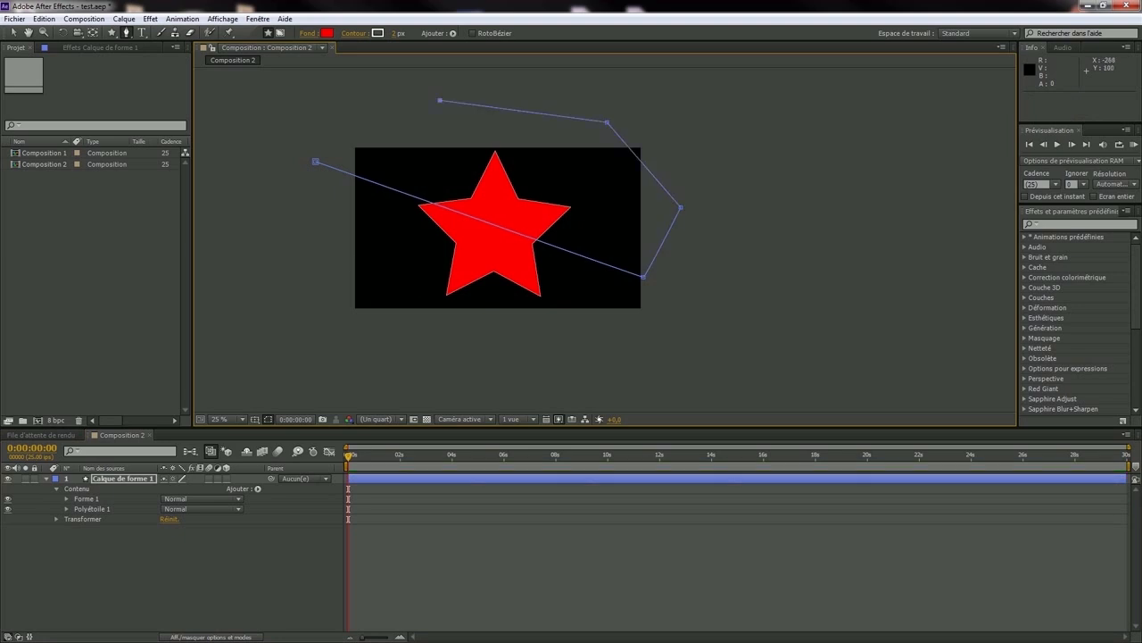
left_click(315, 162)
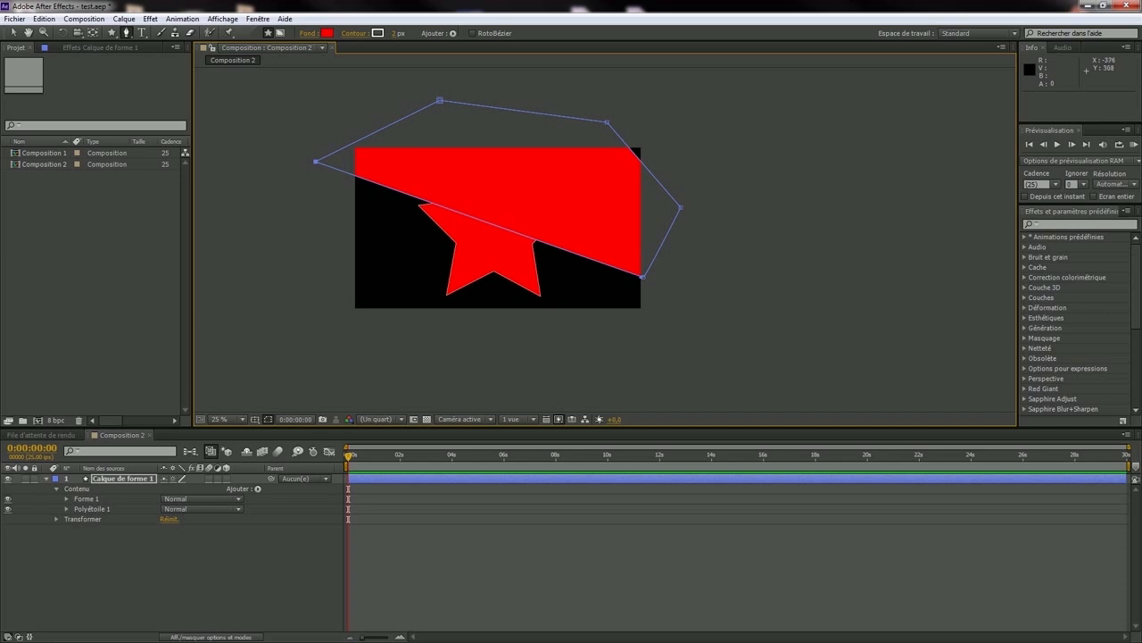
Undo the Pen shape drawn on the star's shape layer.
key("ctrl+z")
key("ctrl+z")
key("ctrl+z")
key("ctrl+z")
key("ctrl+z")
key("ctrl+z")
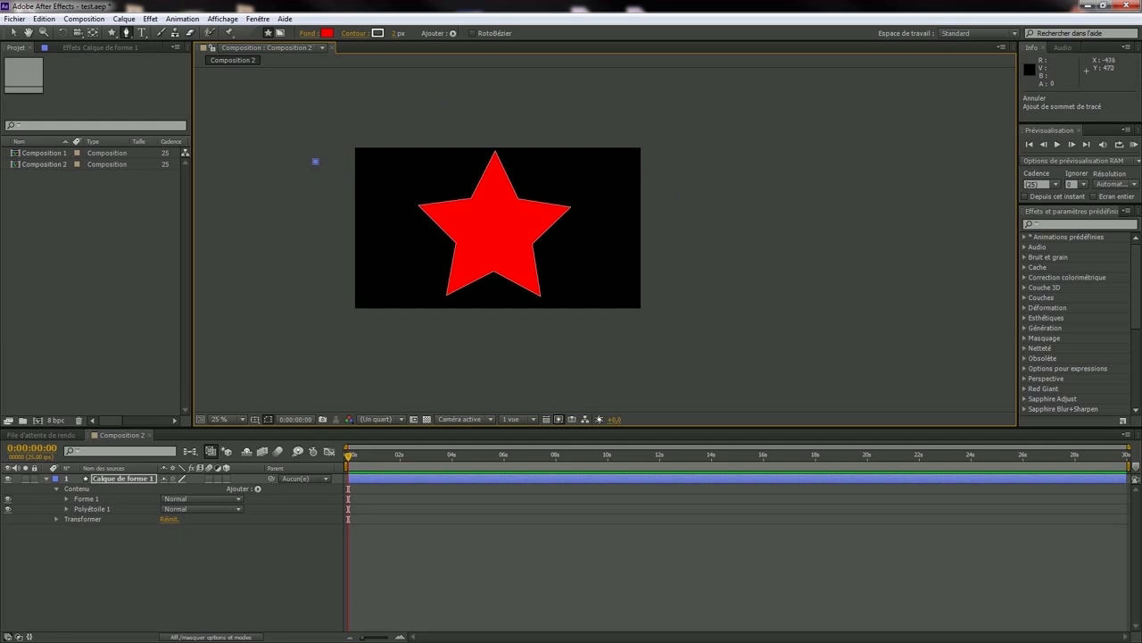
Create a dark grey solid layer above the star in Composition 2 with the default settings.
right_click(122, 554)
mouse_move(153, 434)
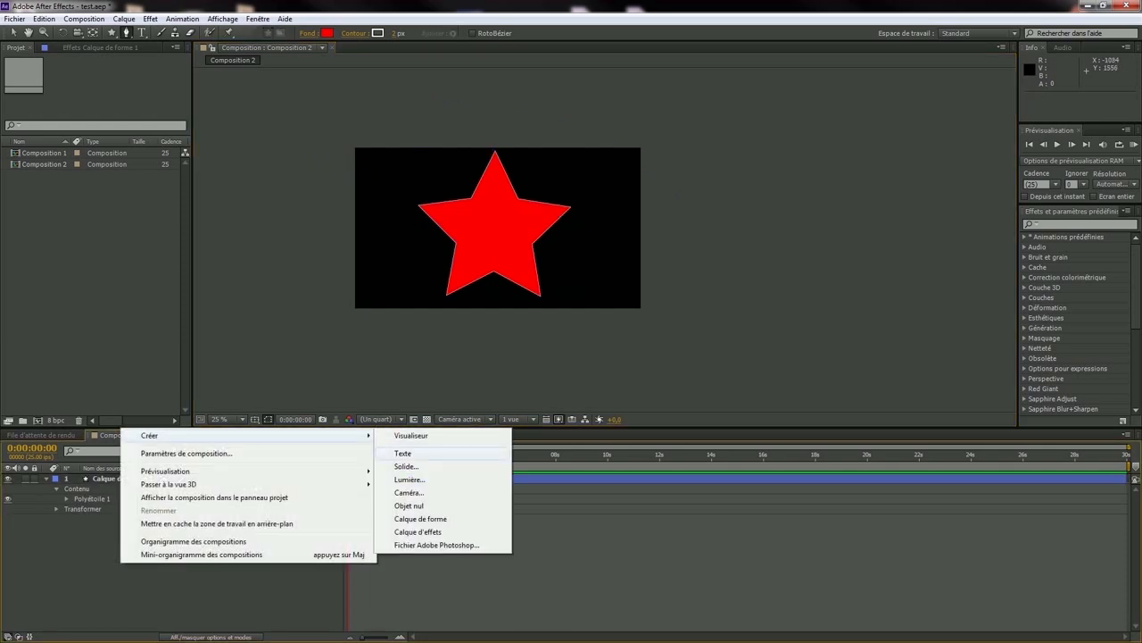
left_click(406, 466)
key("Return")
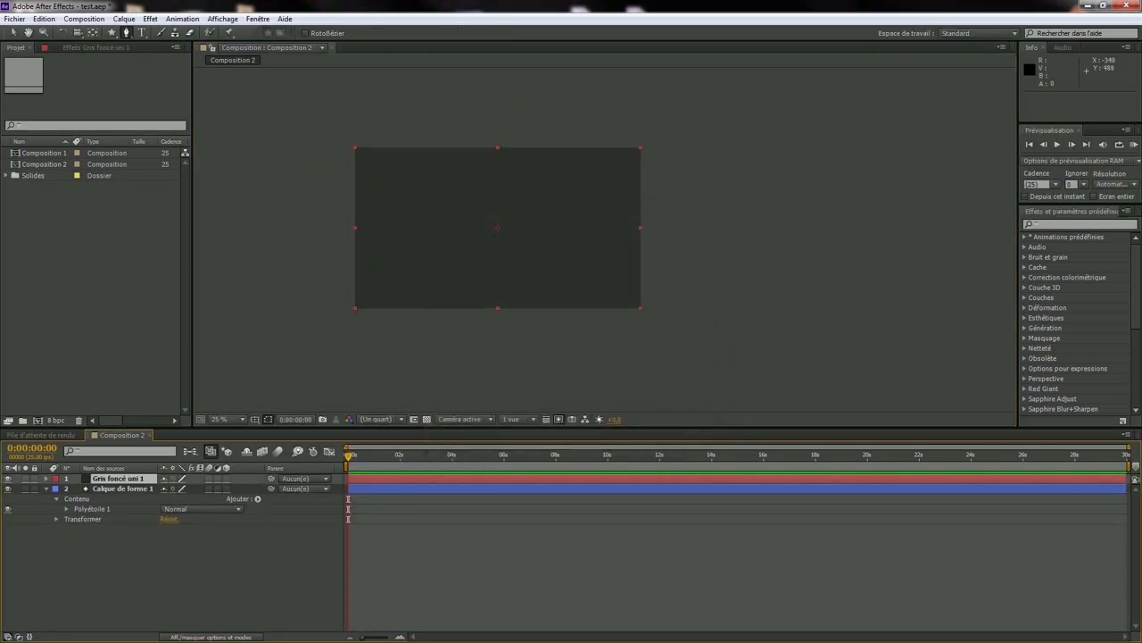
left_click(187, 565)
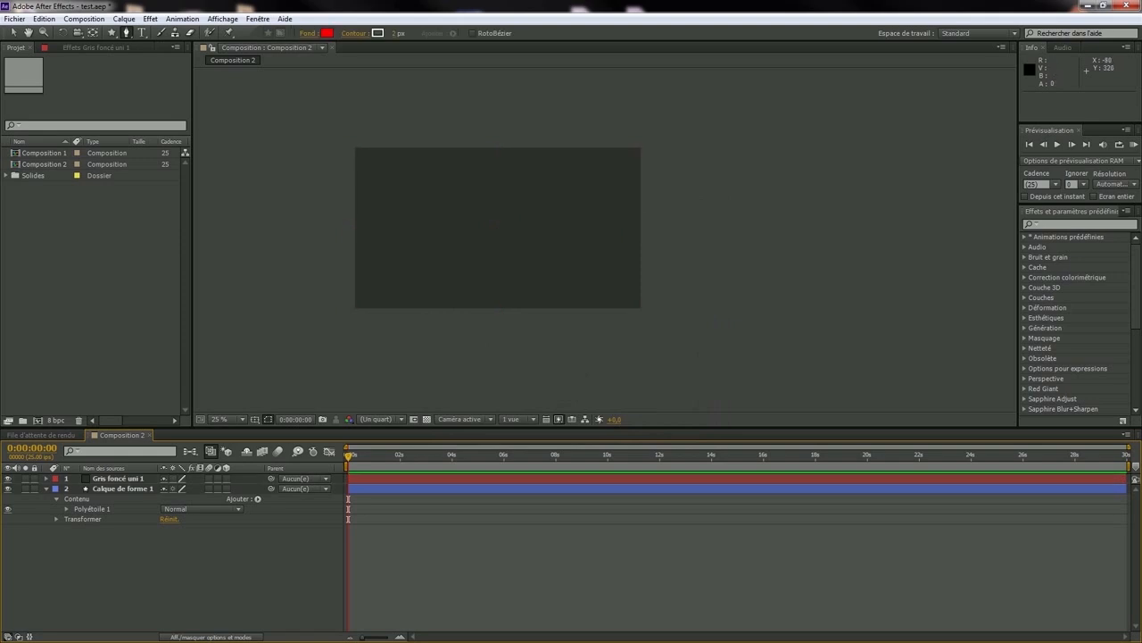
Mask the dark grey solid with a closed six-point Pen path around its upper-right diagonal half and expand the layer's properties.
left_click(126, 33)
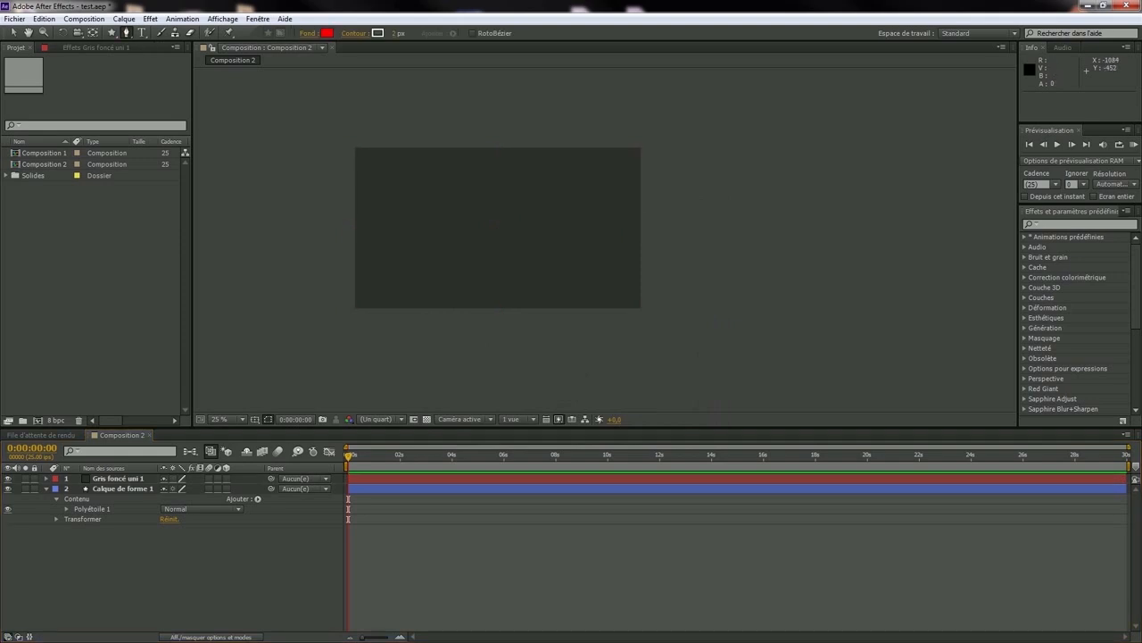
left_click(117, 479)
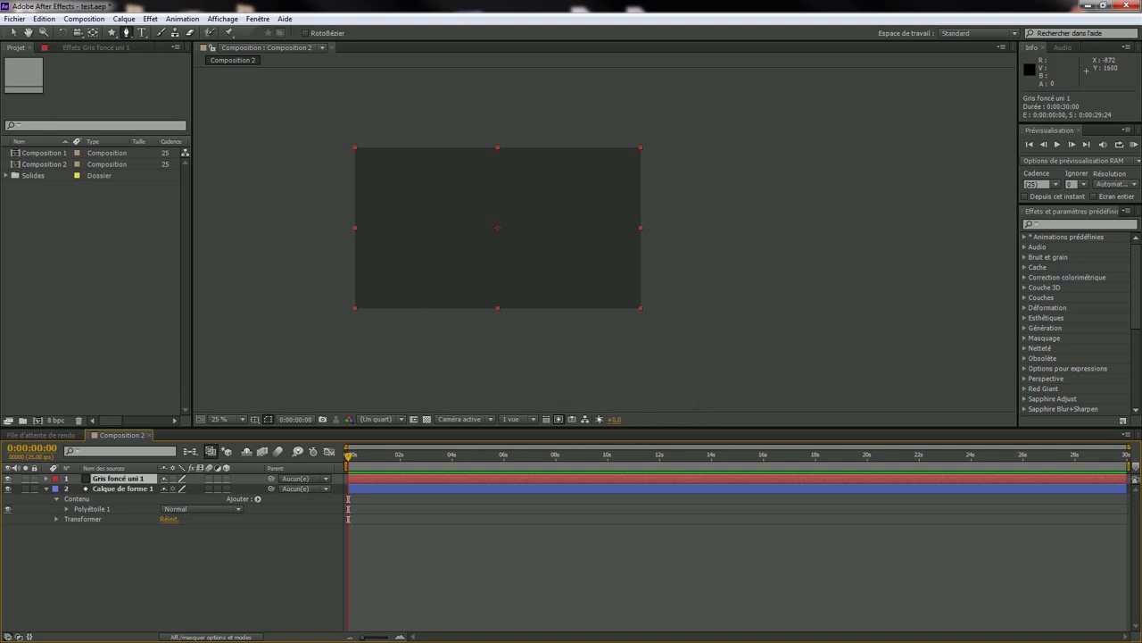
left_click(292, 121)
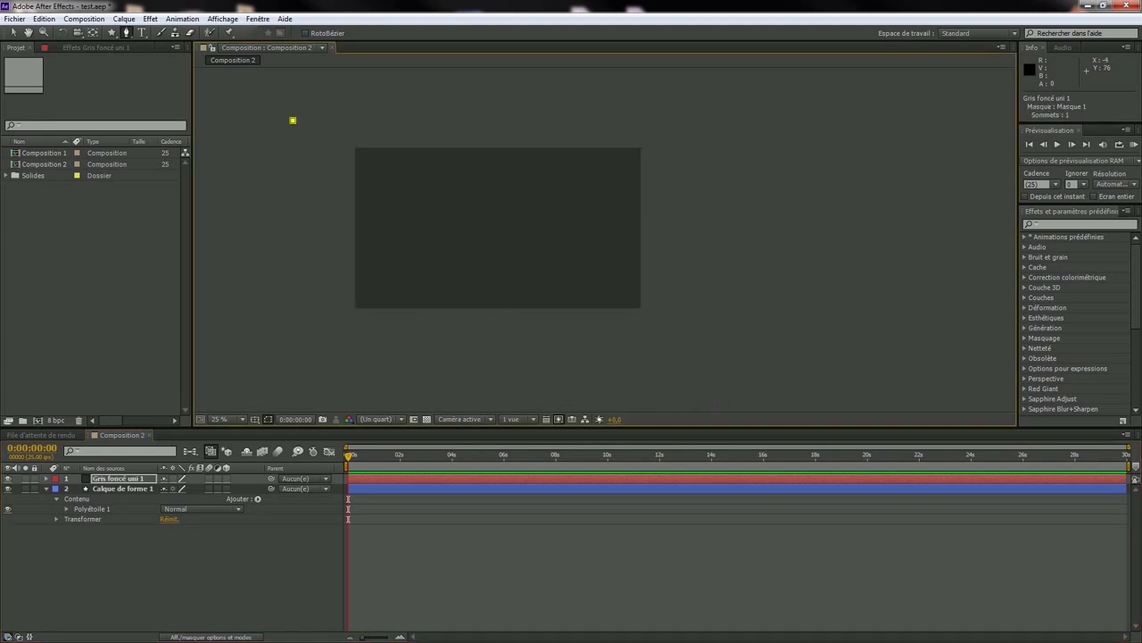
left_click(654, 325)
left_click(728, 135)
left_click(616, 110)
left_click(437, 100)
left_click(341, 103)
left_click(293, 120)
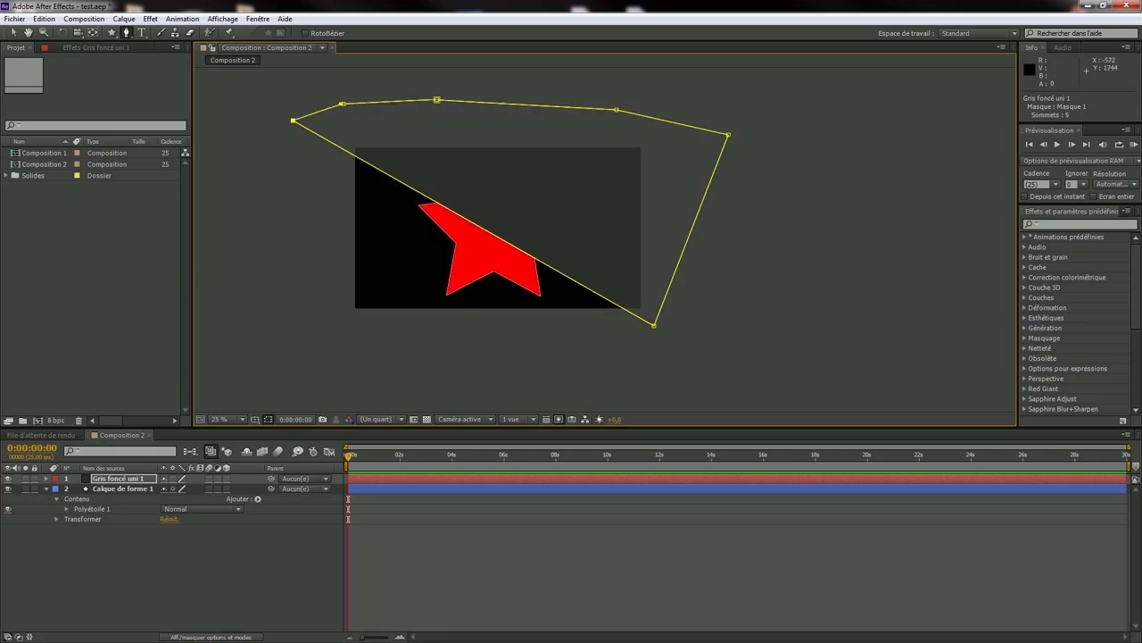
left_click(227, 538)
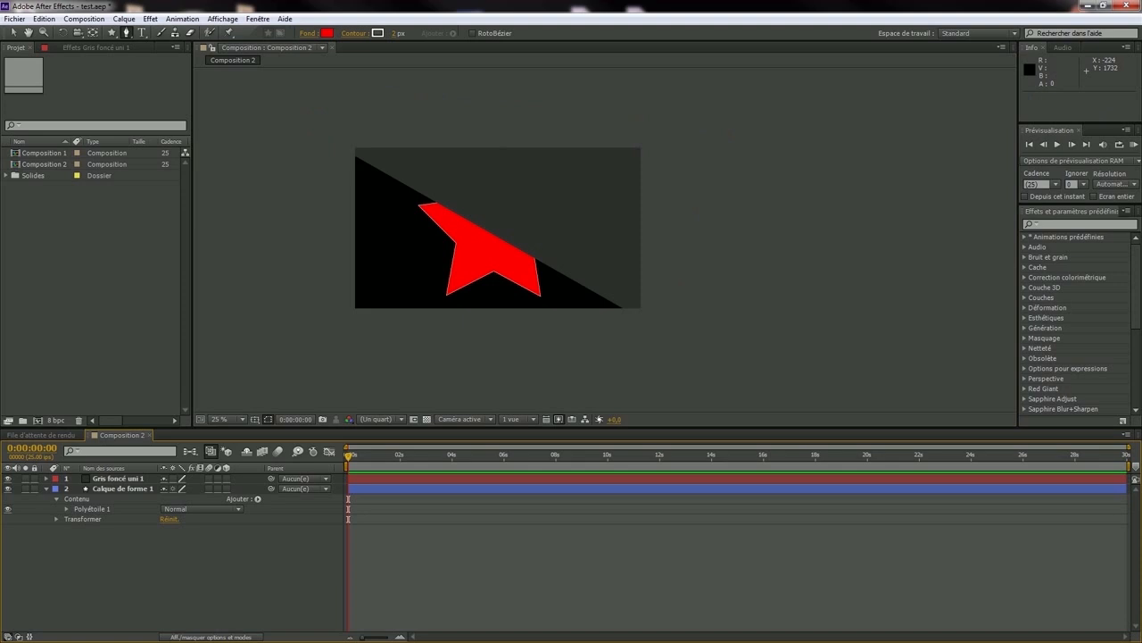
left_click(46, 478)
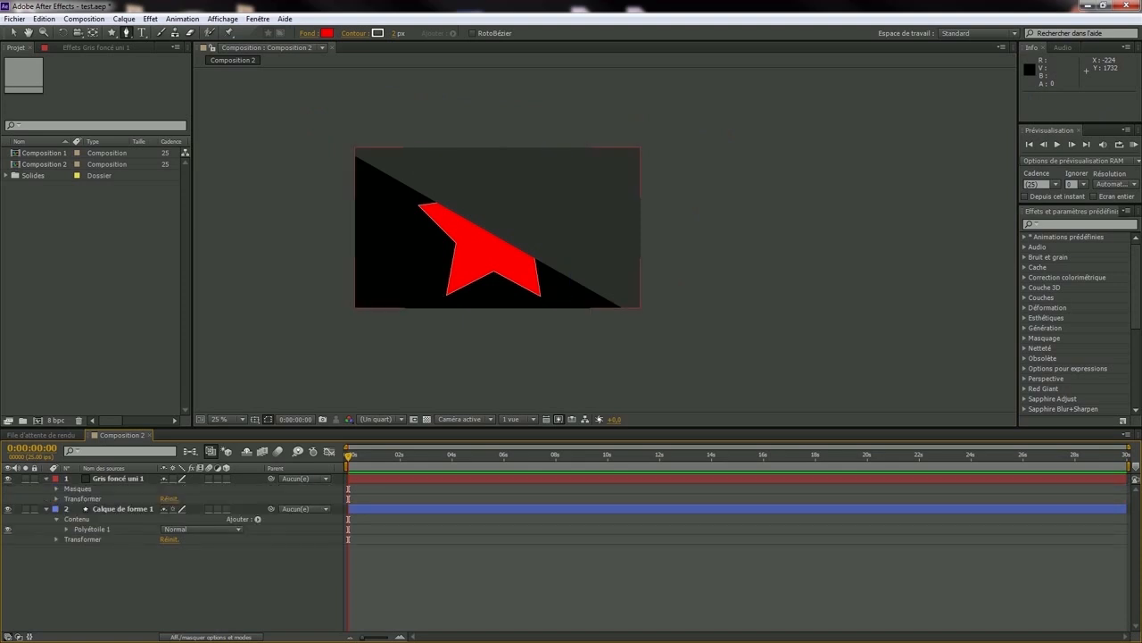
Invert the mask on the dark grey solid and undo the stray Pen point placed outside the composition.
left_click(56, 489)
left_click(204, 499)
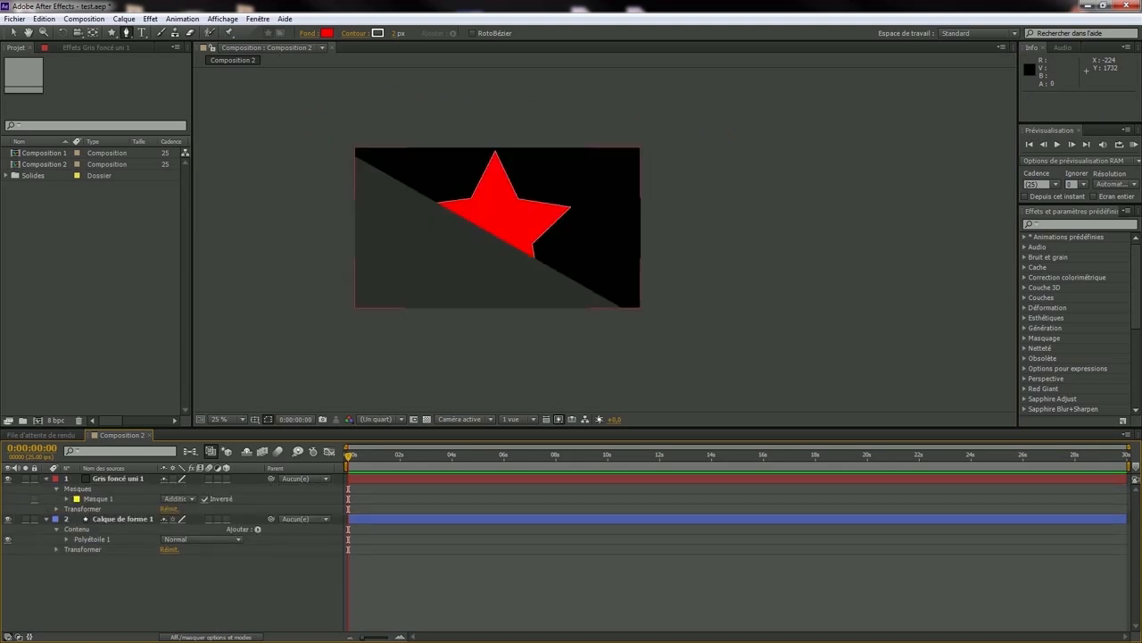
left_click(236, 316)
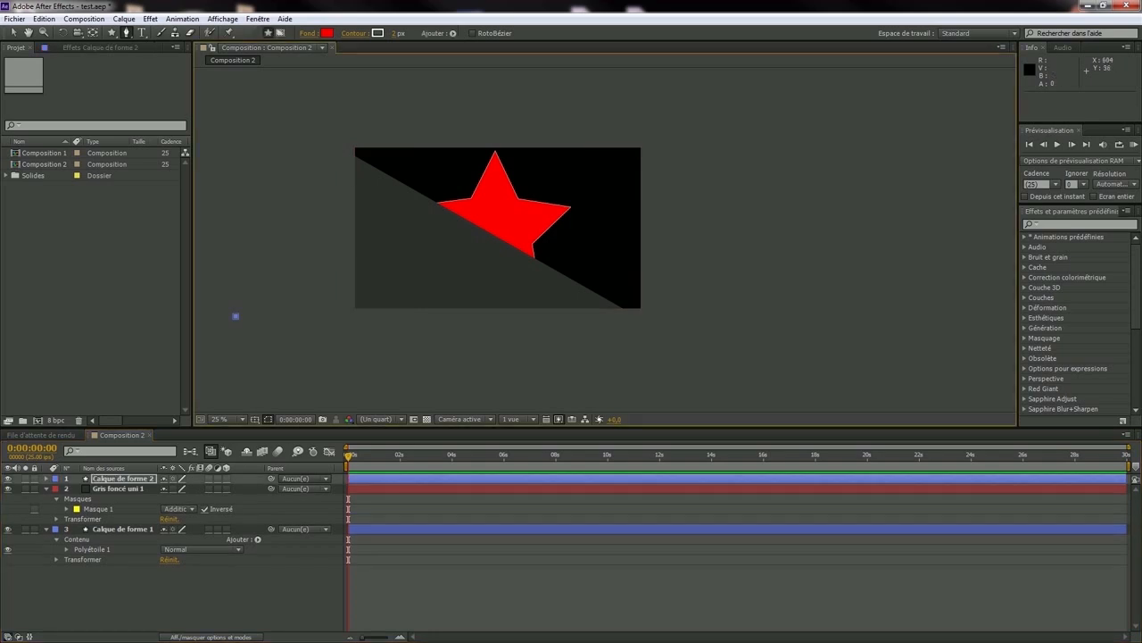
key("ctrl+z")
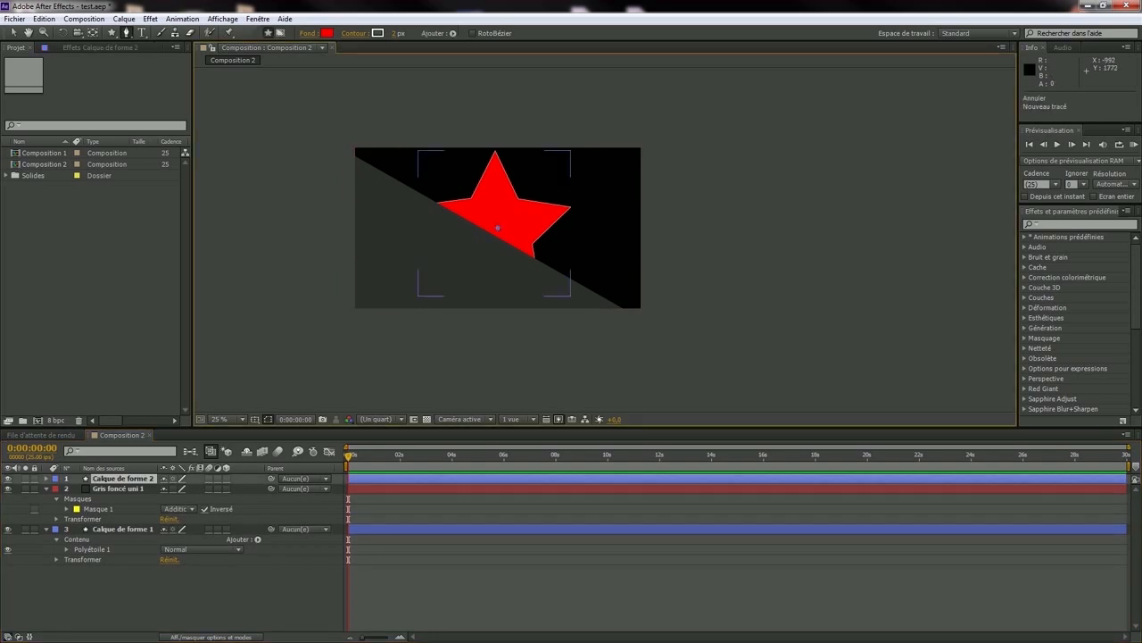
Draw a closed five-point Pen shape on a new shape layer over the star's upper-left arm.
left_click(473, 589)
left_click(408, 157)
left_click(387, 207)
left_click(459, 225)
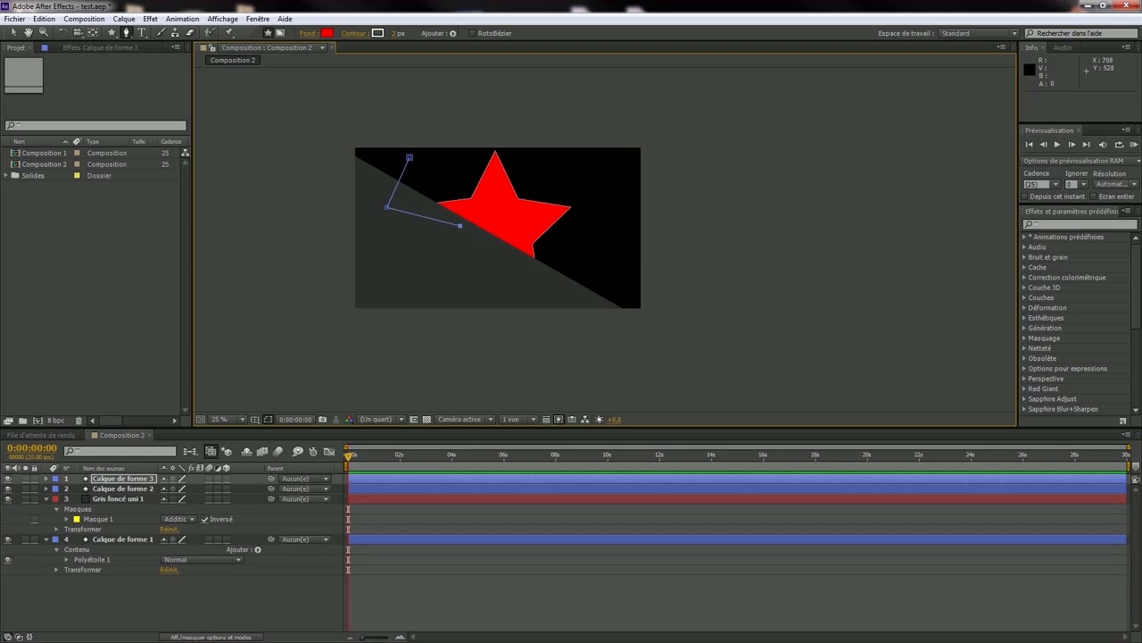
left_click(490, 170)
left_click(452, 158)
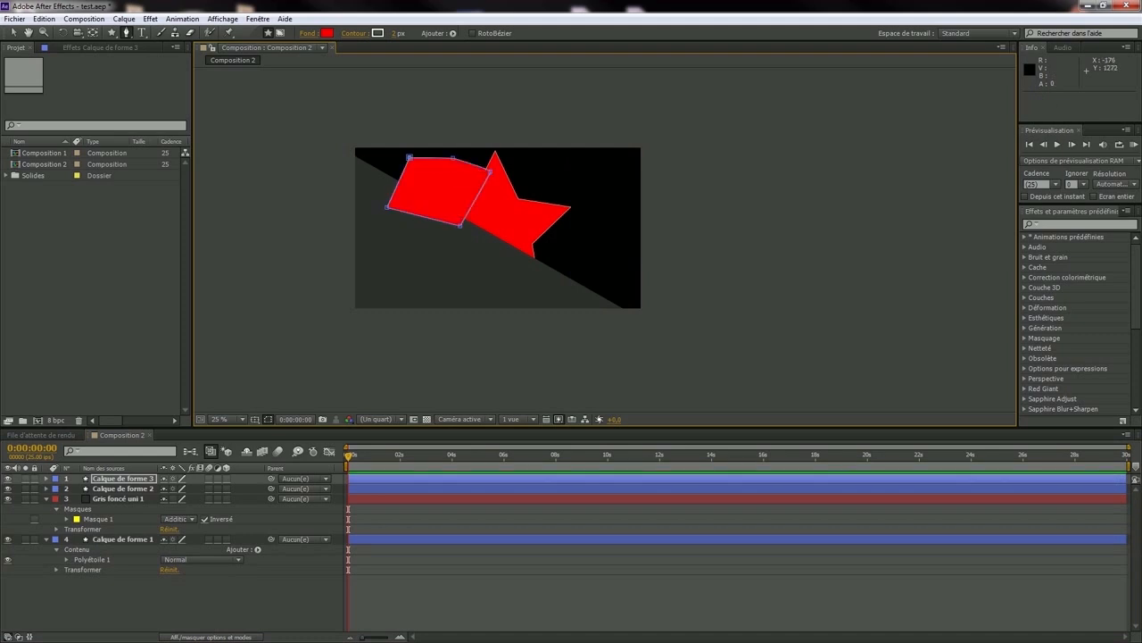
Delete the dark grey solid and the extra Pen shape layers, keeping only the star's shape layer.
left_click(474, 598)
left_click(123, 489)
key("Delete")
key("Delete")
key("ctrl+Down")
key("ctrl+Up")
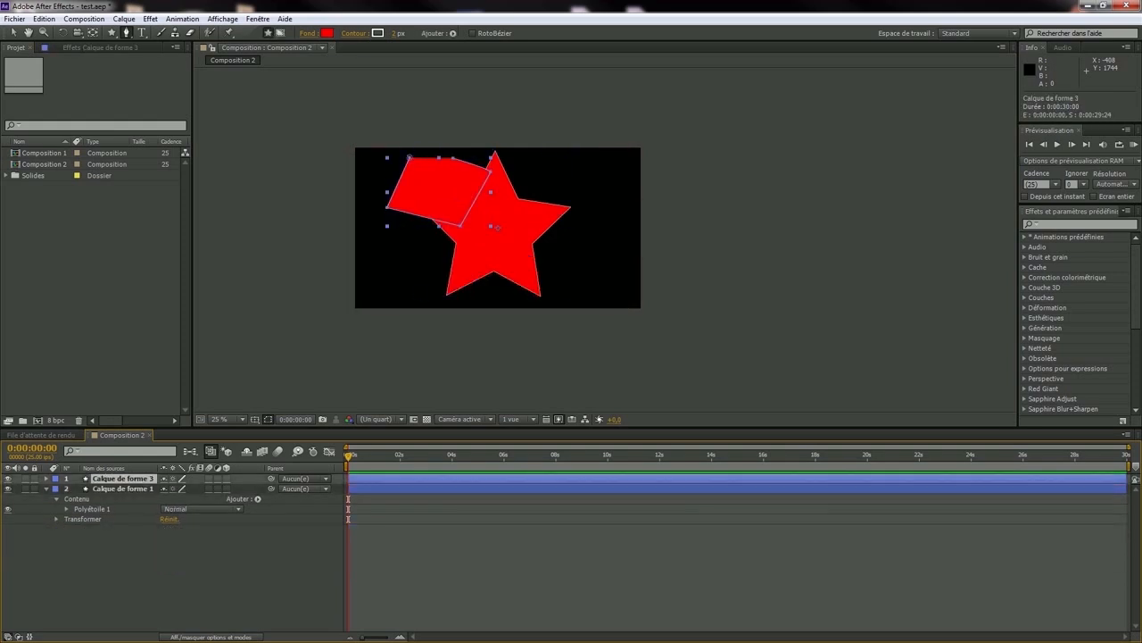
key("Delete")
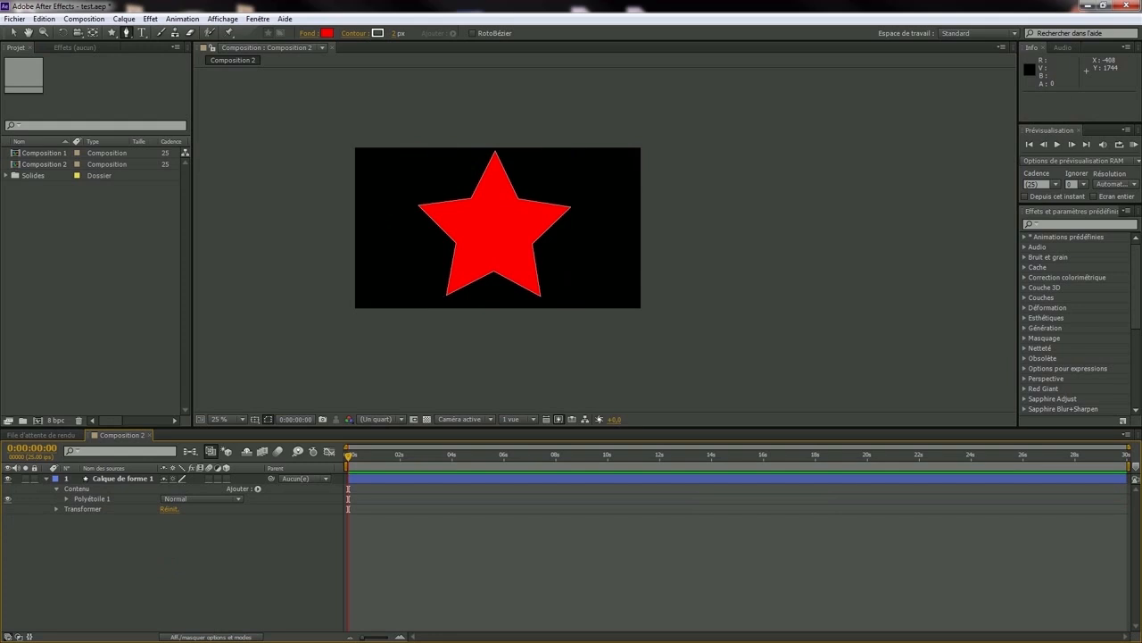
Add the text "fgsdfsfd" beside the star in the upper-left area of the composition.
left_click(141, 32)
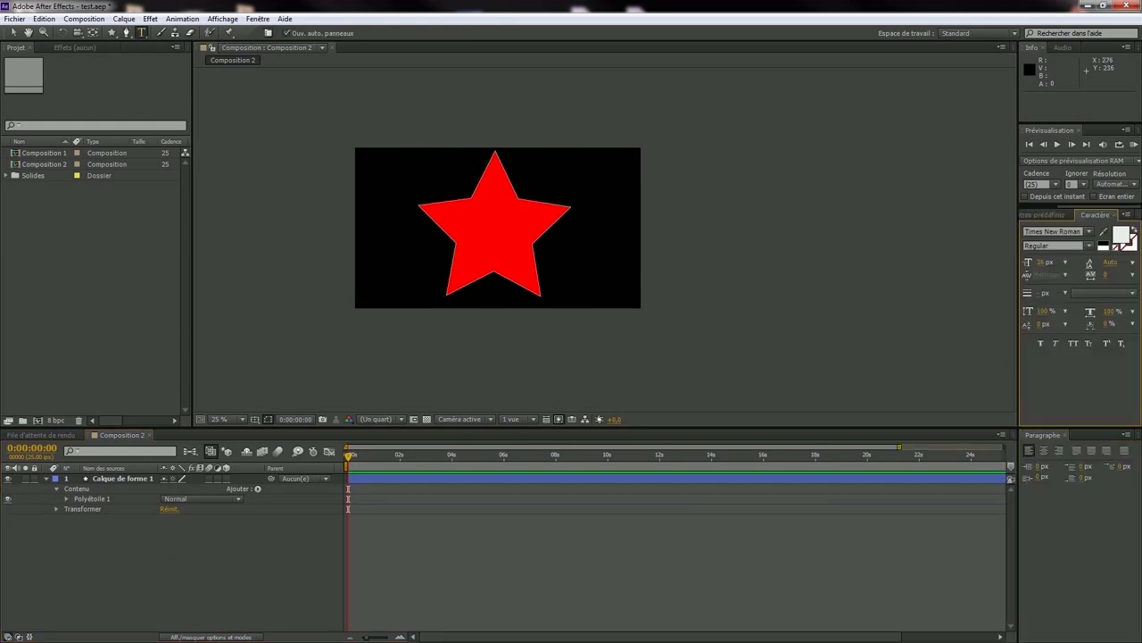
left_click(396, 182)
type("fgsdfsfd")
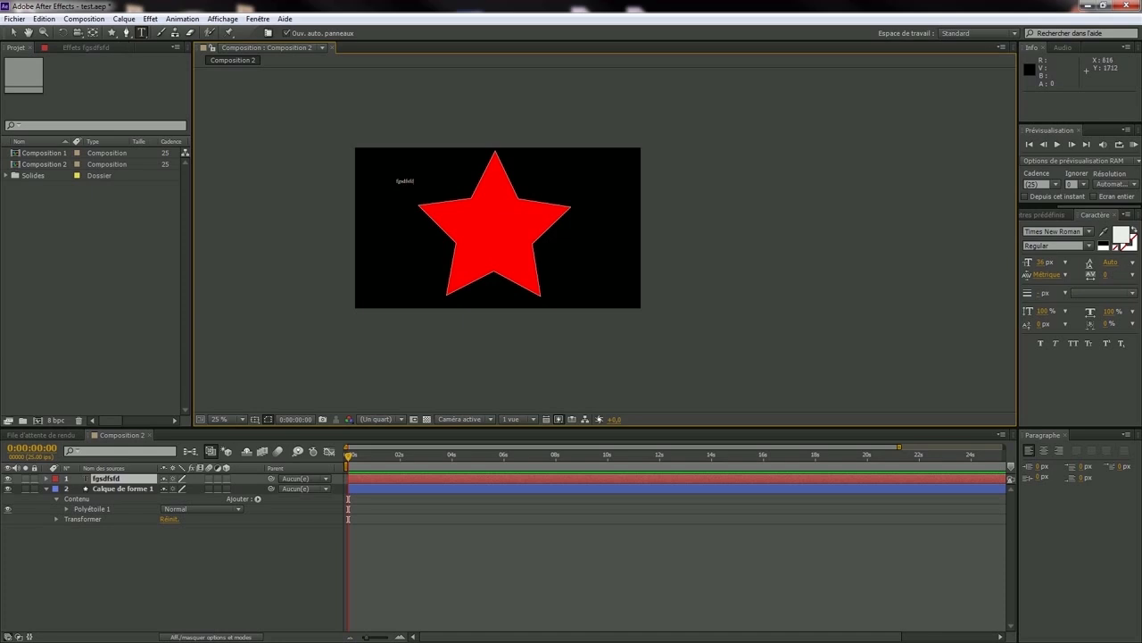
left_click(434, 562)
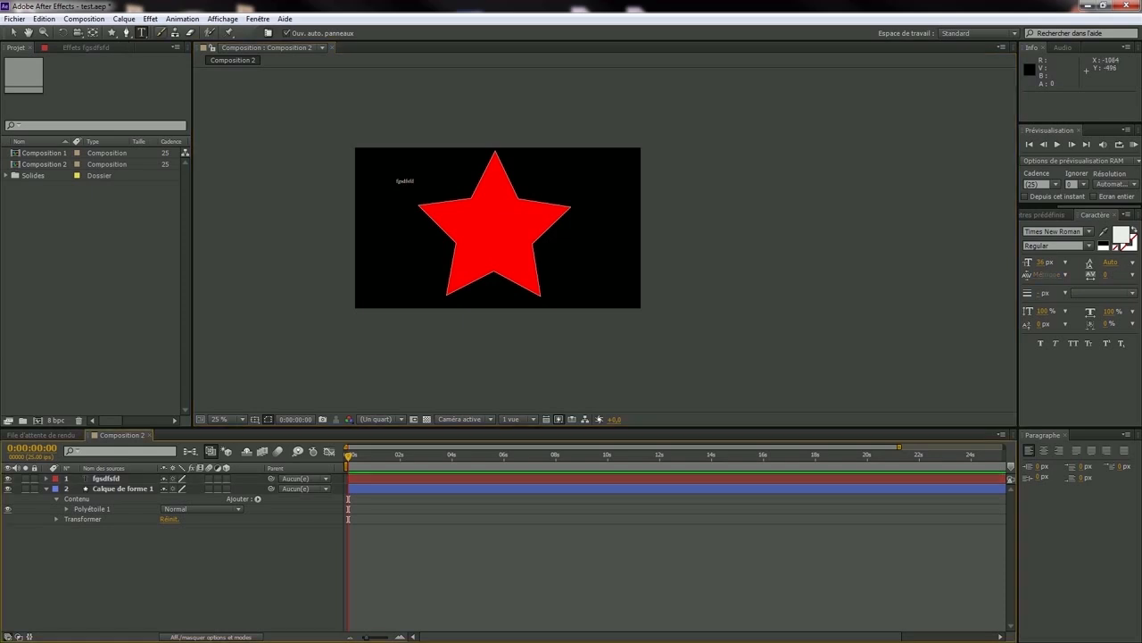
Activate the Brush, Roto Brush and Puppet Pin tools in turn to present them.
left_click(162, 33)
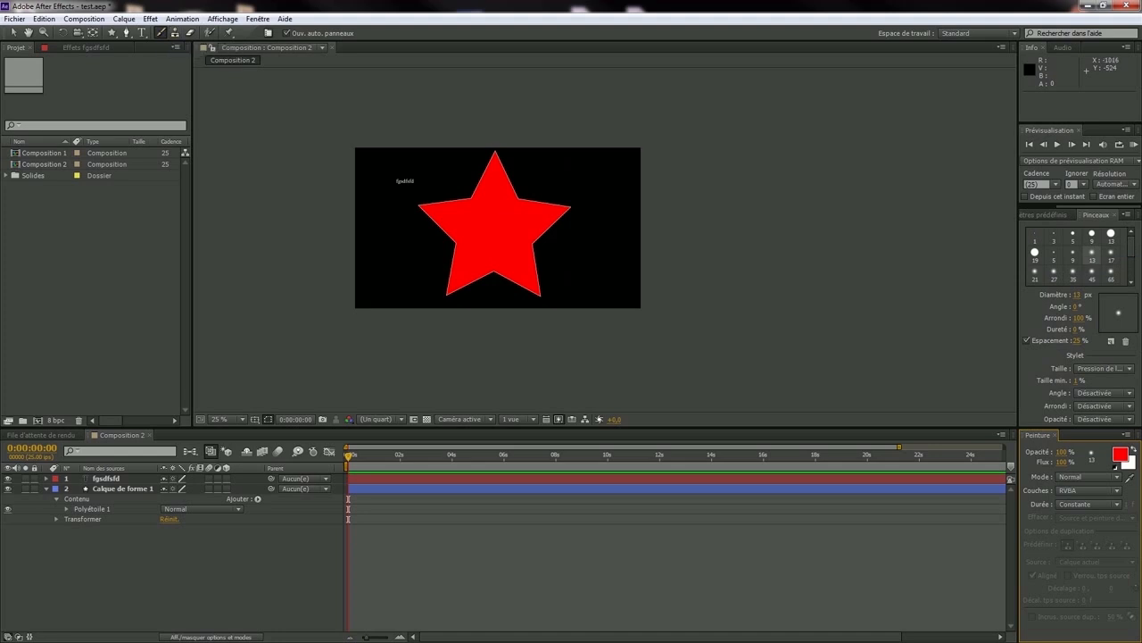
left_click(210, 33)
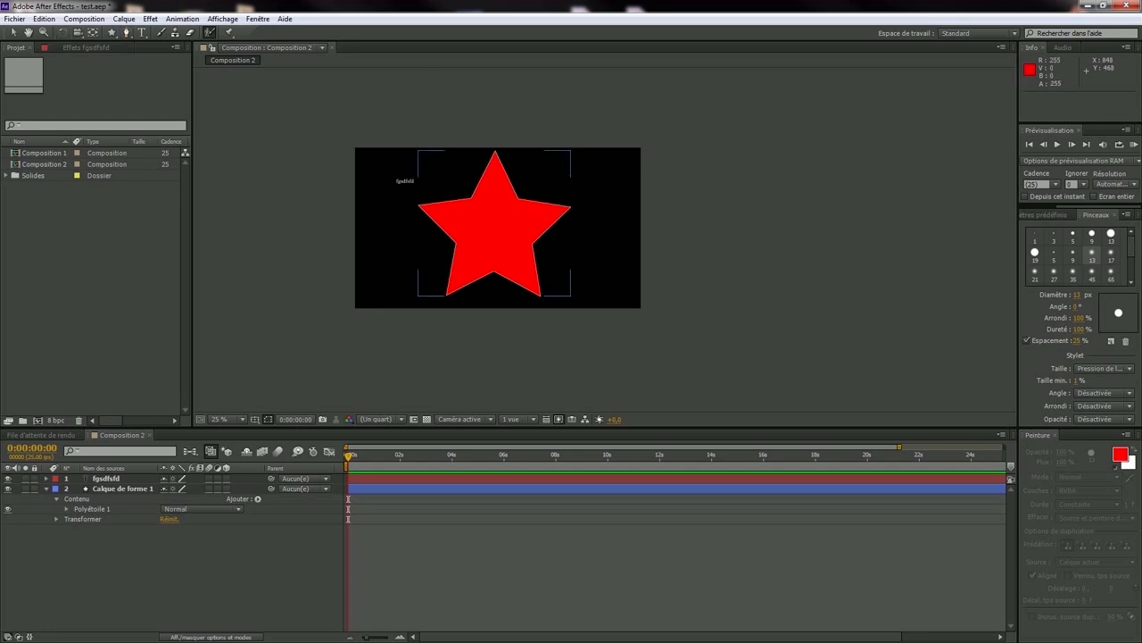
left_click(432, 164)
left_click(686, 259)
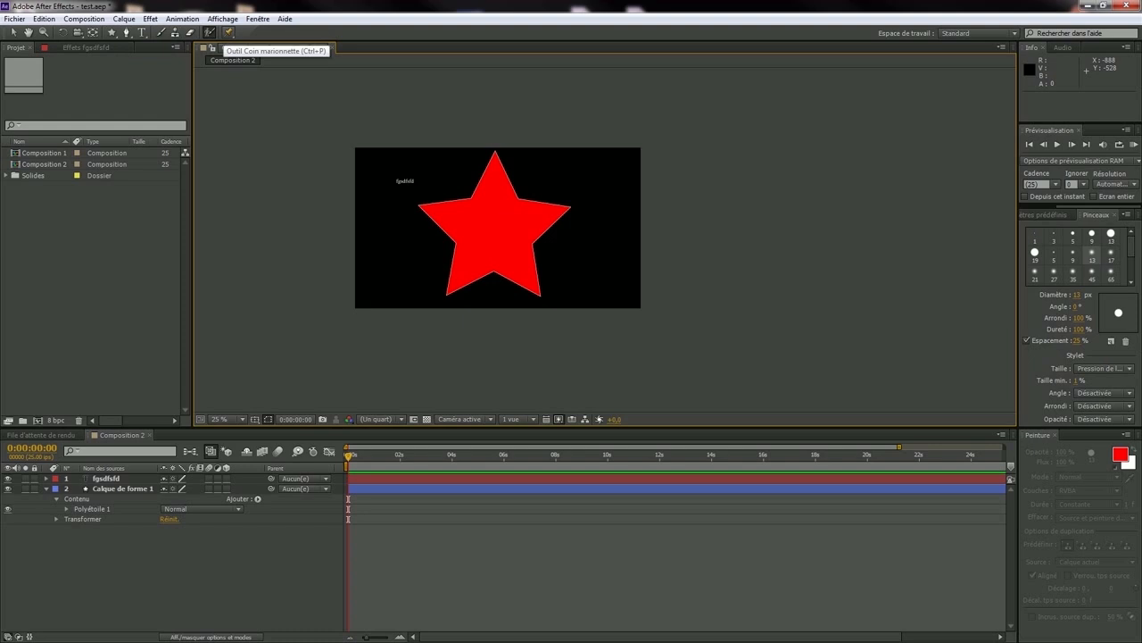
left_click(229, 32)
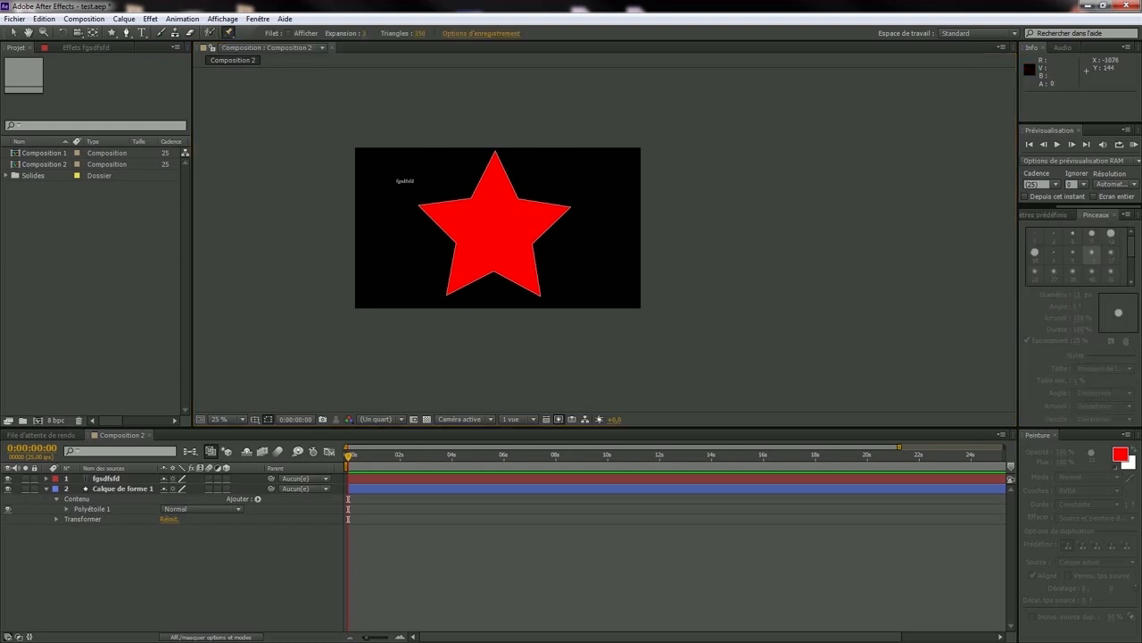
Examine the project's contents by selecting Composition 1, Composition 2 and the Solides folder in turn.
left_click(90, 259)
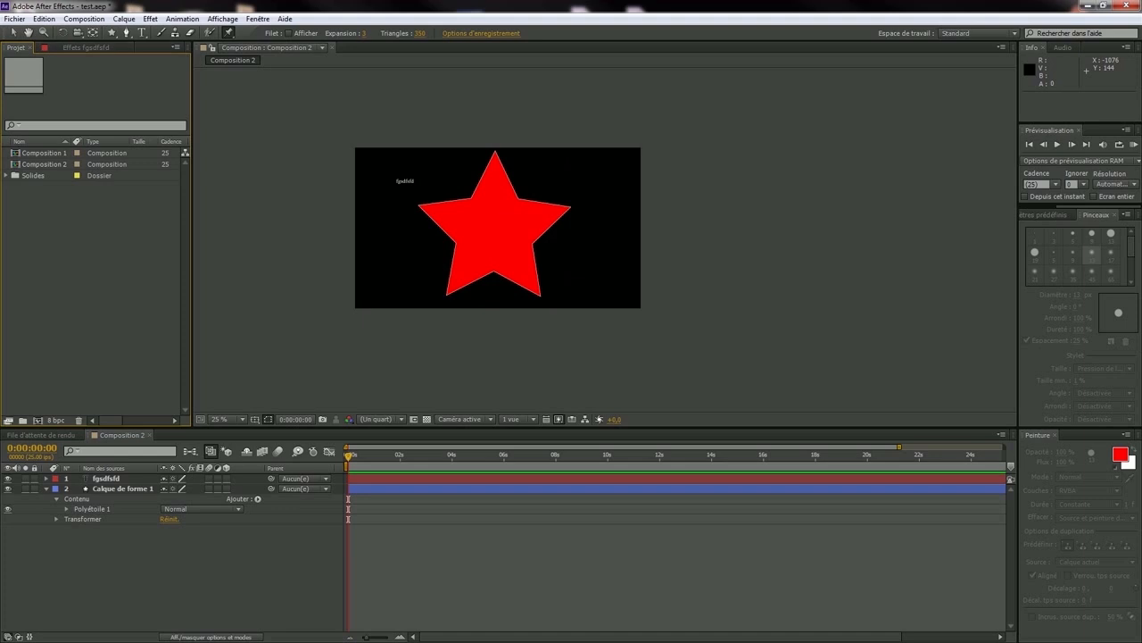
left_click_drag(47, 209, 52, 155)
left_click(55, 215)
left_click(43, 164)
left_click(44, 152)
left_click(33, 176)
left_click(72, 232)
left_click(43, 152)
left_click(44, 164)
left_click(71, 232)
View the file commands, including the import options, and switch to the Selection tool.
left_click(15, 18)
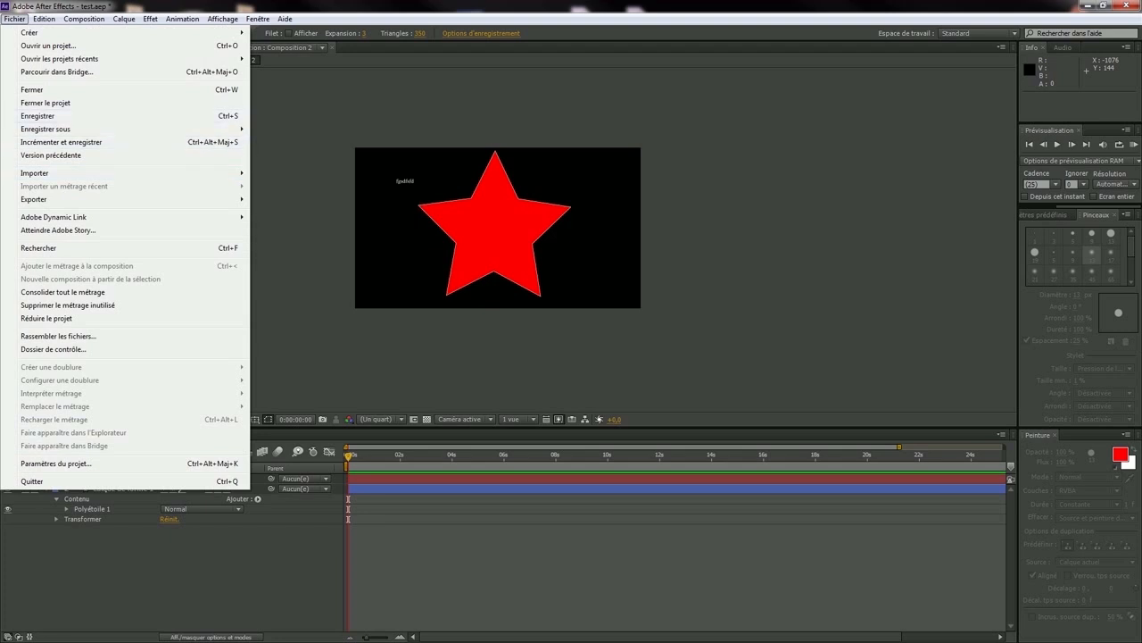
left_click(295, 142)
key("v")
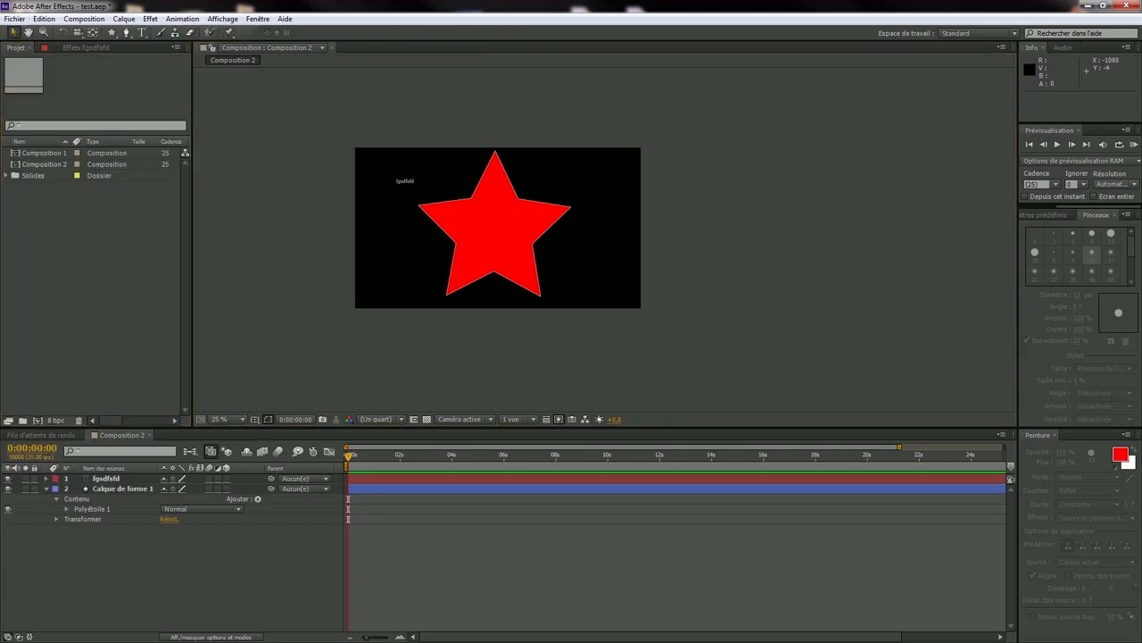
Start importing a file into the project and show the desktop's contents in the import dialog.
right_click(82, 261)
mouse_move(122, 307)
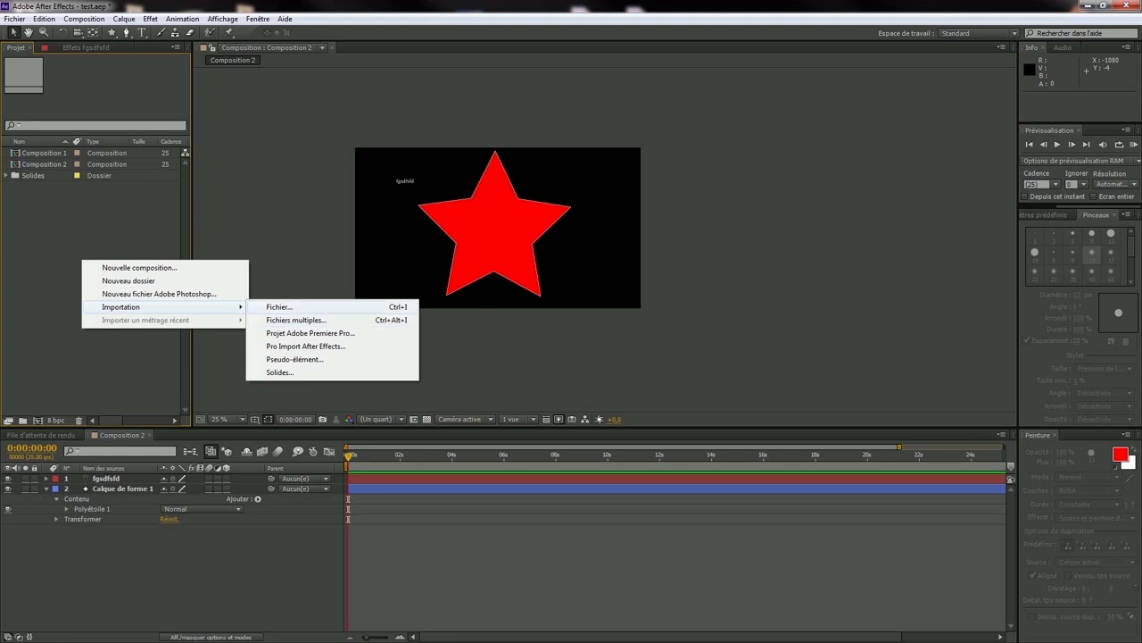
left_click(280, 307)
left_click_drag(179, 34, 255, 137)
left_click(149, 223)
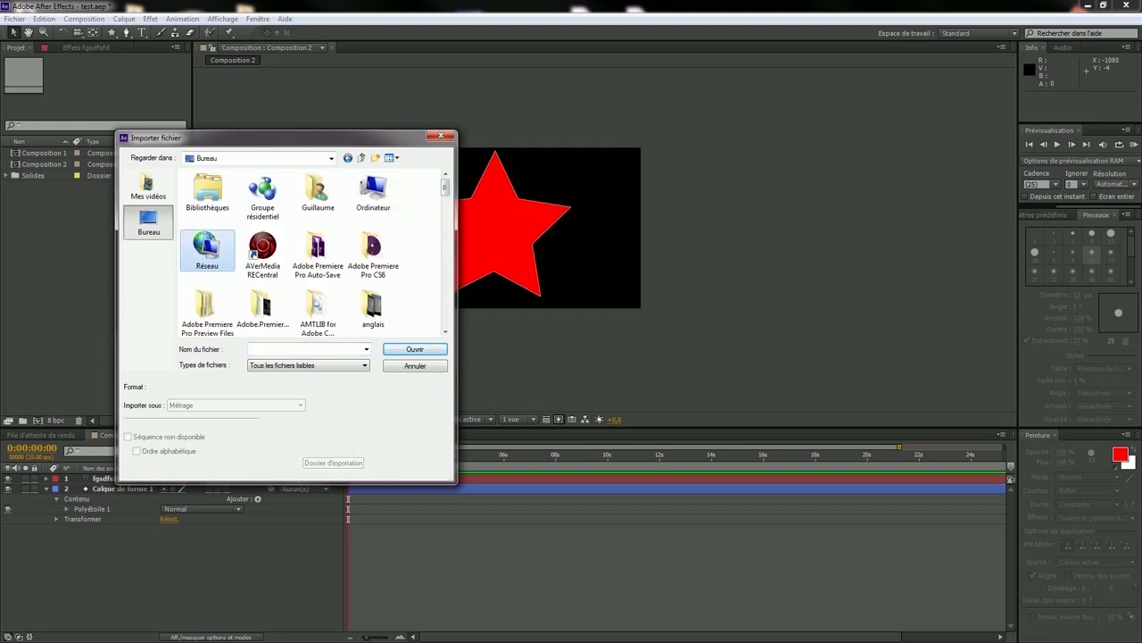
Try to import estimation youtube.xlsx and look inside another desktop folder shortcut.
scroll(206, 246, "down", 5)
double_click(317, 190)
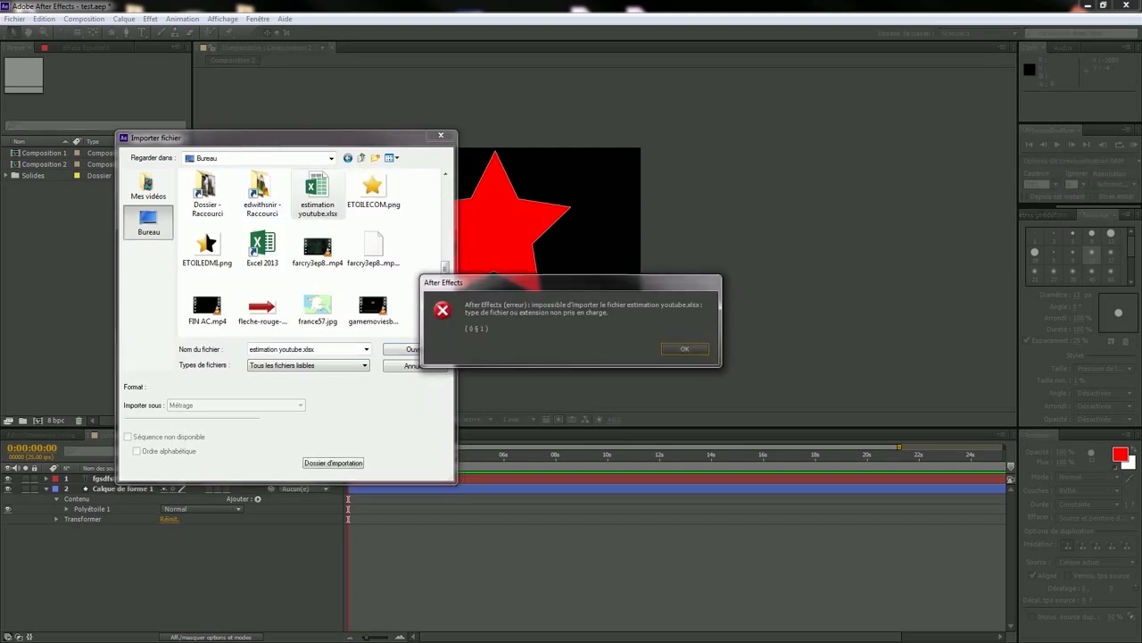
left_click(685, 349)
double_click(262, 194)
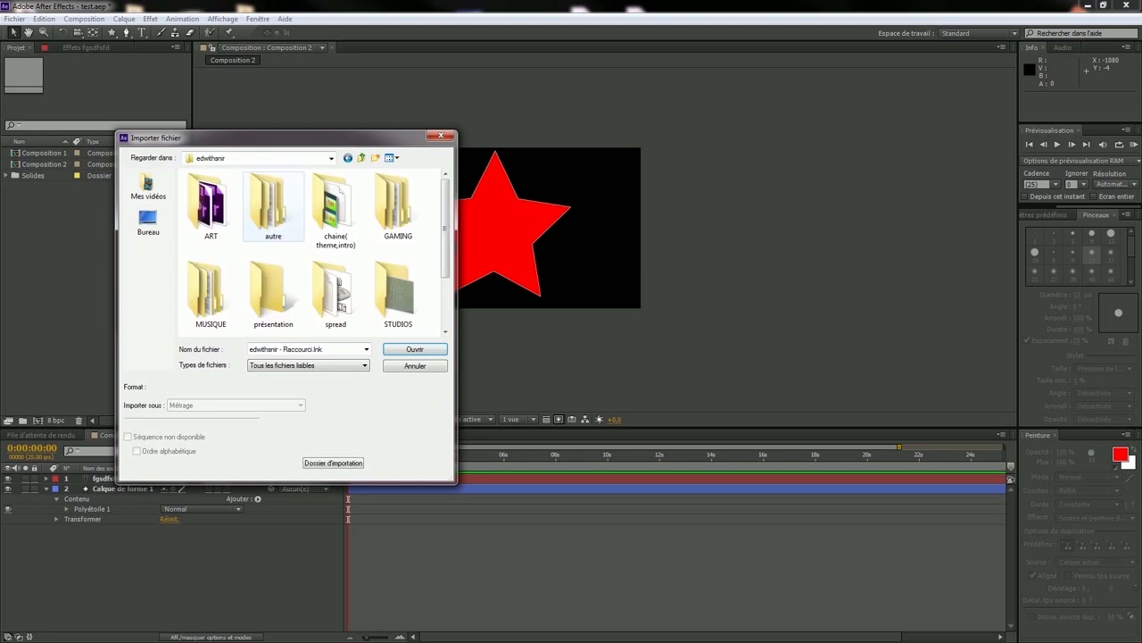
left_click(362, 158)
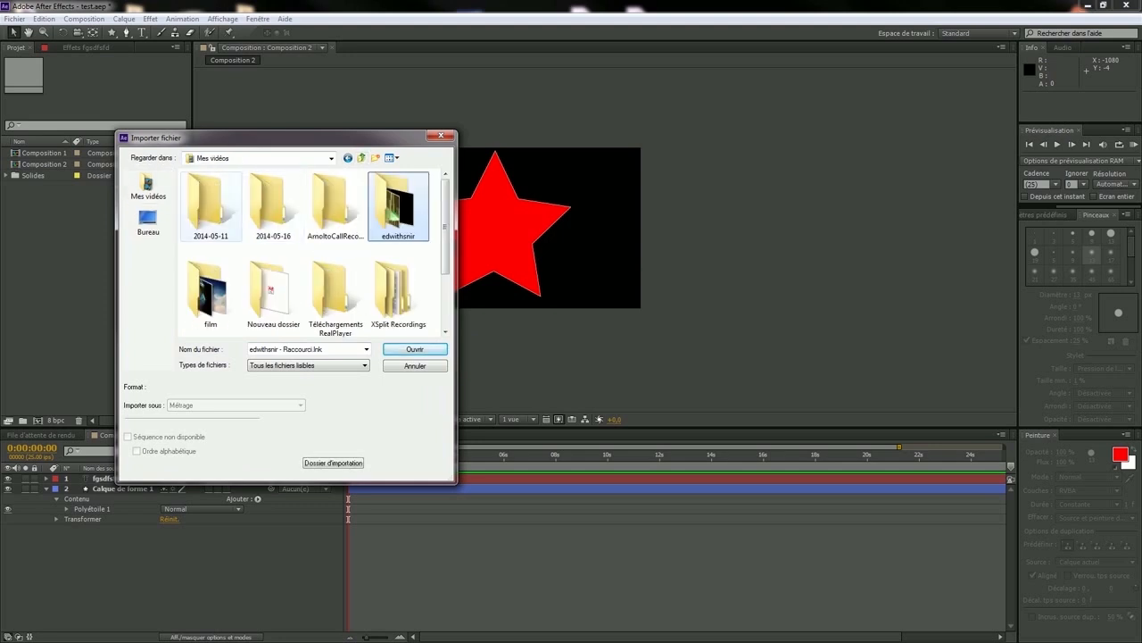
Return to the desktop in the import dialog and open the Dossier shortcut.
left_click(148, 222)
key("d")
key("d")
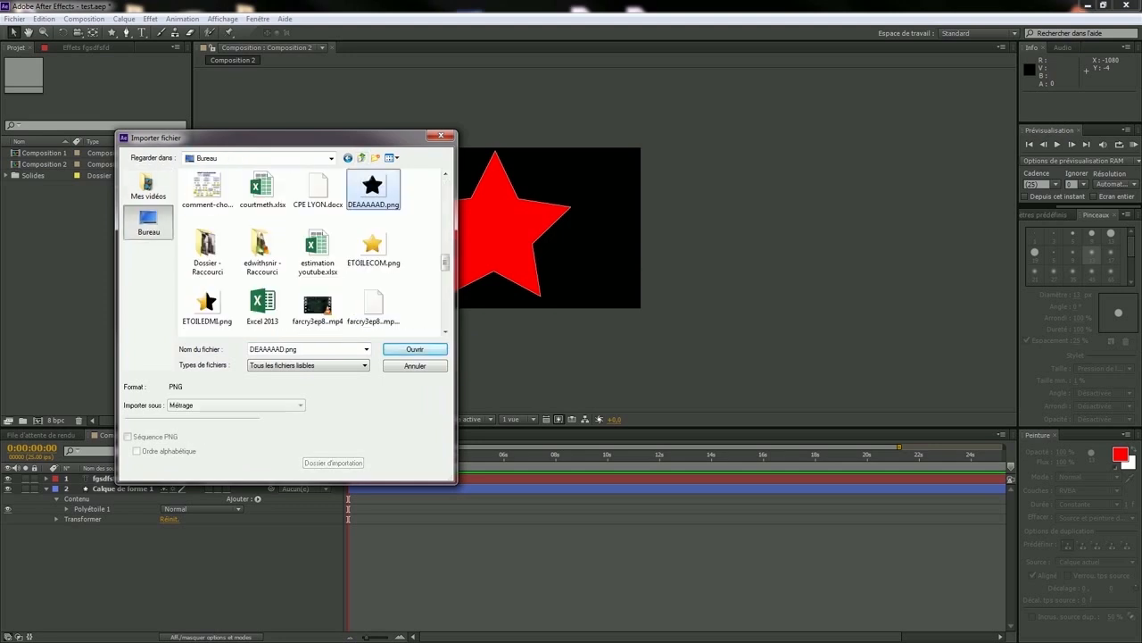
type("do")
key("Return")
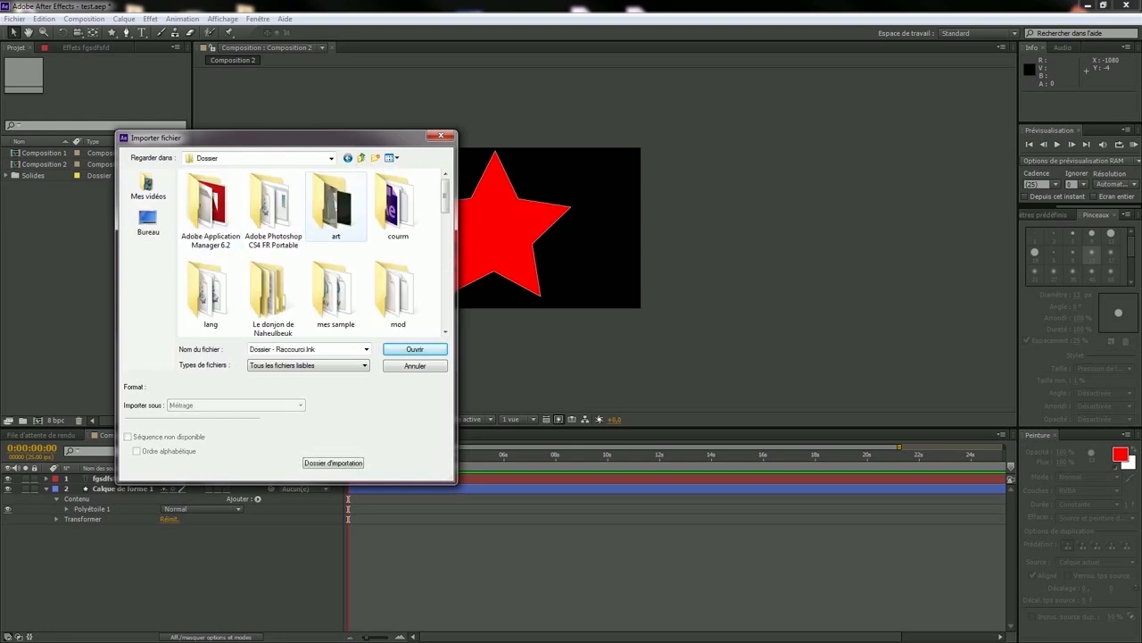
Browse from the Dossier folder through resource into the gfx folder.
key("Down")
key("Down")
key("Left")
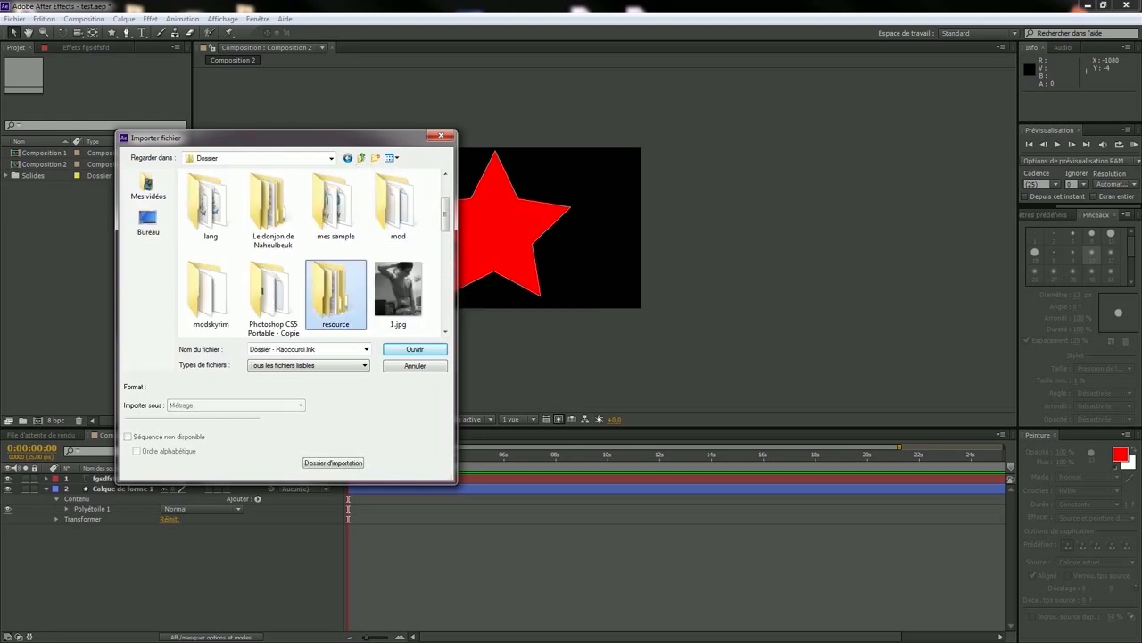
key("Return")
key("Right")
key("Return")
Import Big_Fire_02.mov from the feu folder inside the vidéo folder.
key("Right")
key("Right")
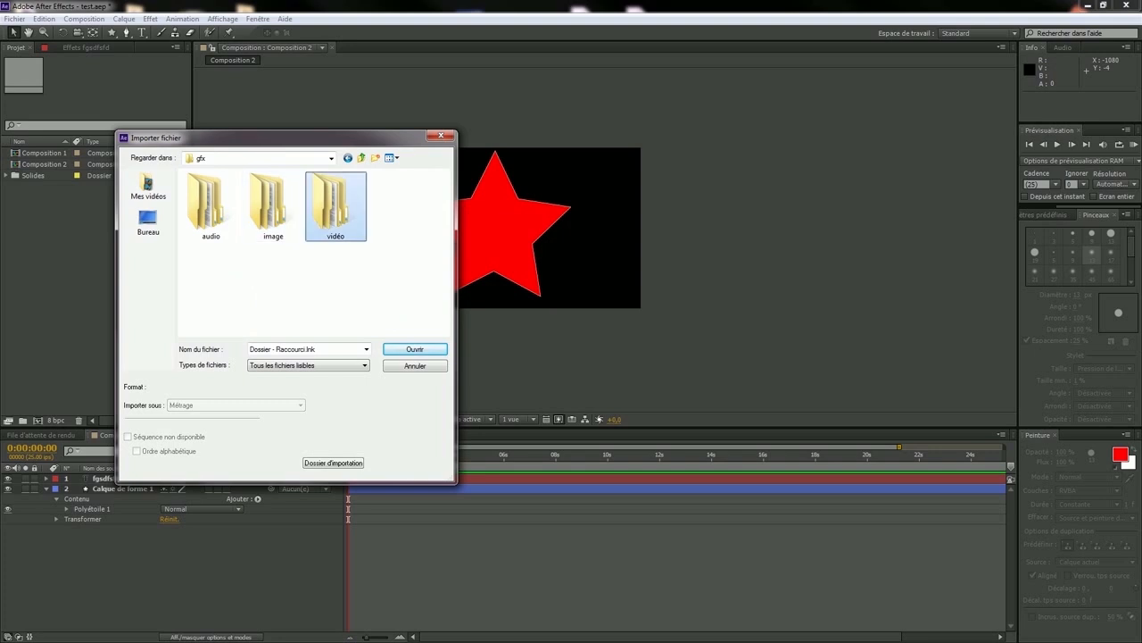
key("Return")
key("Right")
key("Right")
key("Down")
key("Left")
key("Right")
key("Return")
key("Up")
key("Left")
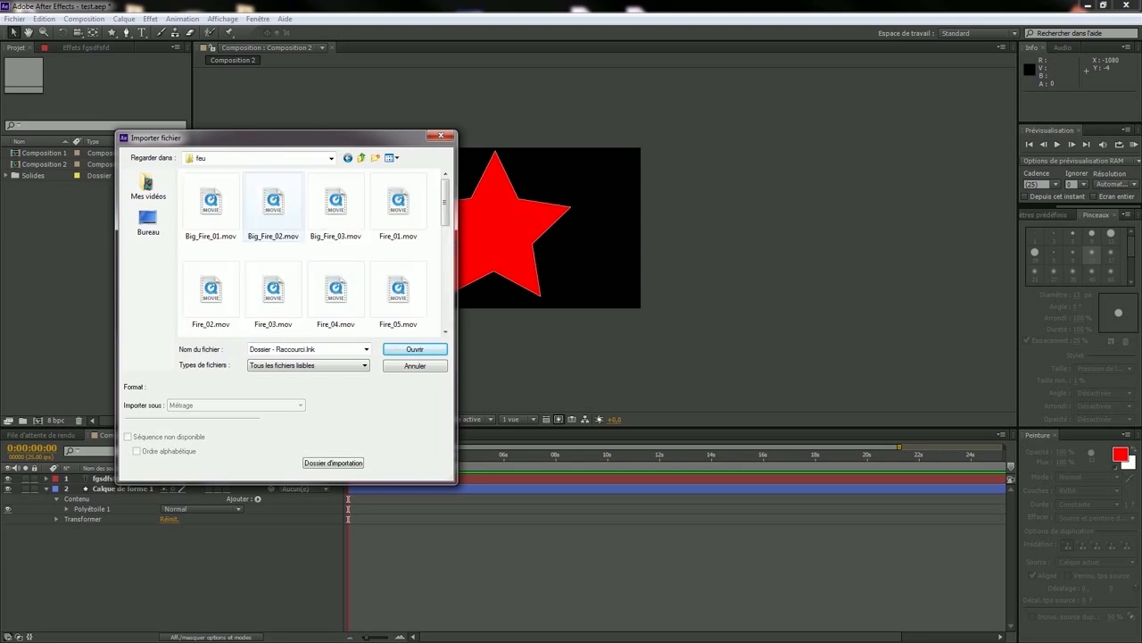
key("Return")
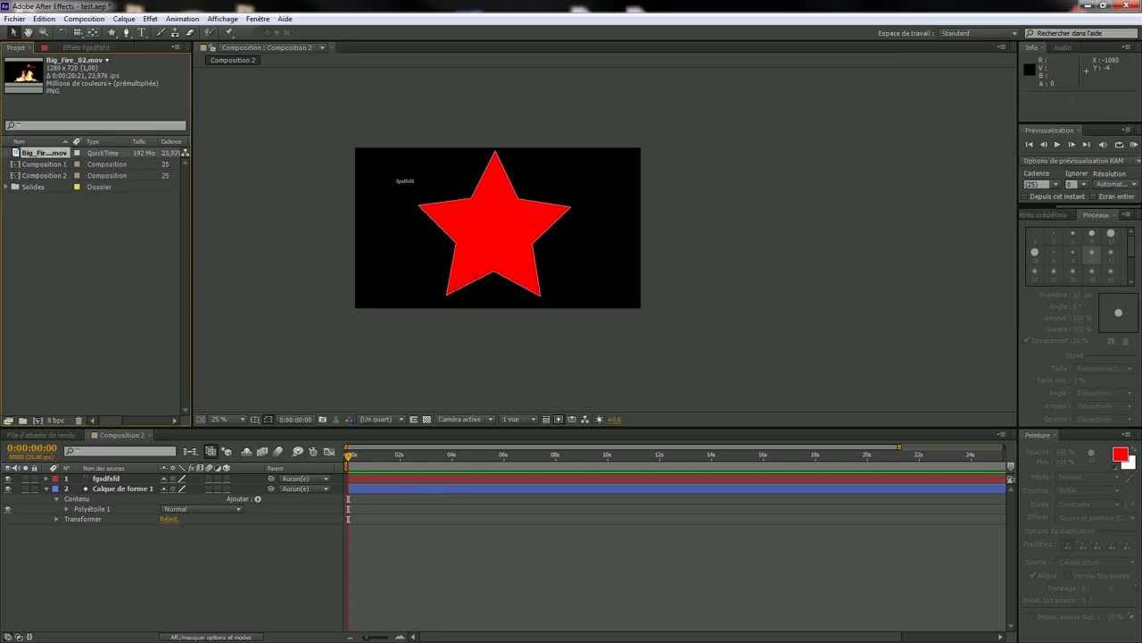
Widen the Project panel to reveal all item columns up to the file path.
left_click_drag(192, 232, 534, 232)
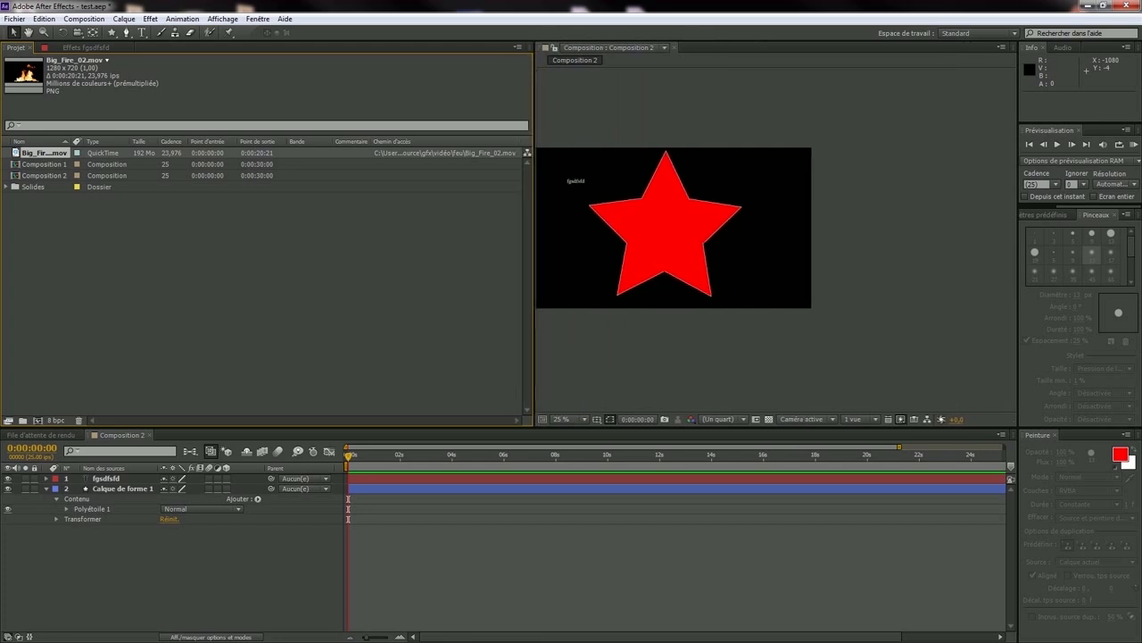
left_click(375, 268)
left_click(43, 153)
left_click(124, 488)
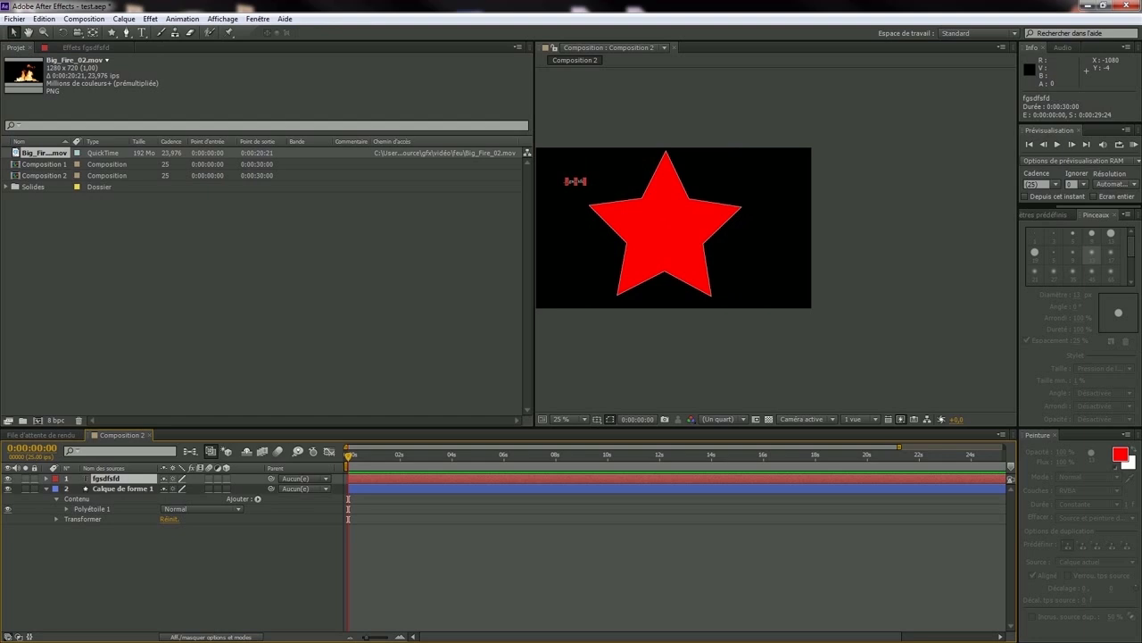
Set the label colour of Big_Fire_02.mov in the project to Pourpre.
left_click(77, 153)
left_click(108, 210)
left_click(110, 316)
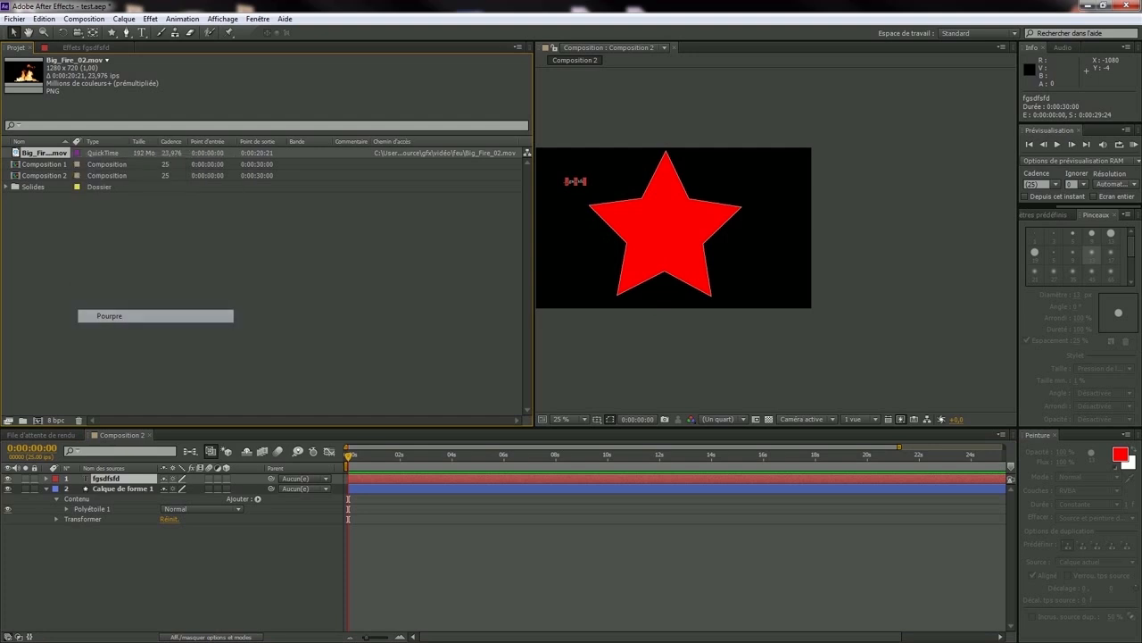
left_click(170, 314)
left_click(43, 152)
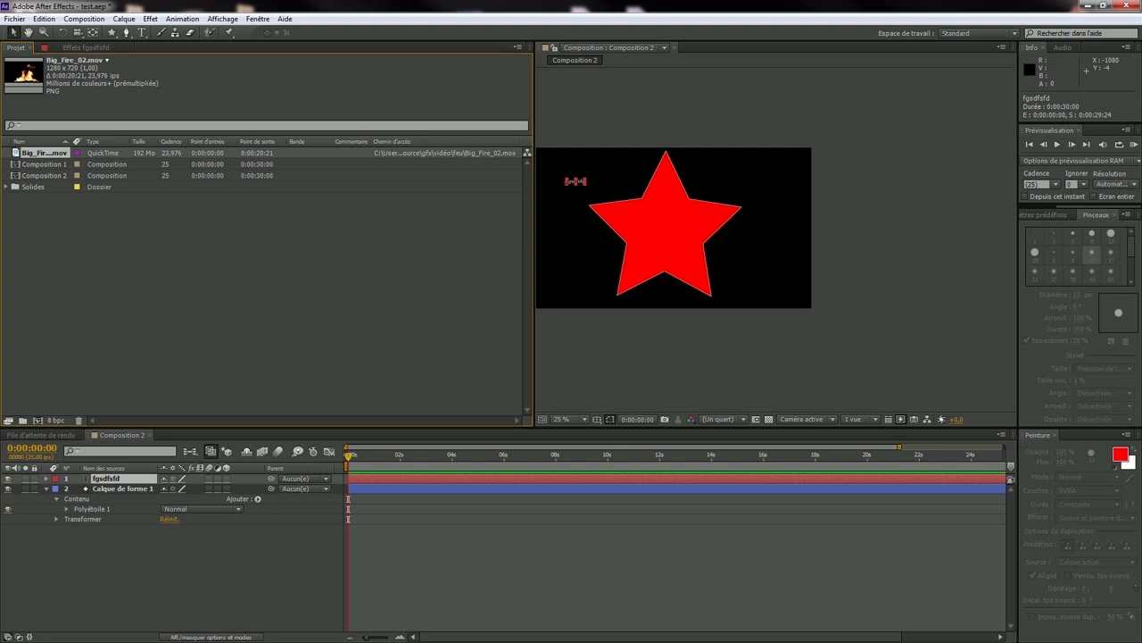
Clear the selection of the fire footage and sort the project items by type.
left_click(98, 250)
left_click(43, 153)
left_click(98, 250)
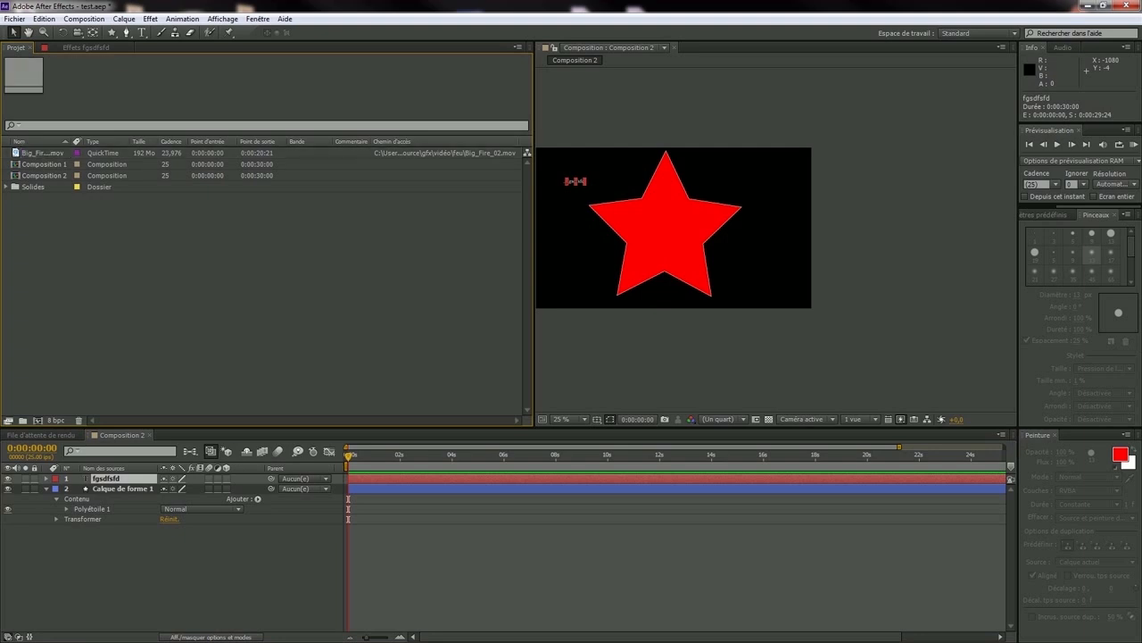
left_click(43, 152)
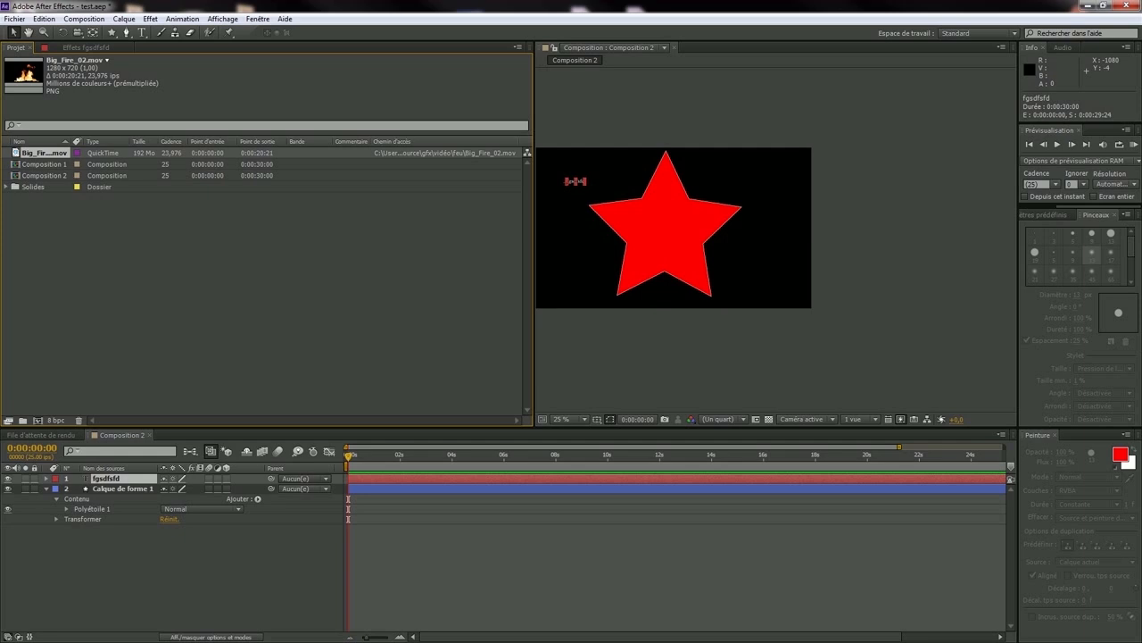
left_click(98, 250)
left_click(95, 142)
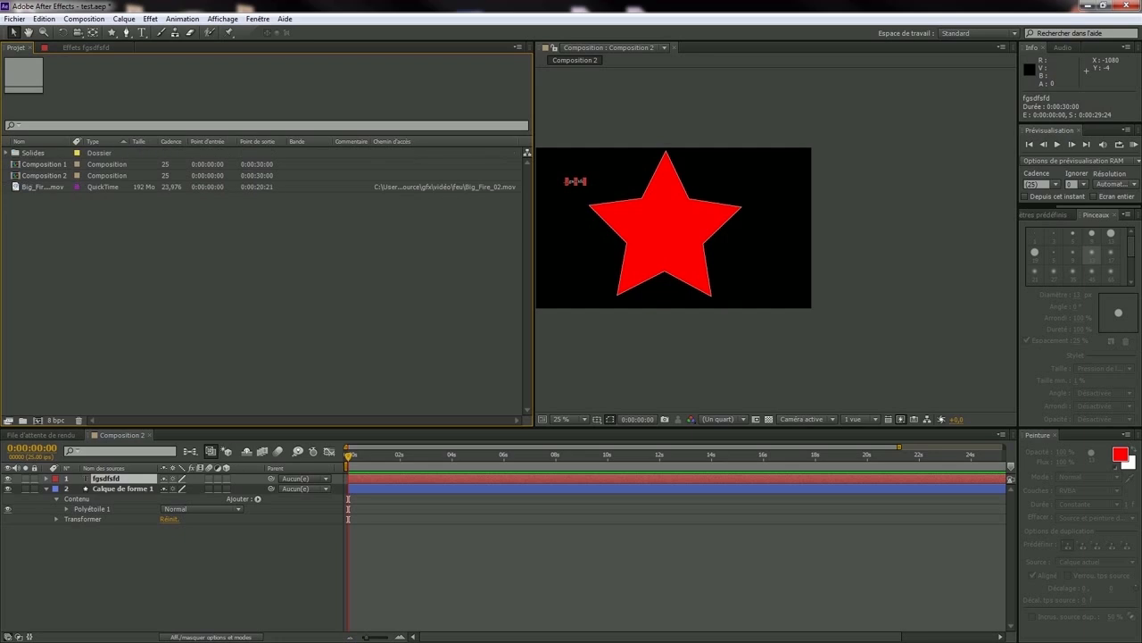
Reverse the type sorting of the project items and select Big_Fire_02.mov.
left_click(43, 187)
left_click(95, 142)
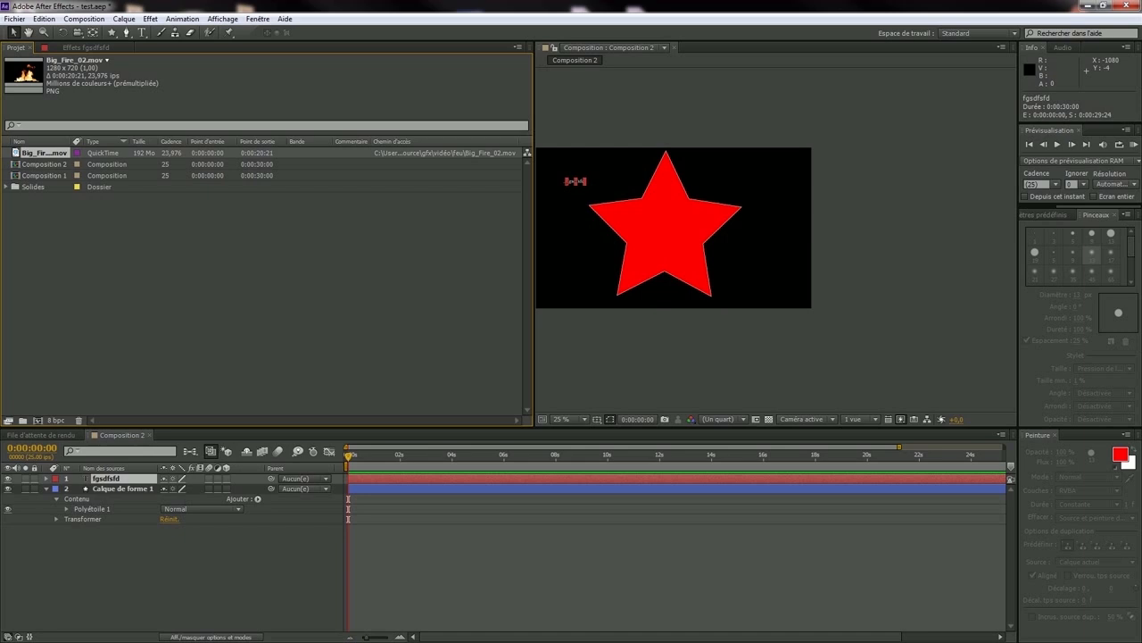
left_click(134, 250)
left_click(43, 152)
left_click_drag(27, 213, 331, 399)
left_click(44, 153)
Narrow the Project panel to enlarge the composition viewer and clear the selection of layers and project items.
left_click_drag(534, 268, 176, 267)
left_click(255, 277)
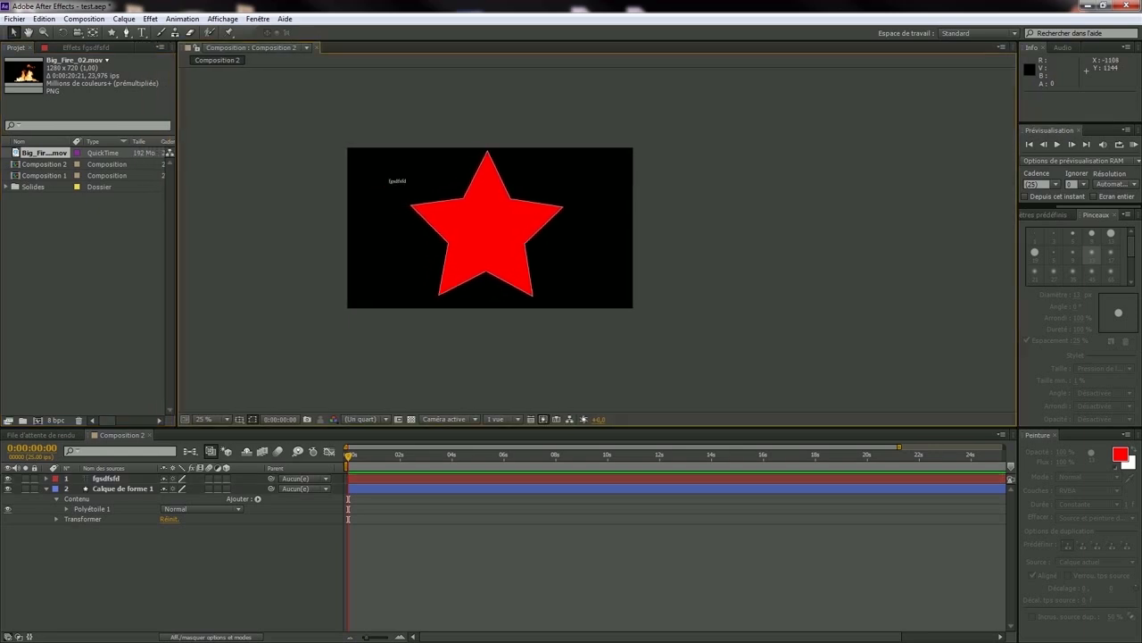
left_click(178, 571)
left_click(89, 312)
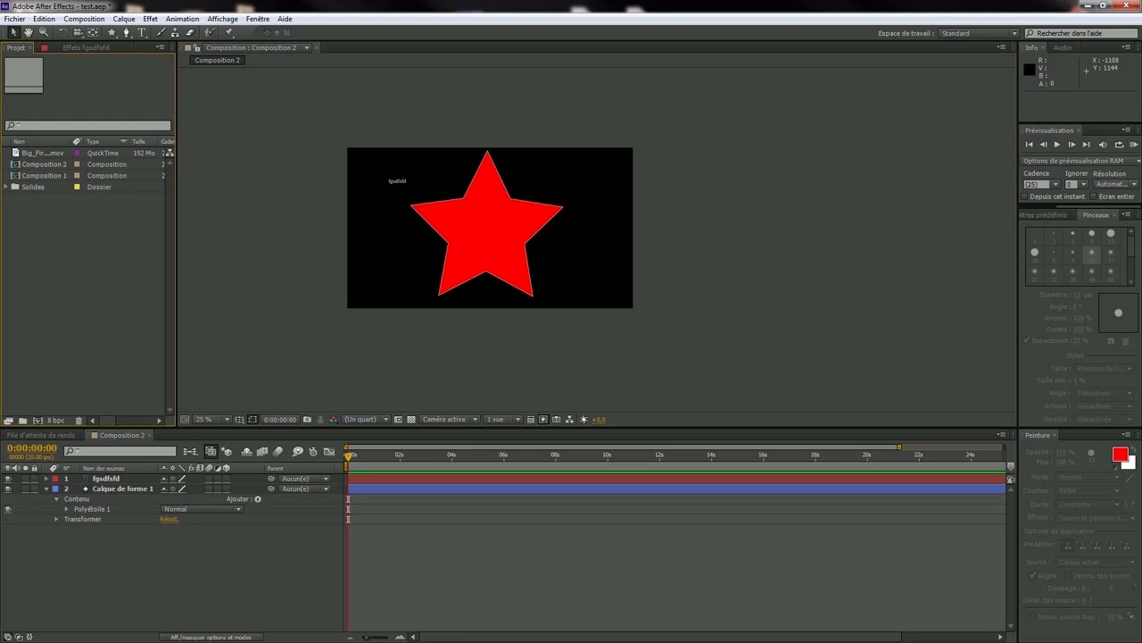
Create a new folder in the project with its default name and move Composition 1 and Composition 2 into it.
left_click(43, 153)
right_click(46, 233)
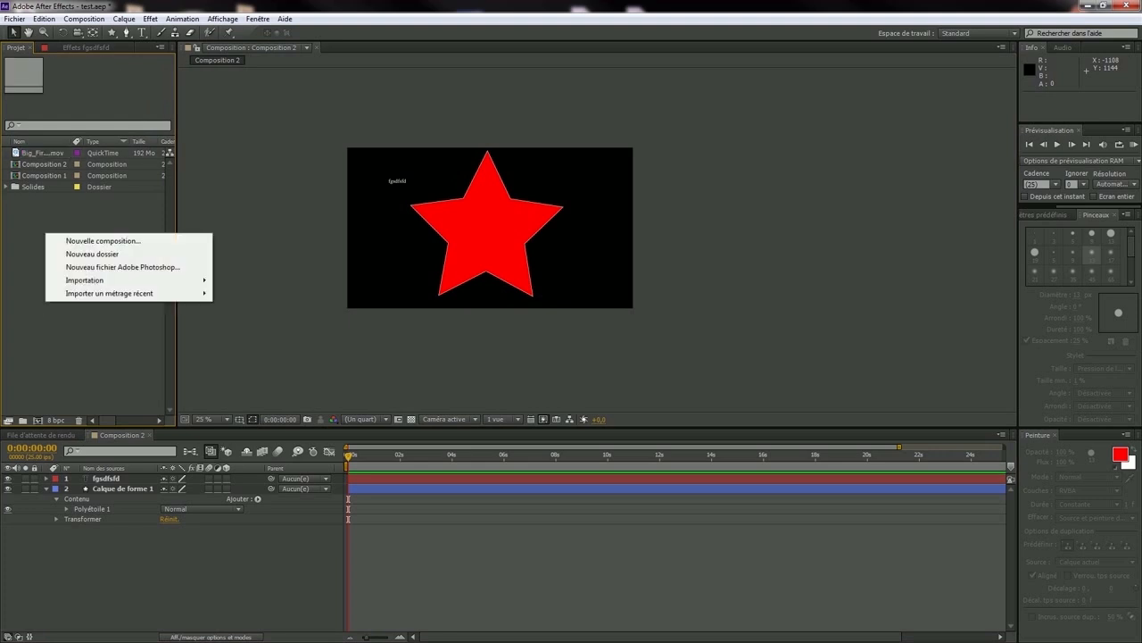
left_click(92, 253)
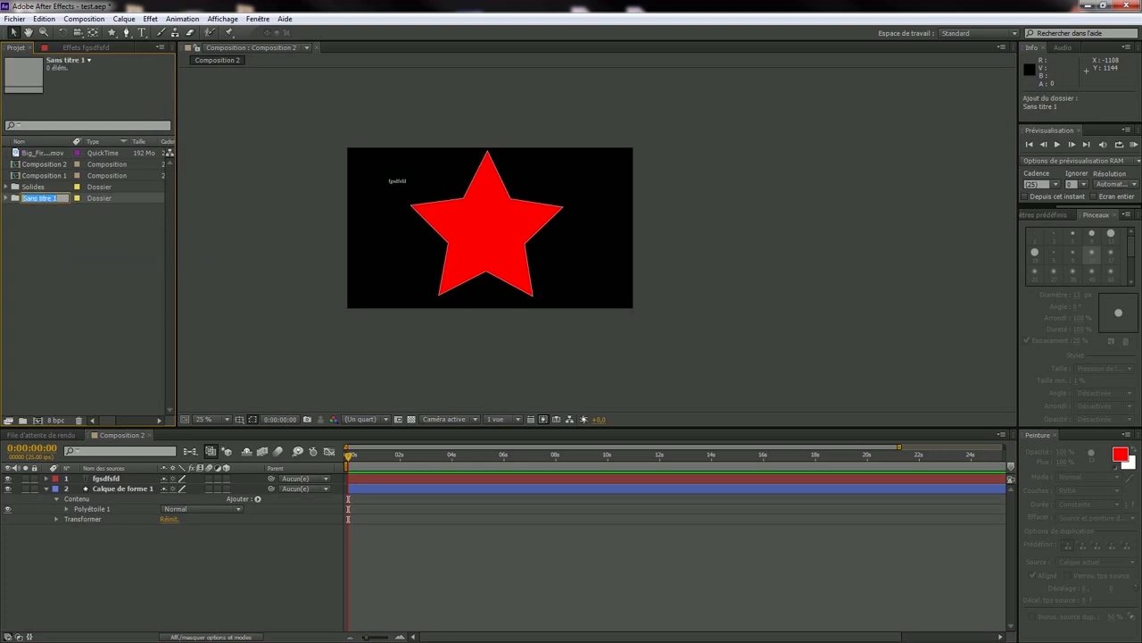
mouse_move(45, 175)
left_mouse_down()
mouse_move(40, 199)
mouse_move(41, 186)
left_mouse_up()
left_click(6, 176)
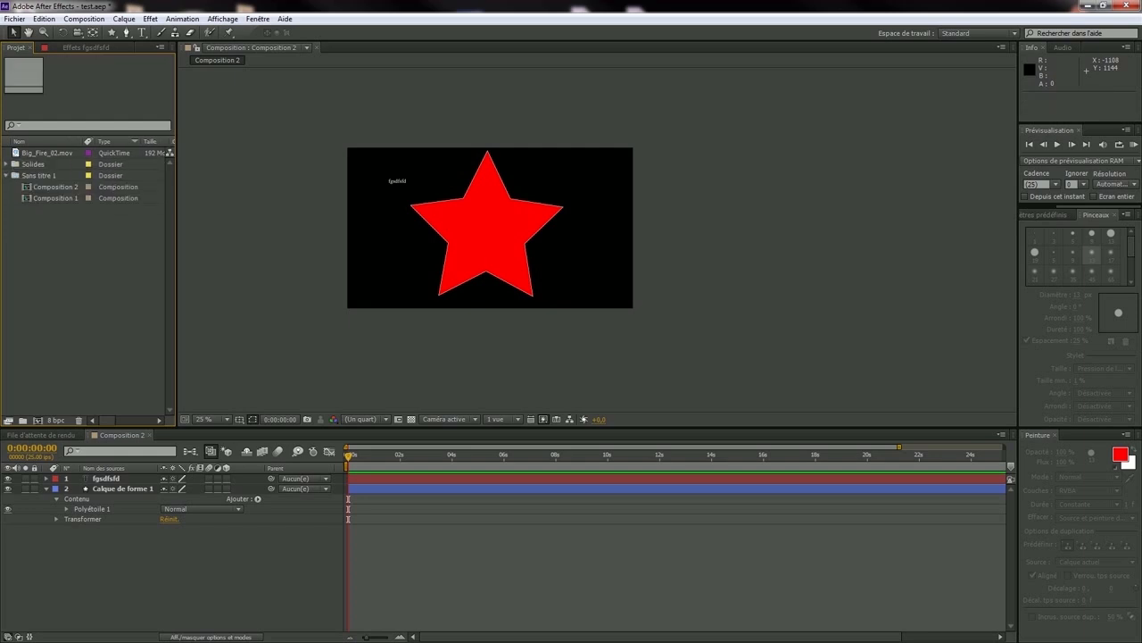
left_click(7, 176)
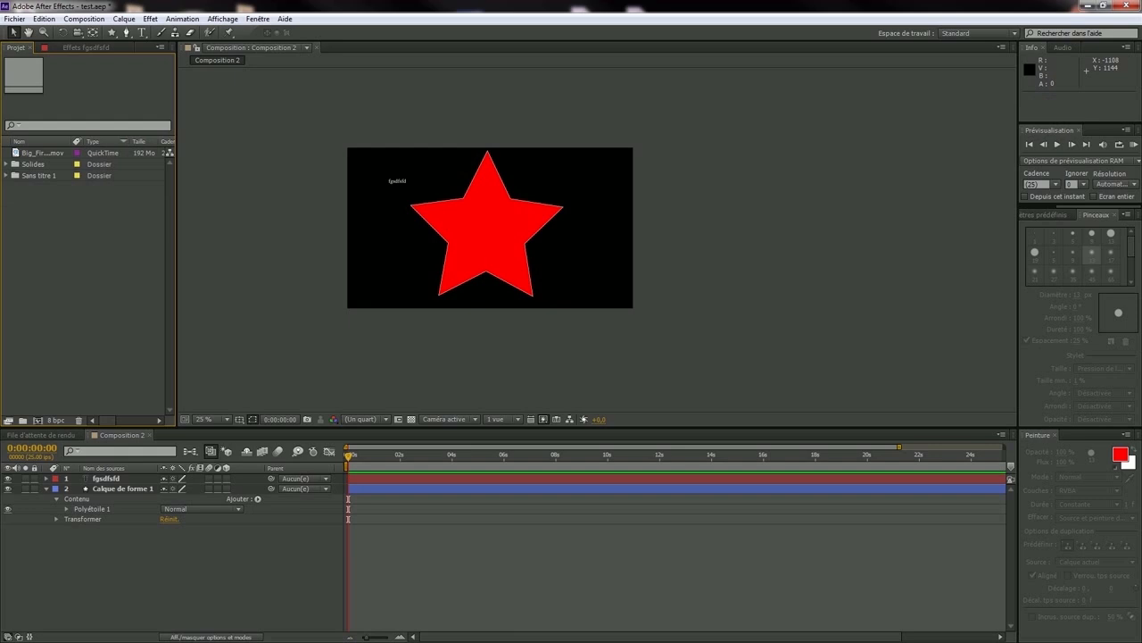
Delete the Solides folder from the project.
left_click_drag(33, 165, 78, 419)
key("Return")
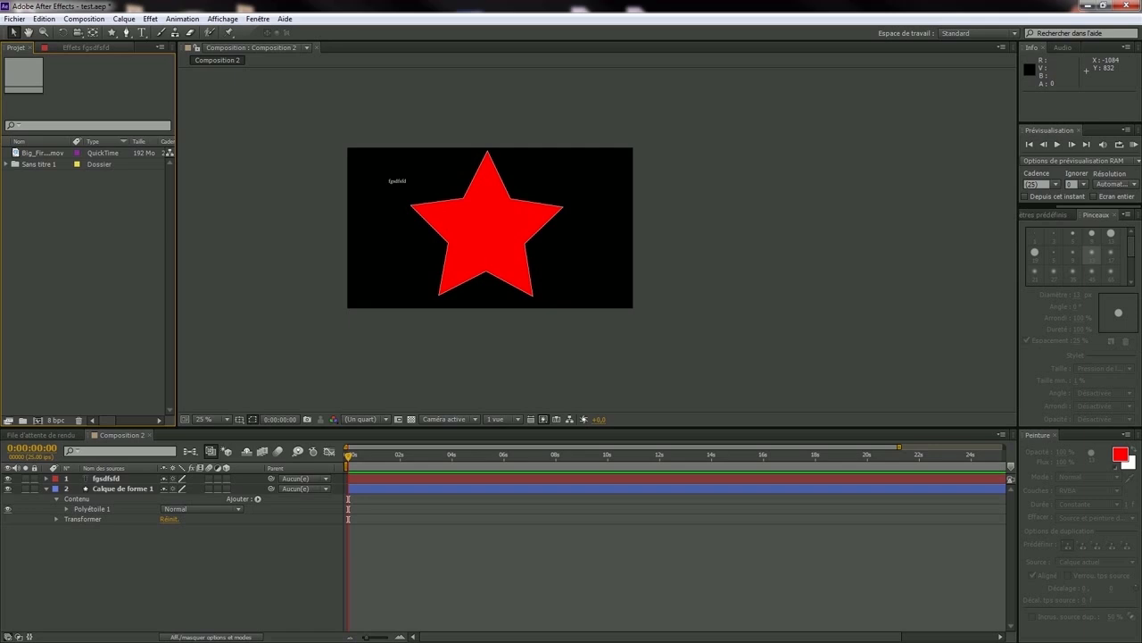
Display the effect controls of the fgsdfsfd text layer and return to the Project panel.
left_click(85, 48)
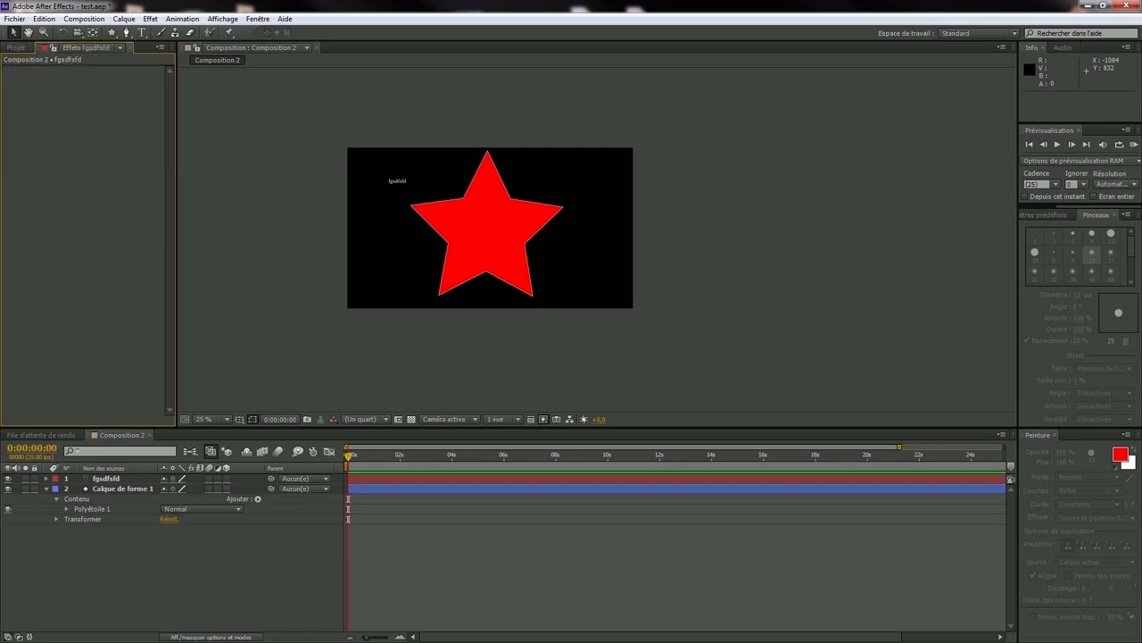
left_click(15, 48)
left_click(150, 19)
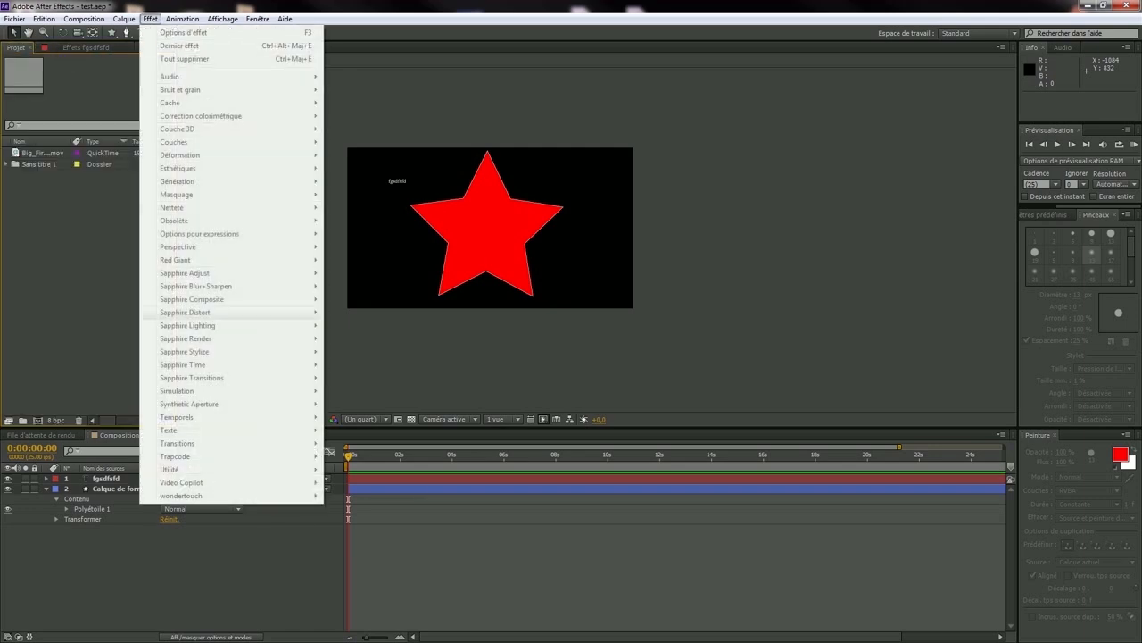
left_click(392, 375)
left_click(107, 478)
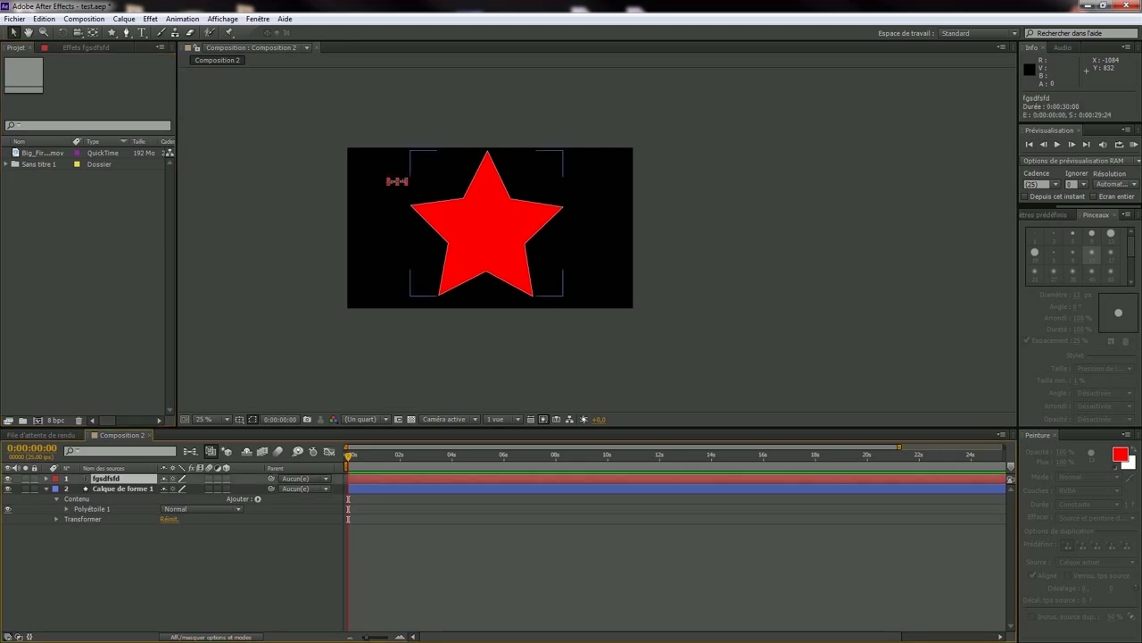
key("F3")
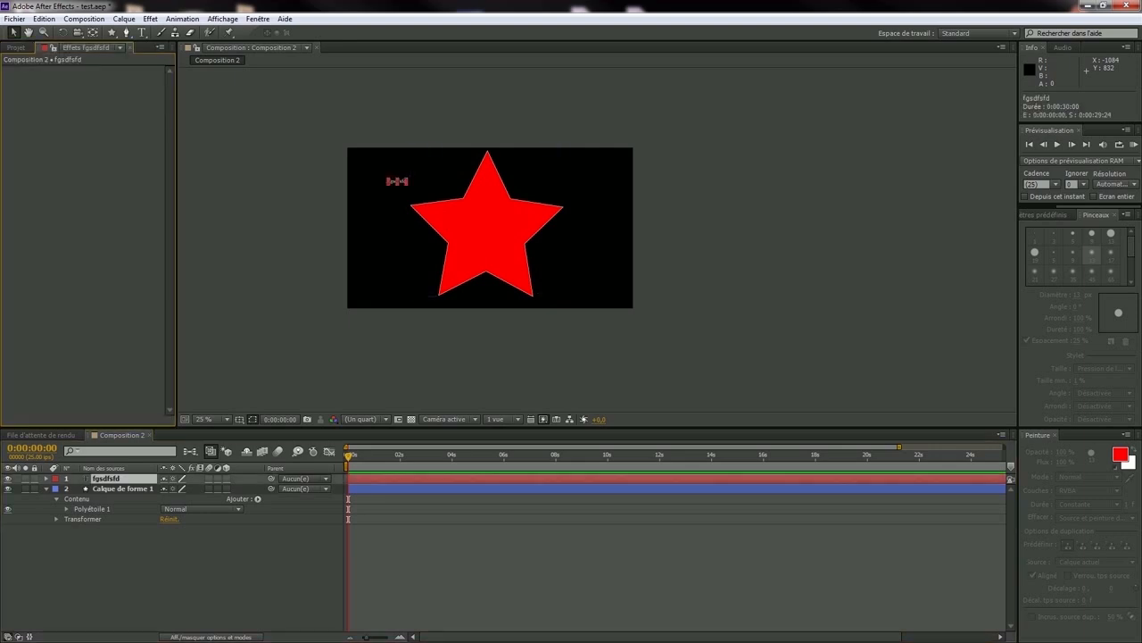
left_click(16, 47)
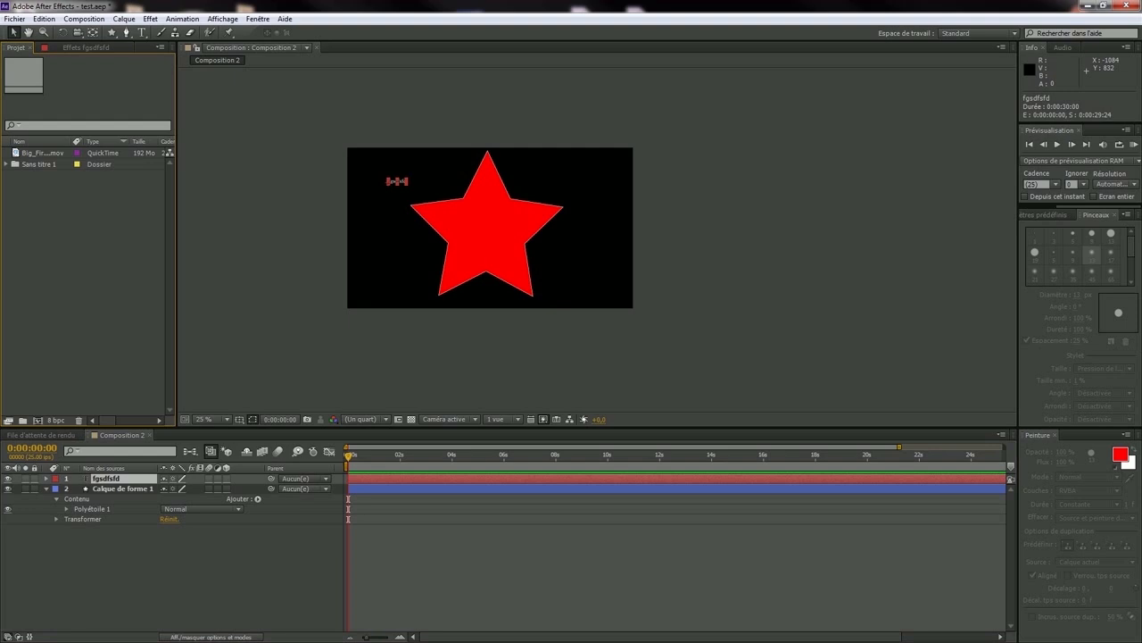
Apply the Griffonnage effect from the Génération category to Calque de forme 1.
left_click(123, 488)
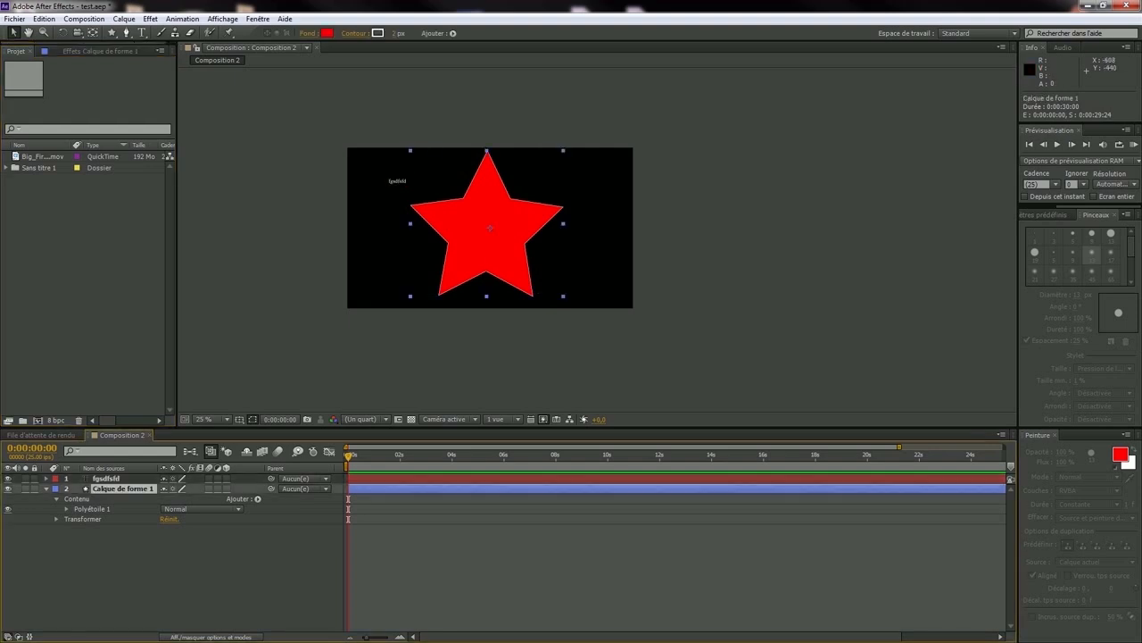
left_click(150, 19)
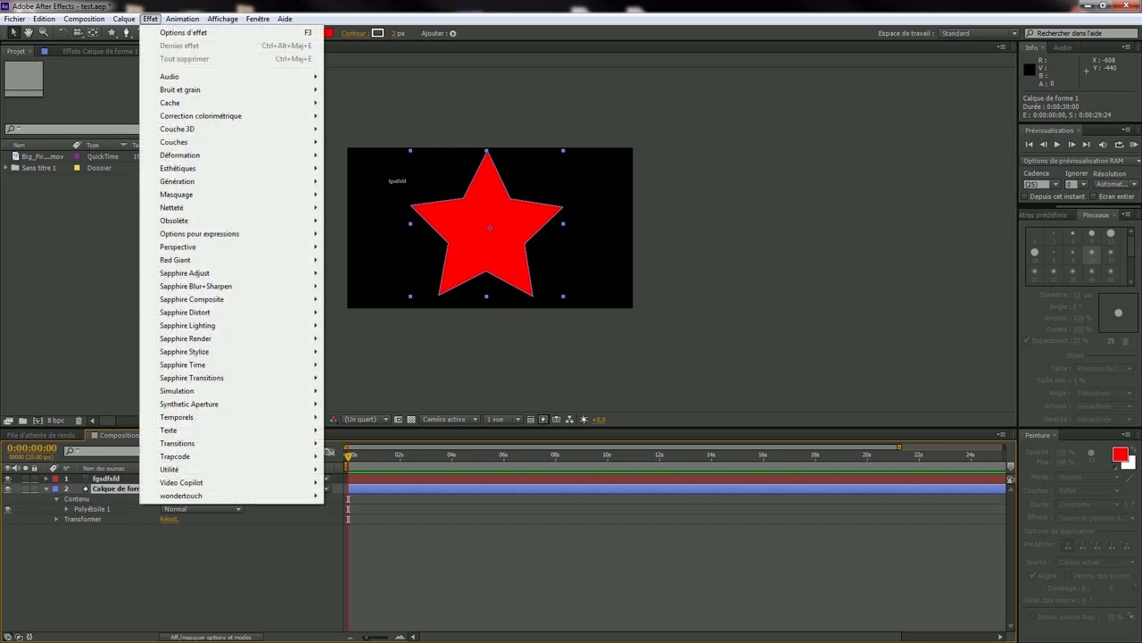
left_click(214, 567)
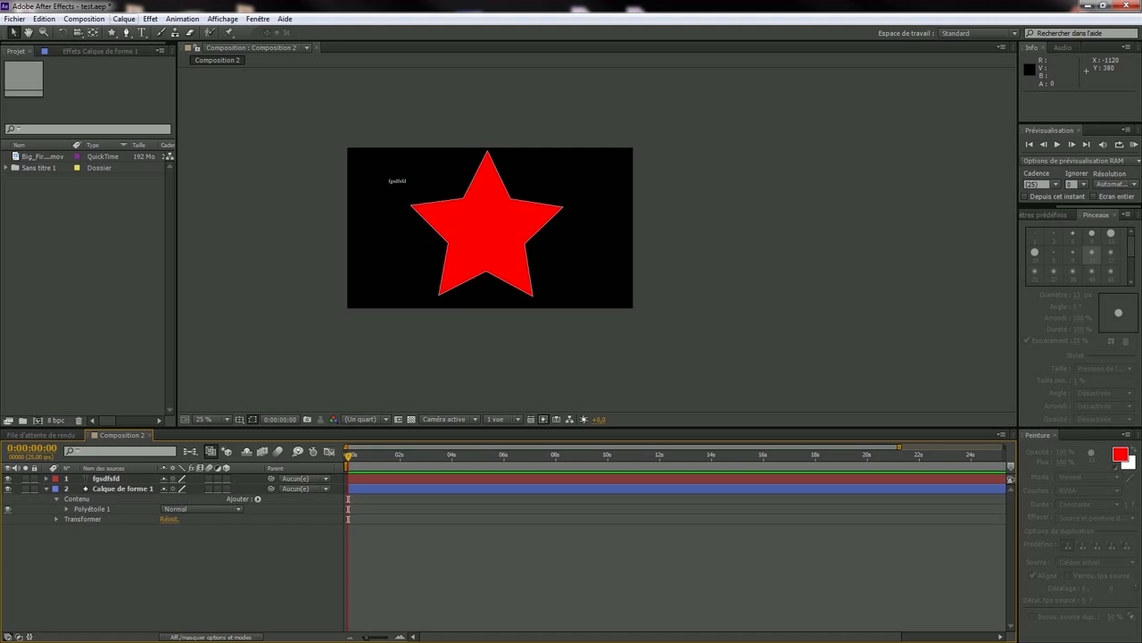
left_click(123, 488)
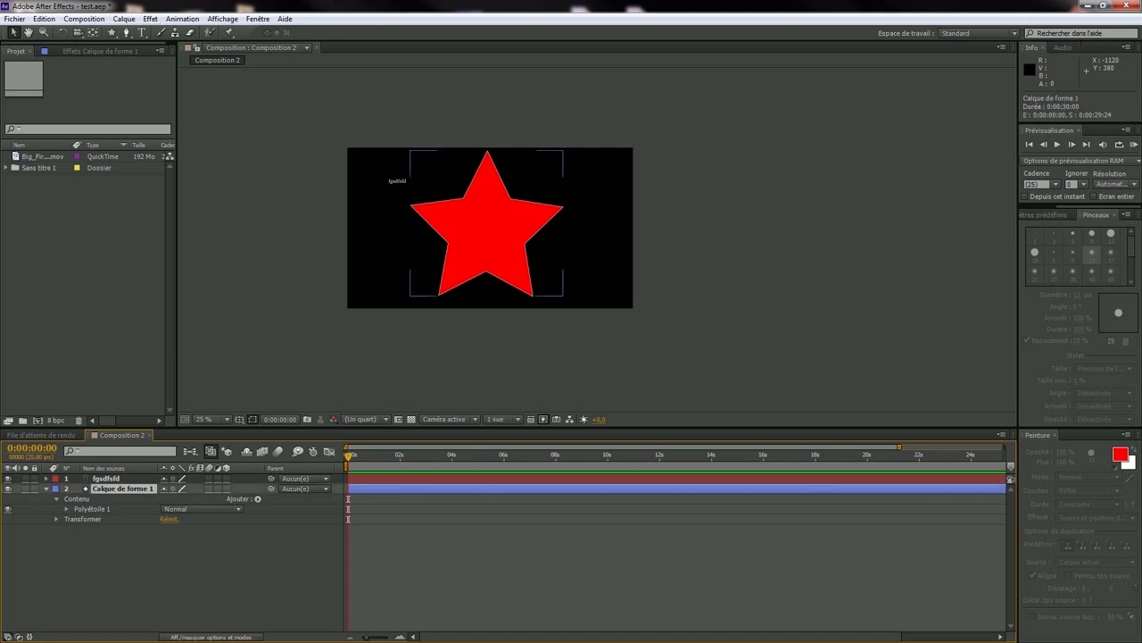
left_click(150, 19)
mouse_move(196, 220)
mouse_move(196, 181)
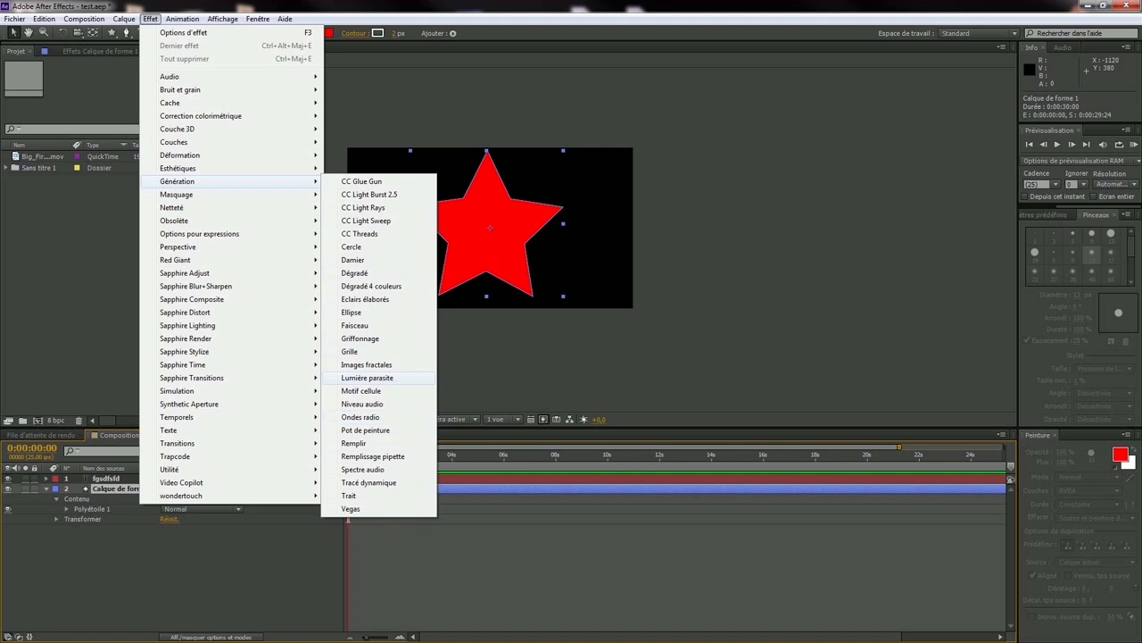
left_click(366, 339)
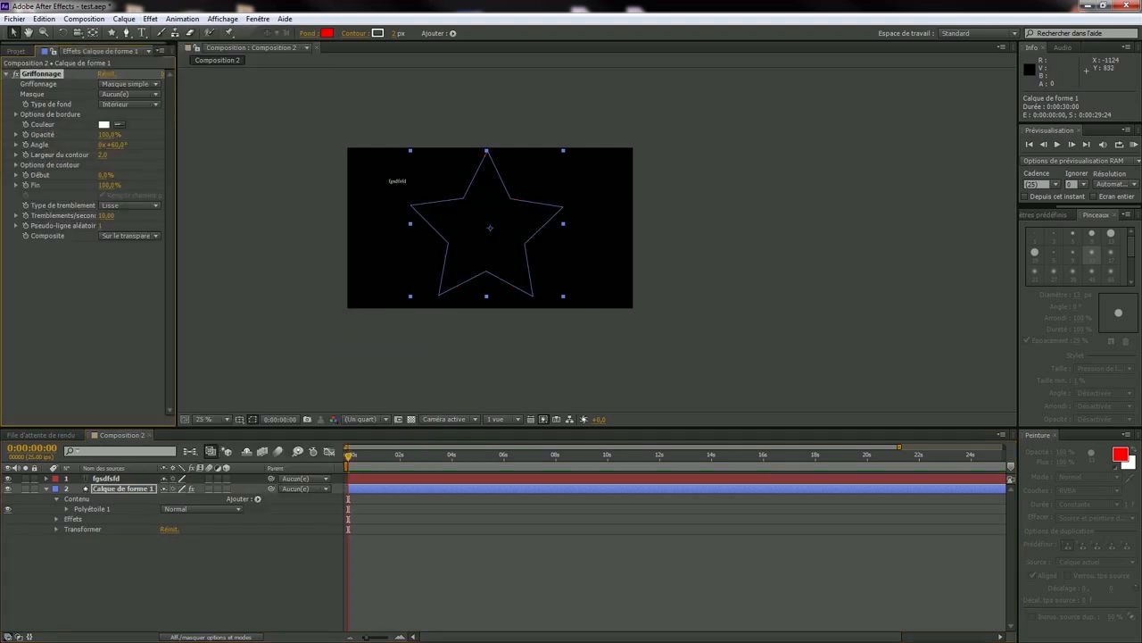
Reselect Calque de forme 1, and collapse and expand the settings of its Griffonnage effect.
left_click(133, 571)
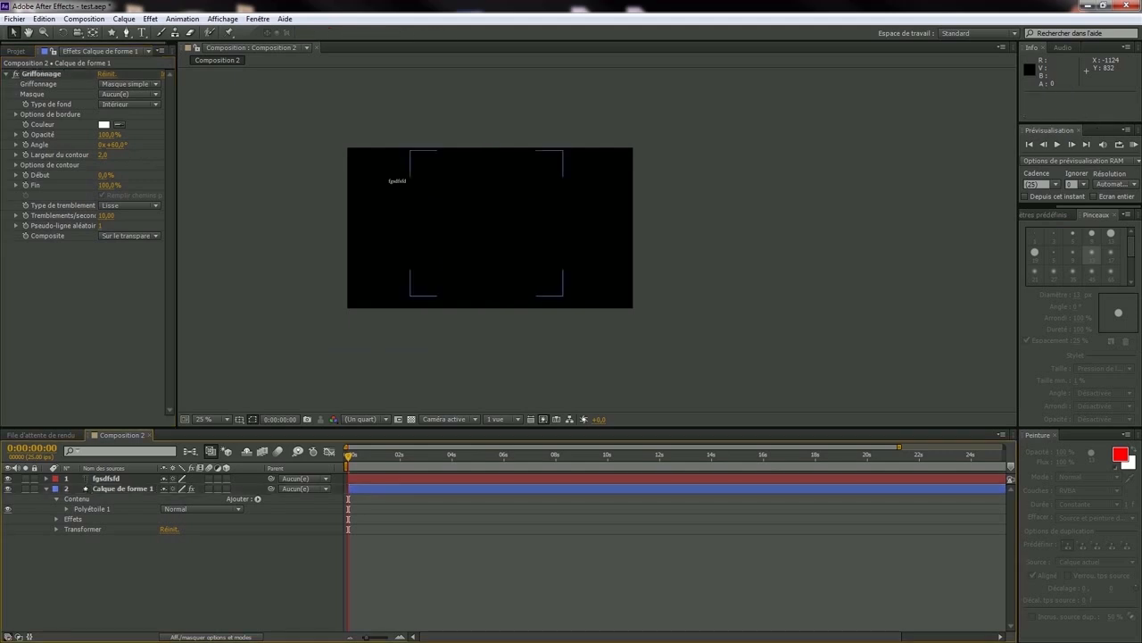
left_click(123, 489)
left_click(134, 571)
left_click(124, 489)
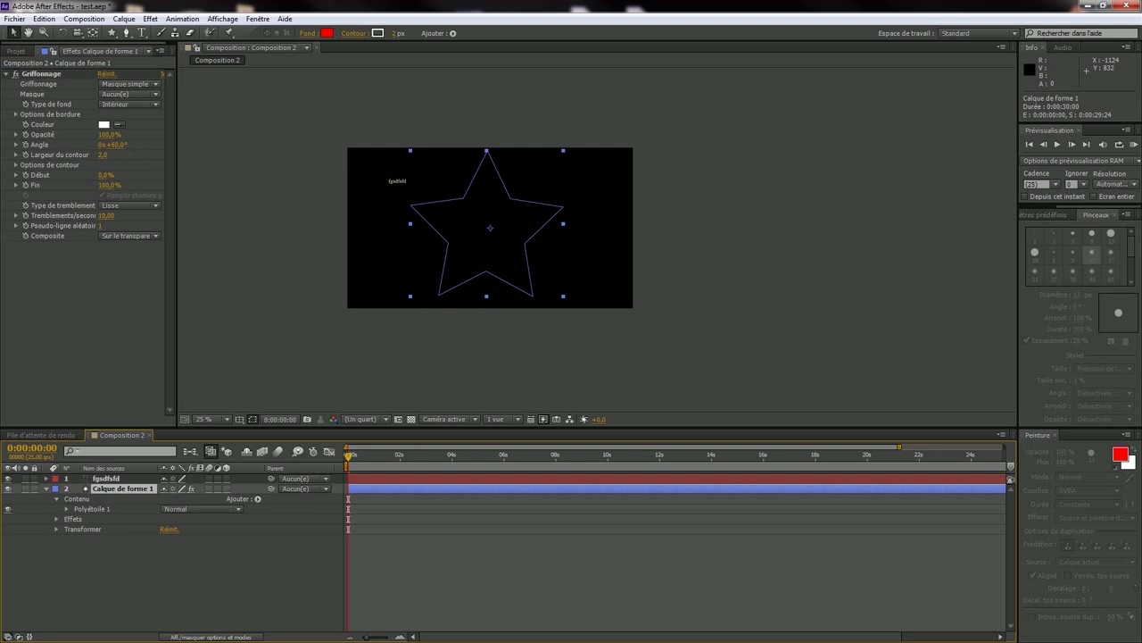
left_click(6, 74)
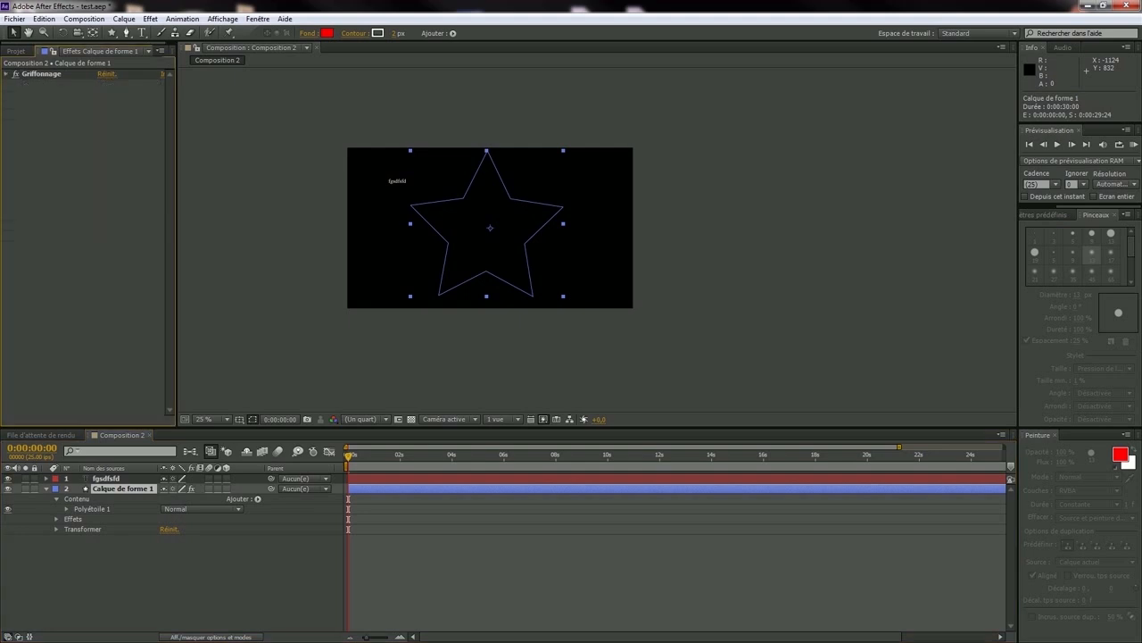
left_click(8, 73)
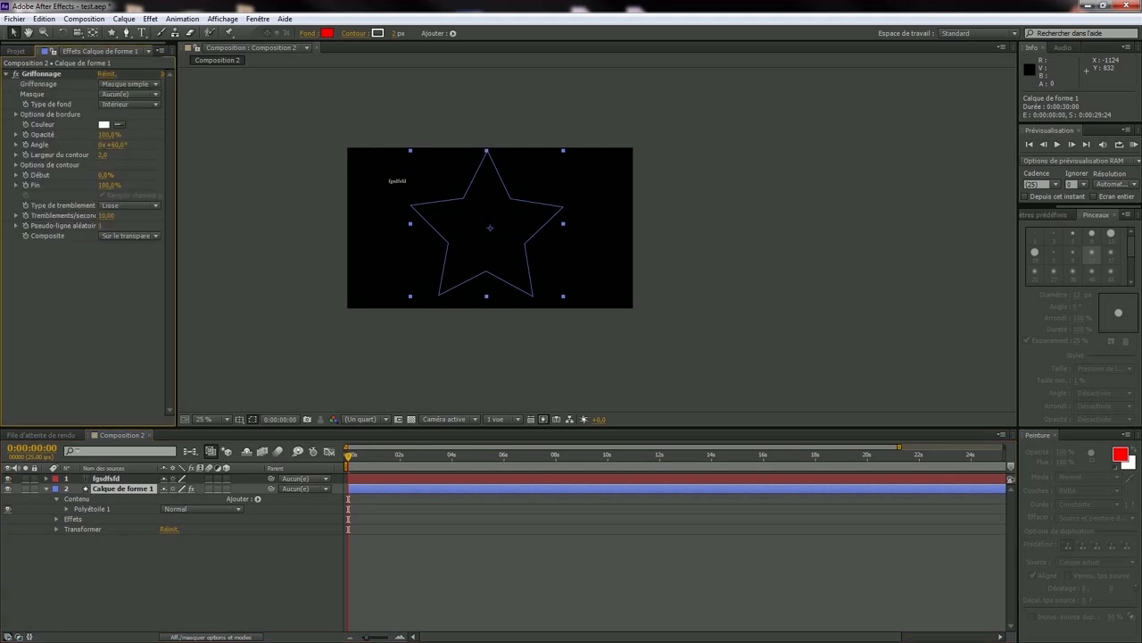
Set Griffonnage's angle to 40°, contour width to 6,6, tremblements per second to 4,20 and pseudo-ligne aléatoire to 27, and preview the animation.
left_click_drag(117, 144, 139, 144)
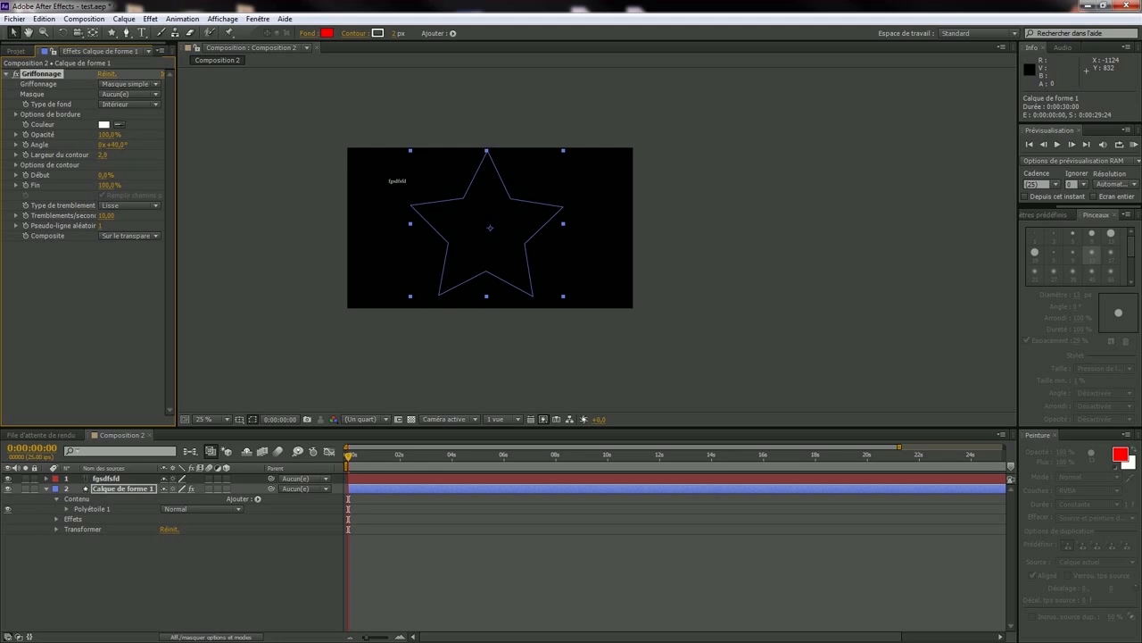
left_click_drag(103, 156, 91, 155)
left_click_drag(104, 215, 116, 226)
key("space")
left_click_drag(388, 456, 348, 456)
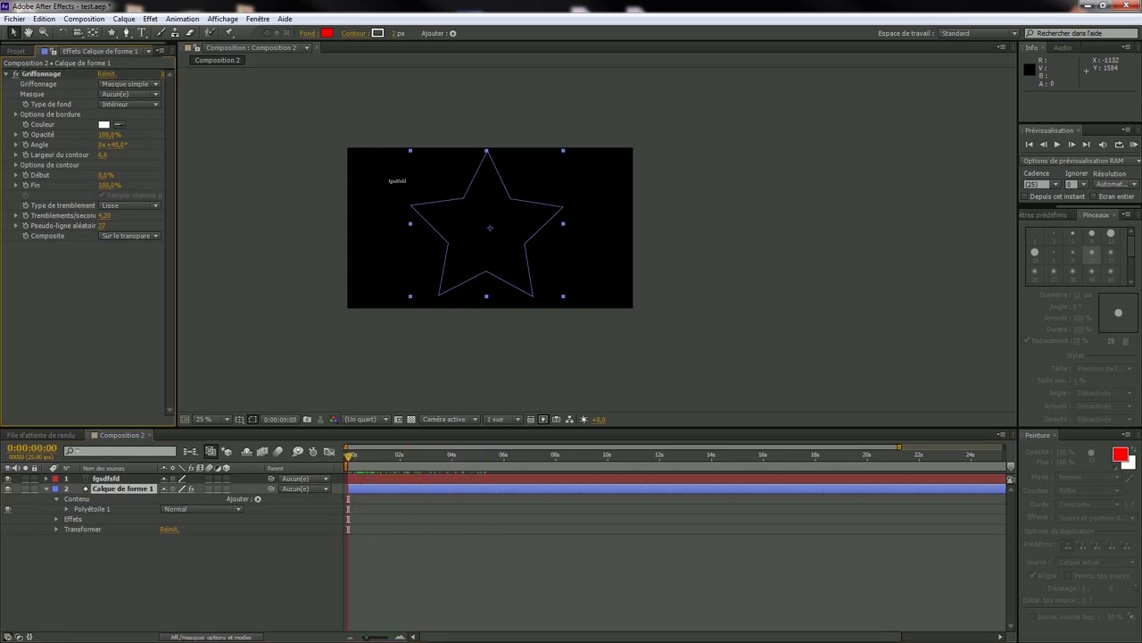
Remove the Griffonnage effect from Calque de forme 1, deselect the layer and return to the Project panel.
left_click(42, 74)
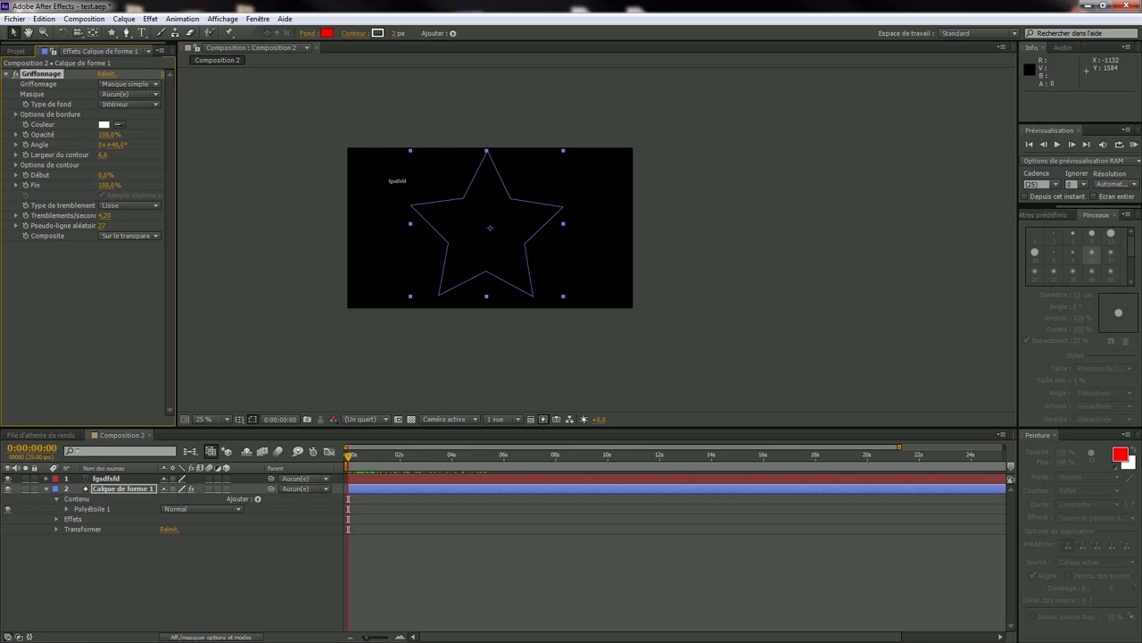
right_click(34, 77)
key("Escape")
right_click(33, 77)
left_click(77, 109)
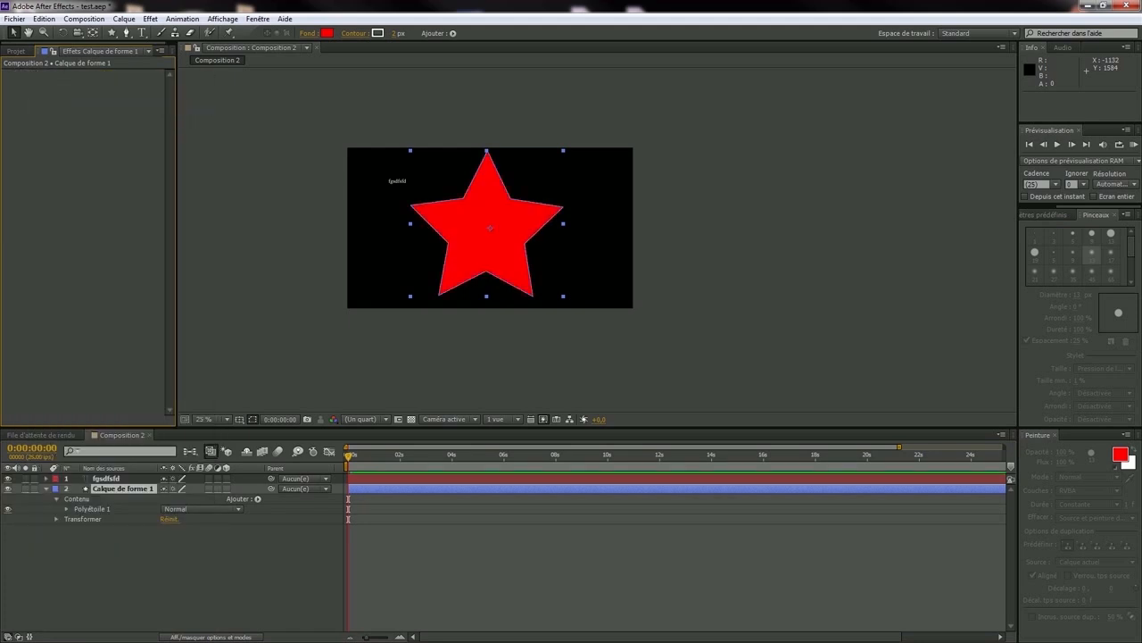
left_click(129, 564)
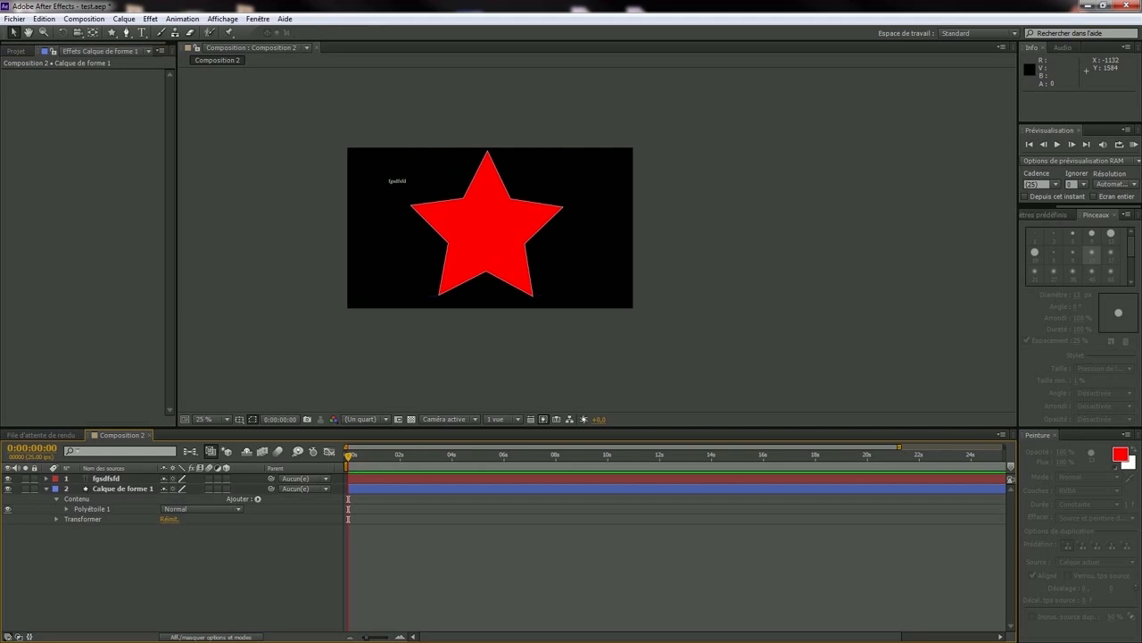
left_click(16, 50)
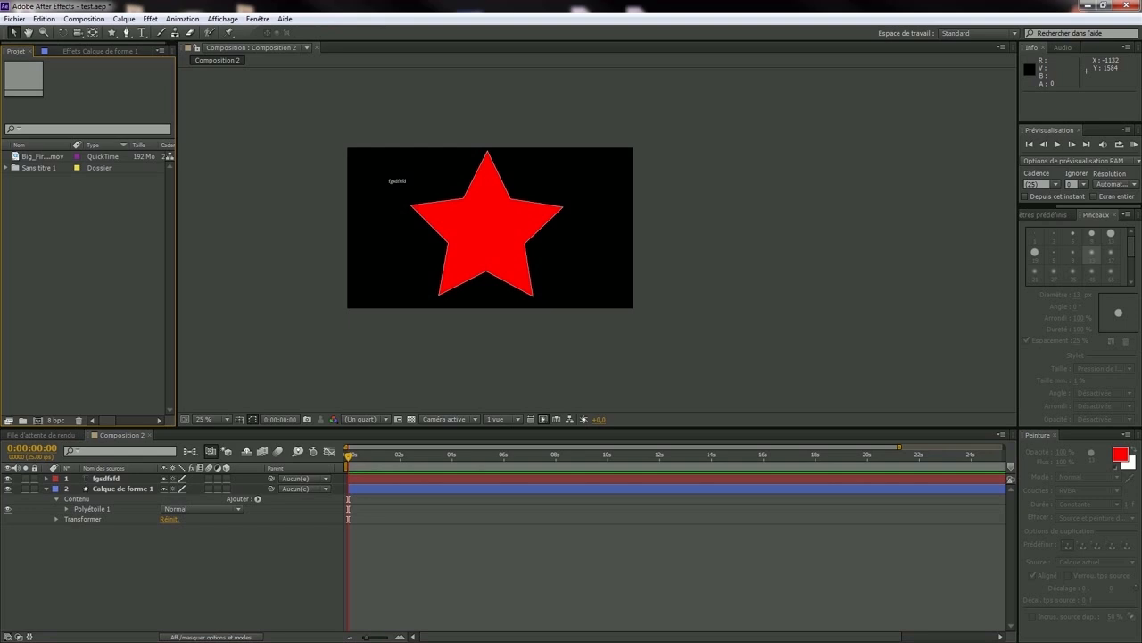
Shift the Composition 2 image within its viewer and display the viewer's list of composition options.
left_click(241, 223)
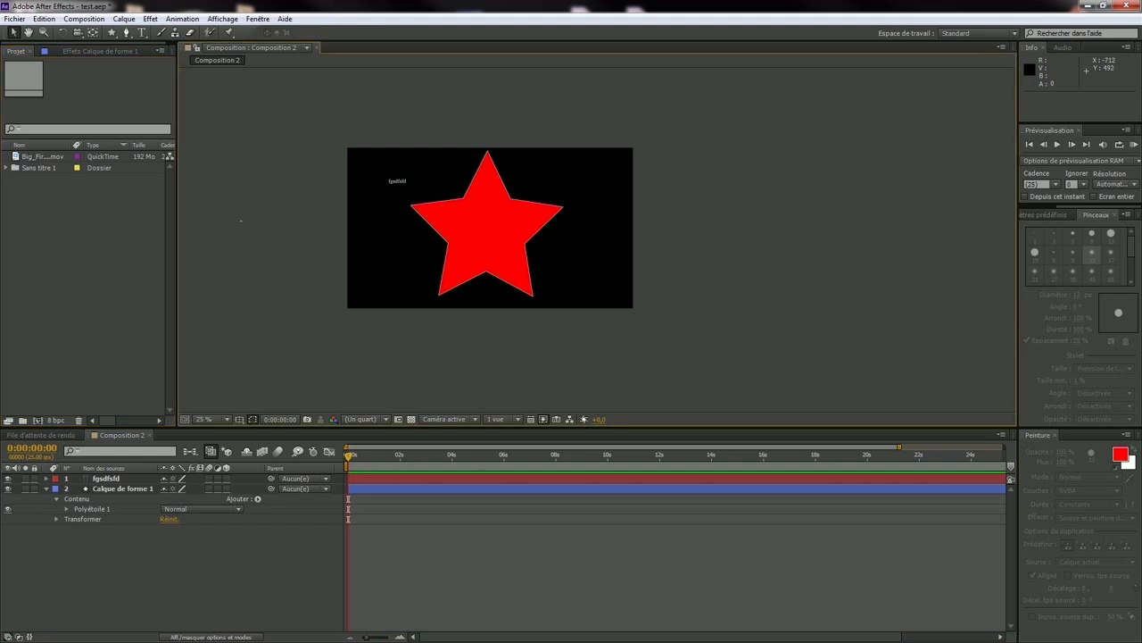
left_click_drag(422, 221, 499, 221)
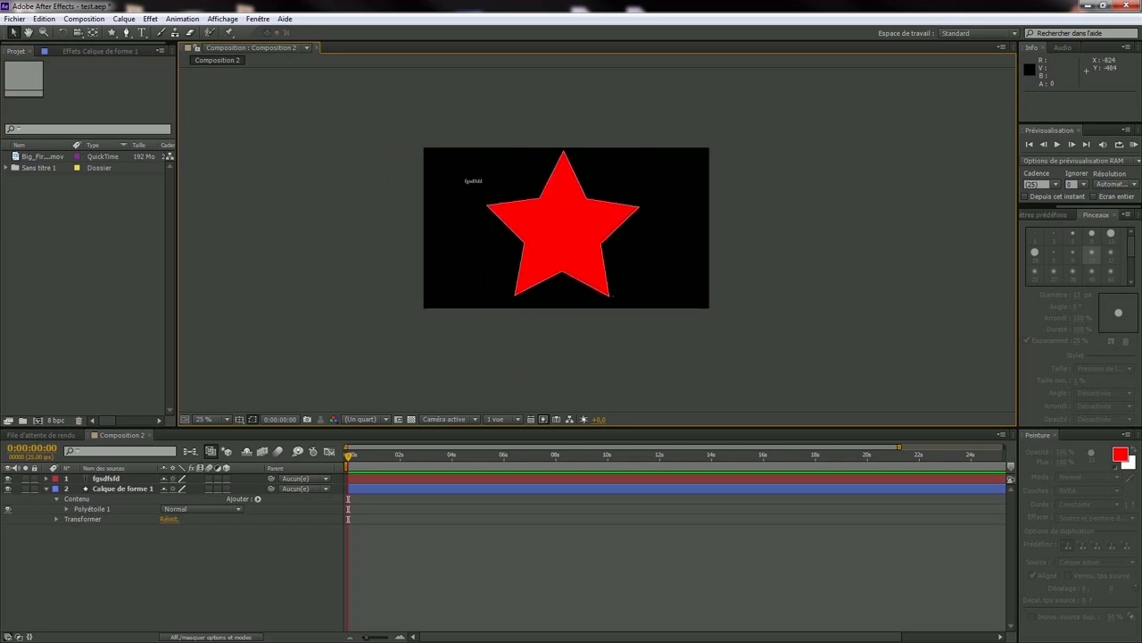
left_click(306, 47)
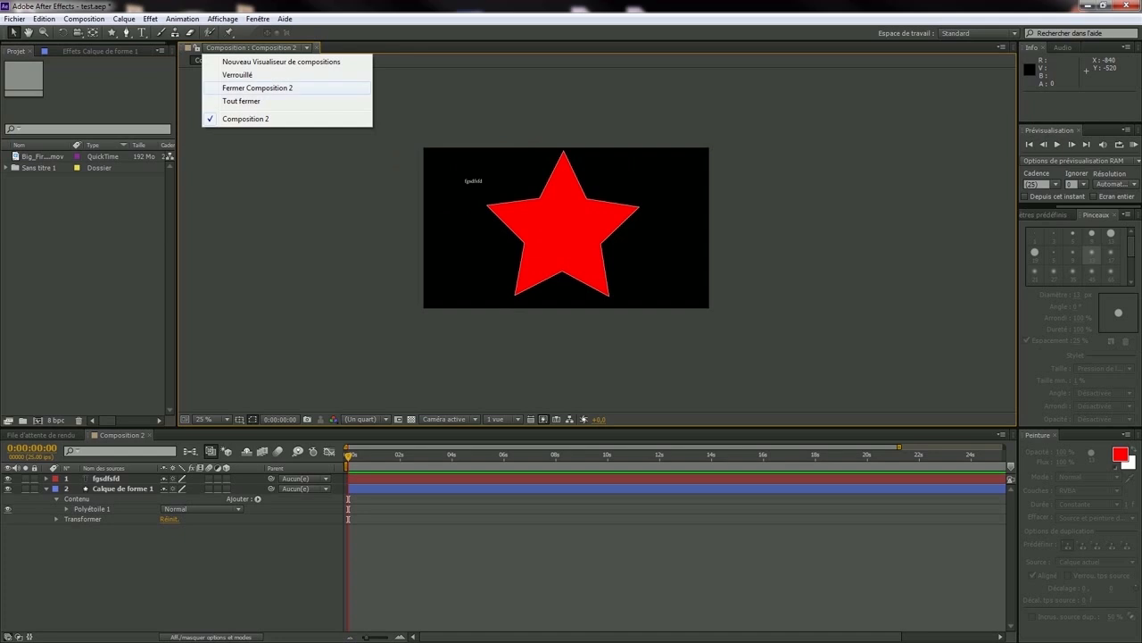
left_click(227, 153)
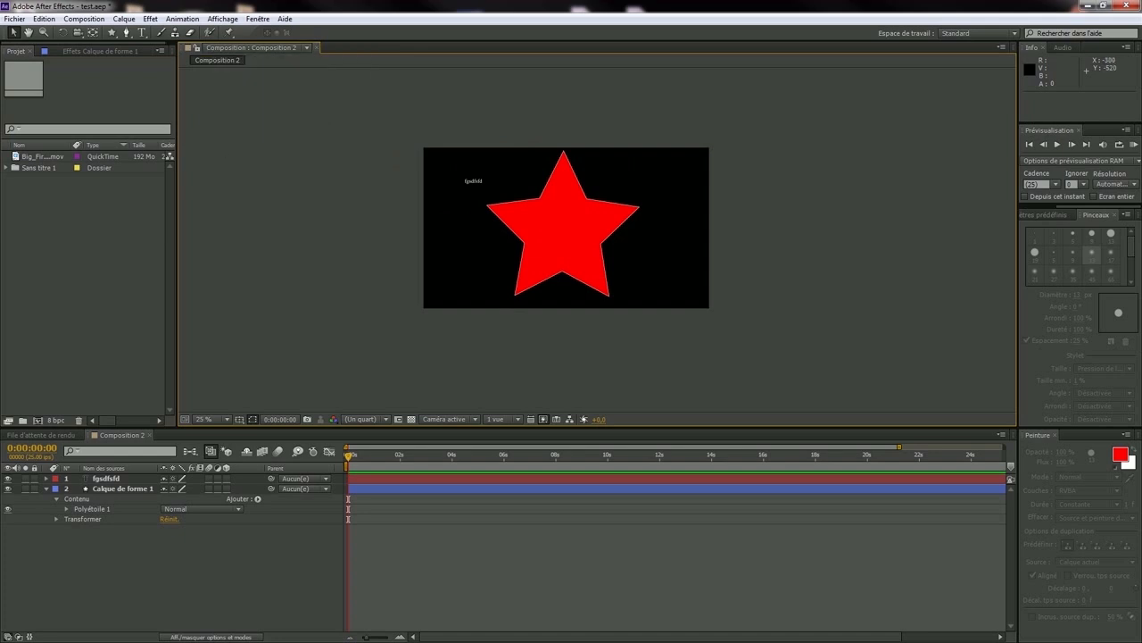
left_click_drag(528, 211, 487, 213)
Zoom the Composition 2 view in and out and look through the viewer's list of magnification values.
scroll(413, 223, "up", 1)
scroll(412, 223, "down", 1)
left_click(205, 418)
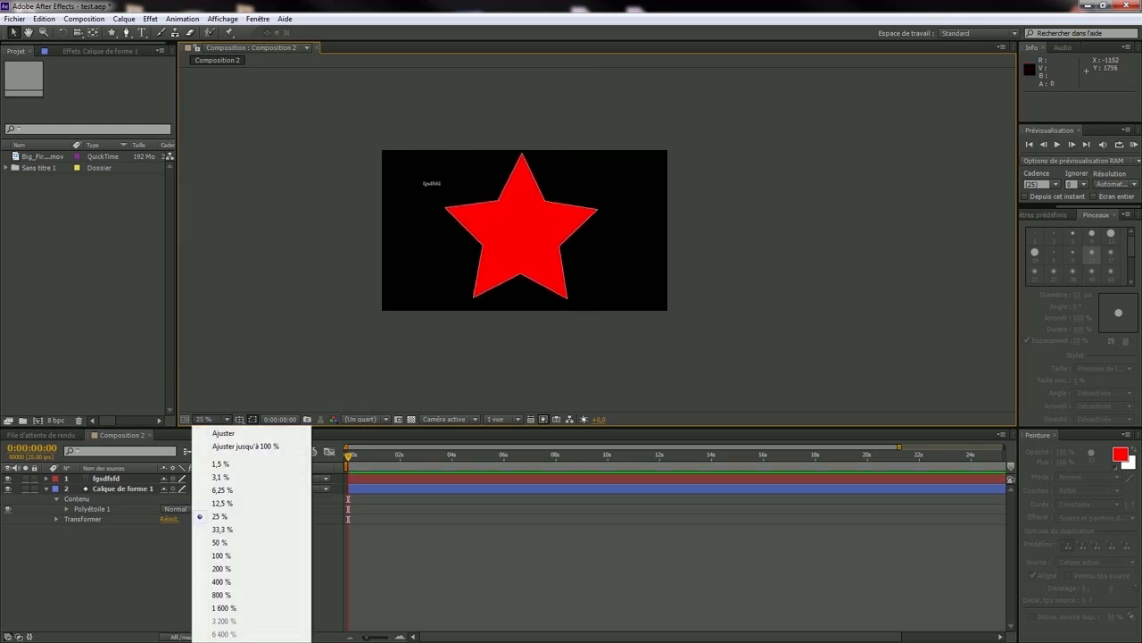
key("Escape")
scroll(522, 264, "up", 1)
scroll(522, 263, "down", 2)
scroll(522, 263, "up", 1)
left_click(207, 419)
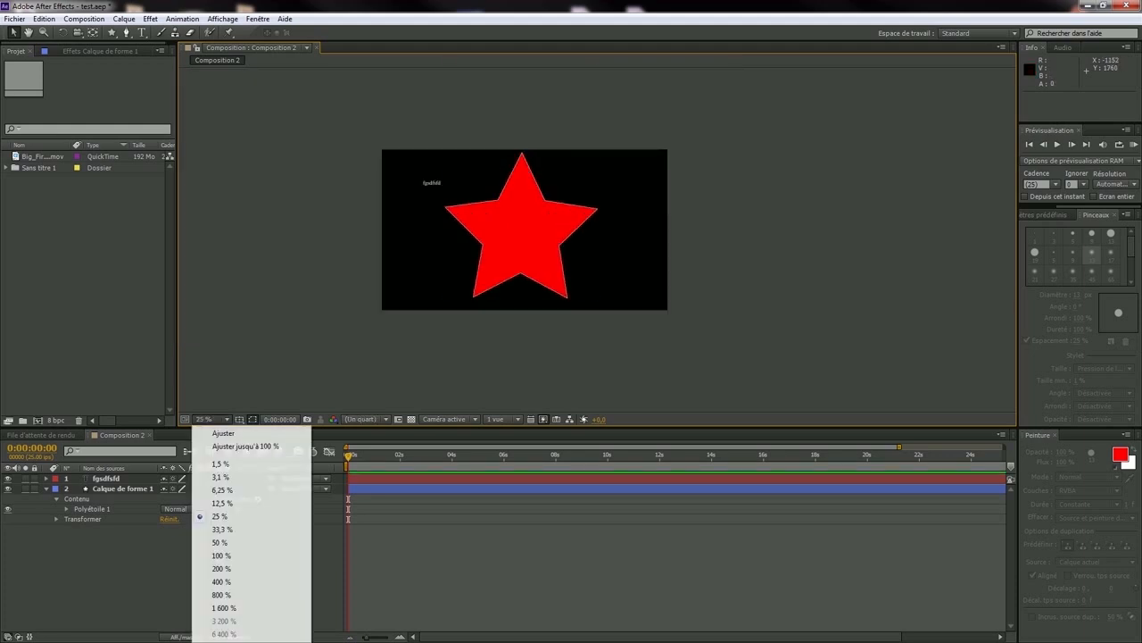
key("Escape")
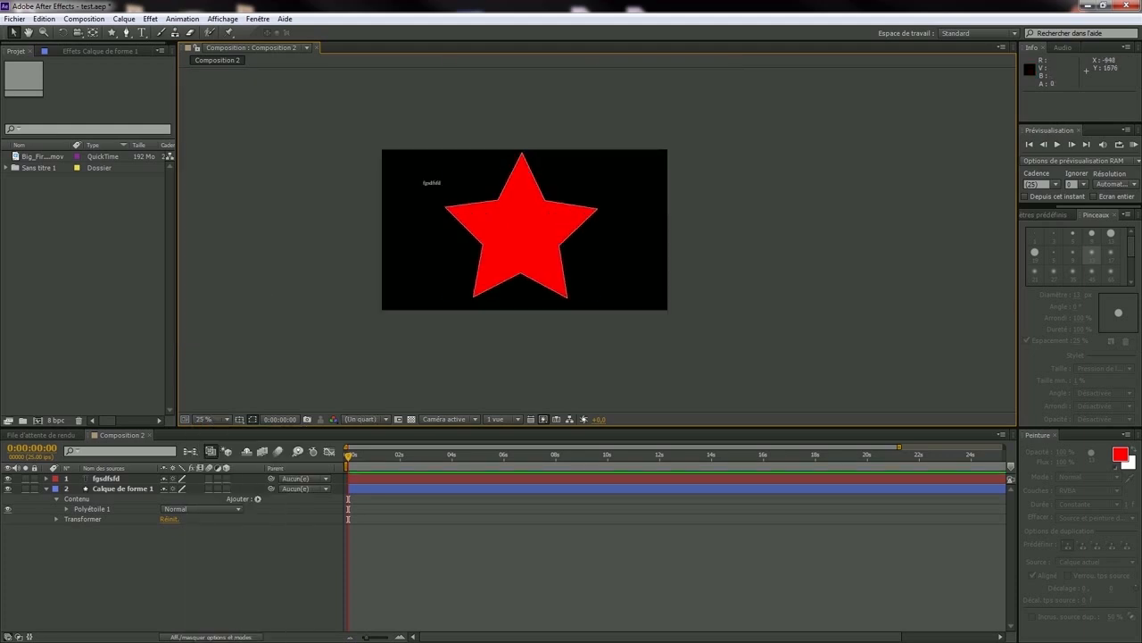
Fit the composition view up to 100 %, and set its magnification to 33,3 %.
left_click(206, 419)
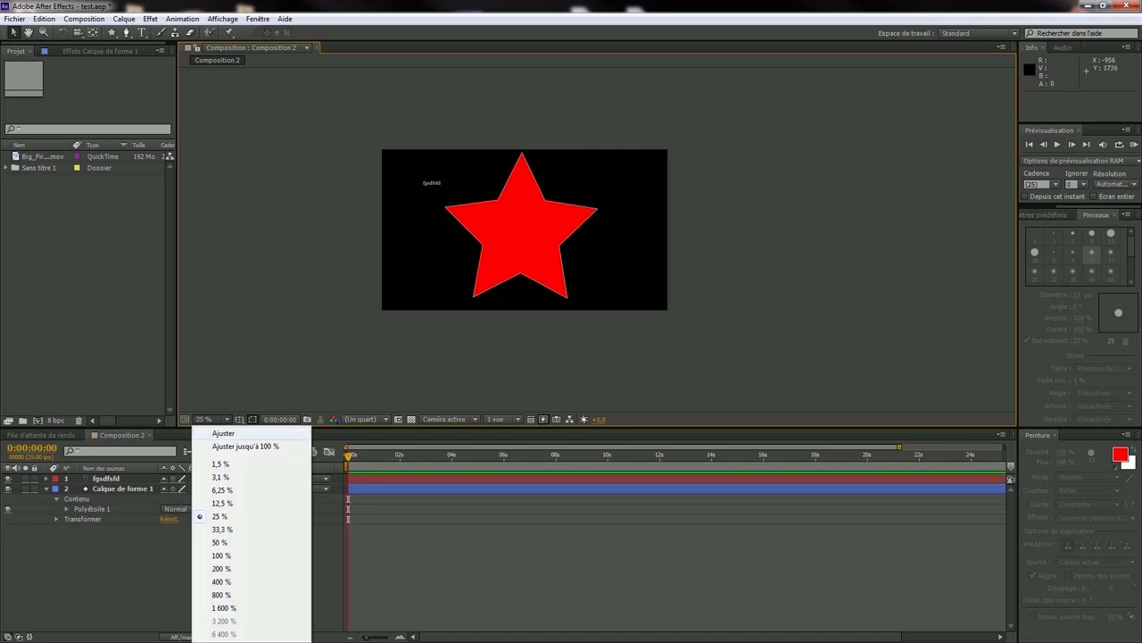
left_click(245, 445)
left_click(206, 419)
left_click(221, 529)
left_click(207, 419)
left_click(207, 418)
Overlay the Titre/Action sécurisés guides and the Grille proportionnelle on Composition 2 in turn, and switch the overlay off.
left_click(239, 419)
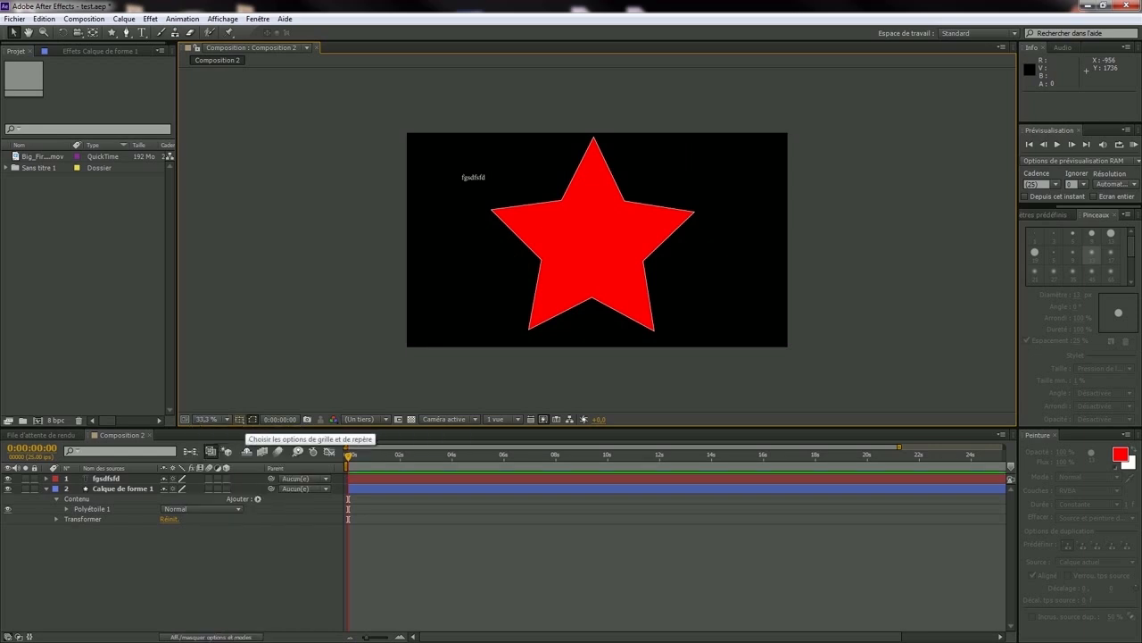
left_click(239, 418)
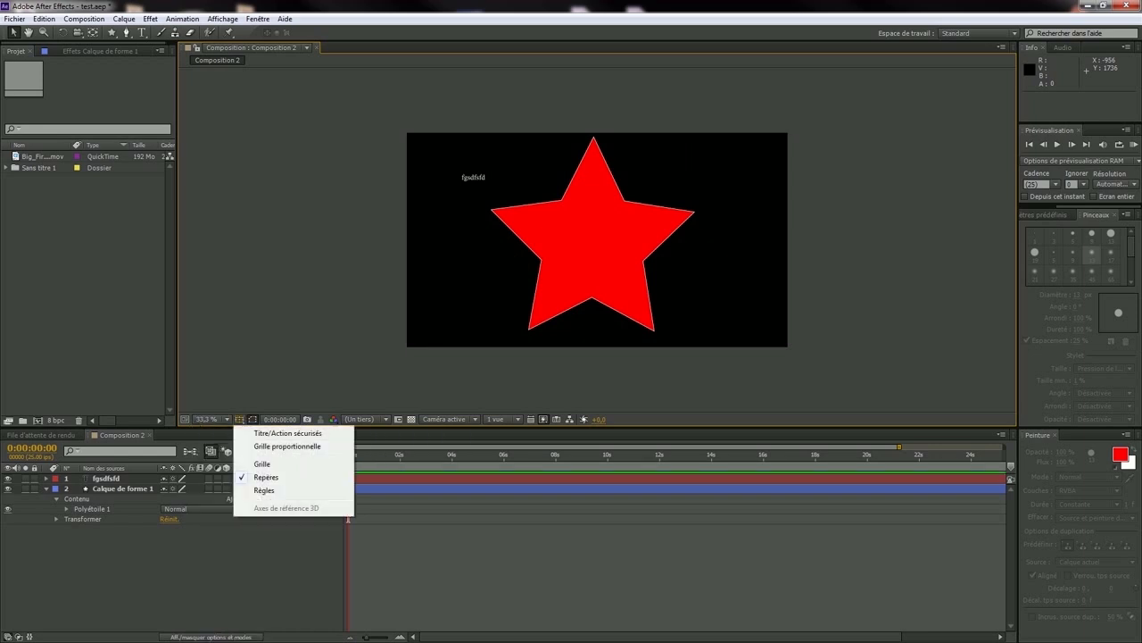
left_click(288, 433)
left_click(240, 418)
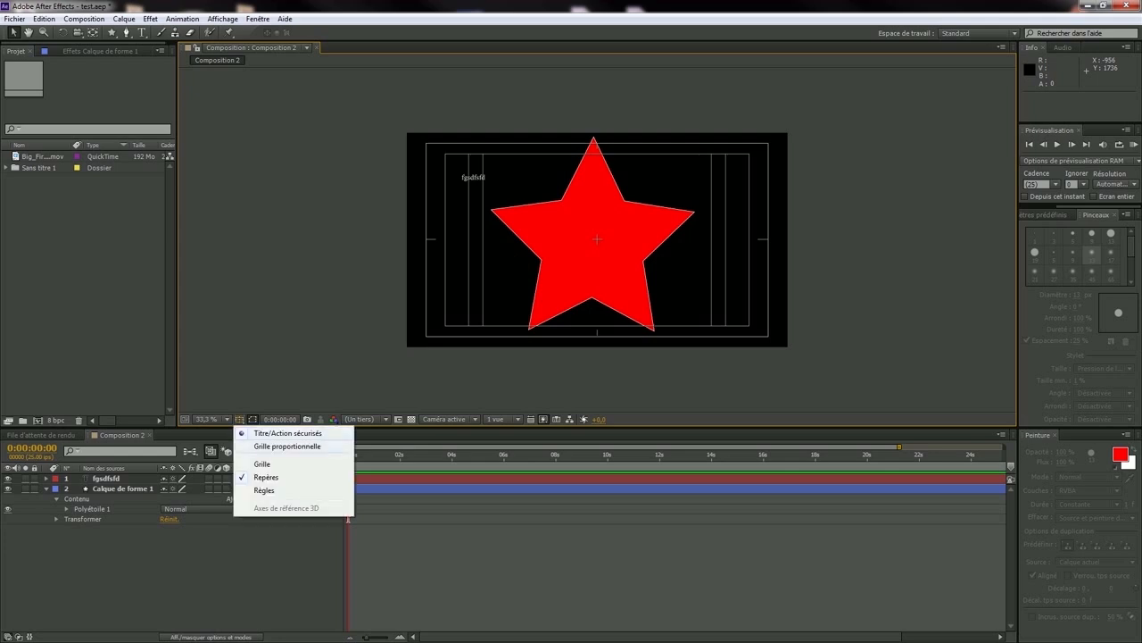
left_click(287, 445)
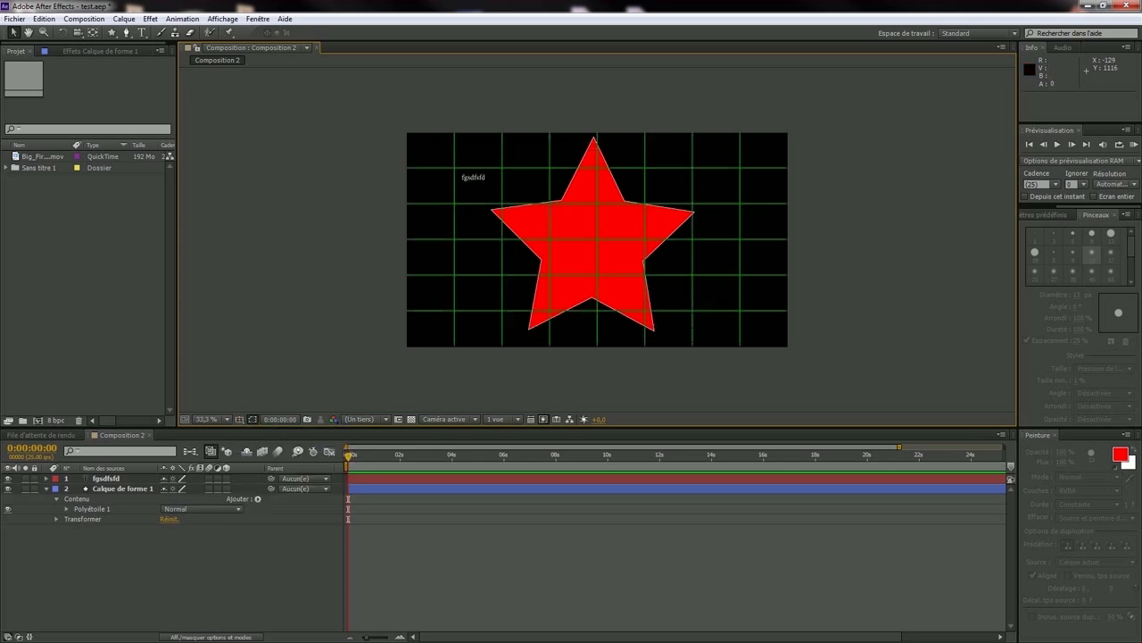
left_click(239, 419)
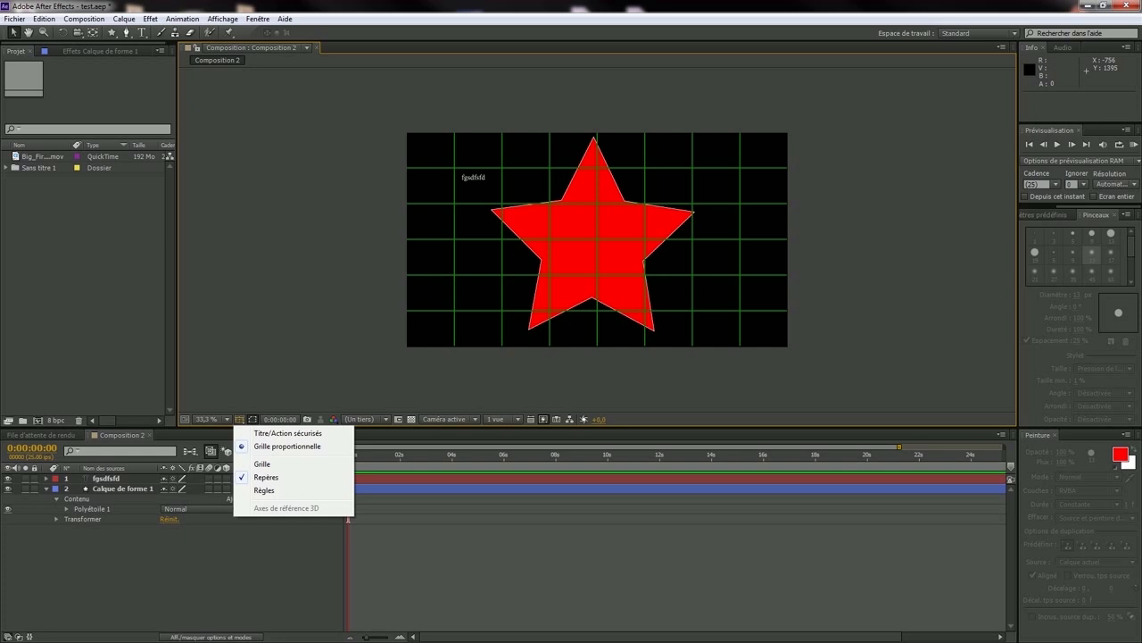
left_click(287, 433)
left_click(239, 419)
left_click(288, 433)
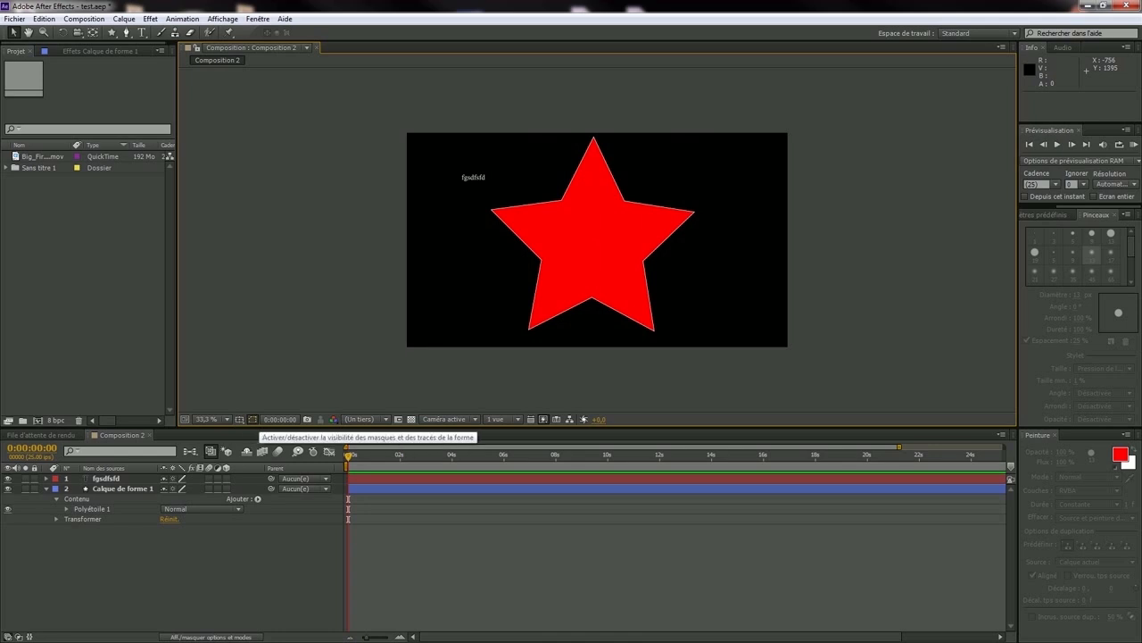
Select the red star in the viewer, deselect it and place the current-time indicator at the timeline's start.
left_click(595, 243)
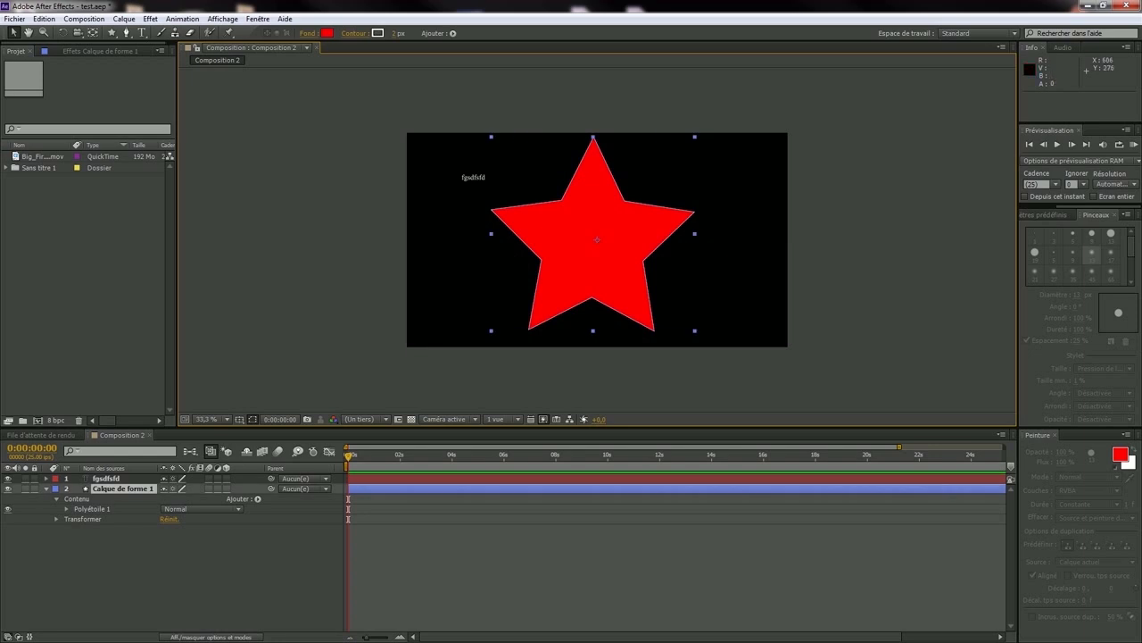
left_click(283, 398)
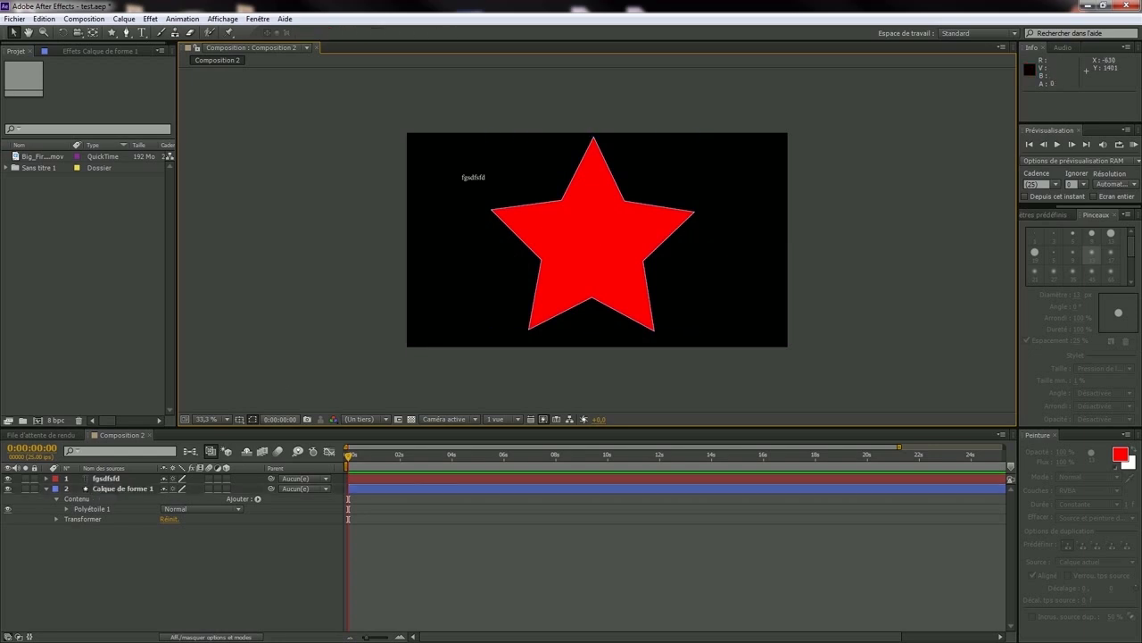
mouse_move(349, 456)
left_mouse_down()
mouse_move(526, 456)
mouse_move(348, 455)
left_mouse_up()
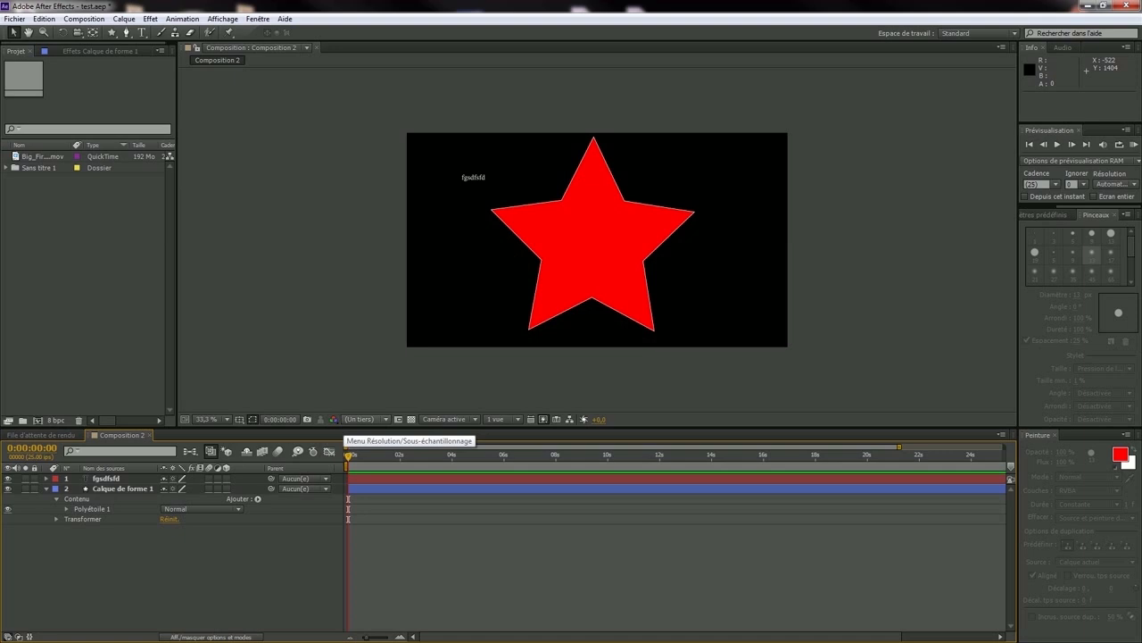
Move the current time to 0:00:00:18, set the viewer resolution to Intégrale and examine the star's outline at 100 %.
left_click(359, 419)
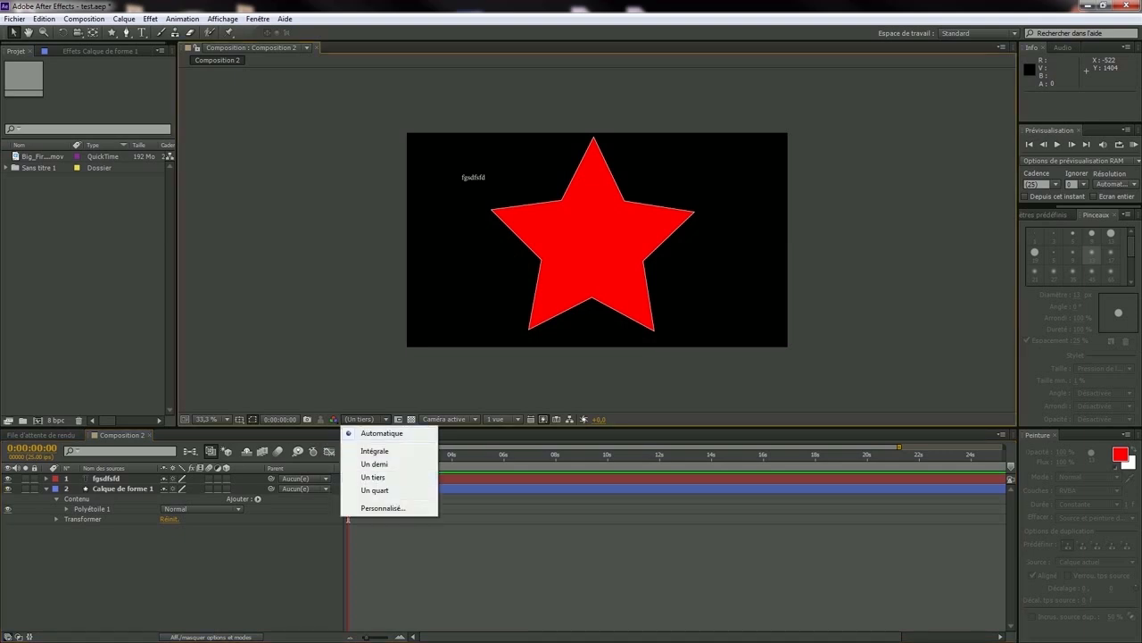
left_click(355, 362)
mouse_move(348, 456)
left_mouse_down()
mouse_move(387, 456)
mouse_move(348, 456)
mouse_move(367, 456)
left_mouse_up()
left_click(364, 419)
left_click(374, 451)
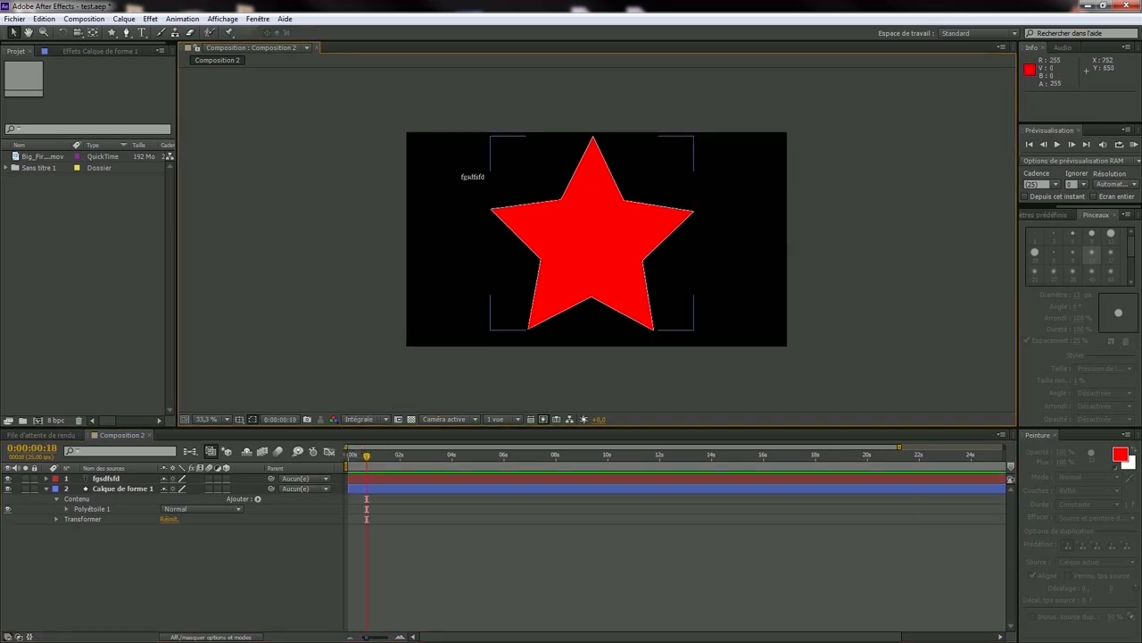
left_click_drag(556, 261, 516, 267)
scroll(516, 268, "up", 2)
left_click_drag(406, 255, 463, 287)
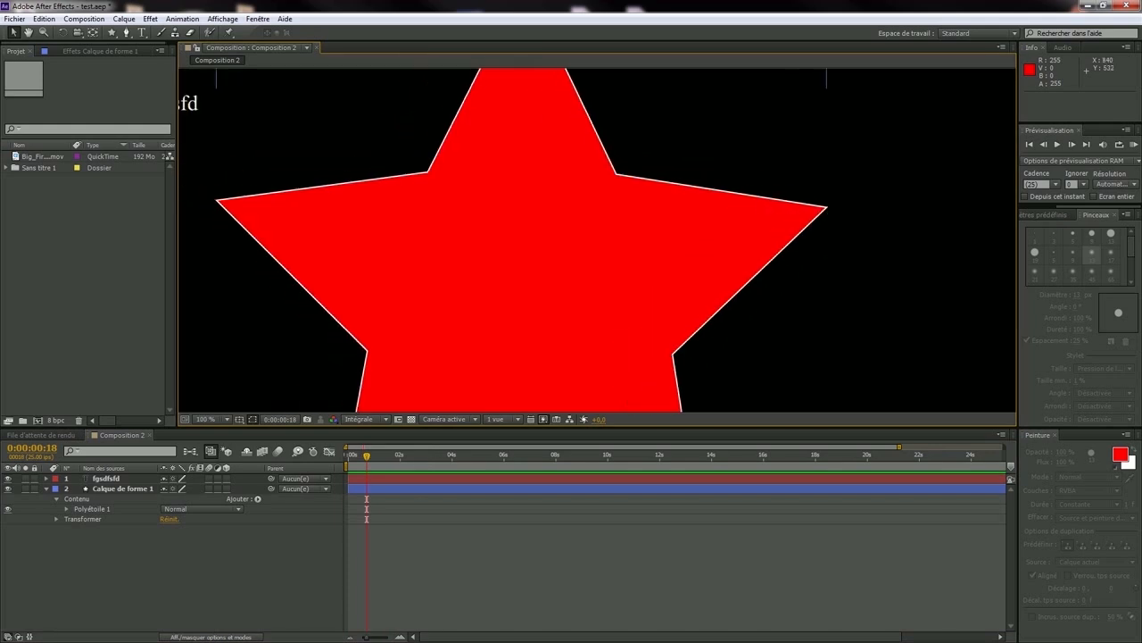
Lower the viewer resolution to Un demi, Un tiers and Un quart in turn to compare the image quality.
left_click(358, 419)
left_click(374, 463)
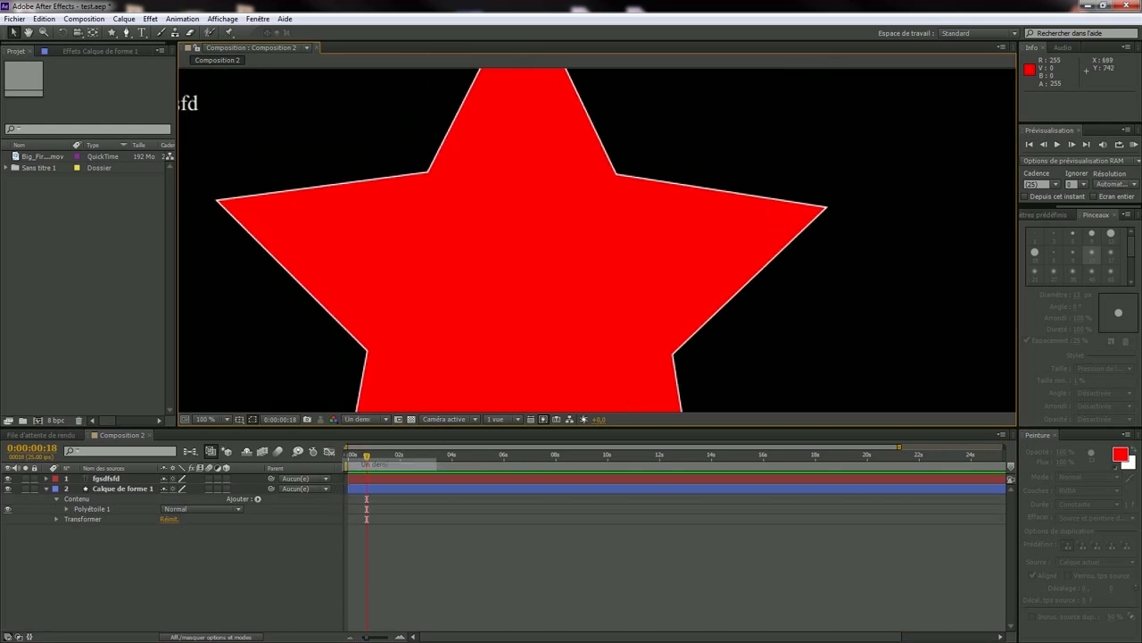
left_click(358, 419)
left_click(373, 477)
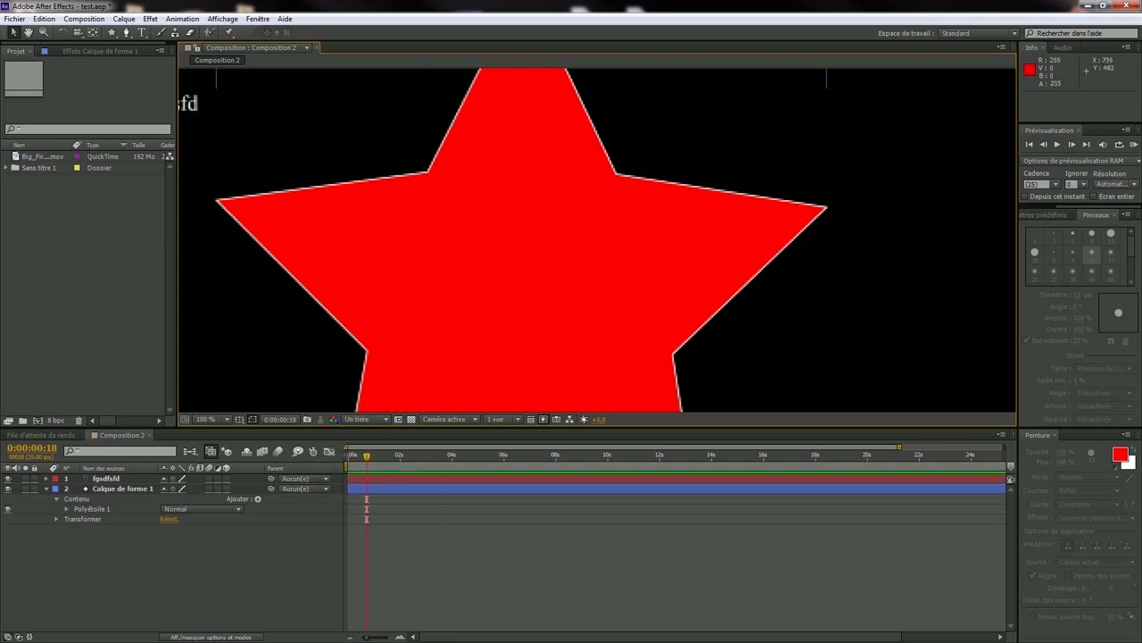
left_click(359, 419)
left_click(375, 490)
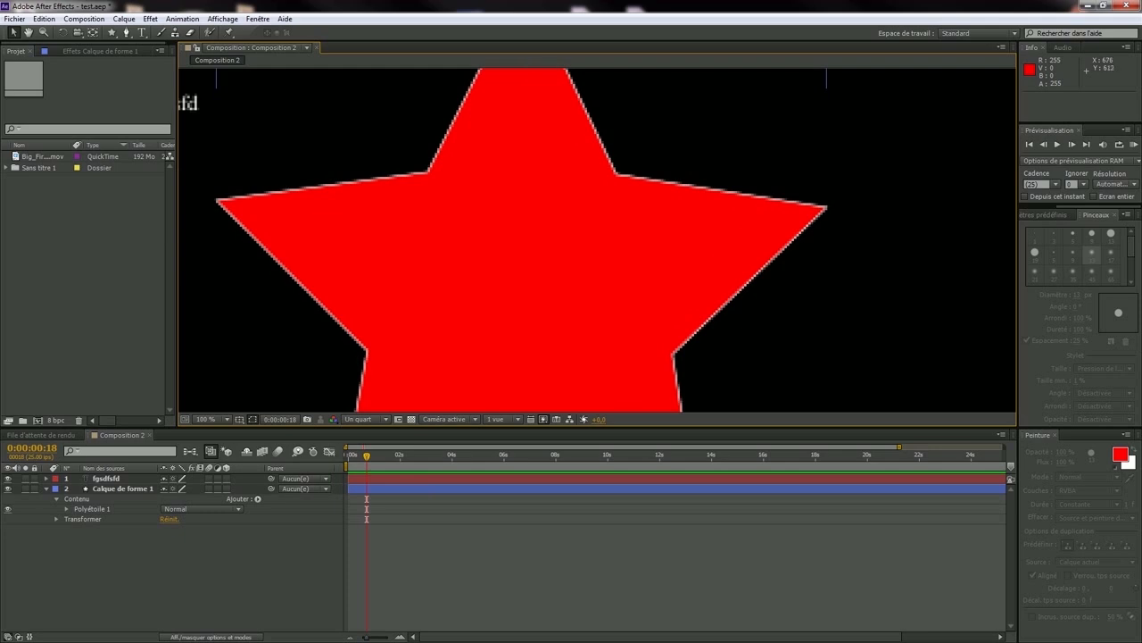
Reduce the view magnification to 50 % and set the viewer resolution to Automatique.
scroll(372, 310, "down", 1)
mouse_move(537, 296)
left_mouse_down()
mouse_move(484, 257)
mouse_move(403, 259)
mouse_move(467, 288)
mouse_move(535, 290)
left_mouse_up()
scroll(403, 259, "up", 1)
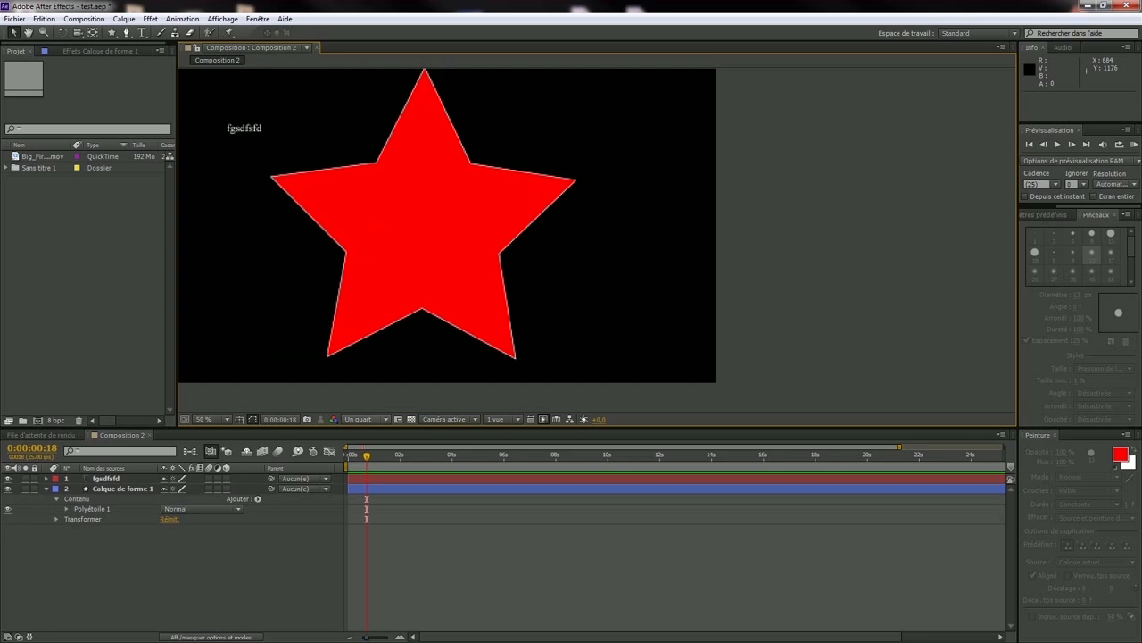
left_click(364, 419)
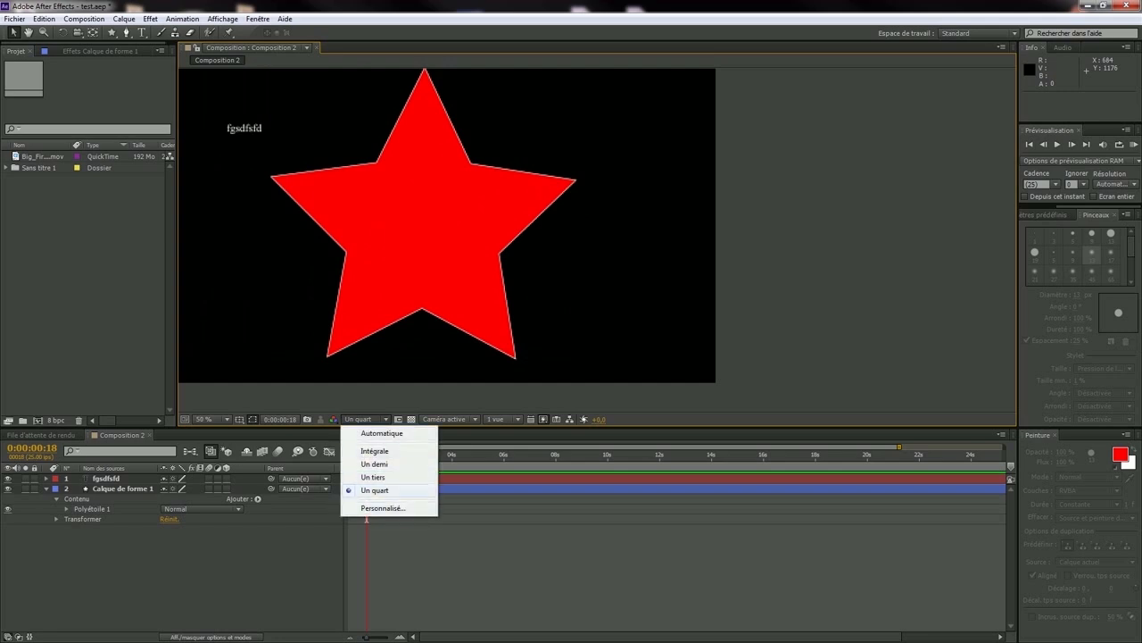
left_click(374, 463)
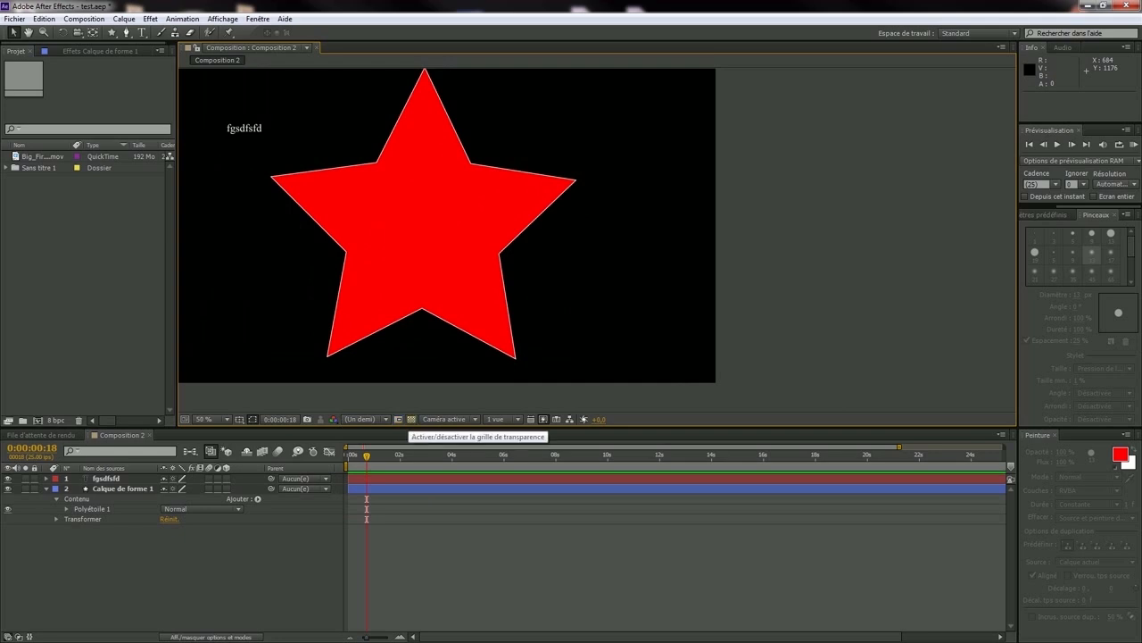
Turn on the transparency grid, examine the star against it at 25 %, and turn the grid off.
left_click(410, 418)
scroll(705, 241, "down", 2)
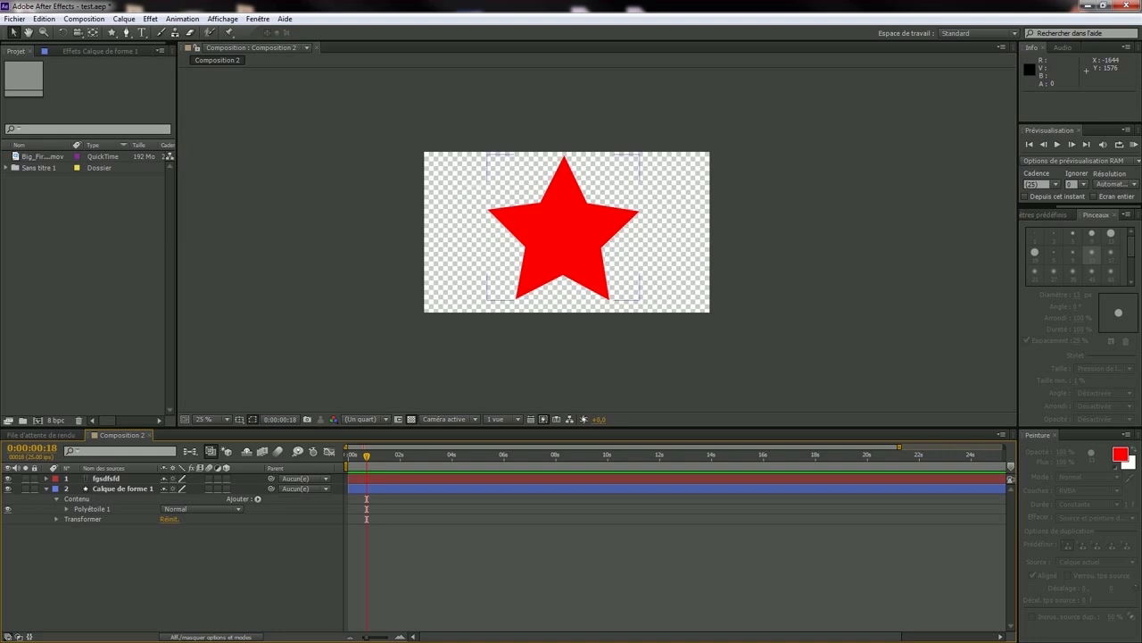
left_click(526, 255)
scroll(526, 254, "down", 1)
scroll(526, 254, "up", 1)
left_click_drag(525, 251, 474, 280)
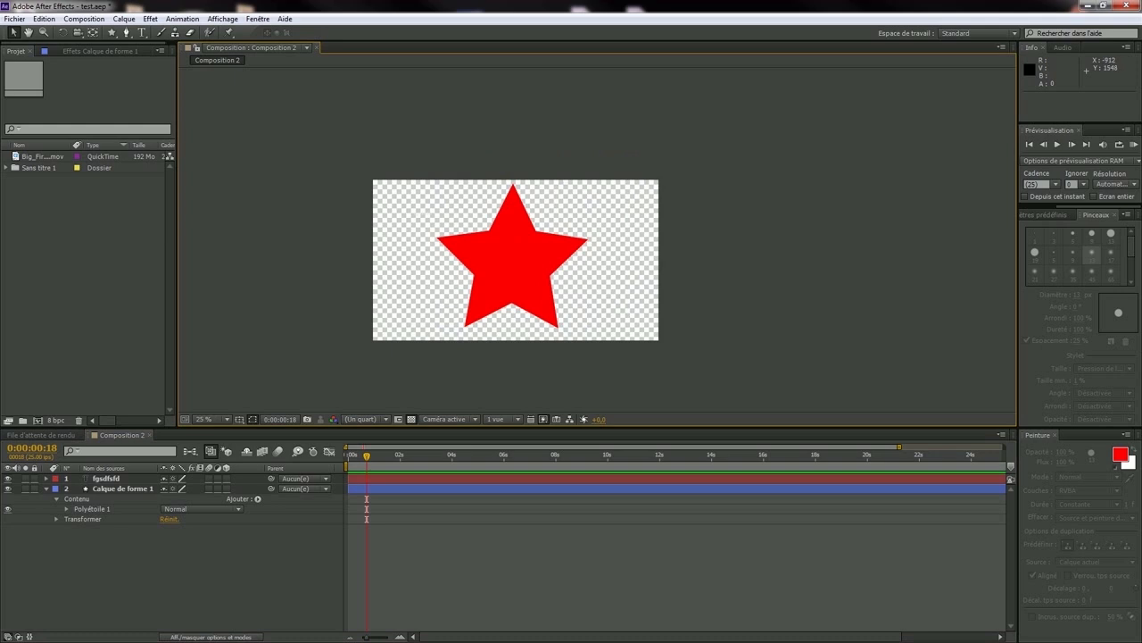
scroll(596, 233, "down", 1)
scroll(596, 233, "up", 1)
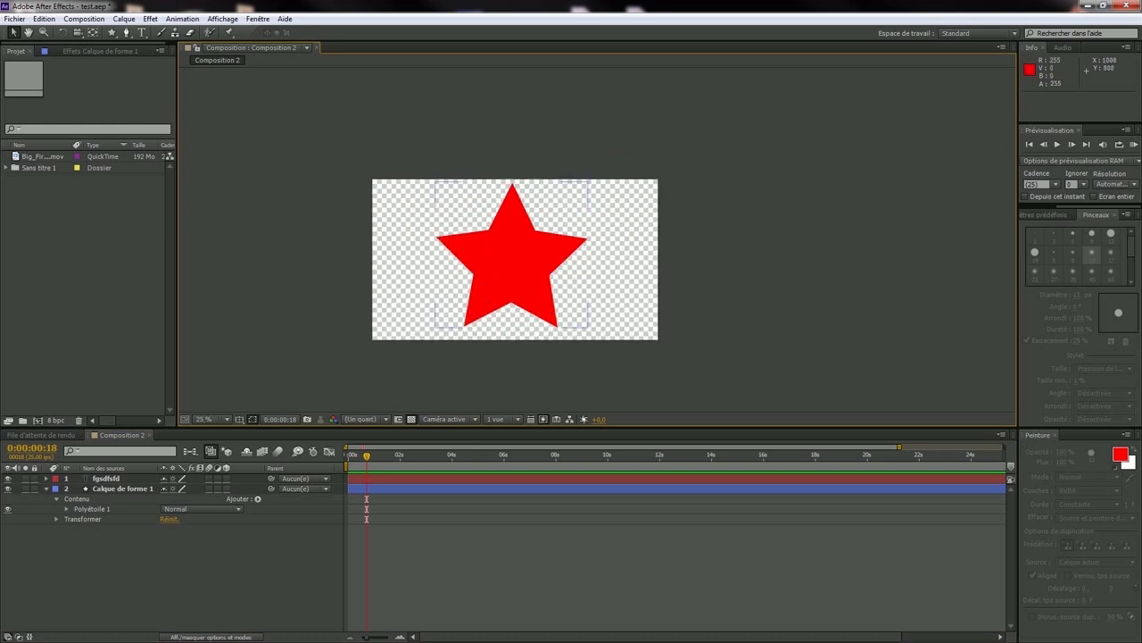
left_click(411, 418)
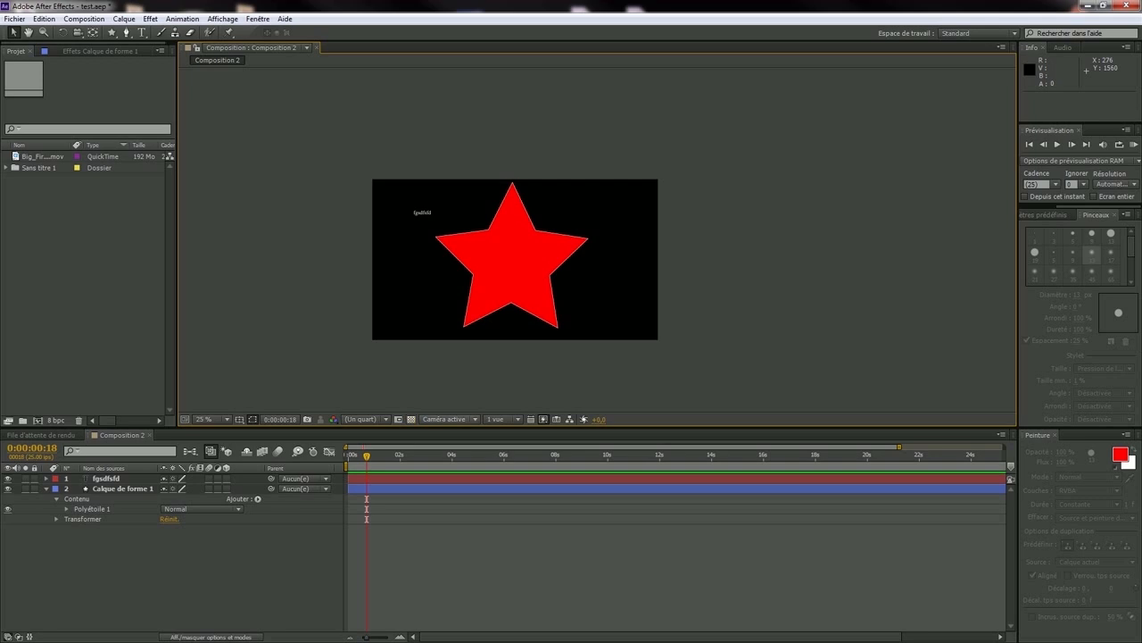
Look through the viewer's lists of 3D views and of view layouts without changing either.
left_click(446, 418)
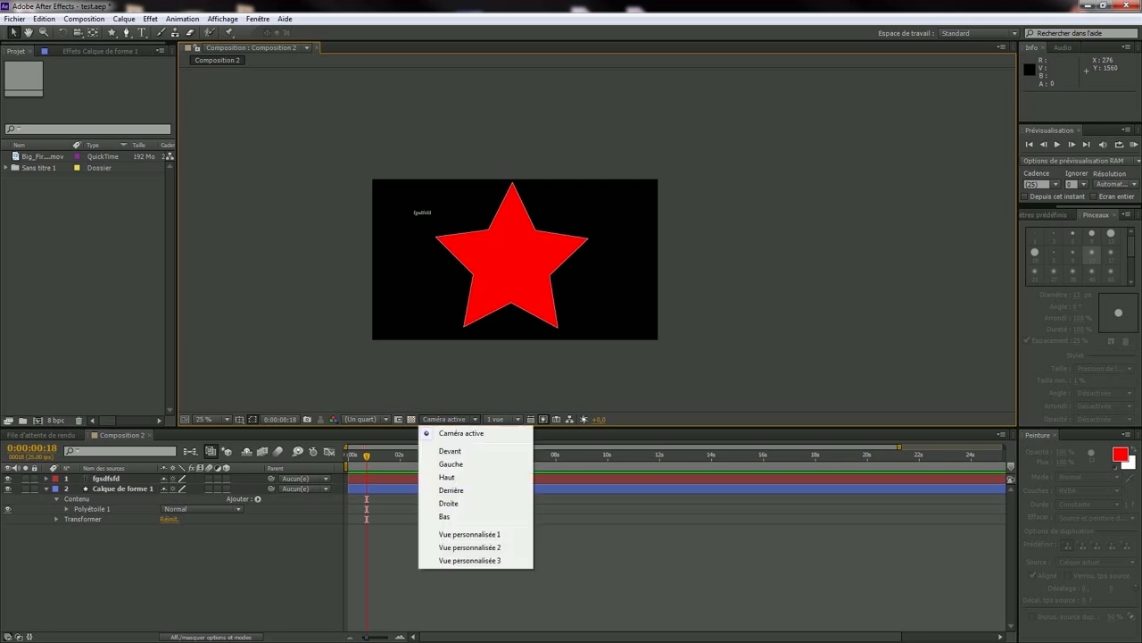
left_click(446, 419)
left_click(446, 419)
left_click(327, 383)
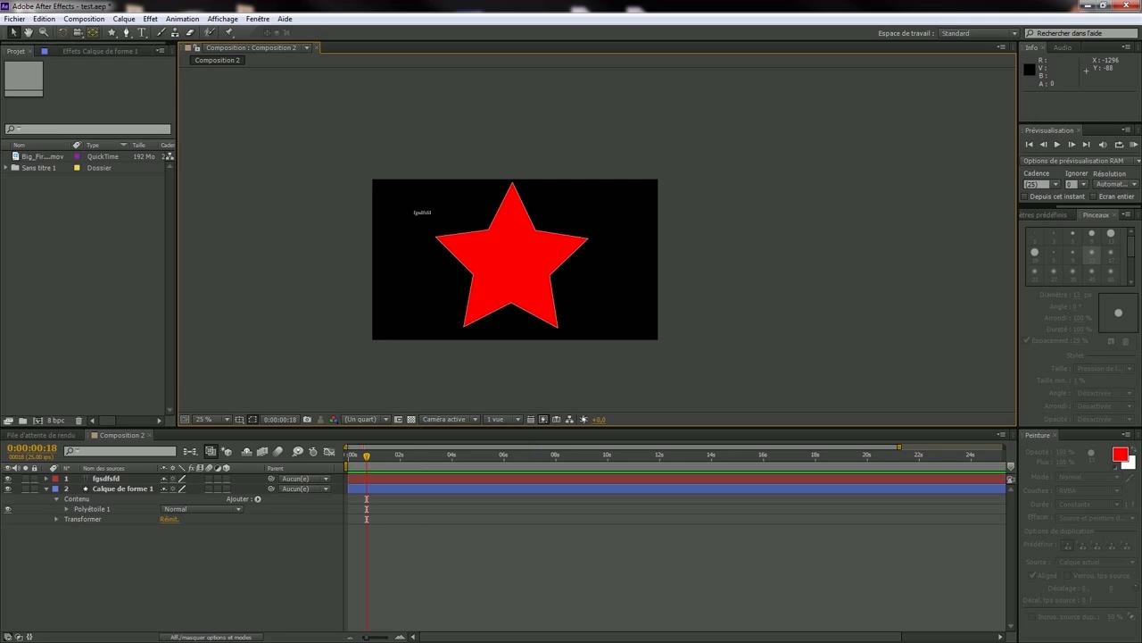
left_click(499, 418)
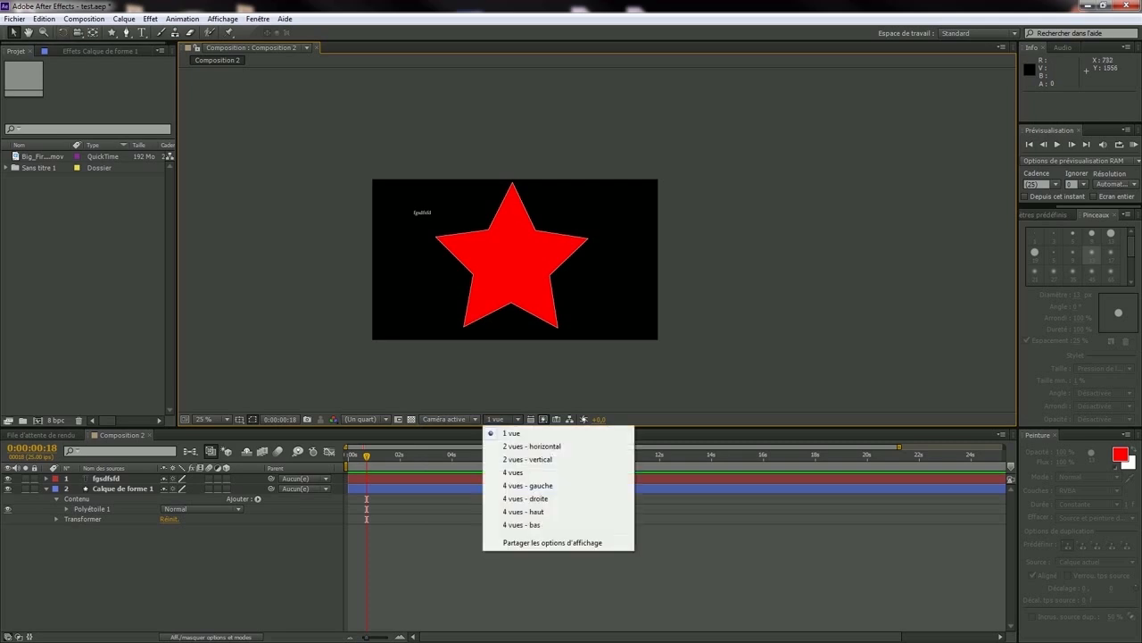
key("Escape")
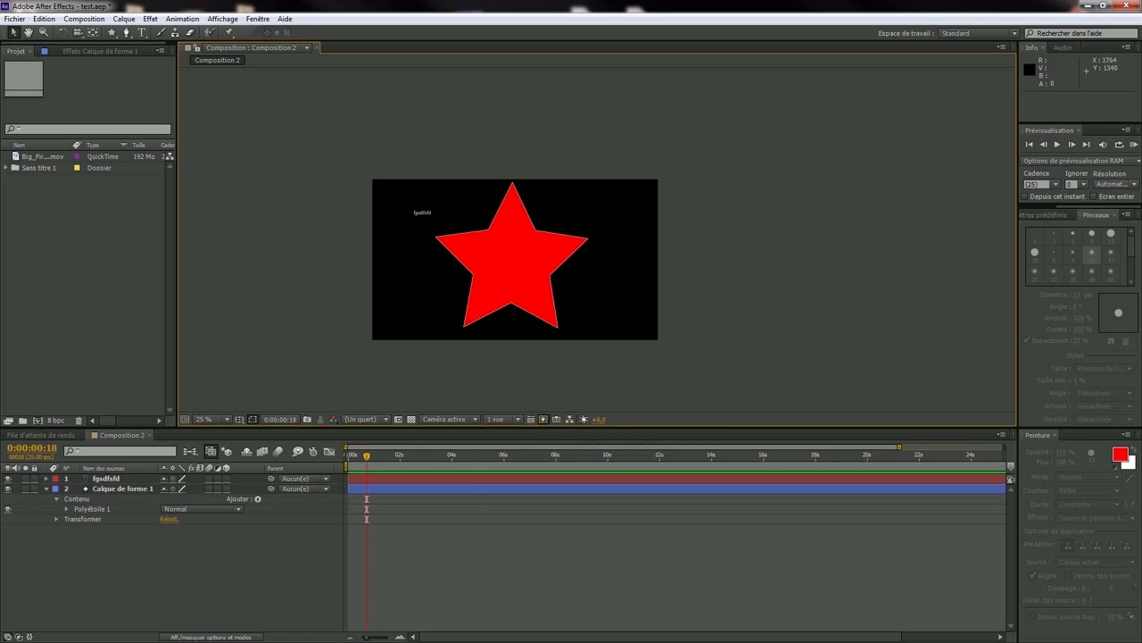
Scrub the timeline to about 11 s and back to its start, and collapse the properties of Calque de forme 1.
left_click(166, 559)
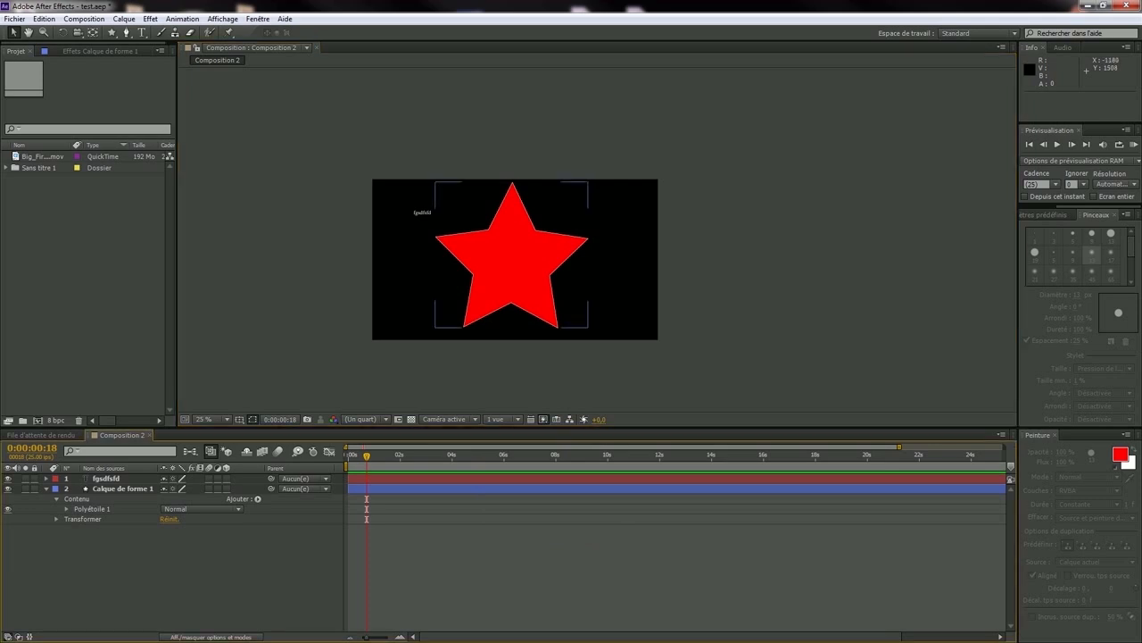
left_click_drag(367, 456, 636, 456)
key("Home")
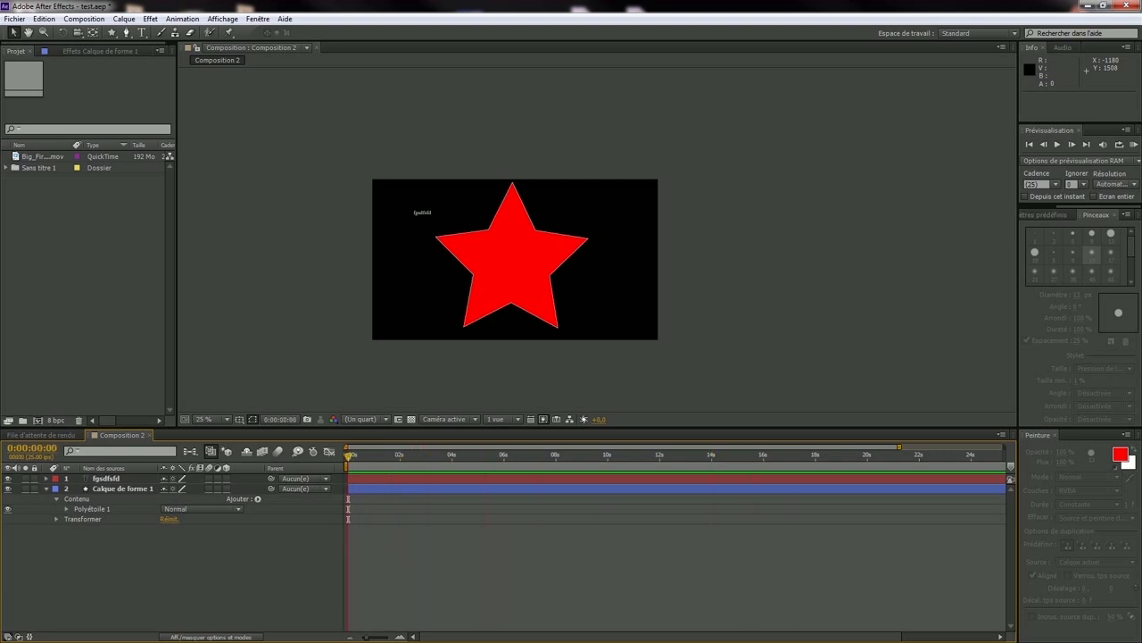
left_click(47, 488)
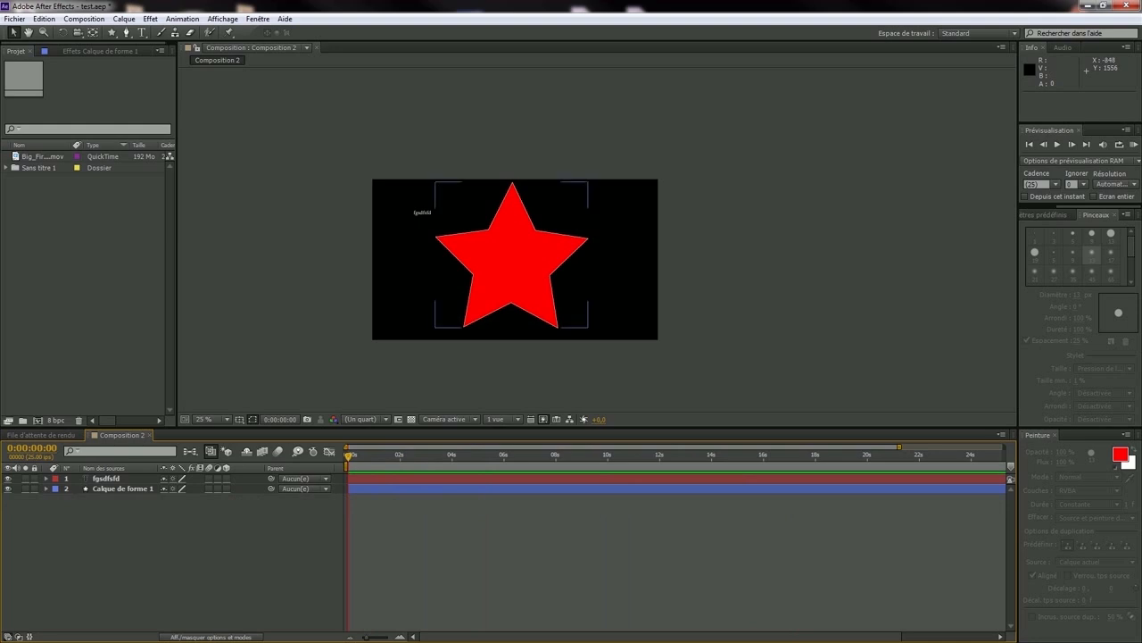
Select the two layers in turn, and add Big_Fire_02.mov to Composition 2 between fgsdfsfd and Calque de forme 1.
left_click(123, 488)
left_click(106, 479)
left_click(116, 488)
left_click_drag(24, 157, 107, 483)
left_click(179, 539)
mouse_move(348, 456)
left_mouse_down()
mouse_move(471, 456)
mouse_move(348, 456)
left_mouse_up()
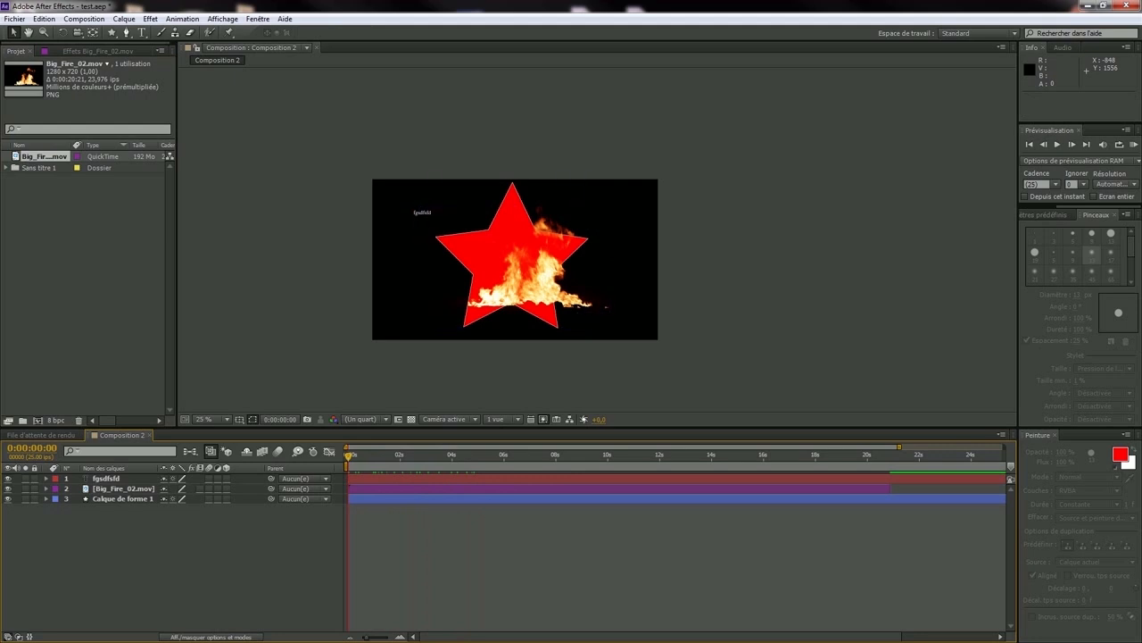
Try the Grès label colour on Calque de forme 1 and settle on Cyan as its label.
left_click(54, 498)
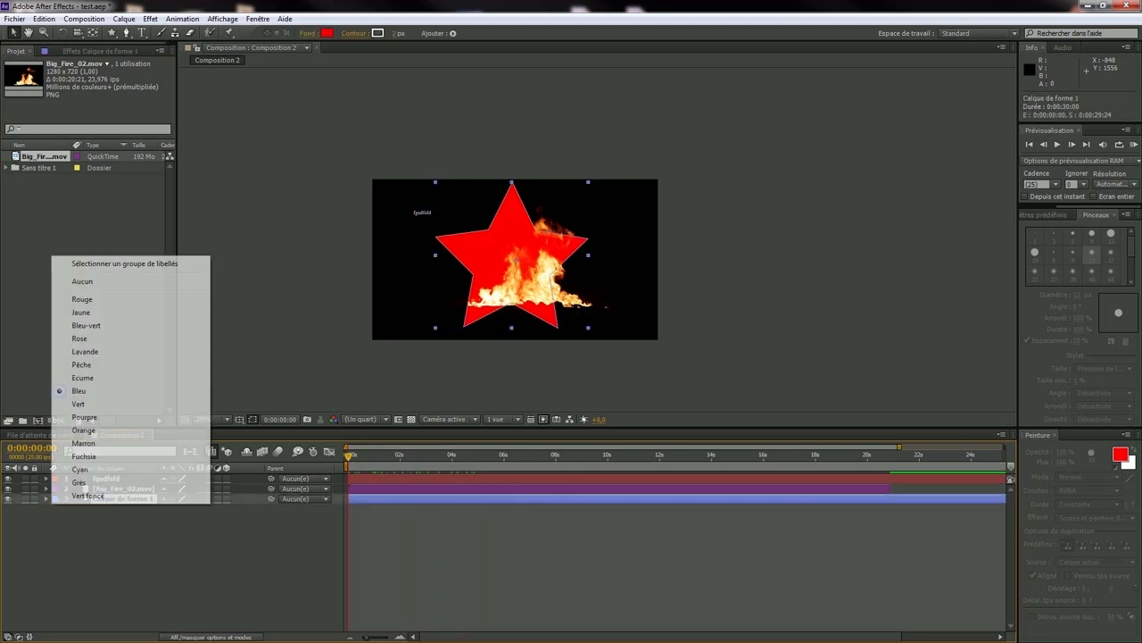
left_click(89, 486)
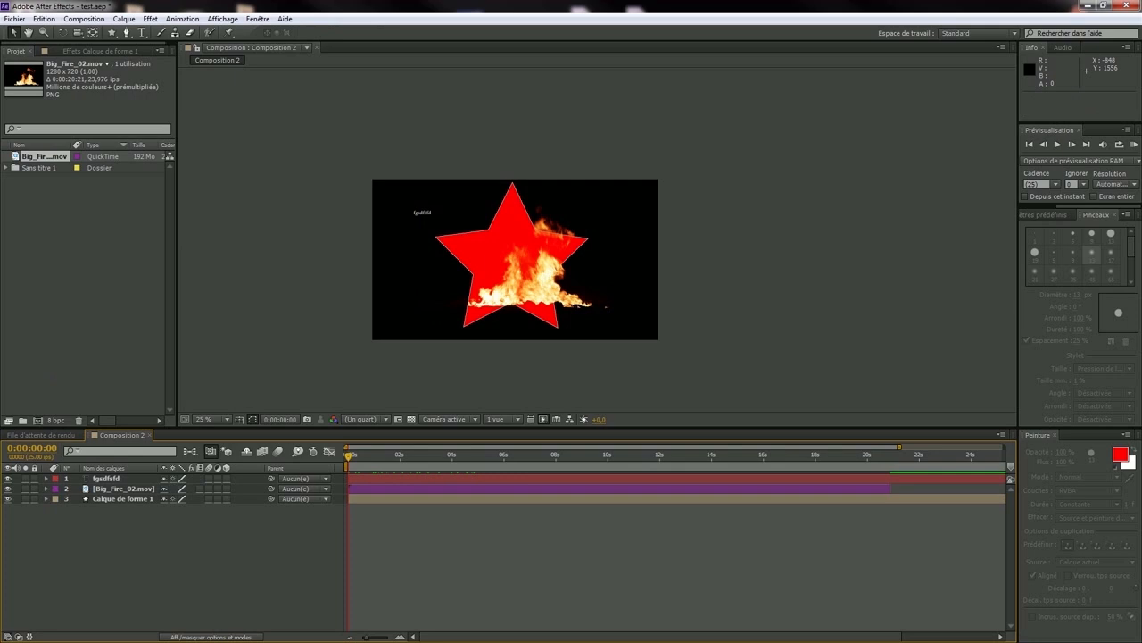
left_click(123, 498)
left_click(54, 498)
left_click(90, 472)
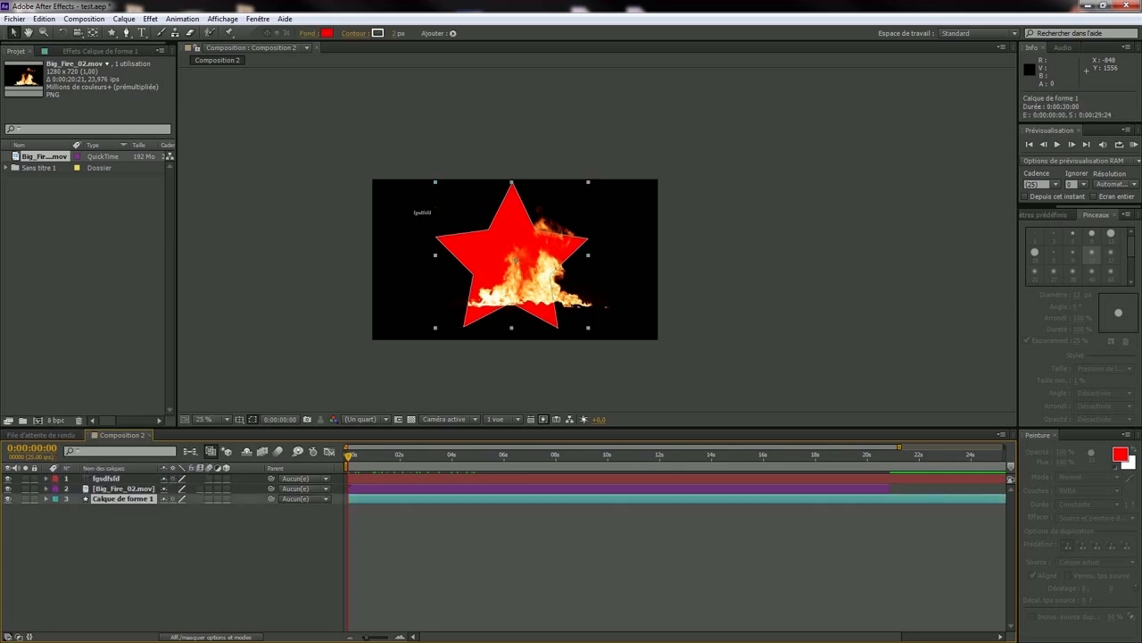
left_click(143, 545)
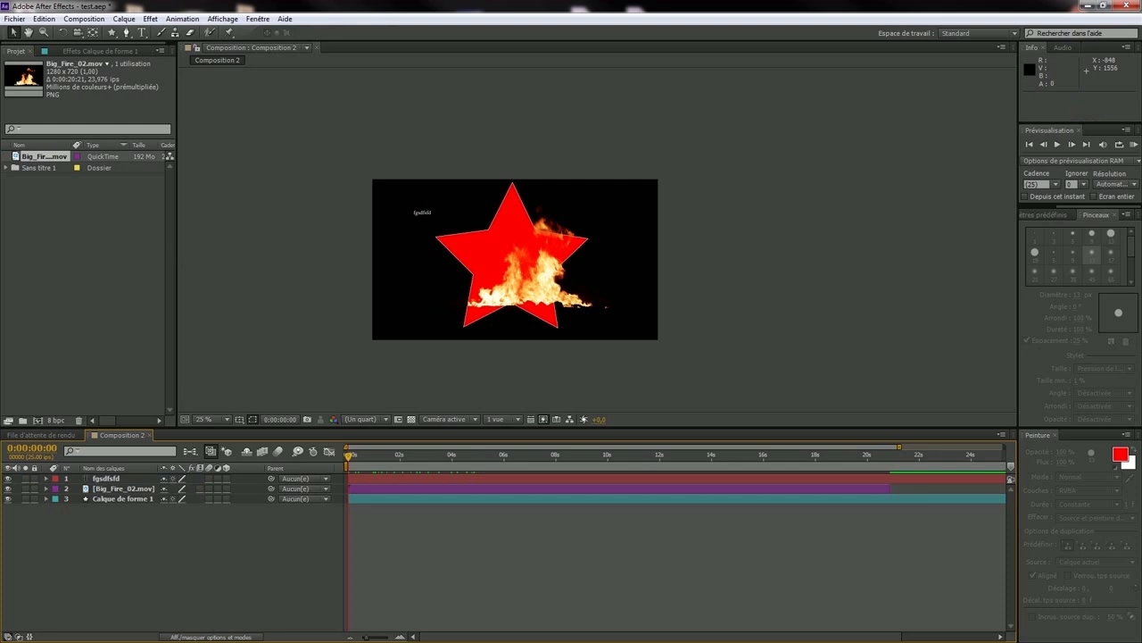
Preview the composition to about 1 s and move the fire clip down to the frame's lower edge, at position 908, 764.
key("space")
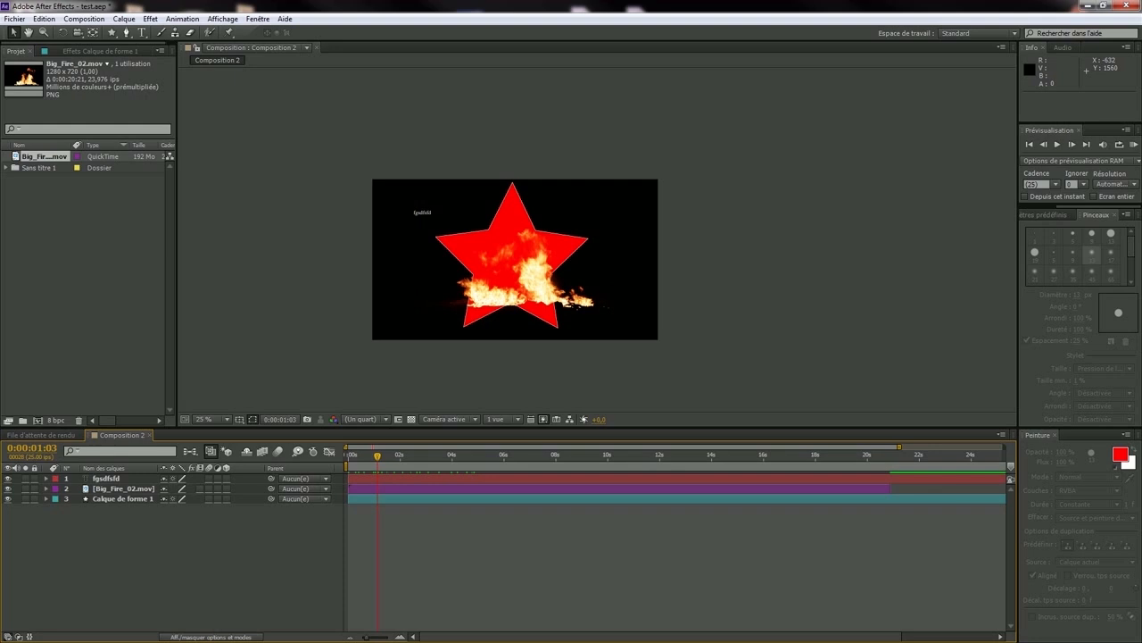
left_click_drag(575, 266, 563, 316)
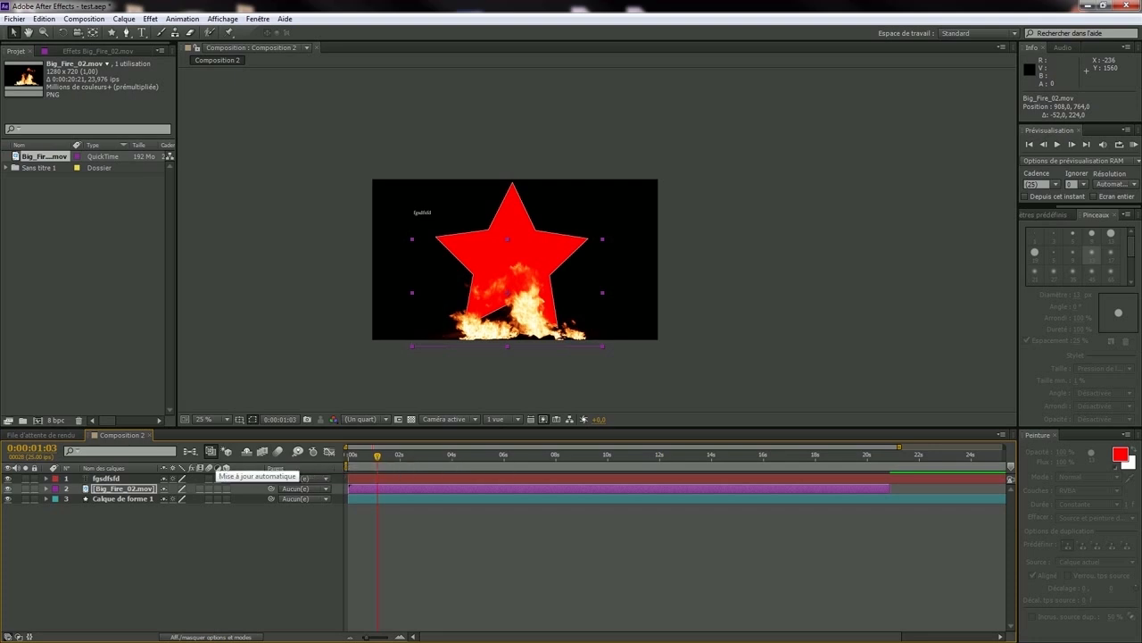
left_click(259, 554)
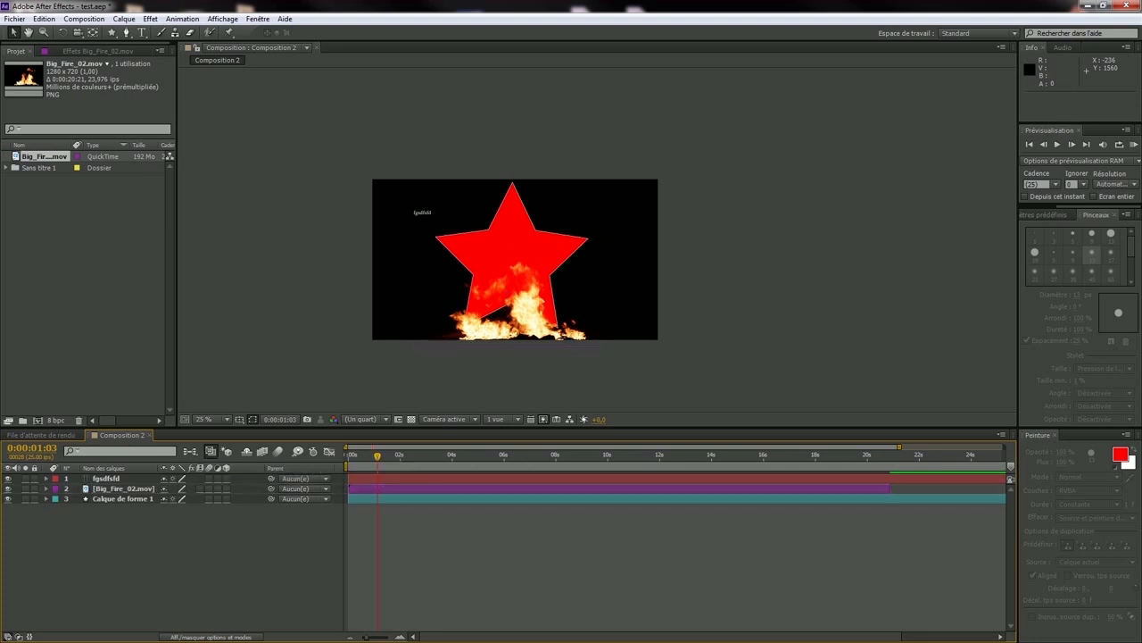
Play a little more of the composition and bring the current time back to 0:00:00:15.
left_click(105, 478)
key("space")
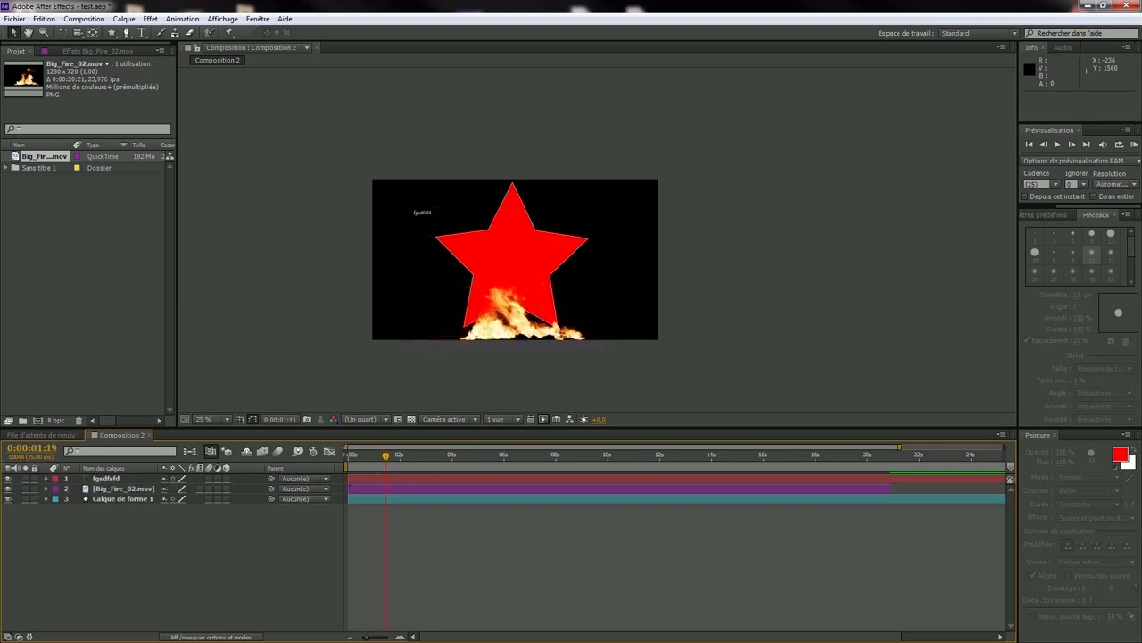
left_click_drag(383, 456, 363, 456)
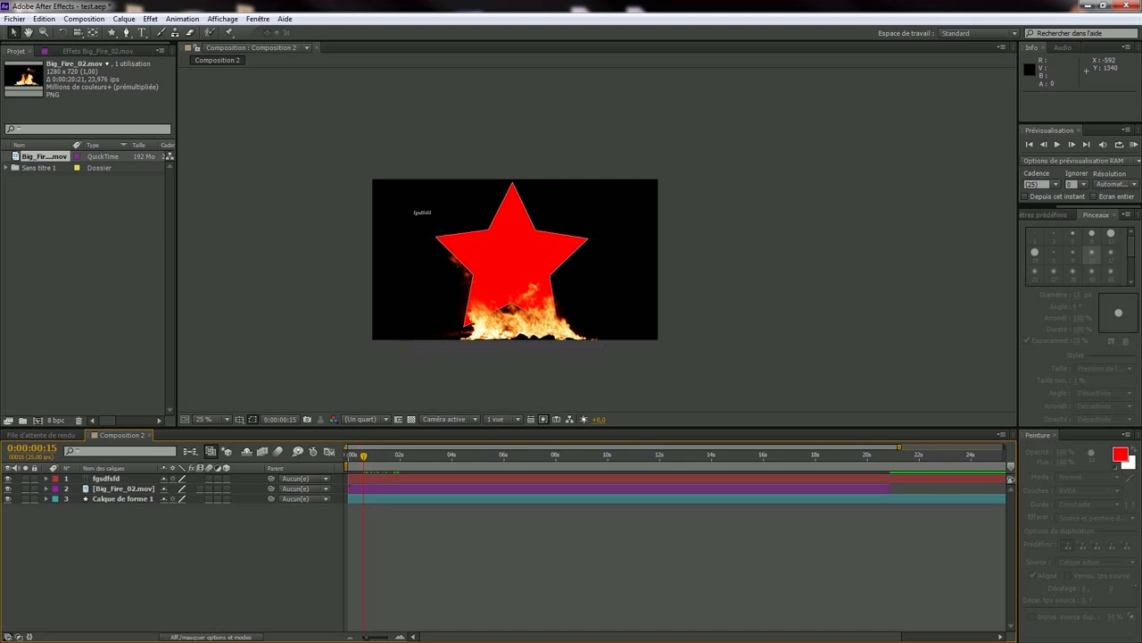
Hide and show Calque de forme 1 repeatedly, and try out its lock.
left_click(124, 498)
left_click(7, 498)
left_click(7, 498)
left_click(7, 498)
left_click(8, 498)
left_click(34, 498)
Expand Calque de forme 1 to examine its Contenu and Transformer groups, and collapse the layer again.
left_click(46, 499)
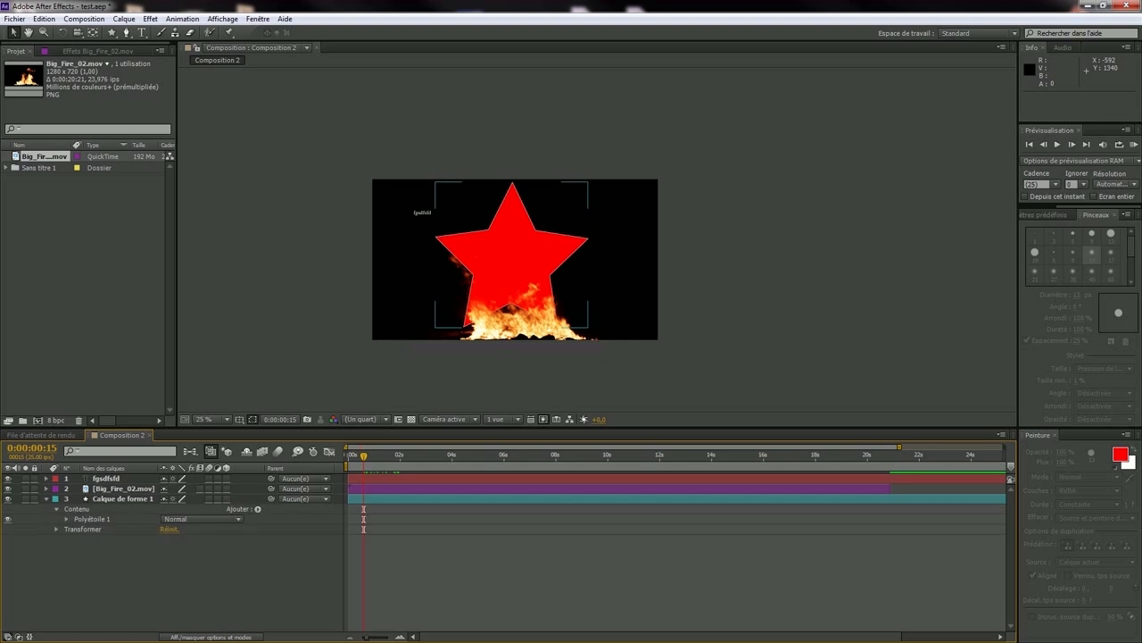
left_click(57, 509)
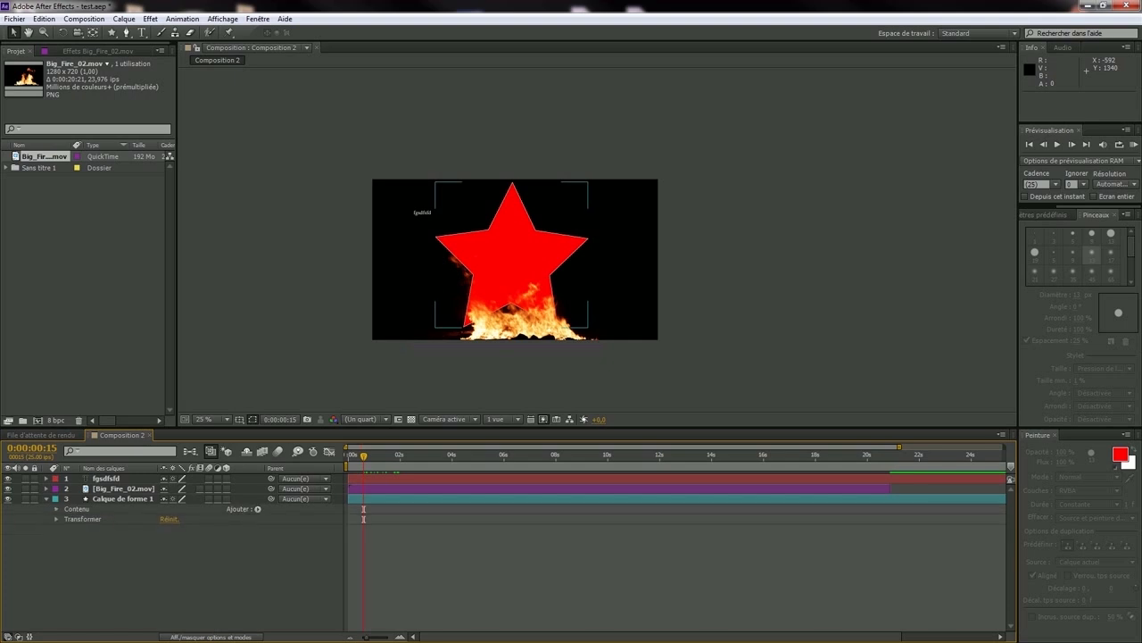
left_click(77, 509)
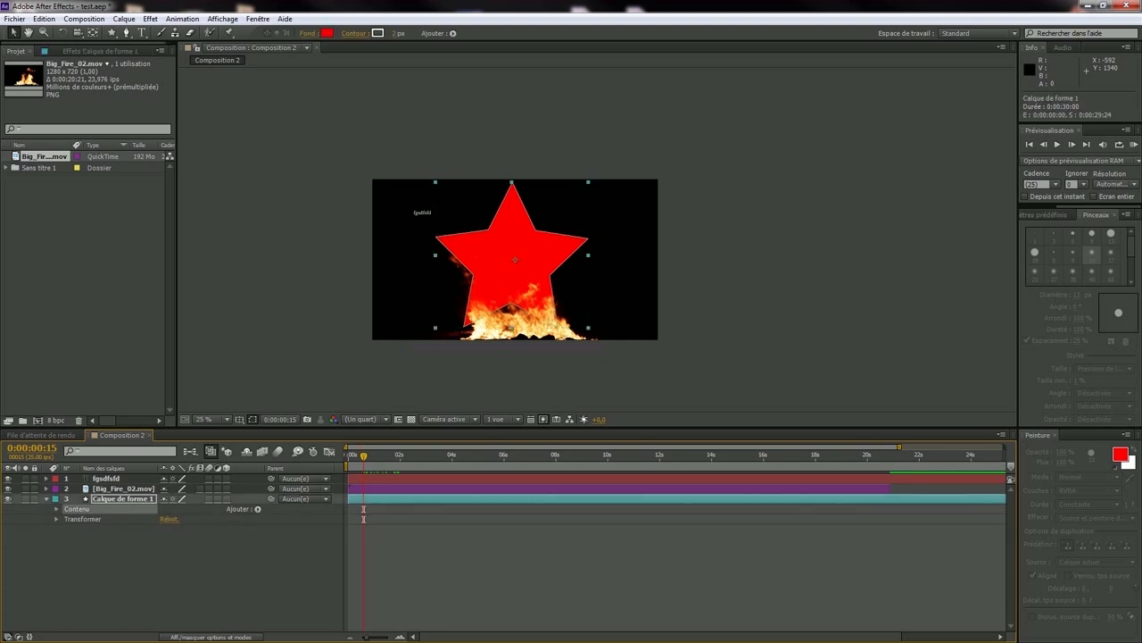
left_click(46, 499)
Expand the Big_Fire_02.mov layer and look over its Transformer group and its row in the timeline.
left_click(46, 489)
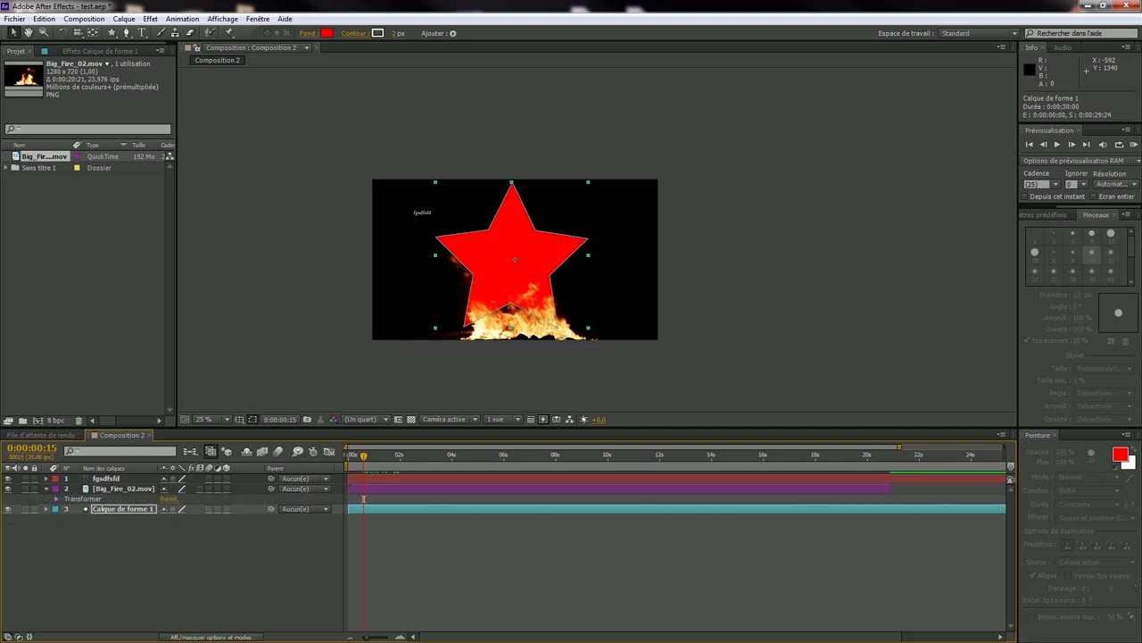
left_click(85, 540)
left_click(83, 499)
left_click(363, 498)
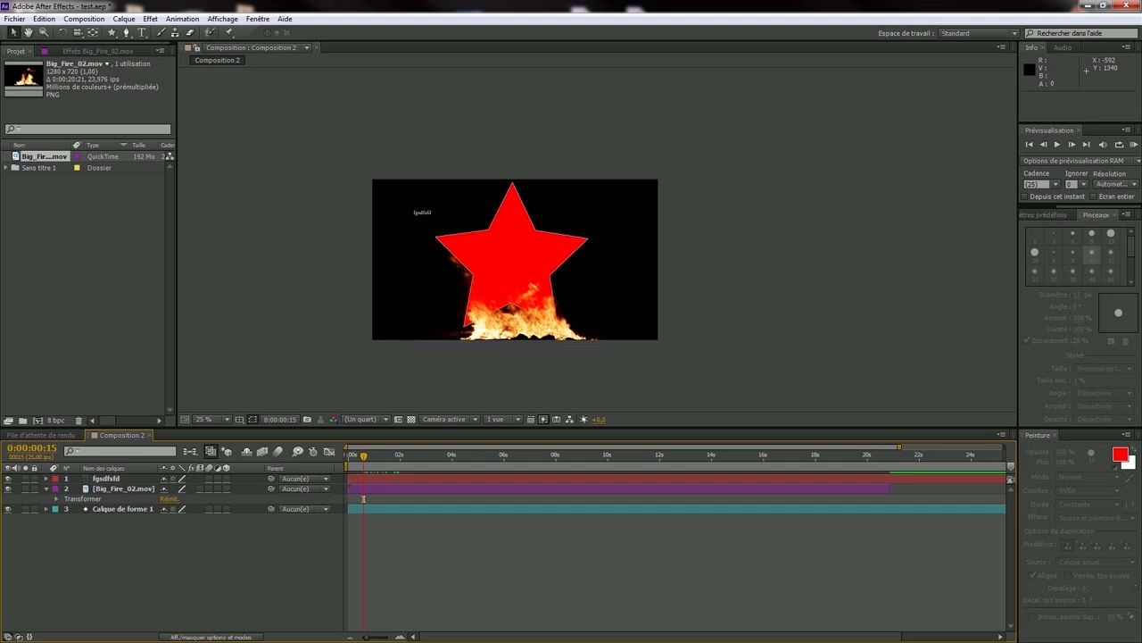
left_click(123, 489)
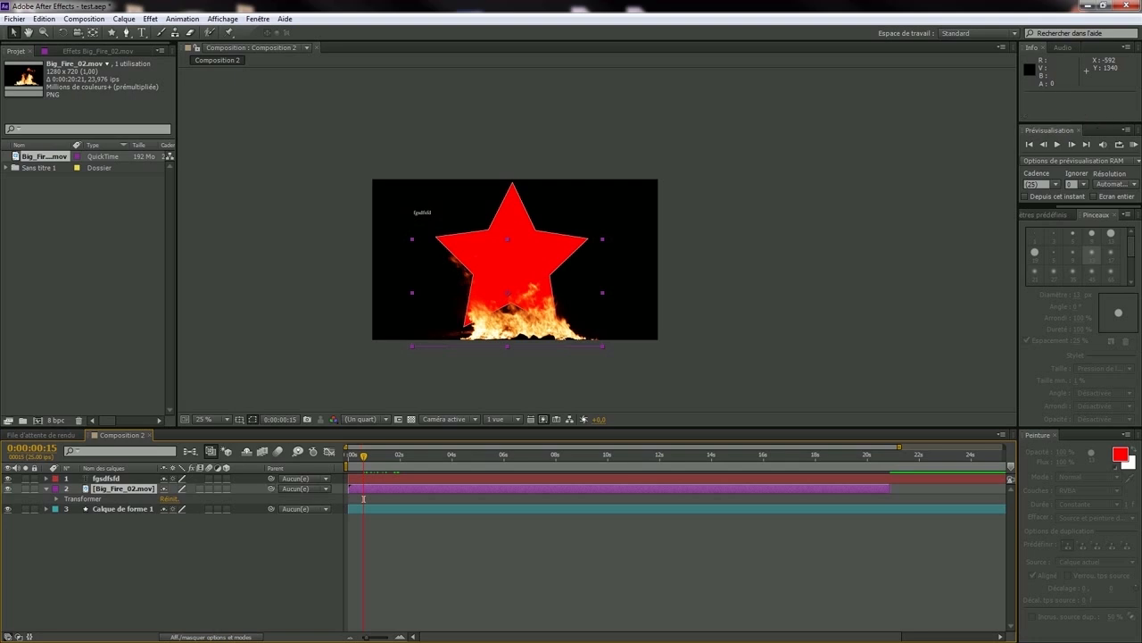
left_click(304, 488)
left_click(363, 499)
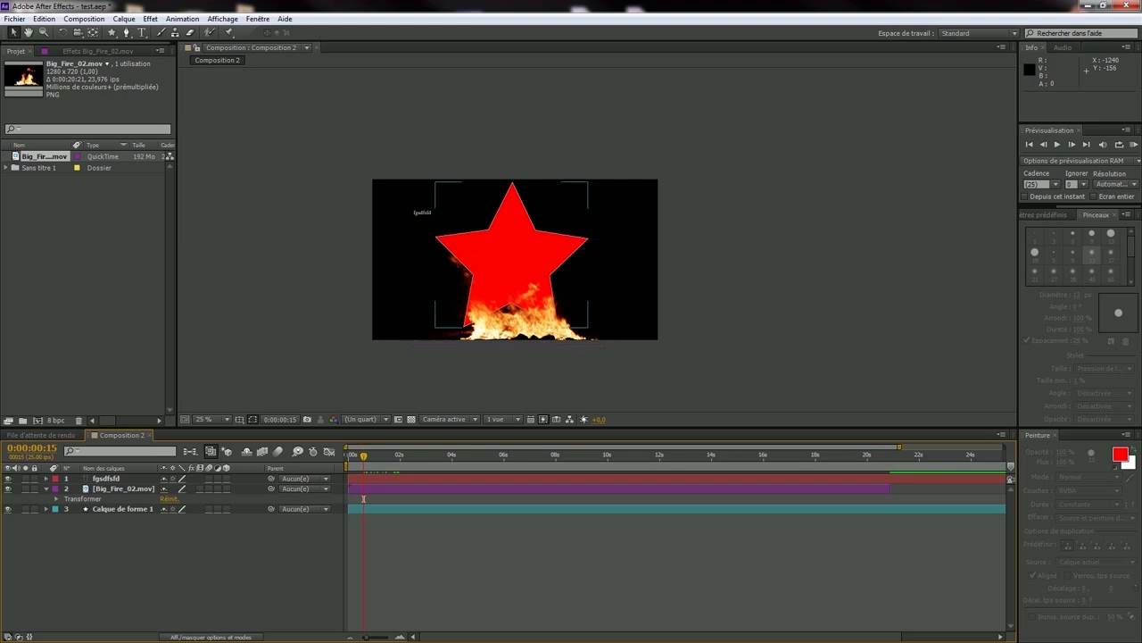
left_click(47, 489)
left_click(47, 489)
Expand the fgsdfsfd layer to view its Texte and Transformer groups, and collapse it again.
left_click(46, 478)
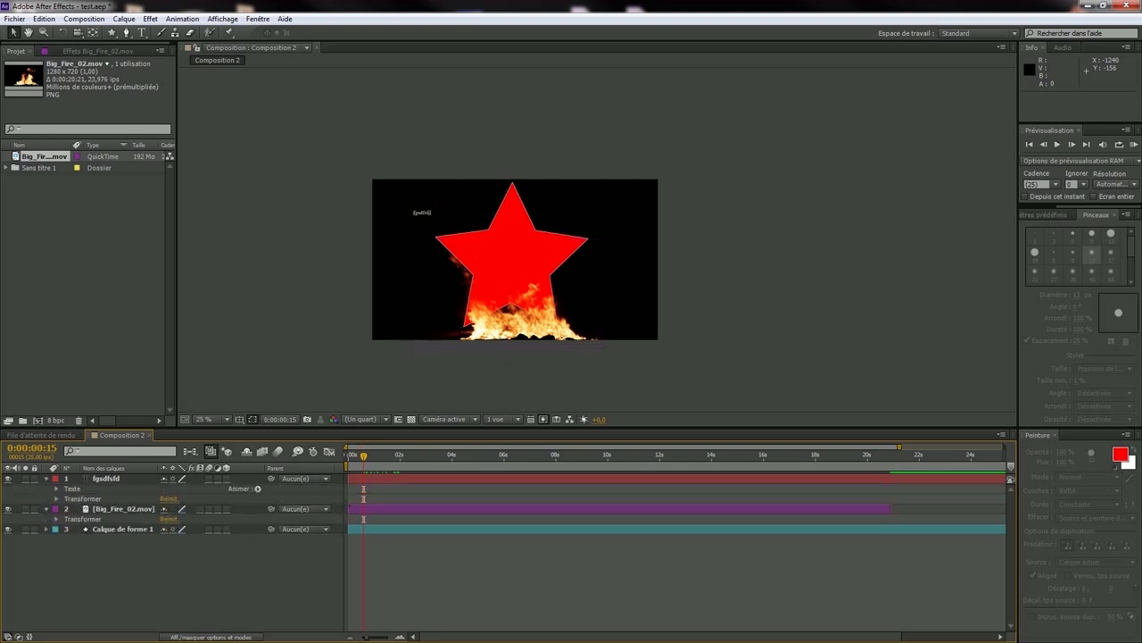
left_click(106, 479)
left_click(178, 572)
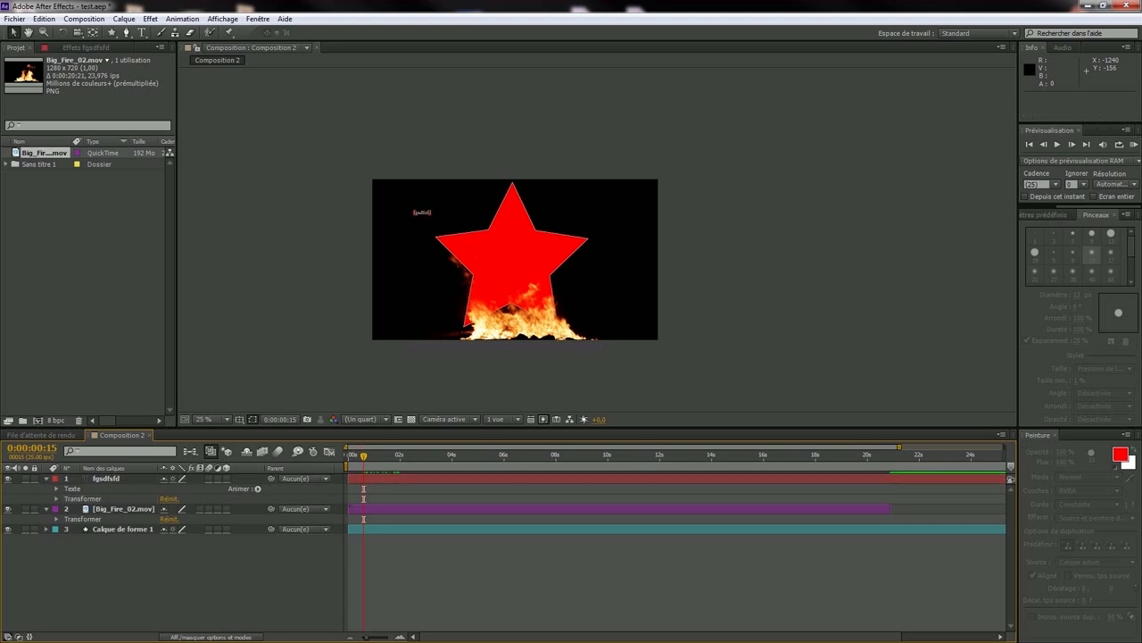
left_click(46, 479)
Expand the Transformer properties of Big_Fire_02.mov and select the layer.
left_click(123, 488)
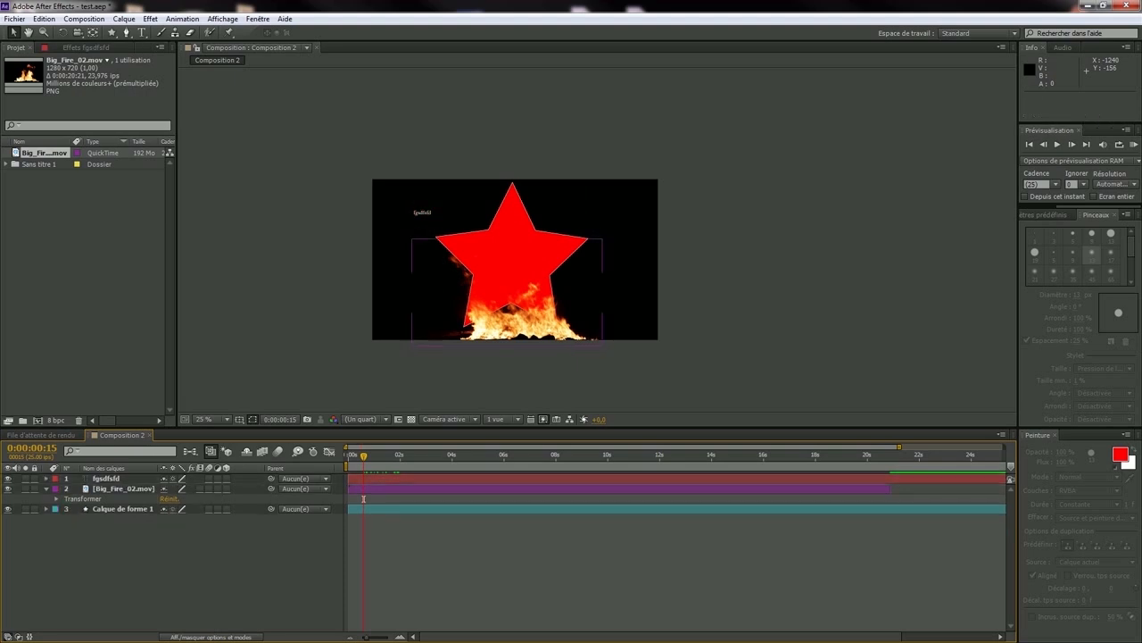
left_click(57, 499)
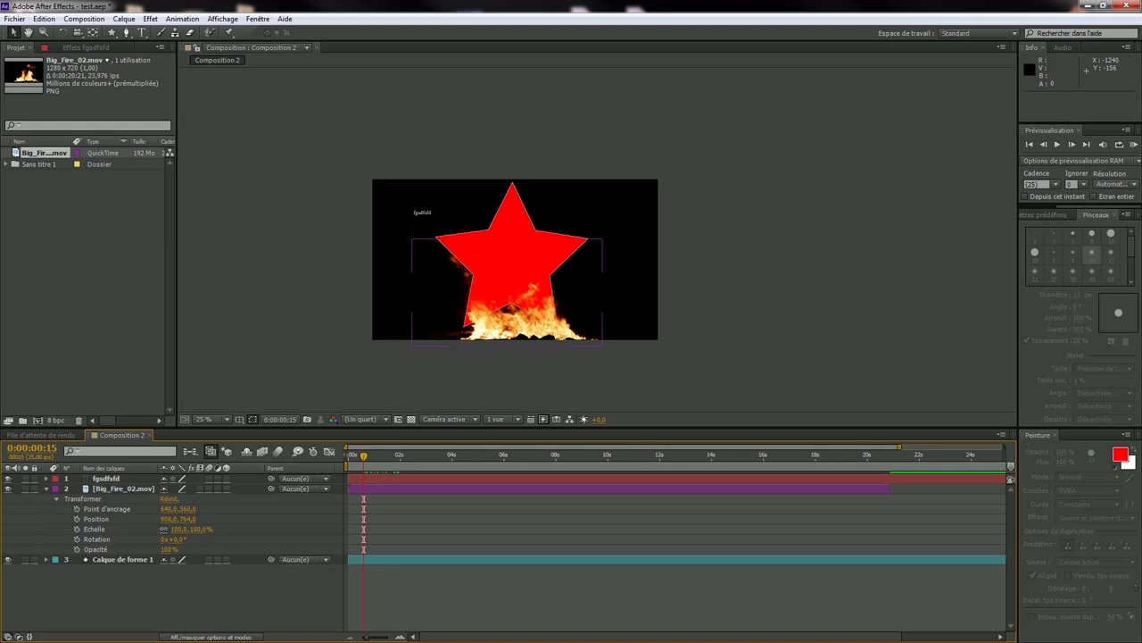
left_click(123, 489)
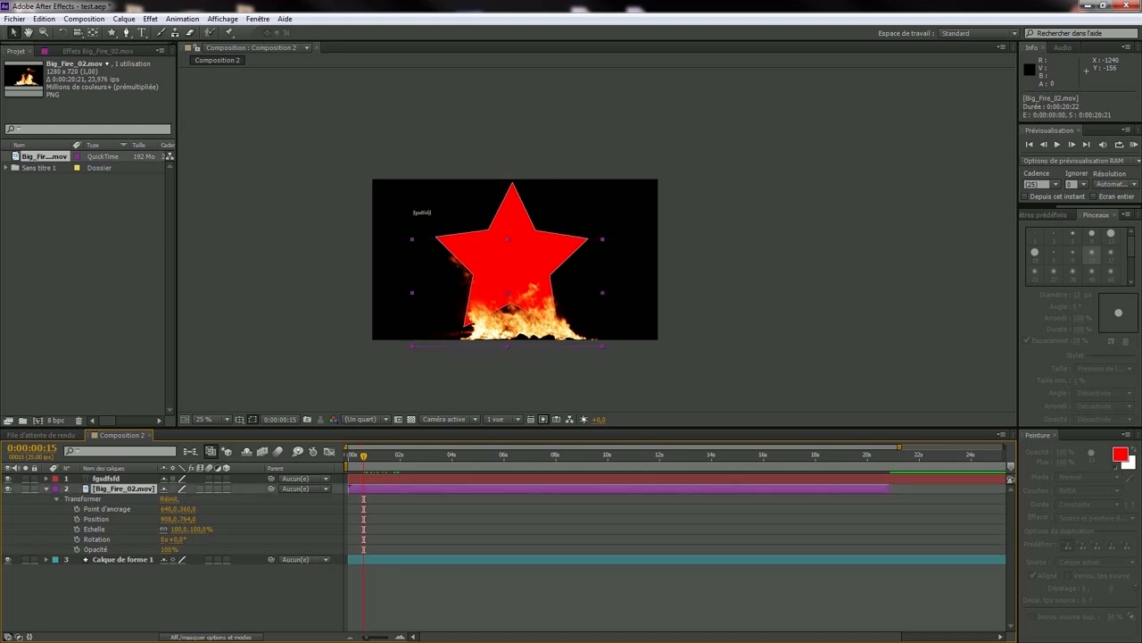
Move the fgsdfsfd text from the dark background onto the middle of the red star.
left_click(106, 479)
scroll(448, 243, "up", 2)
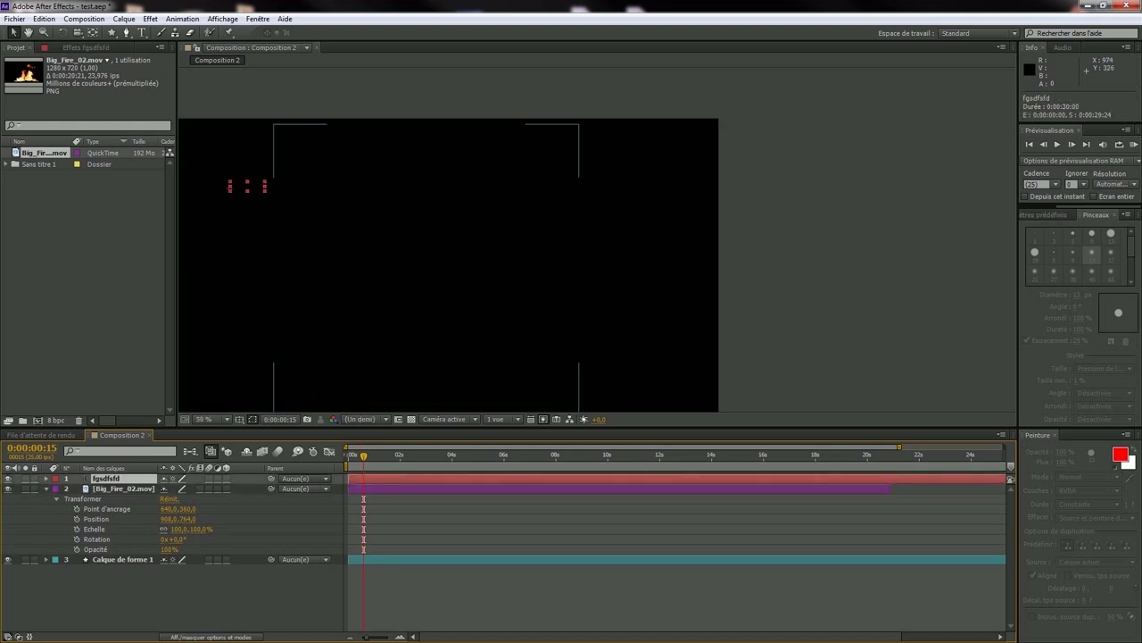
left_click_drag(247, 187, 492, 306)
left_click_drag(415, 266, 417, 268)
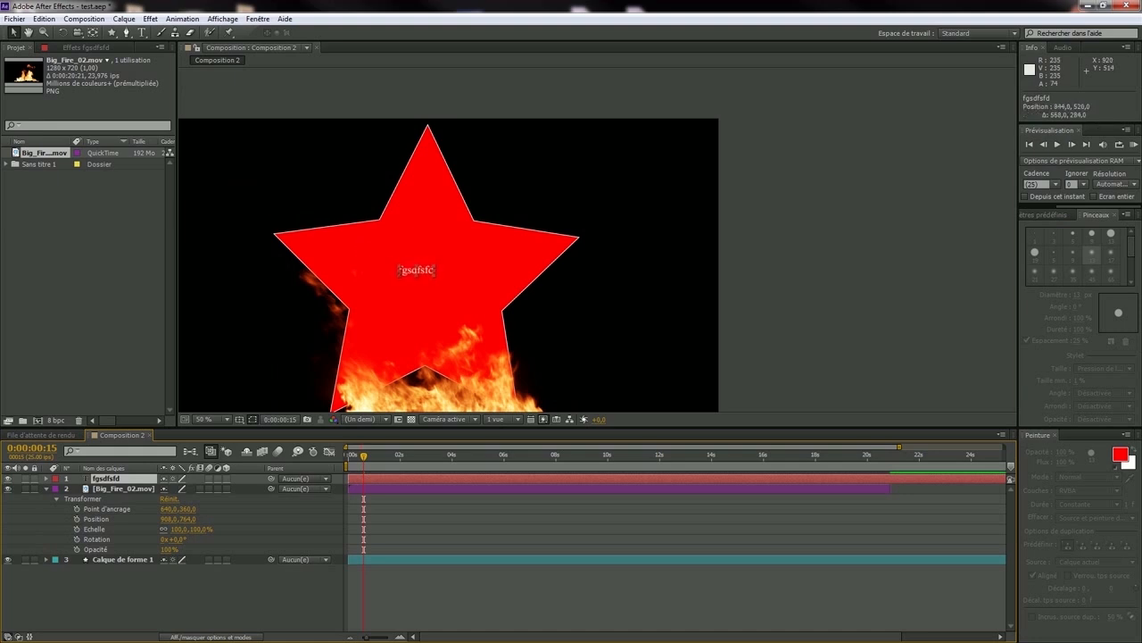
left_click(265, 298)
Place Big_Fire_02.mov below Calque de forme 1 in the layer order, and return the current time to 0:00:00:00.
mouse_move(106, 478)
left_mouse_down()
mouse_move(109, 568)
mouse_move(105, 478)
left_mouse_up()
left_click(116, 592)
left_click(116, 589)
left_click(121, 489)
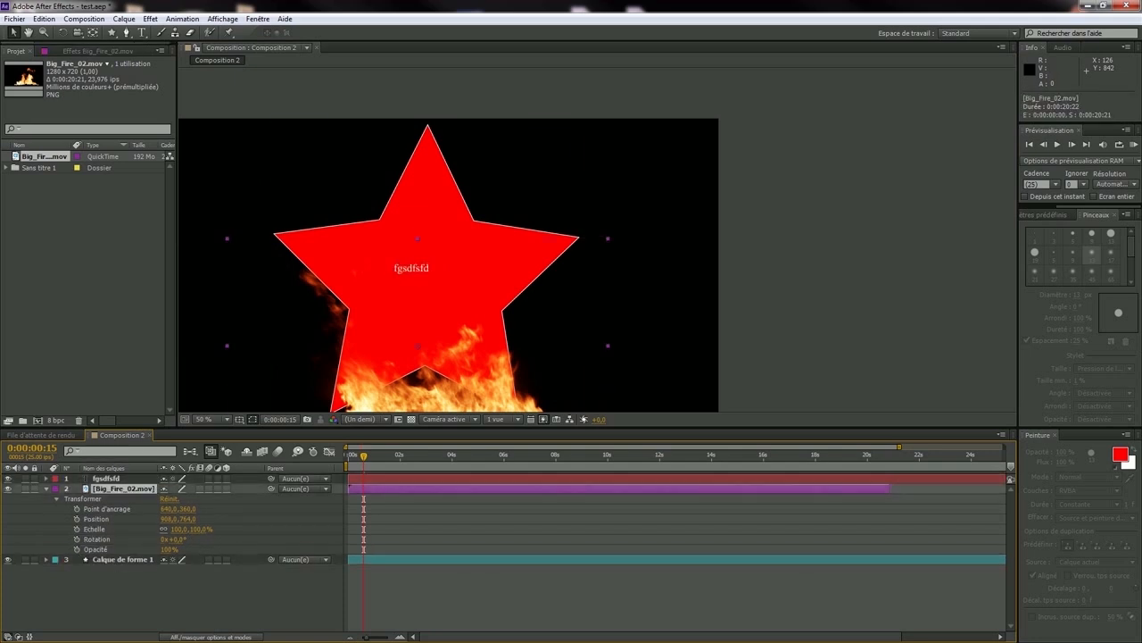
left_click_drag(122, 489, 121, 569)
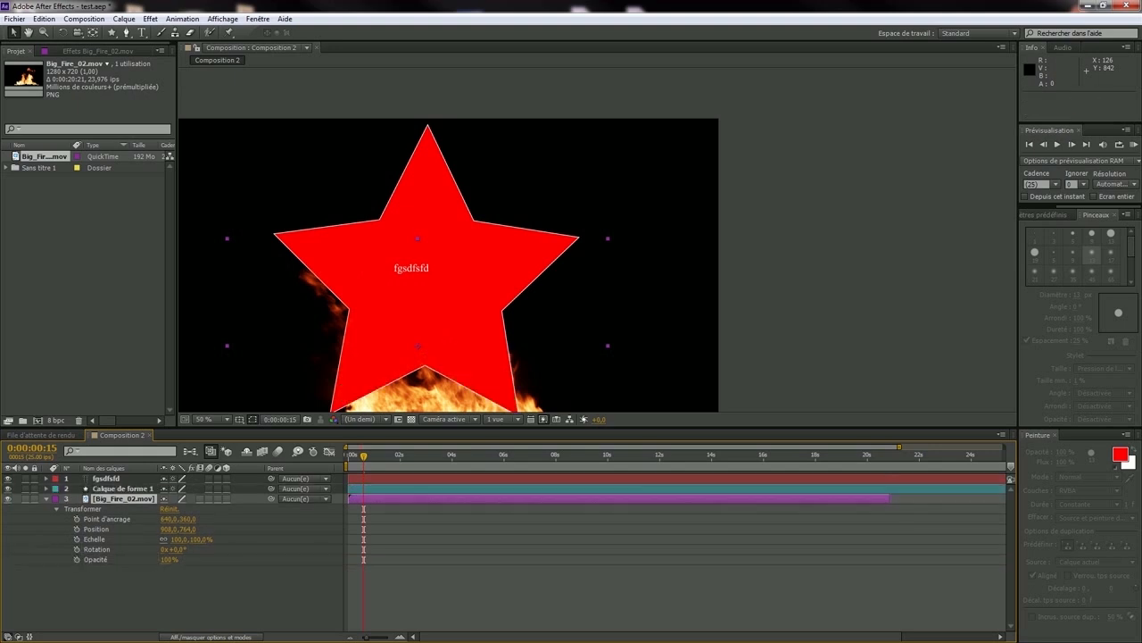
scroll(420, 286, "down", 2)
mouse_move(364, 456)
left_mouse_down()
mouse_move(477, 456)
mouse_move(348, 456)
left_mouse_up()
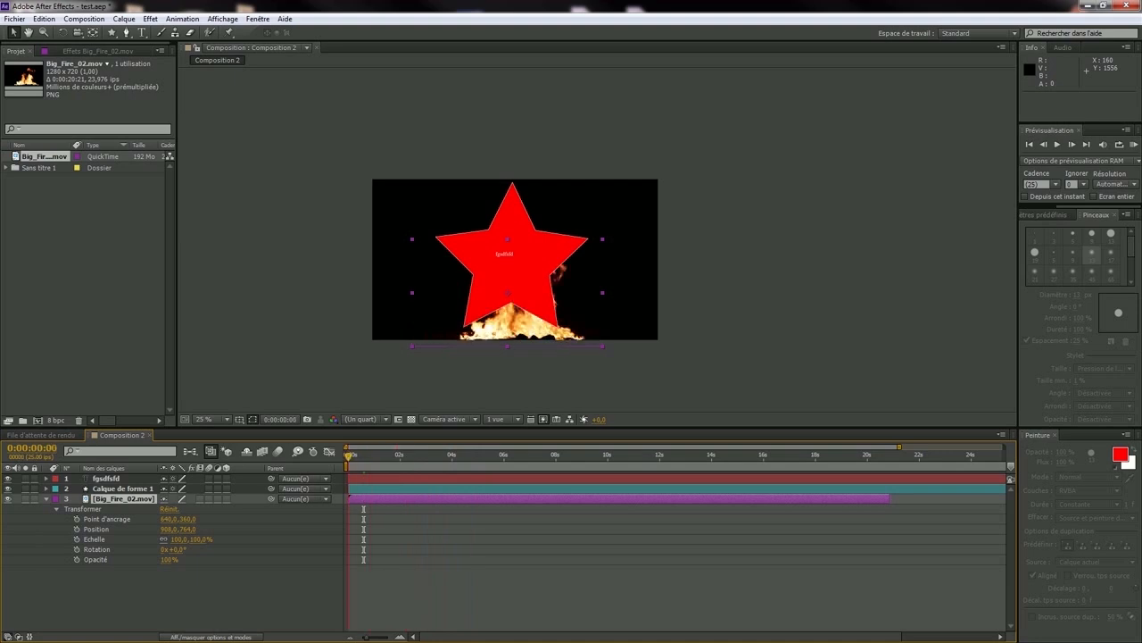
left_click(410, 590)
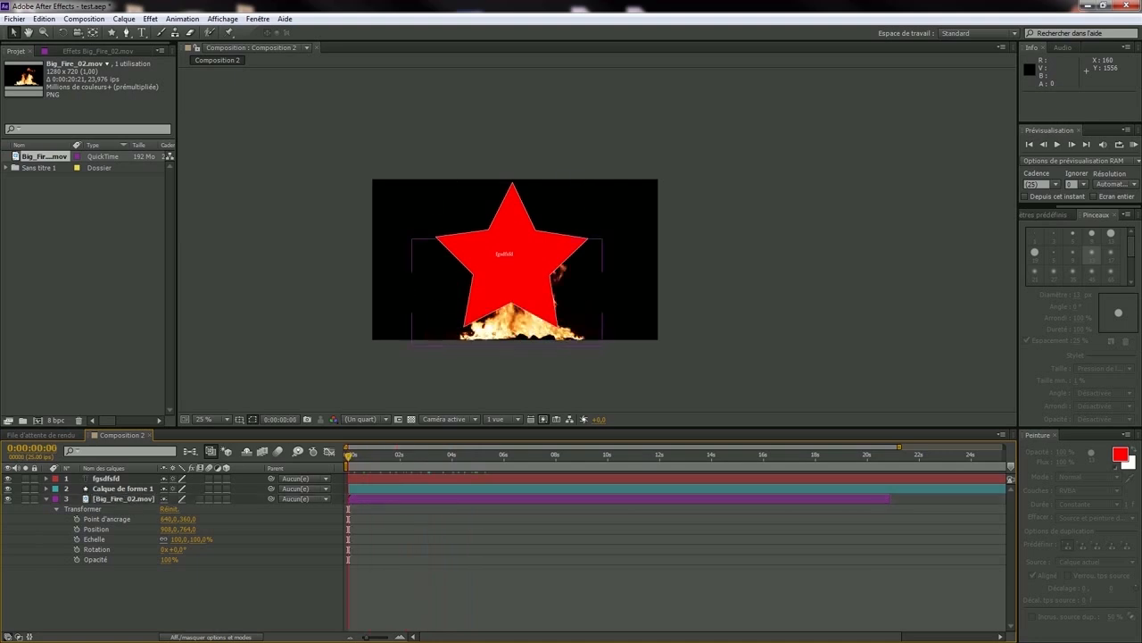
Expand Calque de forme 1 and its Transformer group, and select the Point d'ancrage property.
left_click(83, 509)
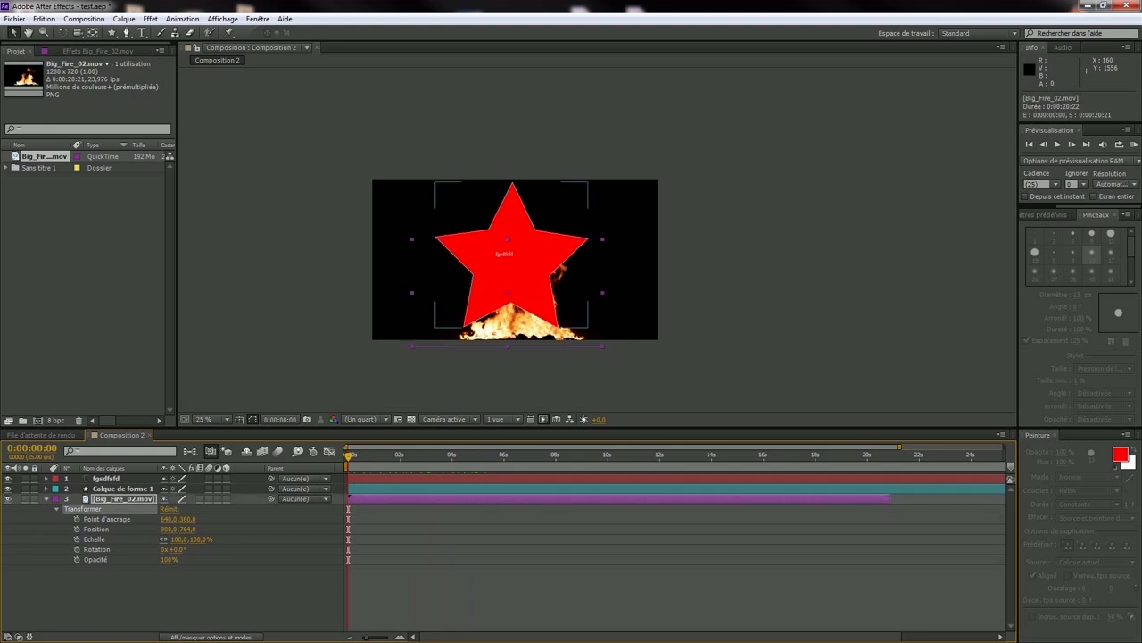
left_click(47, 489)
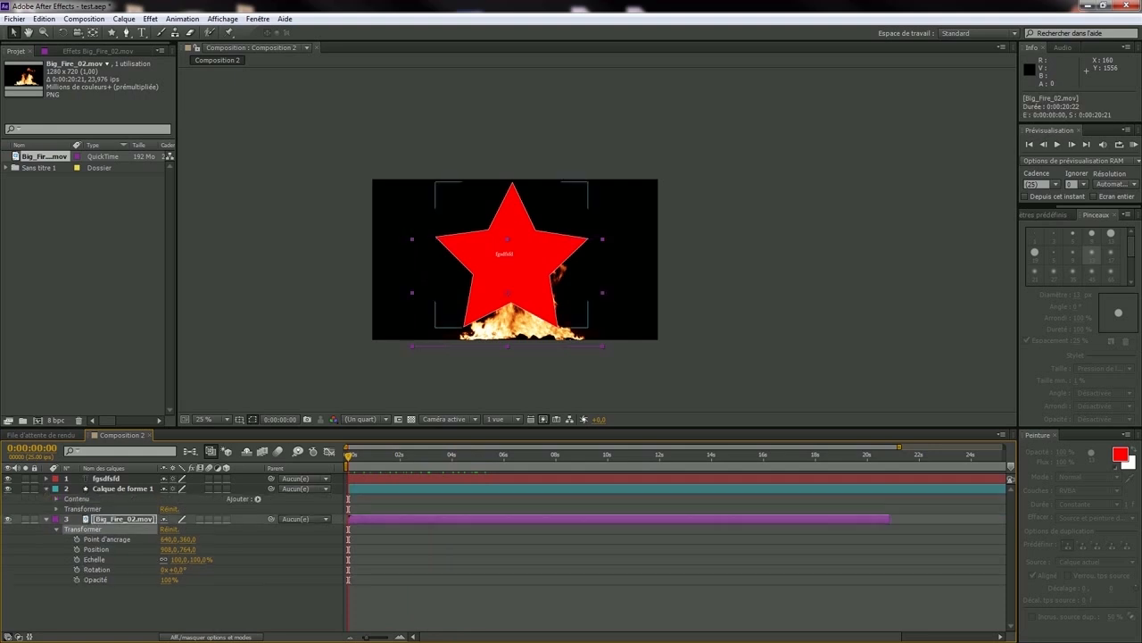
left_click(56, 509)
left_click(105, 518)
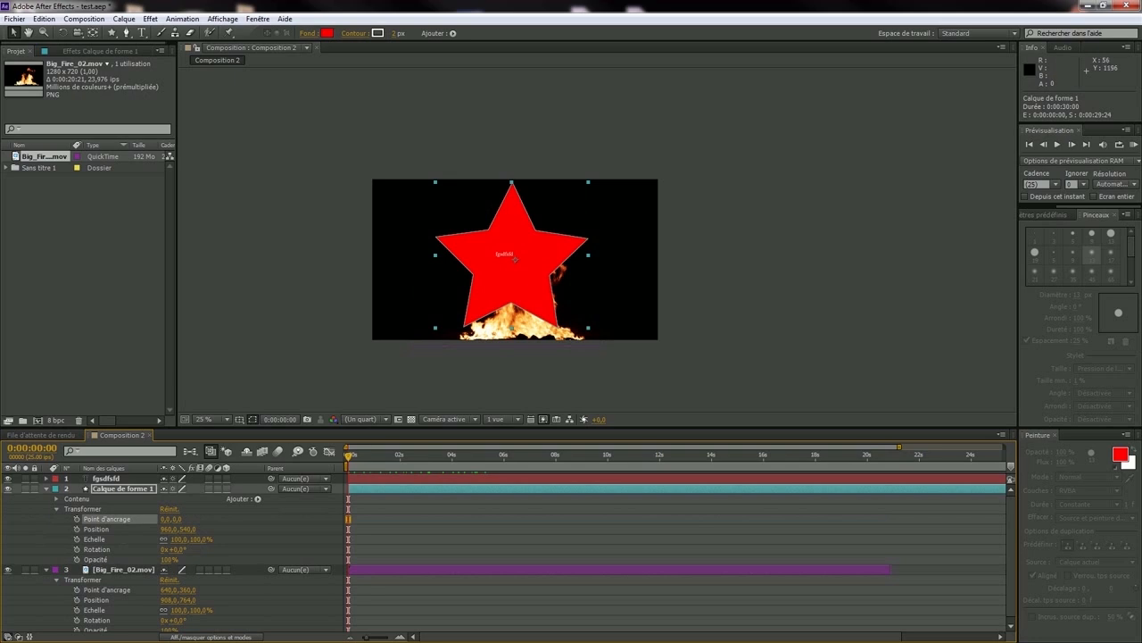
Move the star toward the upper left of the frame, to position 630, 436.
scroll(514, 258, "up", 2)
left_click_drag(508, 235, 407, 202)
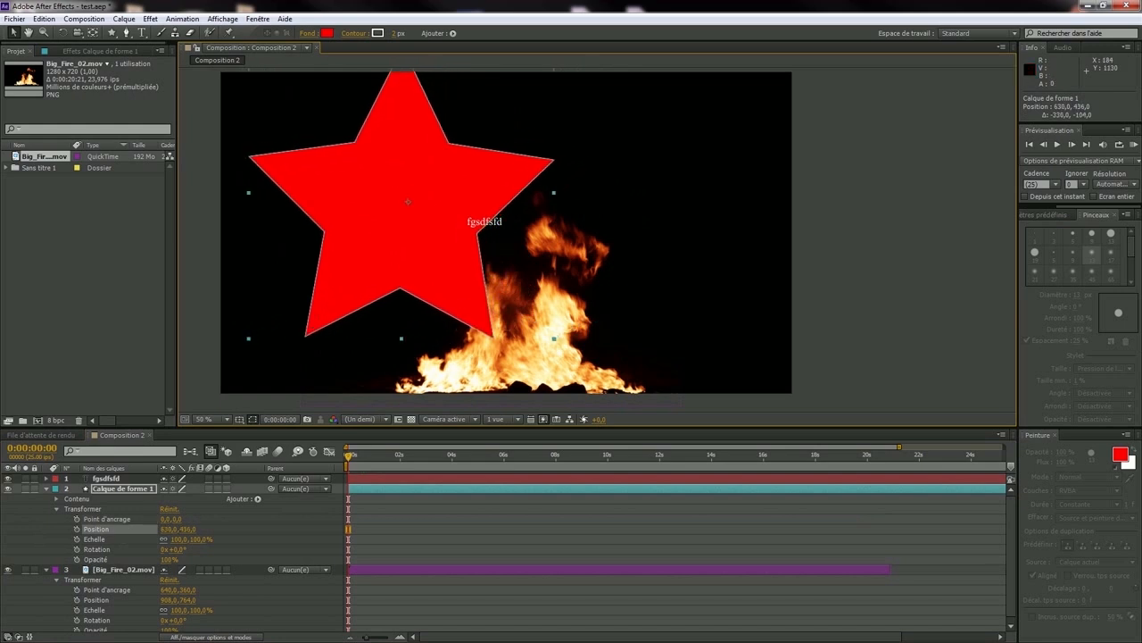
left_click(302, 577)
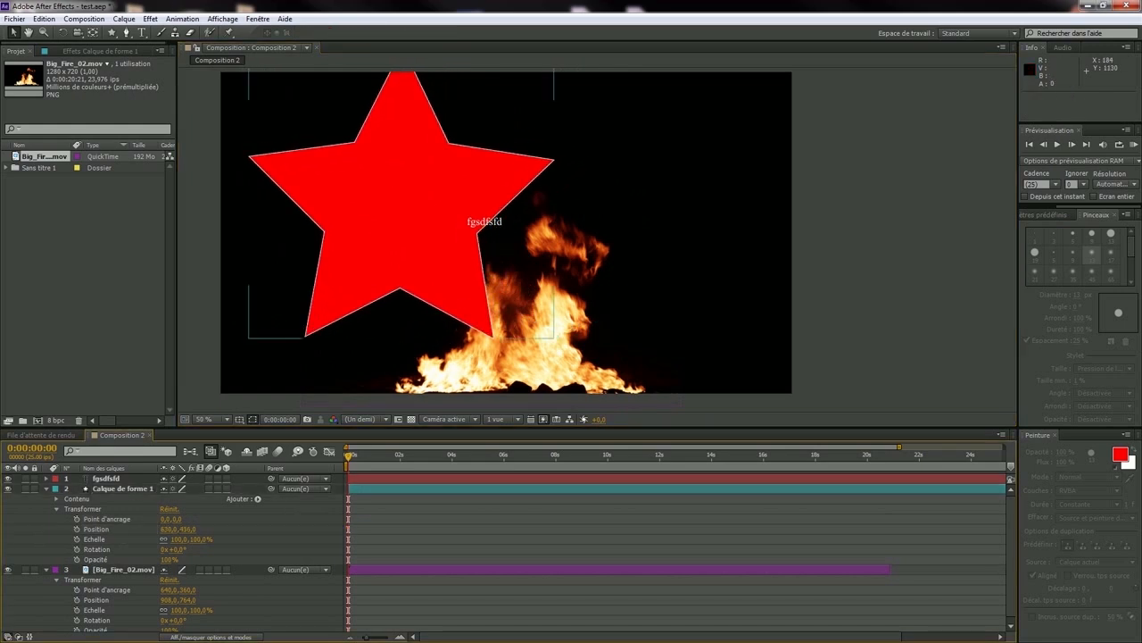
Set the rotation of Calque de forme 1 to -36° and deselect the layer.
left_click(83, 509)
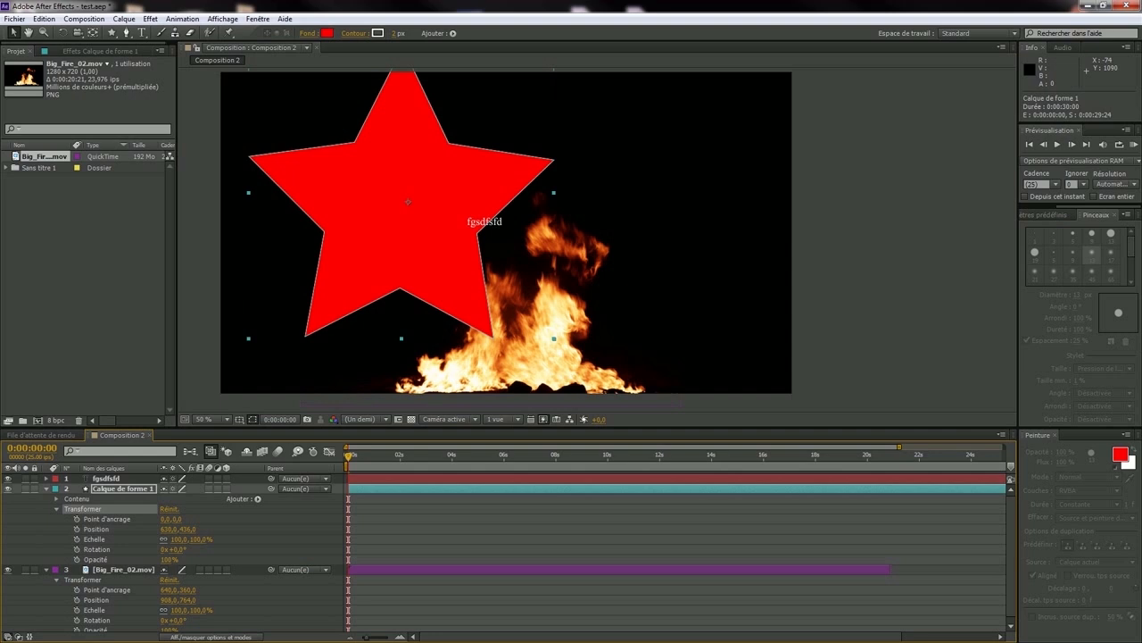
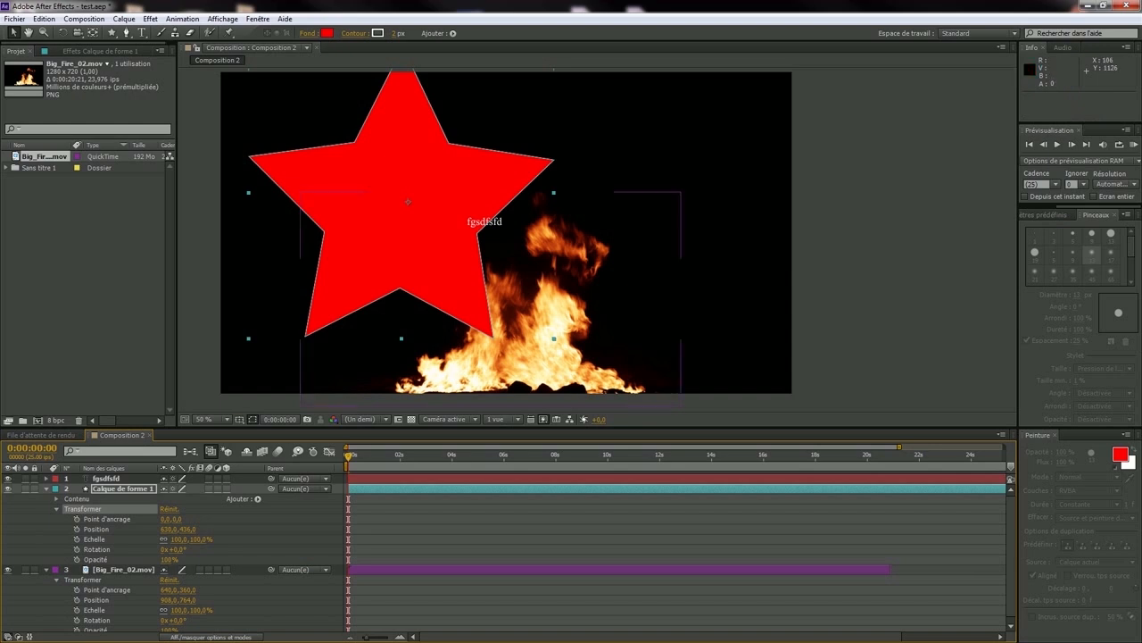
mouse_move(180, 549)
left_mouse_down()
mouse_move(263, 549)
mouse_move(158, 549)
left_mouse_up()
left_click(241, 539)
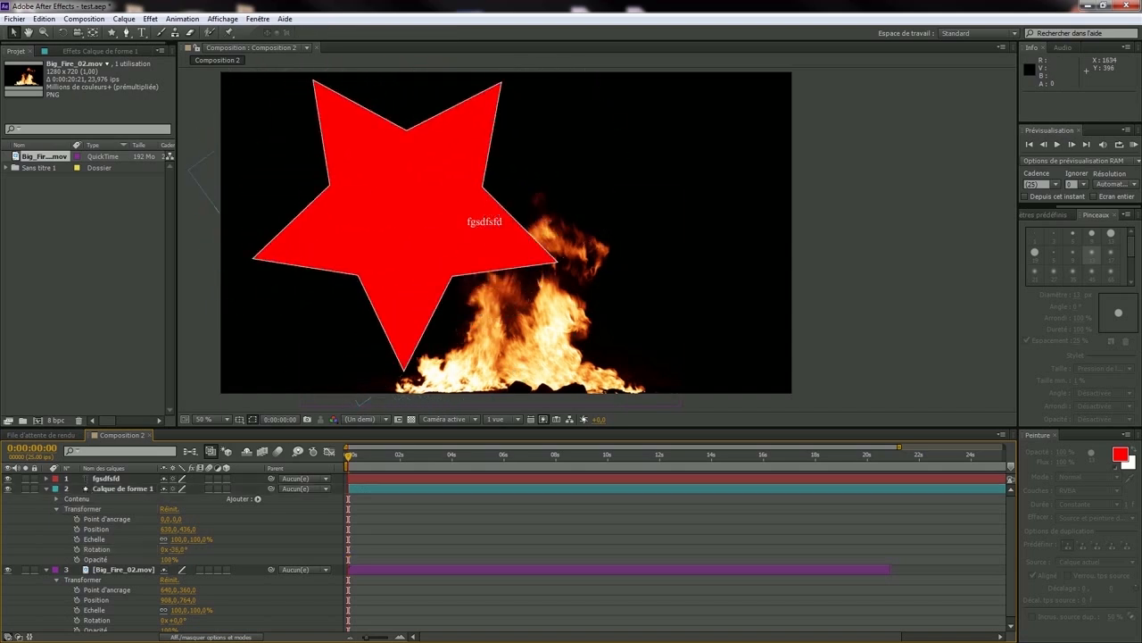
Set the X anchor point of Calque de forme 1 to 1020 and move the star to position 1544, 118.
left_click_drag(165, 518, 166, 519)
left_click(167, 518)
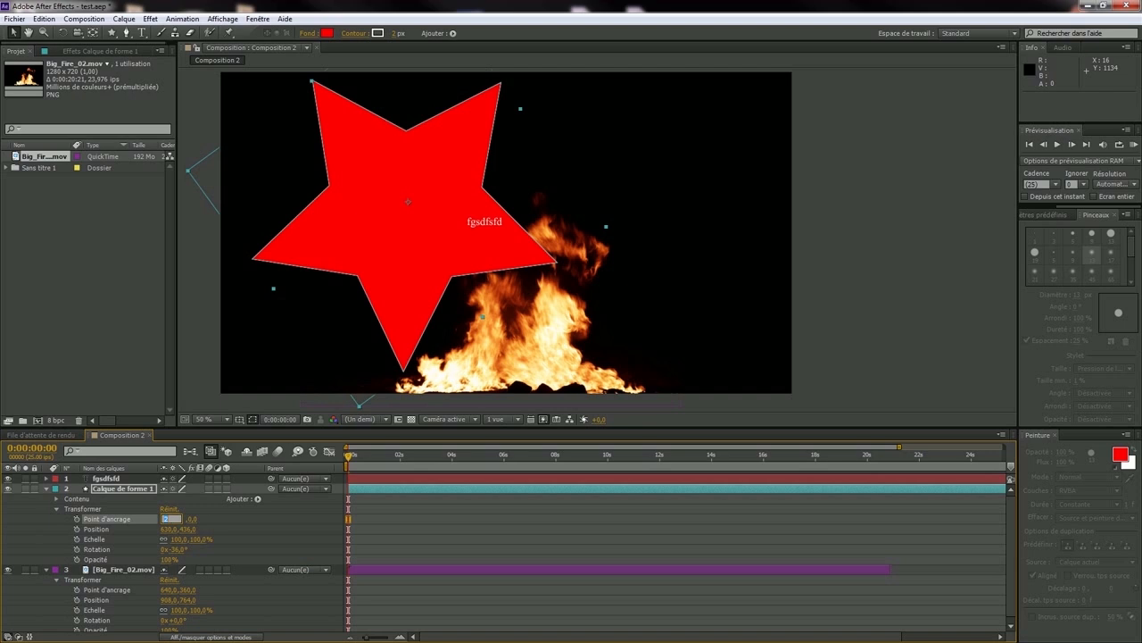
left_click(167, 529)
left_click_drag(169, 519, 268, 519)
left_click_drag(354, 256, 627, 162)
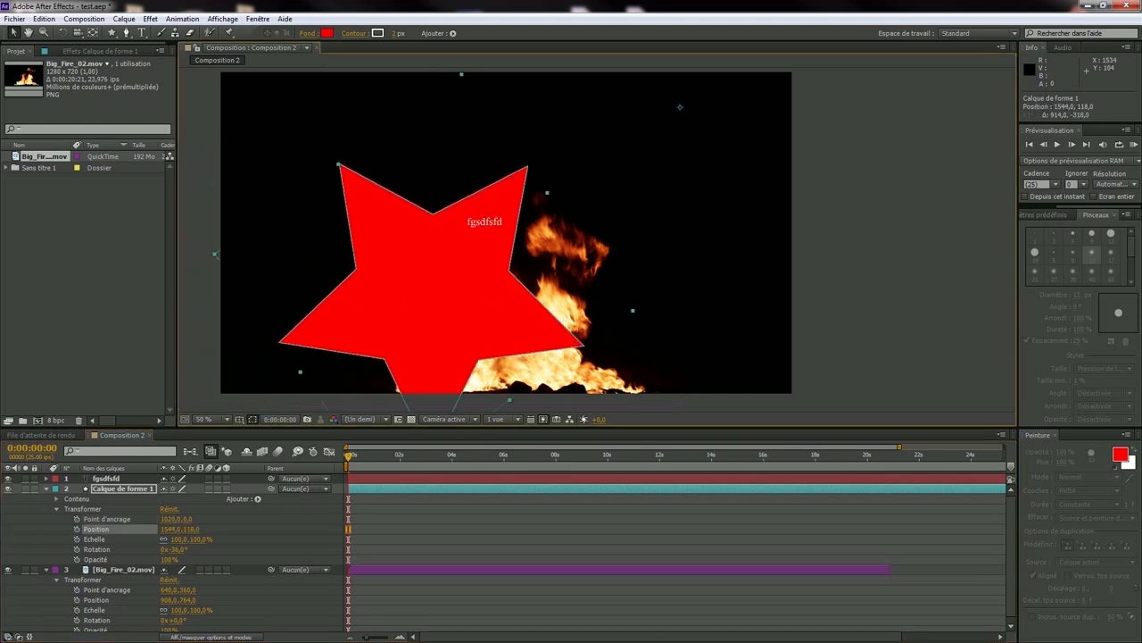
Swing the star around its offset anchor point through several rotation values, ending at -25°.
left_click(313, 528)
left_click_drag(180, 549, 151, 549)
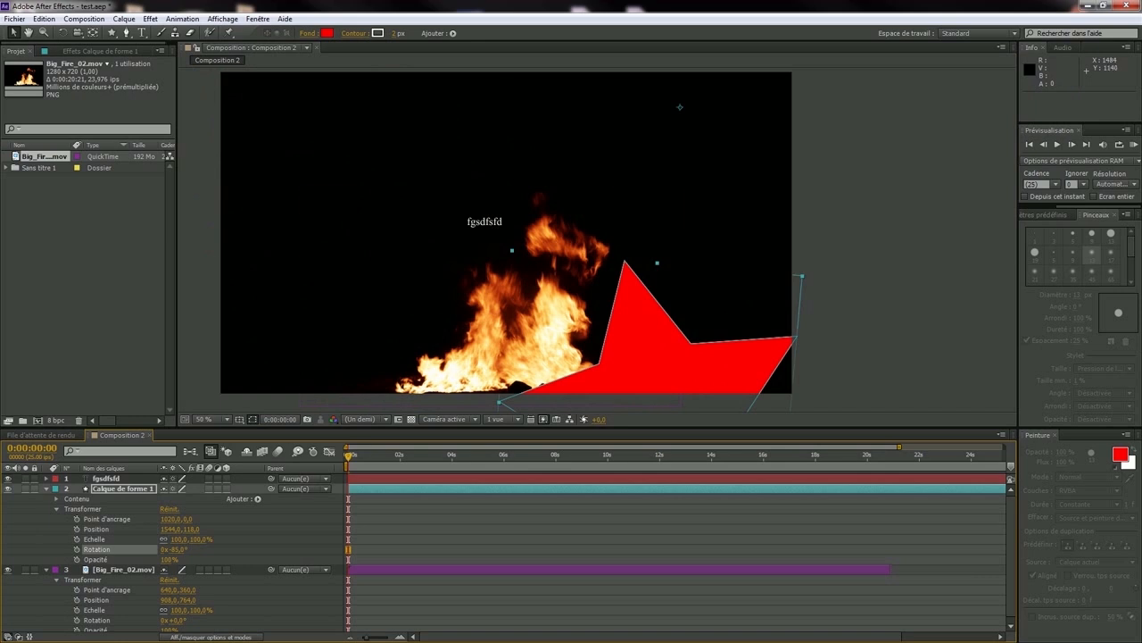
left_click_drag(180, 549, 144, 549)
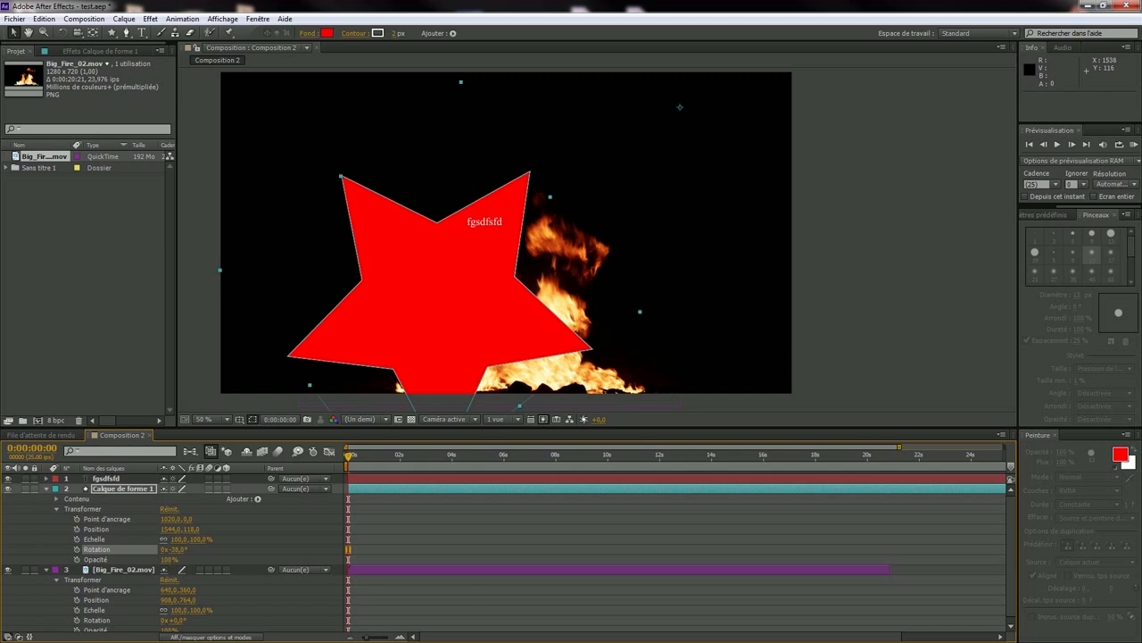
mouse_move(166, 549)
left_mouse_down()
mouse_move(185, 549)
mouse_move(174, 549)
left_mouse_up()
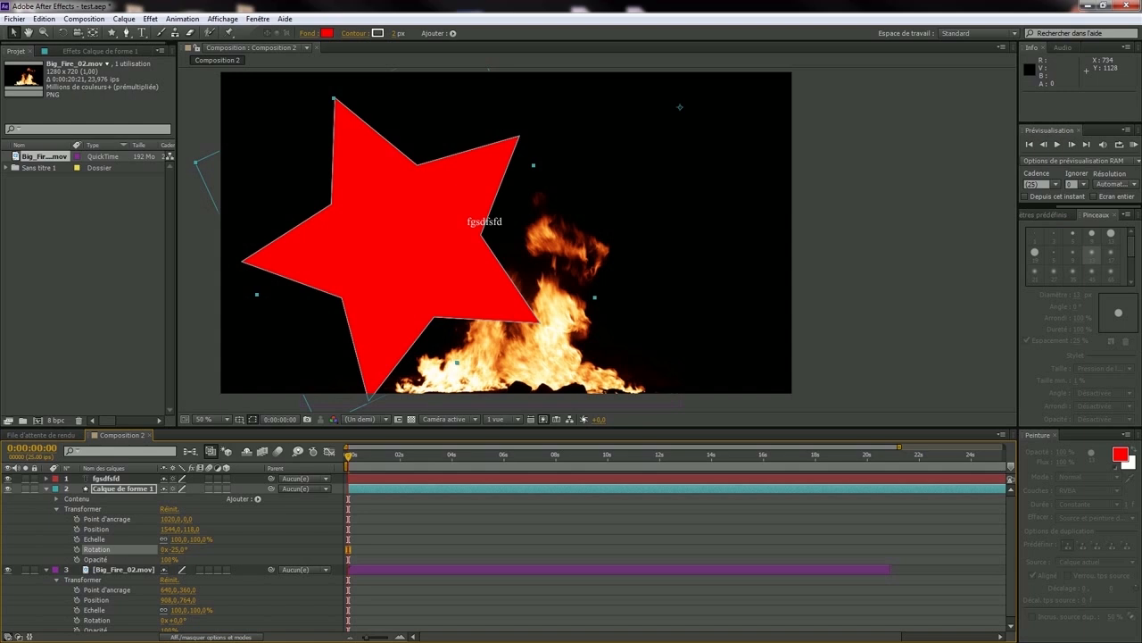
Reset the Transformer properties of Calque de forme 1 and move the star to position 820, 573.
left_click(169, 509)
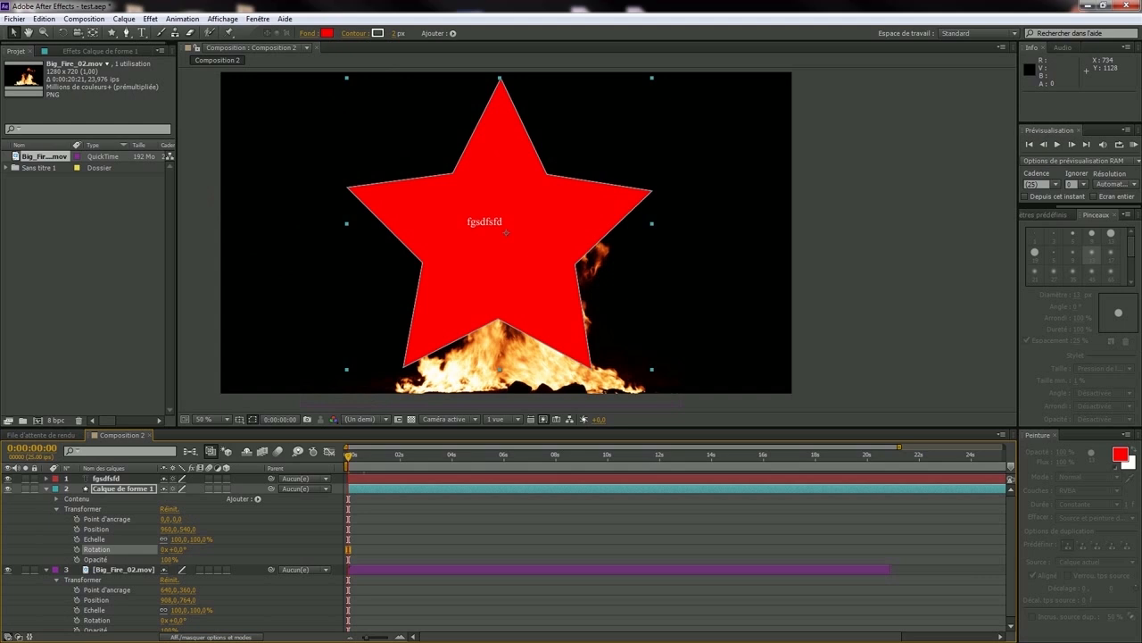
left_click(98, 529)
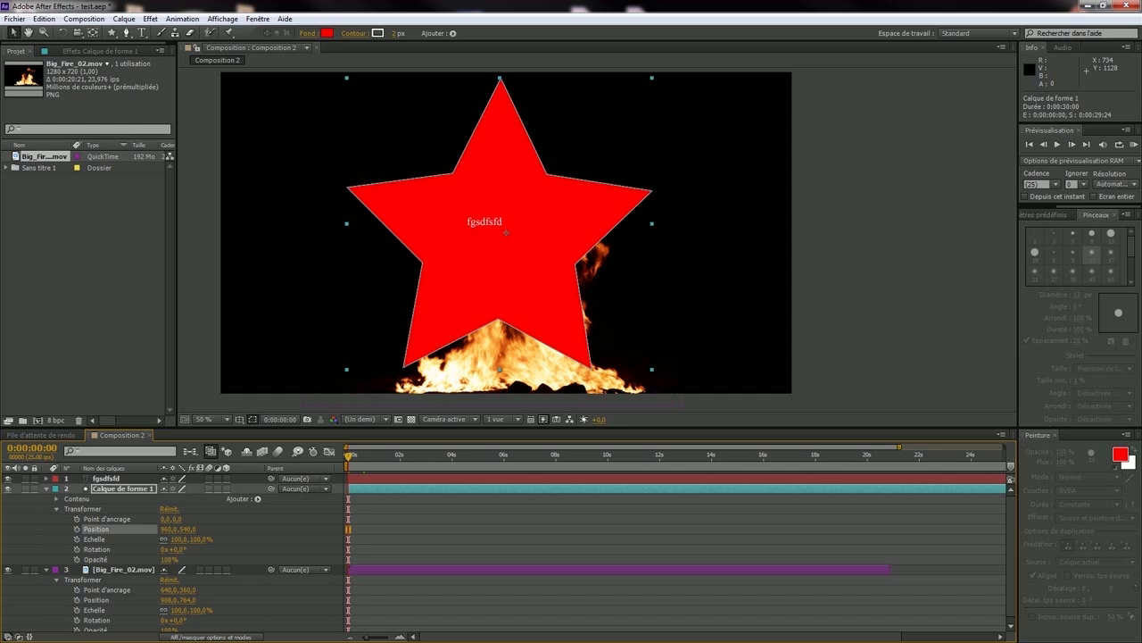
mouse_move(480, 235)
left_mouse_down()
mouse_move(363, 227)
mouse_move(510, 227)
mouse_move(505, 243)
mouse_move(510, 211)
mouse_move(466, 217)
mouse_move(493, 214)
mouse_move(463, 206)
mouse_move(490, 217)
mouse_move(464, 207)
mouse_move(465, 243)
left_mouse_up()
Scale the star down, with both its scale value and its corner handle, to about 74 % wide and 75 % high.
mouse_move(179, 539)
left_mouse_down()
mouse_move(271, 539)
mouse_move(170, 539)
left_mouse_up()
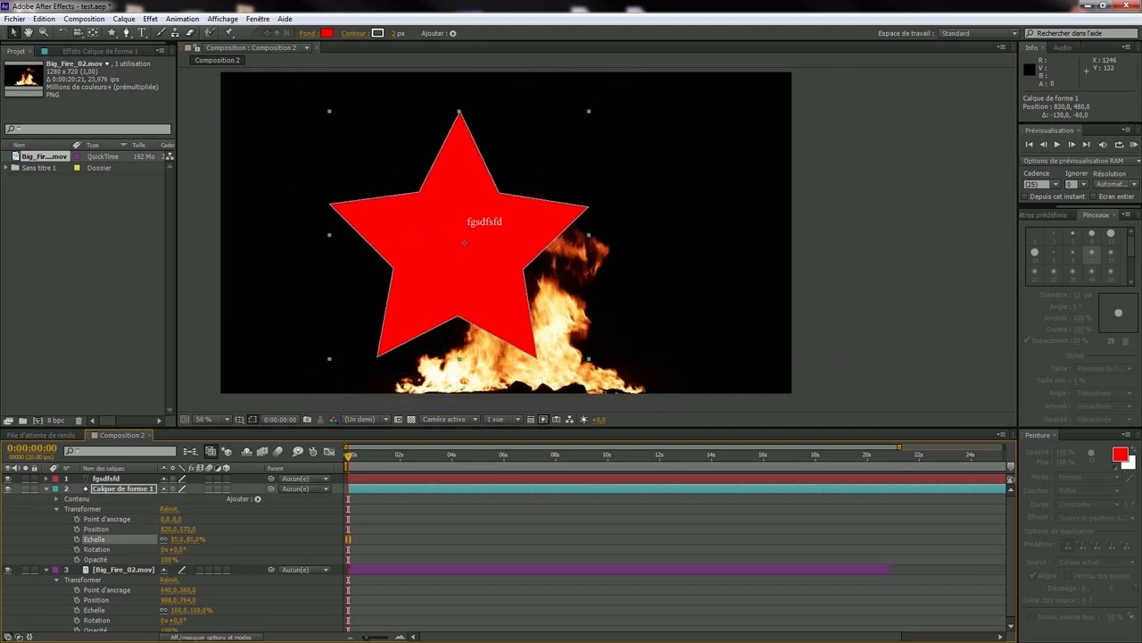
left_click_drag(589, 111, 559, 145)
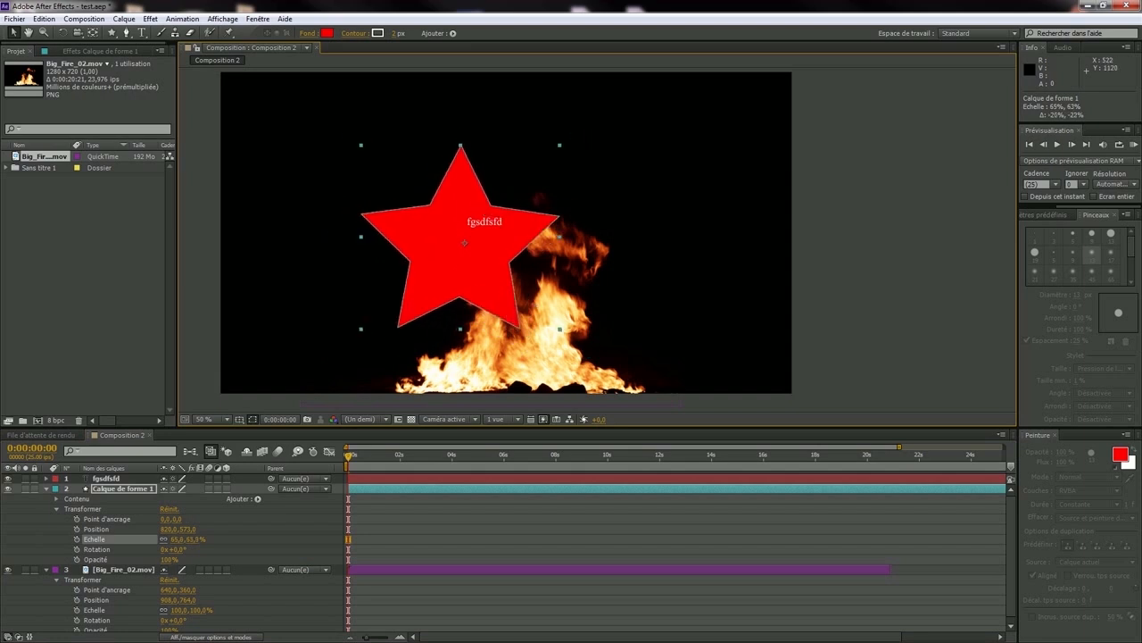
left_click(453, 540)
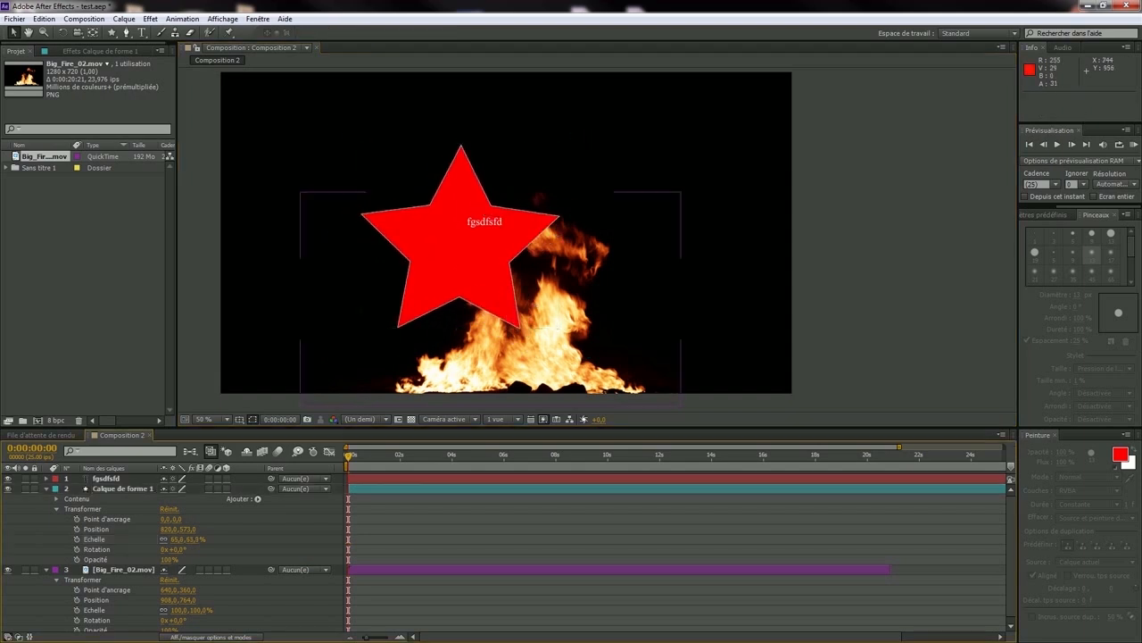
left_click(529, 172)
left_click_drag(559, 144, 572, 112)
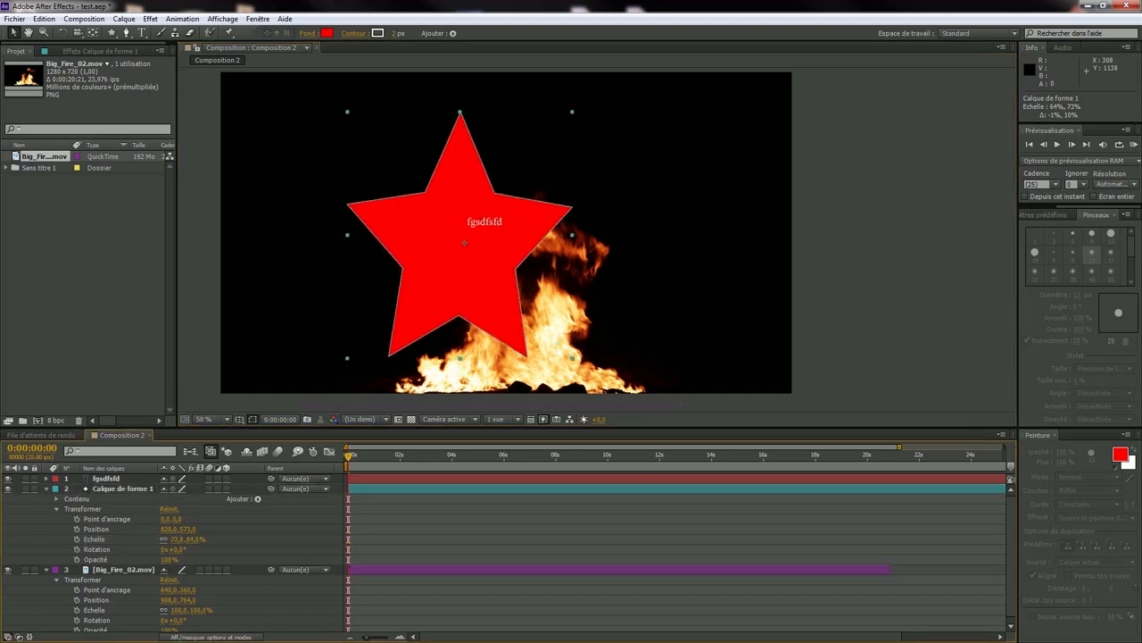
left_click(462, 174)
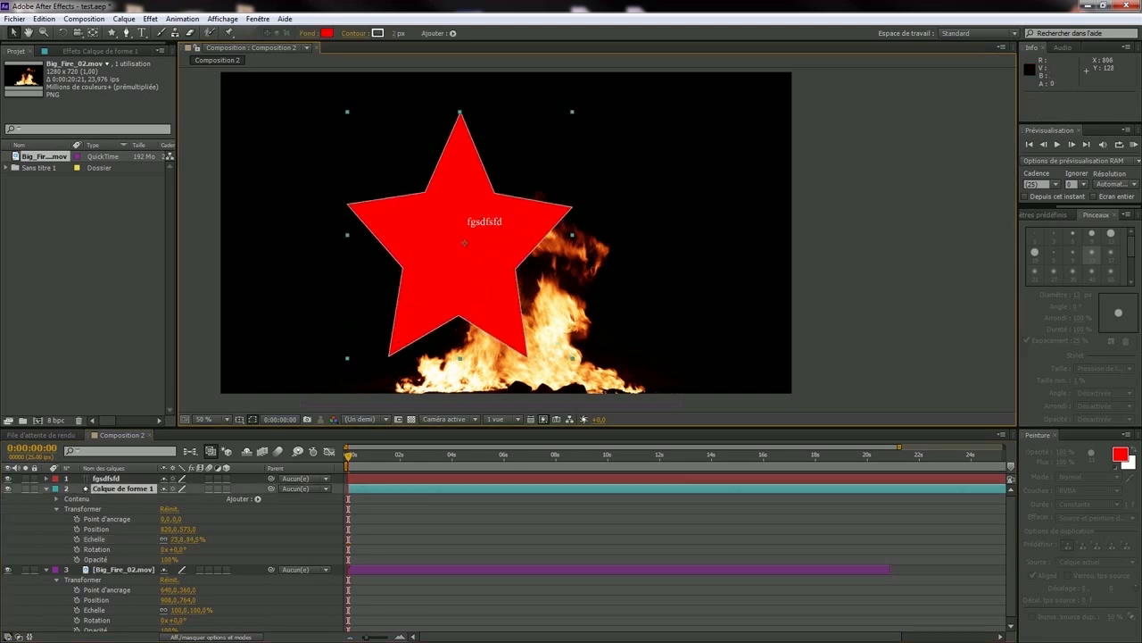
mouse_move(572, 112)
left_mouse_down()
mouse_move(571, 239)
mouse_move(572, 126)
left_mouse_up()
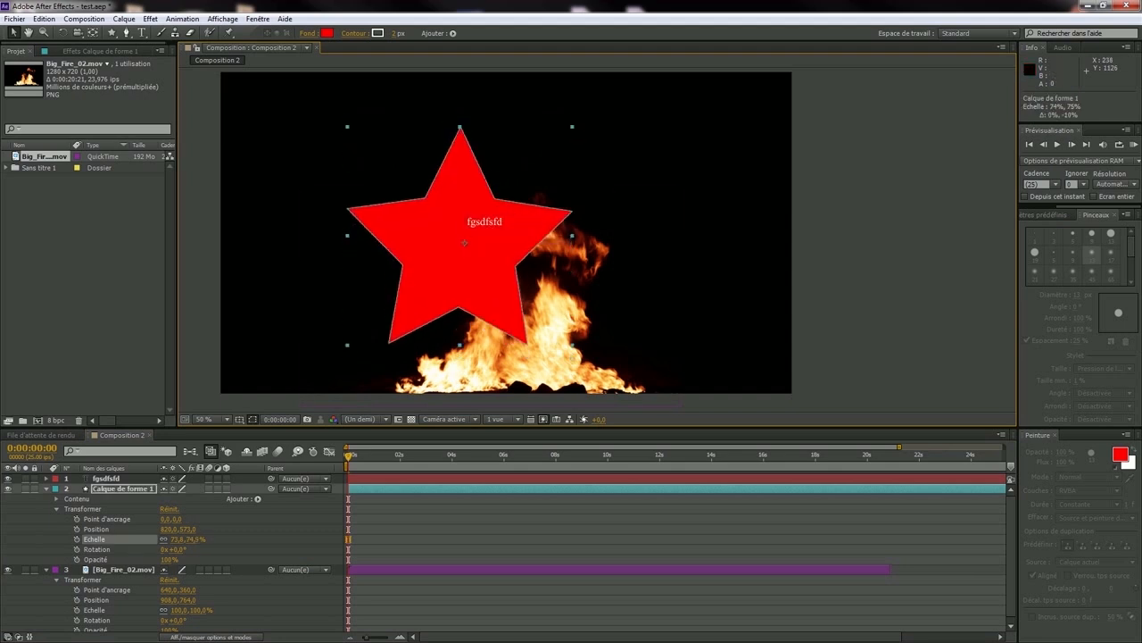
Set the rotation of Calque de forme 1 to 2°, and collapse the properties of Calque de forme 1 and Big_Fire_02.mov.
mouse_move(179, 549)
left_mouse_down()
mouse_move(198, 549)
mouse_move(78, 560)
mouse_move(168, 559)
left_mouse_up()
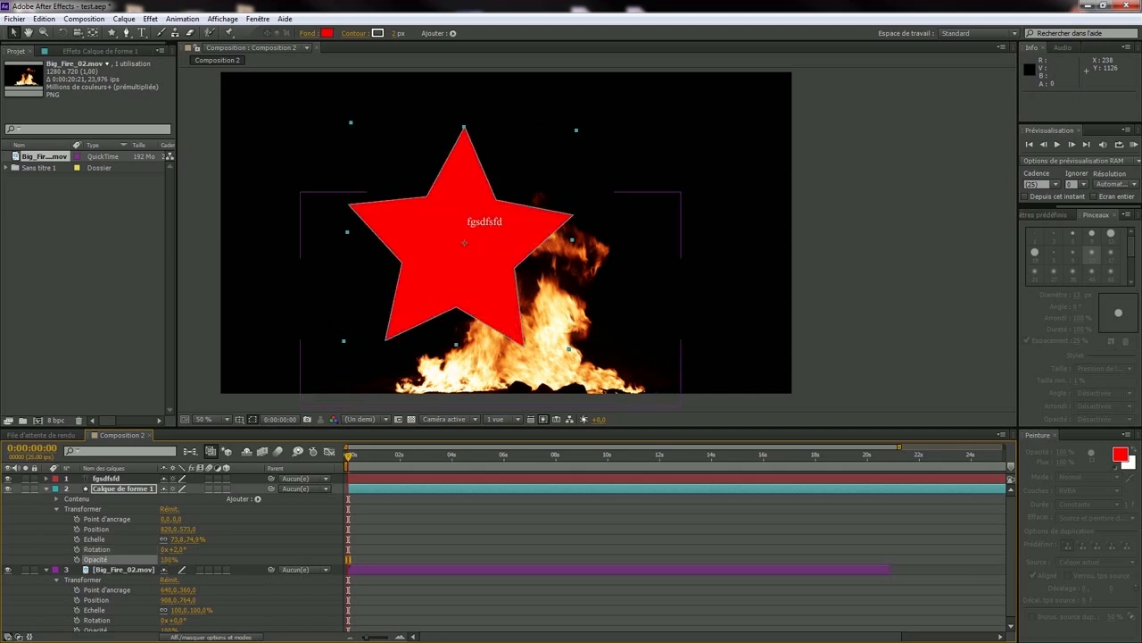
scroll(169, 560, "down", 1)
mouse_move(167, 626)
left_mouse_down()
mouse_move(123, 627)
mouse_move(170, 627)
left_mouse_up()
left_click(453, 259)
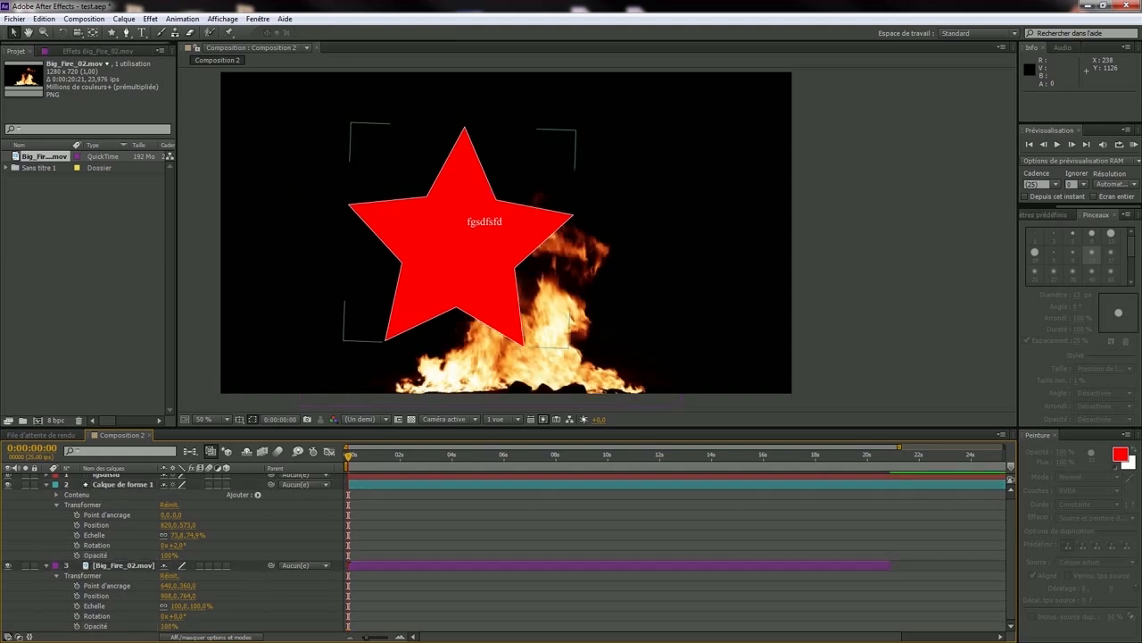
left_click(46, 485)
left_click(47, 499)
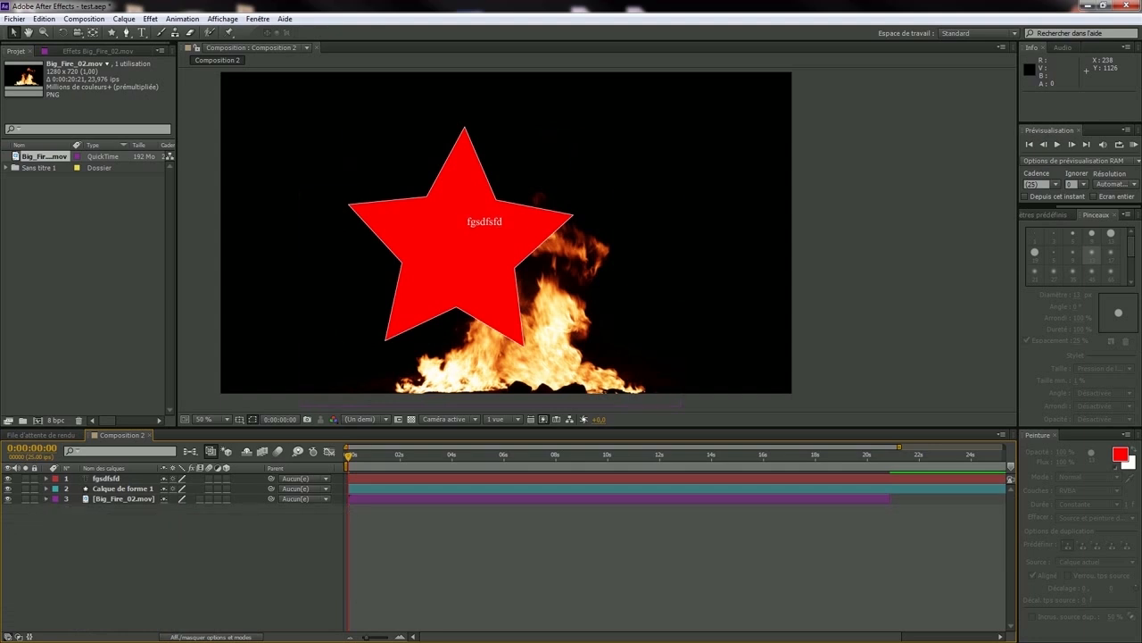
Preview the composition, return to 0:00:00:00 and extend the visible timeline range to the full 30 seconds.
key("space")
left_click_drag(584, 456, 339, 456)
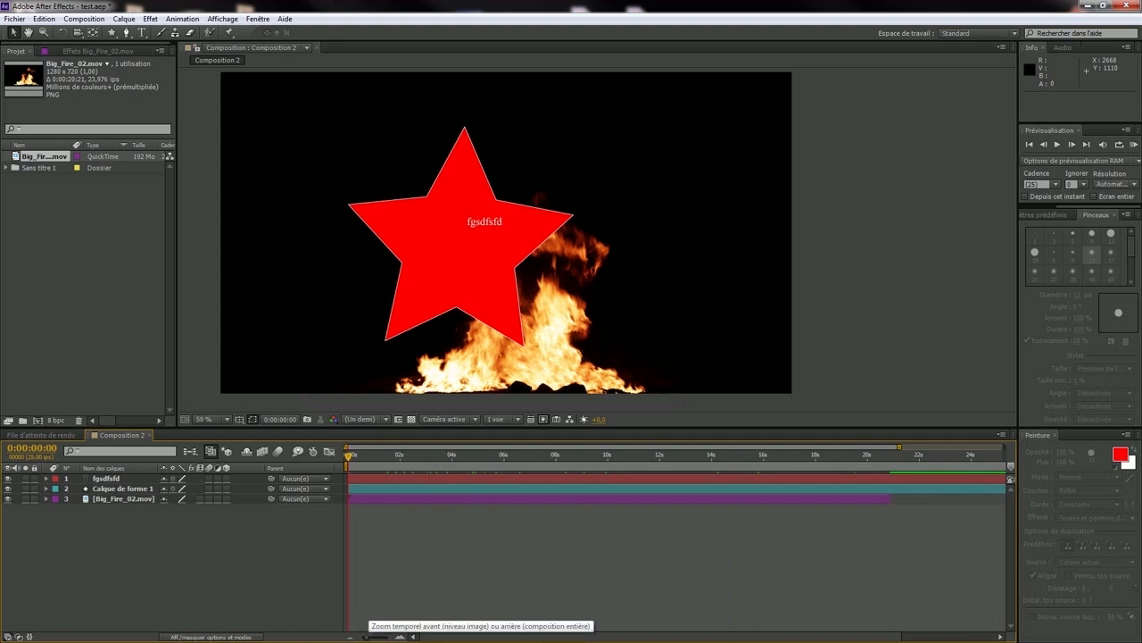
left_click_drag(366, 637, 389, 638)
left_click_drag(369, 447, 1004, 447)
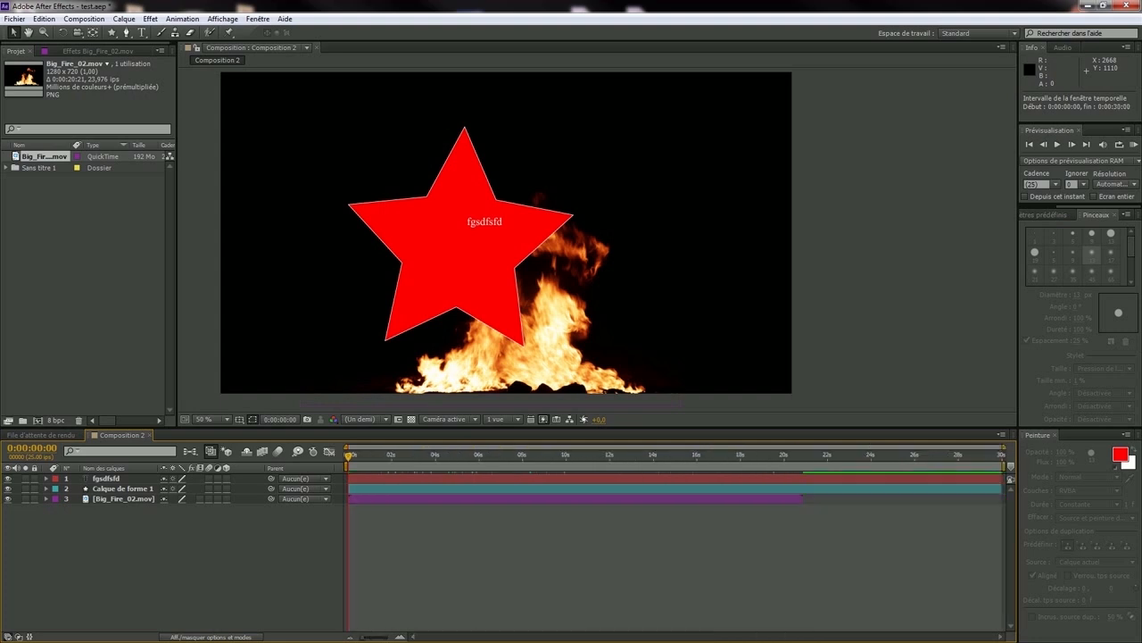
mouse_move(348, 456)
left_mouse_down()
mouse_move(982, 456)
mouse_move(348, 456)
left_mouse_up()
left_click(485, 222)
key("ctrl+Down")
key("ctrl+Down")
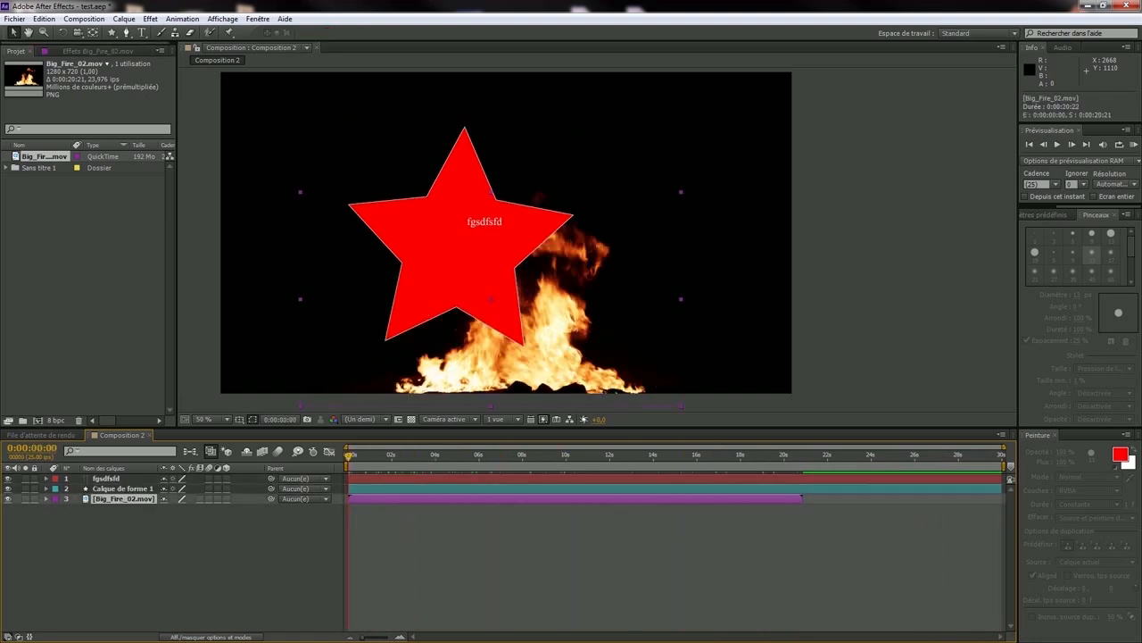
key("ctrl+shift+a")
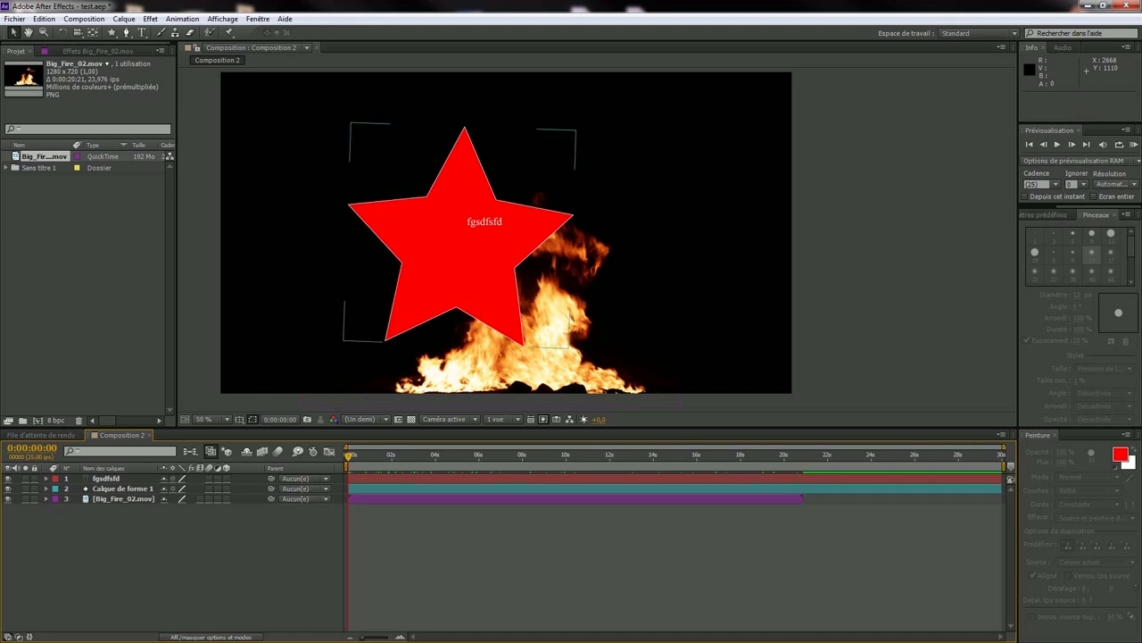
left_click(107, 478)
key("ctrl+shift+a")
mouse_move(349, 456)
left_mouse_down()
mouse_move(1001, 456)
mouse_move(348, 456)
left_mouse_up()
Play Big_Fire_02.mov and check its end in the timeline, and shift the layer so it starts at 0:00:04:02.
left_click(446, 499)
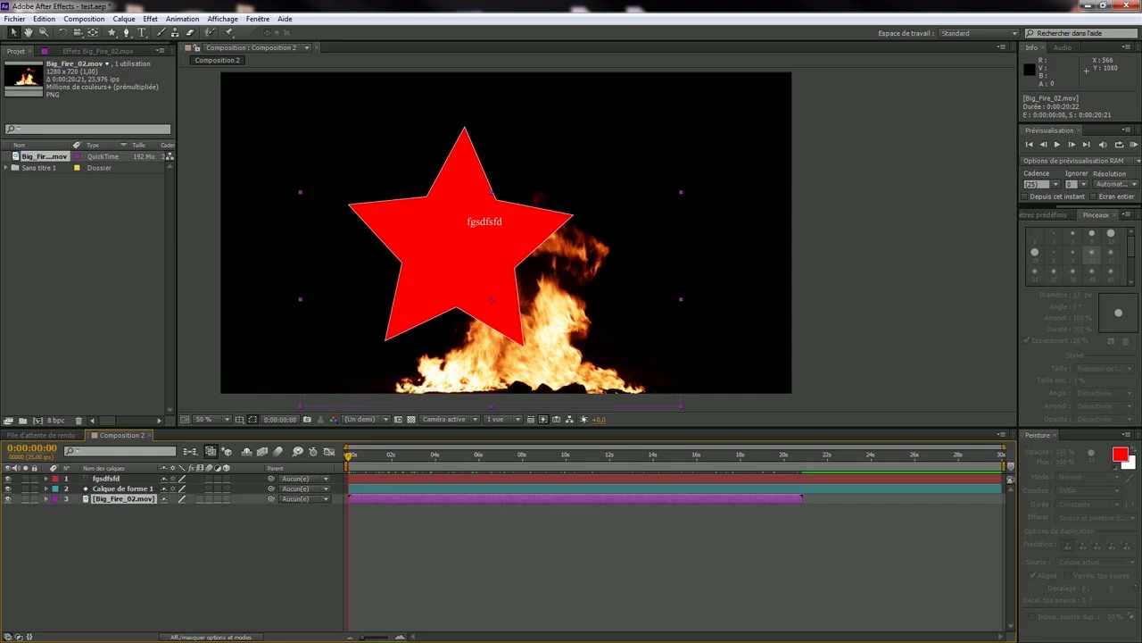
key("space")
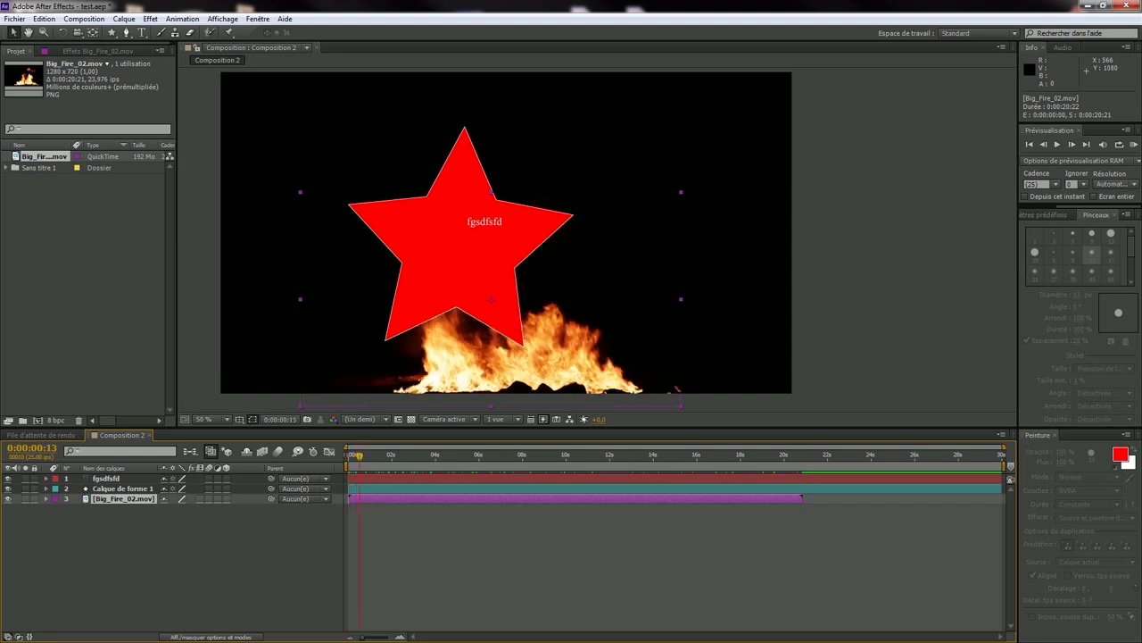
left_click(800, 456)
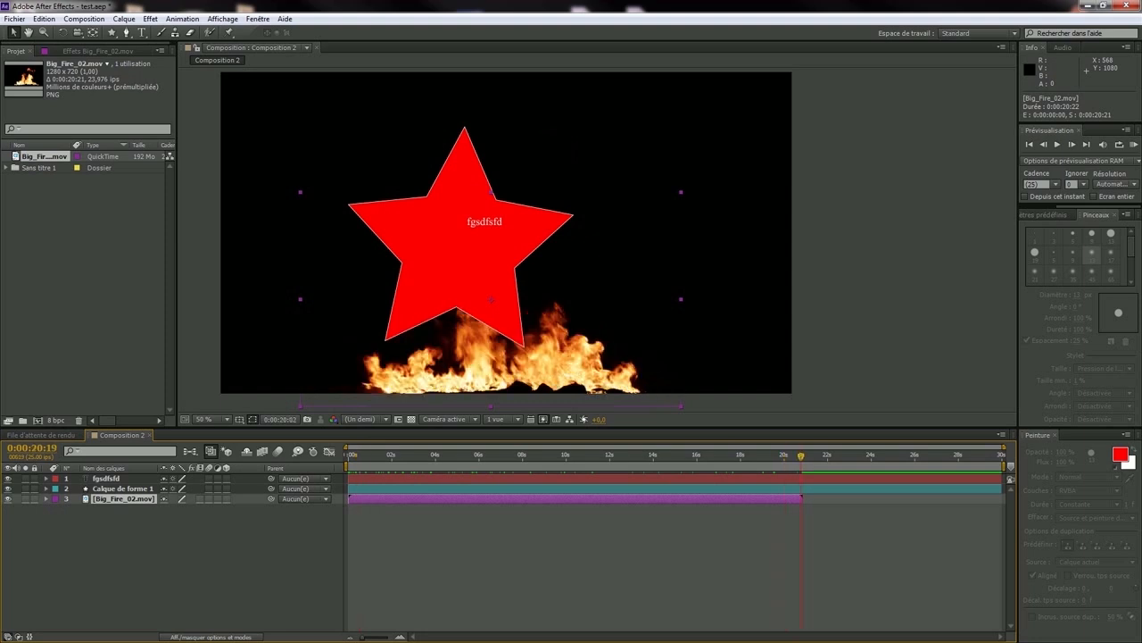
left_click_drag(800, 456, 605, 456)
left_click_drag(579, 498, 668, 499)
left_click_drag(390, 456, 428, 456)
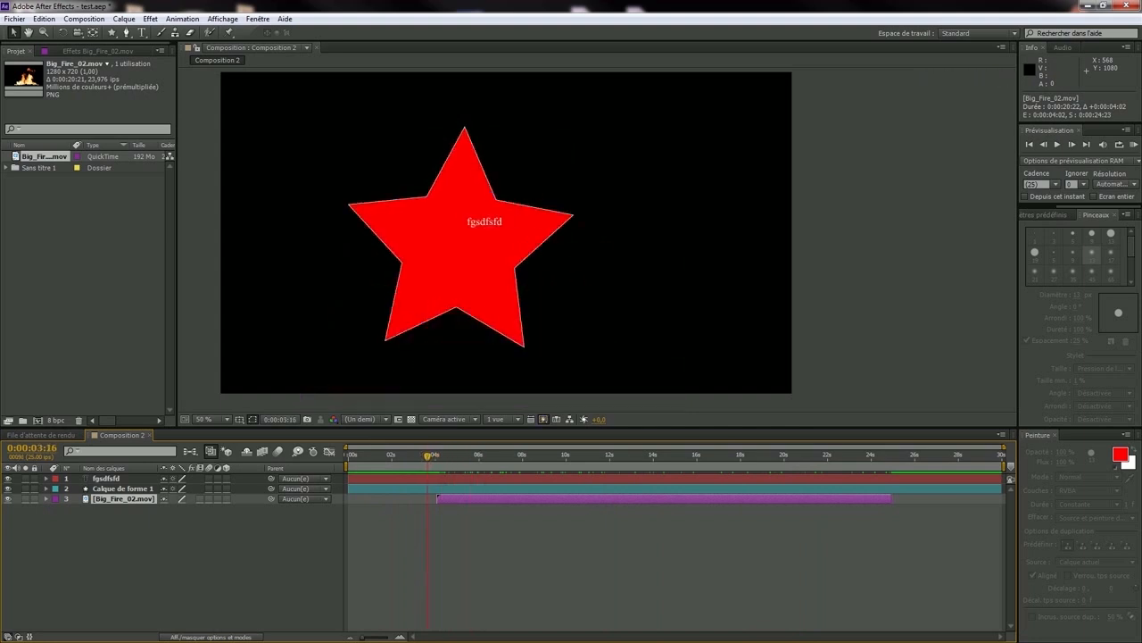
Trim the end of Big_Fire_02.mov to about 5 seconds on the timeline, and extend it back to 0:00:24:24.
left_click_drag(891, 498, 455, 498)
mouse_move(428, 456)
left_mouse_down()
mouse_move(493, 456)
mouse_move(445, 456)
left_mouse_up()
left_click_drag(461, 498, 891, 498)
Split the Big_Fire_02.mov layer at 0:00:07:13.
key("space")
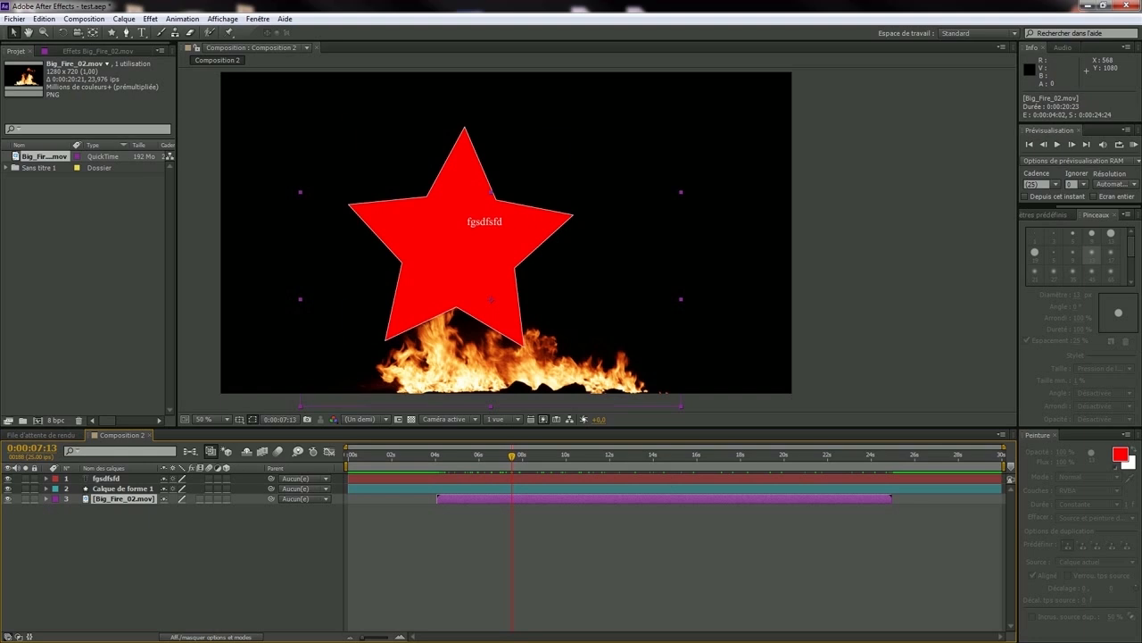
left_click(43, 19)
key("Down")
key("Down")
key("Down")
key("Down")
key("Down")
key("Down")
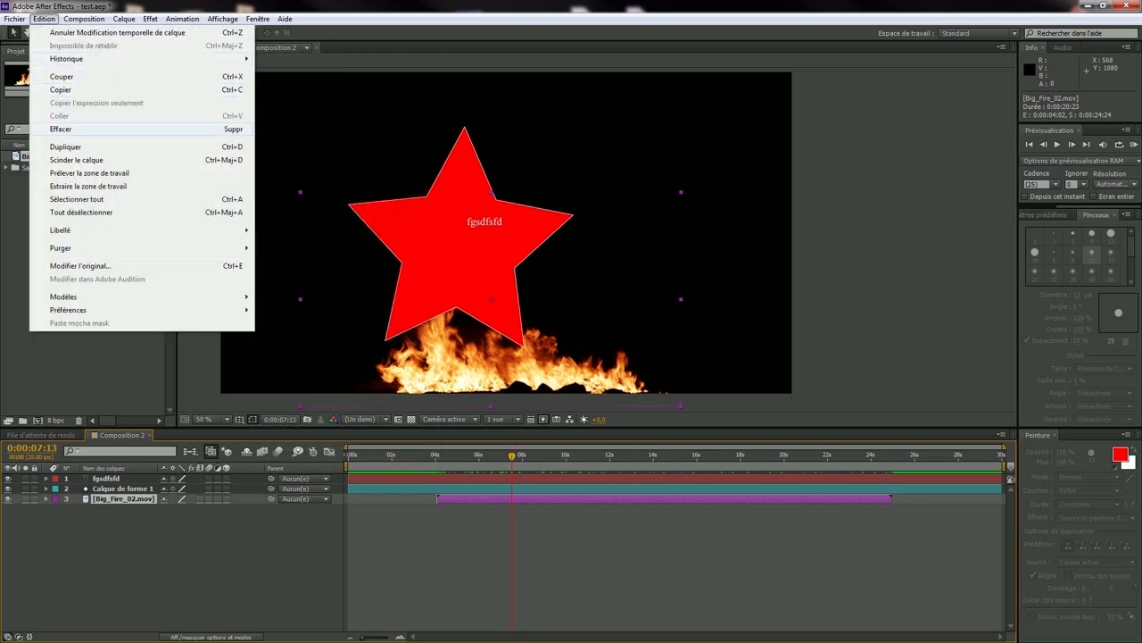
key("Return")
Split all layers at 0:00:10:02 with no layer selected.
left_click(477, 553)
left_click(568, 456)
key("alt+e")
key("Down")
key("Down")
key("Down")
key("Down")
key("Down")
key("Down")
key("Return")
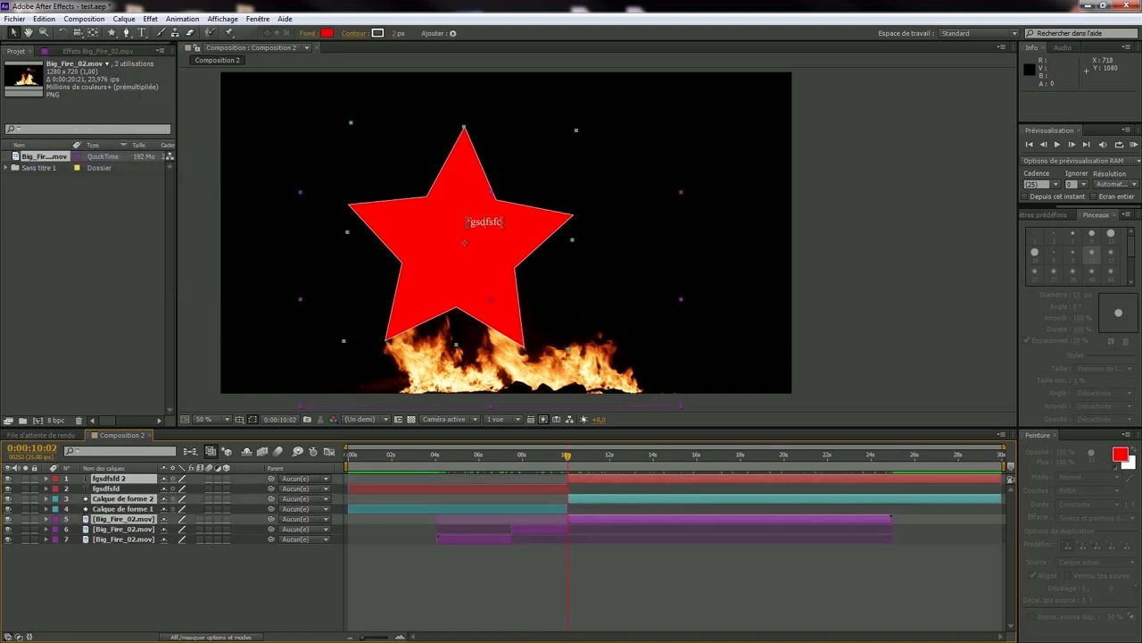
Delete the Big_Fire_02.mov segment between 0:00:07:13 and 0:00:10:01, and scrub across the gap to 0:00:10:16.
left_click(540, 529)
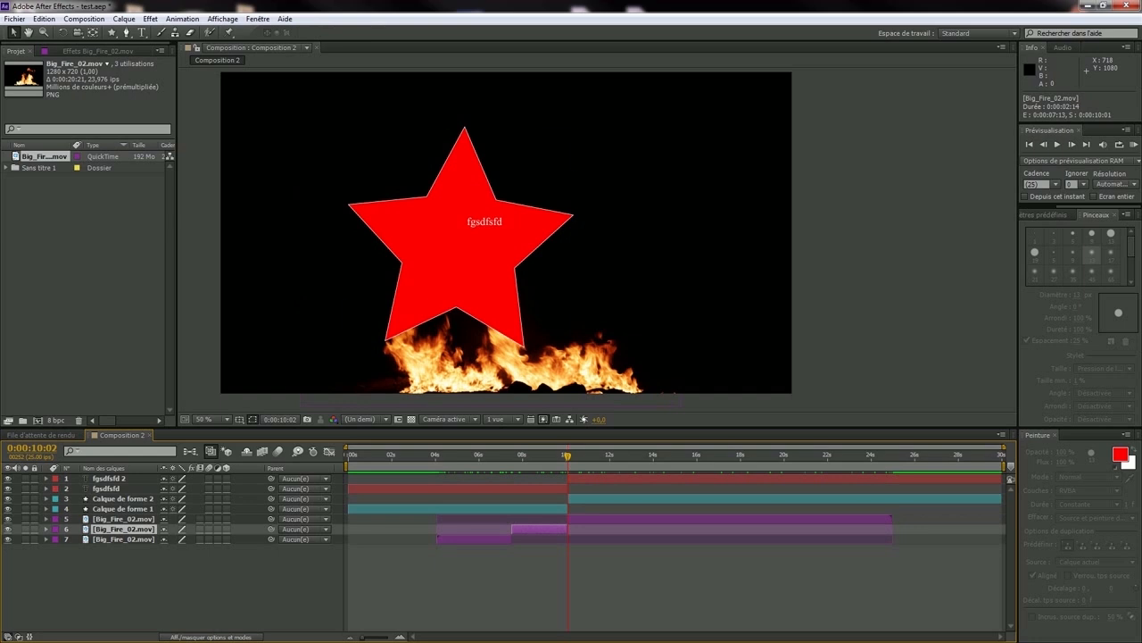
key("Delete")
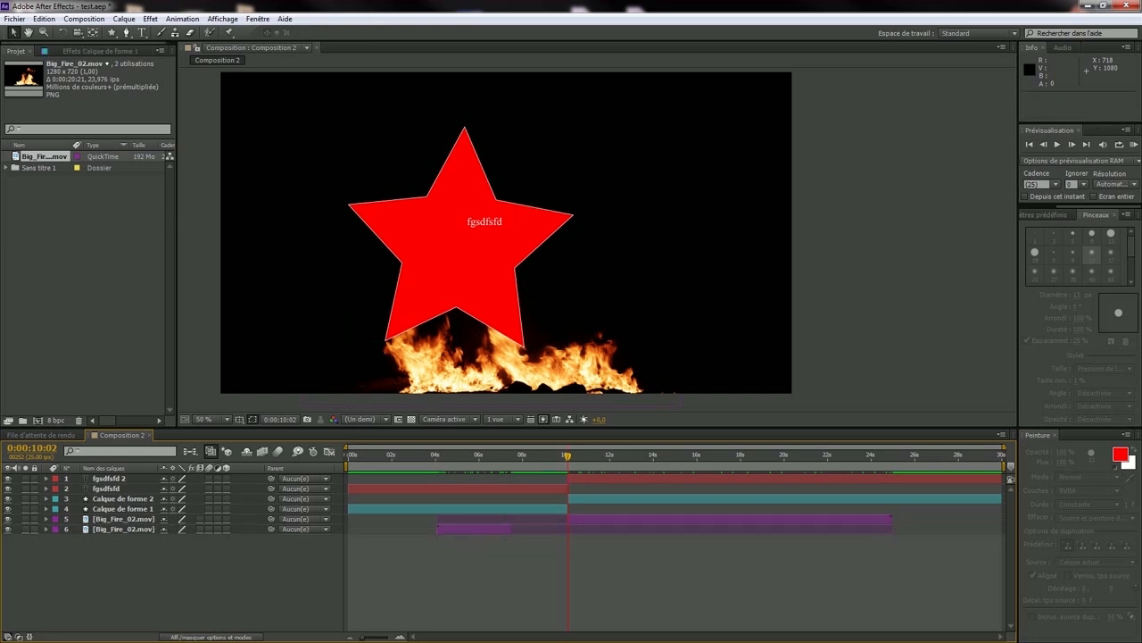
left_click_drag(433, 456, 580, 455)
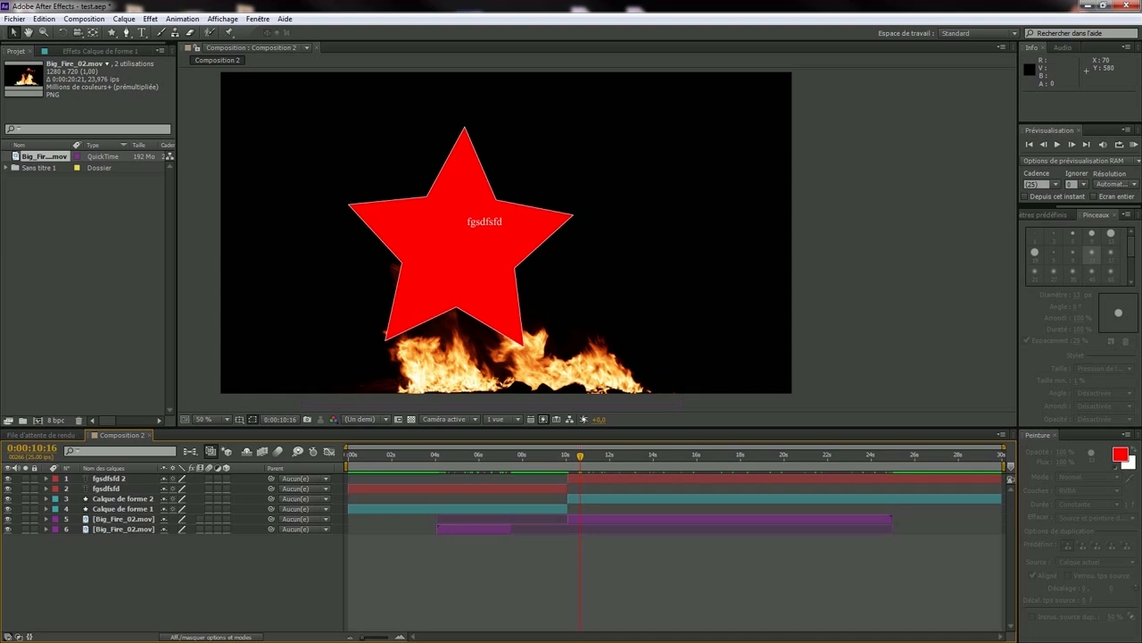
Show the Mode and Cache columns in the timeline, and move the current time to 0:00:05:20.
left_click(212, 637)
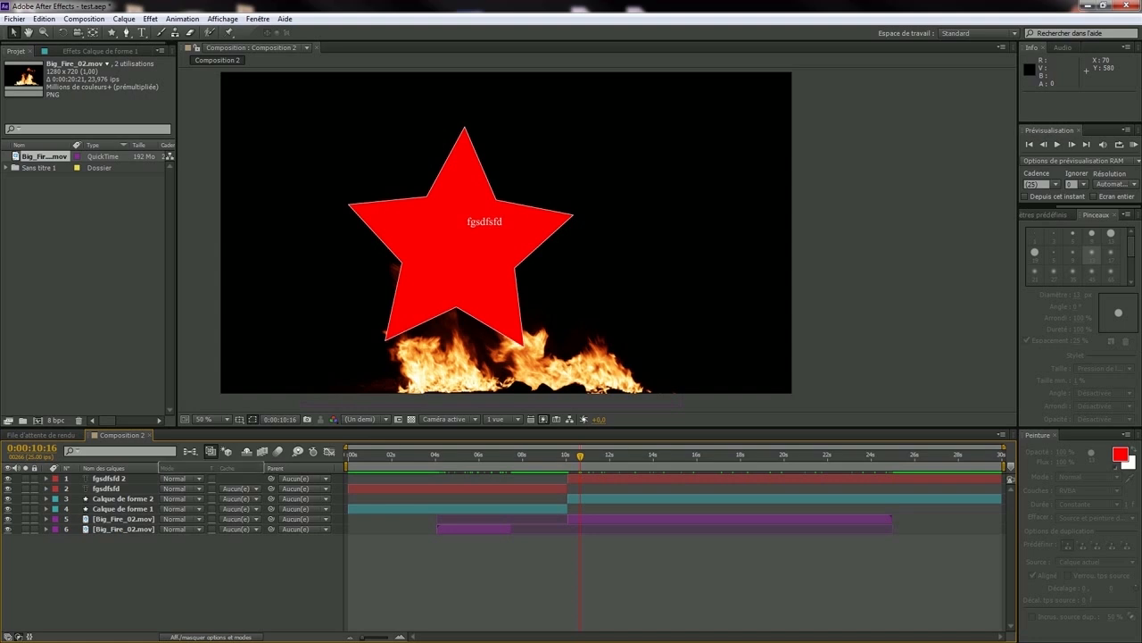
left_click_drag(580, 456, 463, 457)
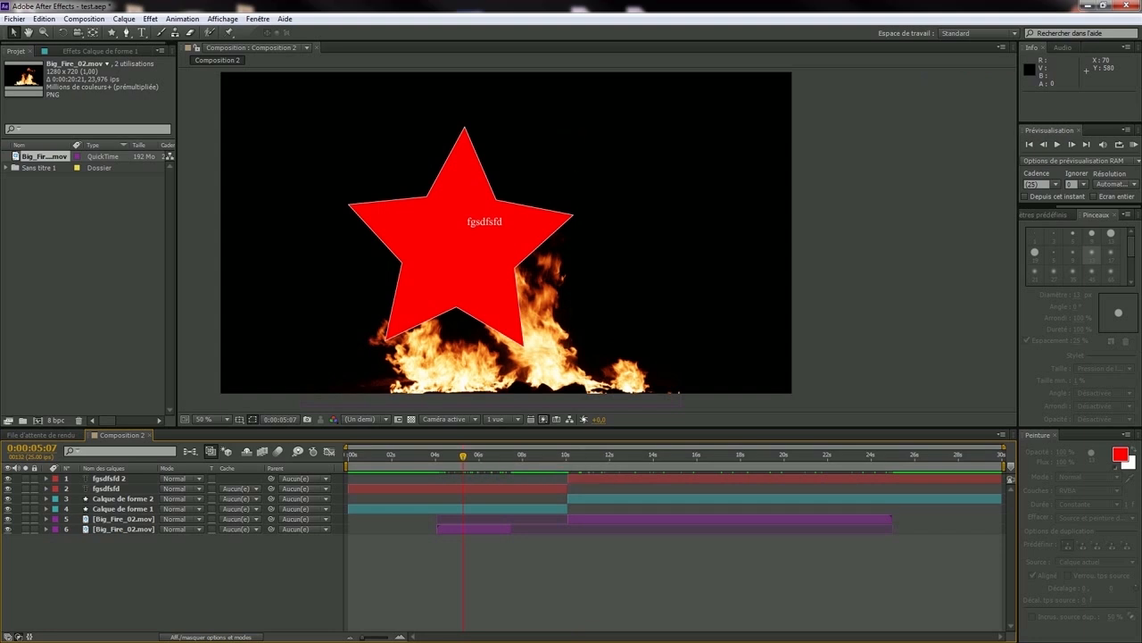
mouse_move(463, 456)
left_mouse_down()
mouse_move(489, 456)
mouse_move(474, 456)
left_mouse_up()
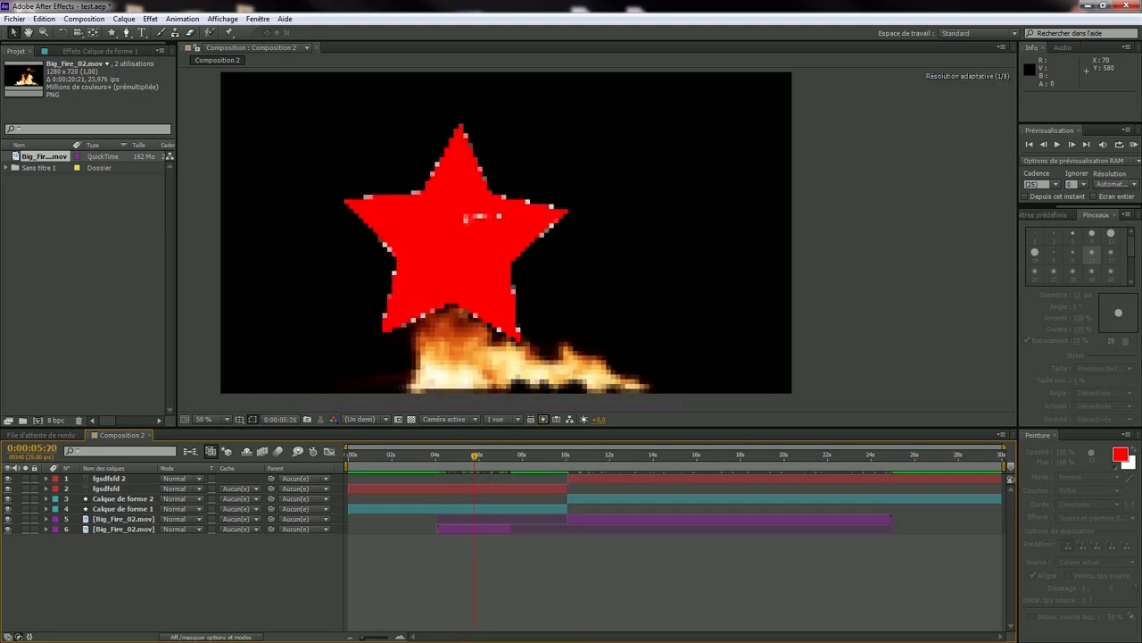
Move the star on Calque de forme 1 to about 832, 723, set its blending mode to Teinte and play the result.
left_click_drag(459, 239, 463, 284)
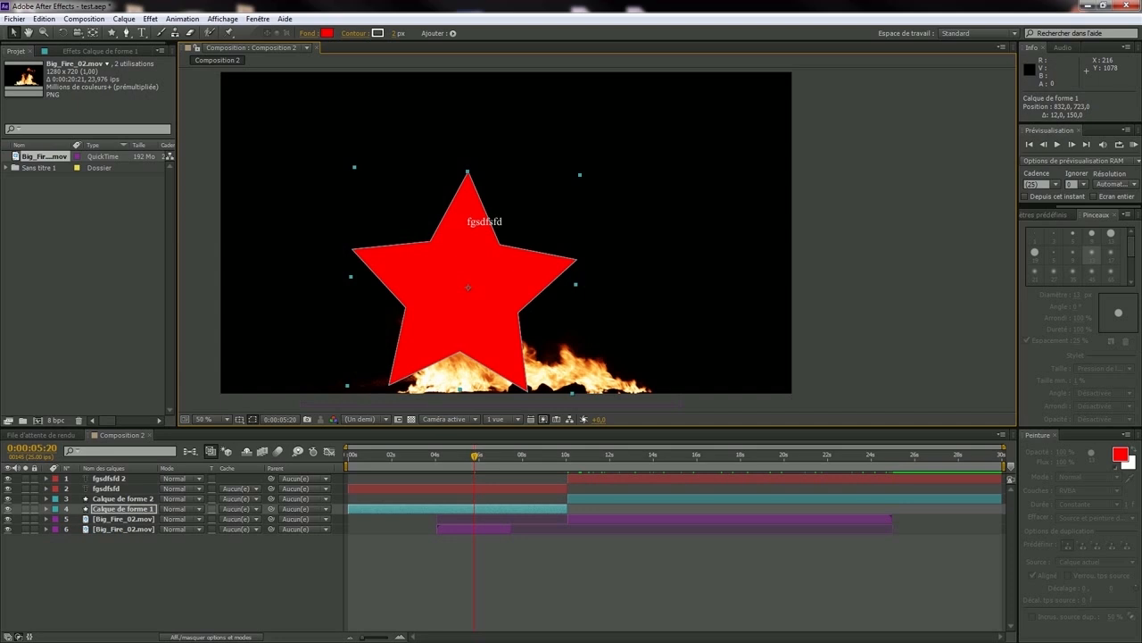
left_click(183, 508)
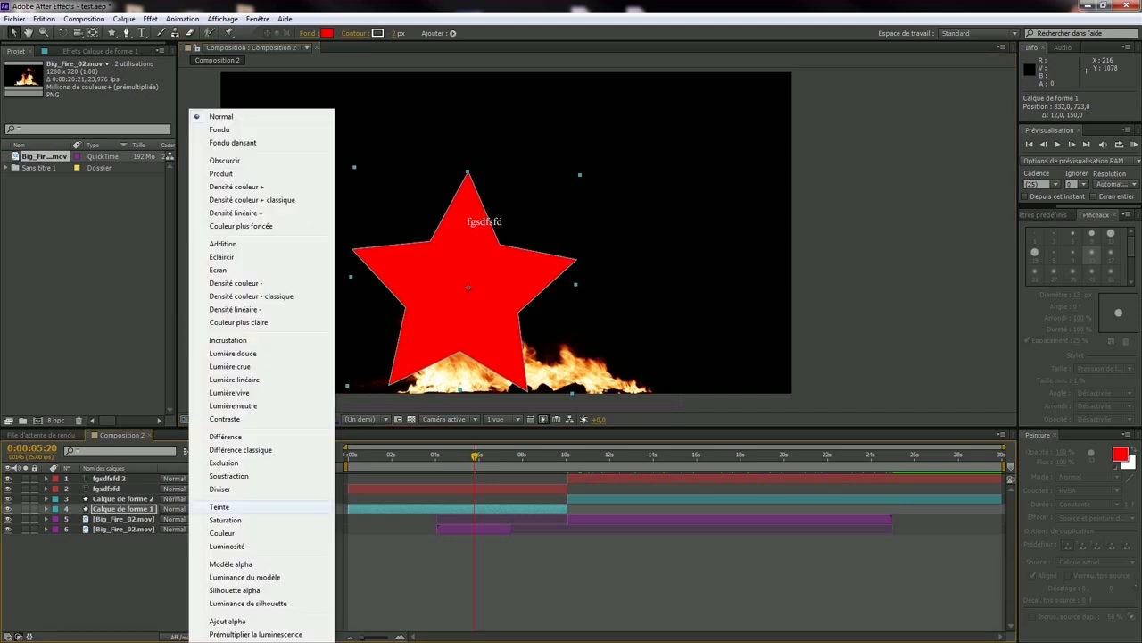
left_click(223, 506)
left_click(317, 553)
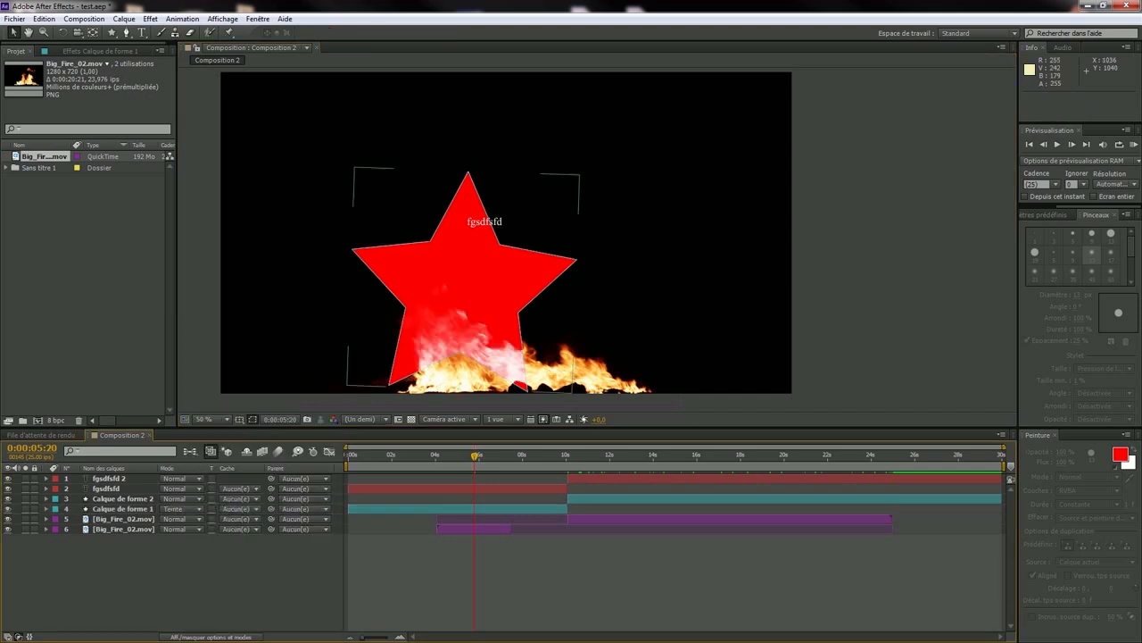
left_click_drag(475, 456, 436, 457)
key("space")
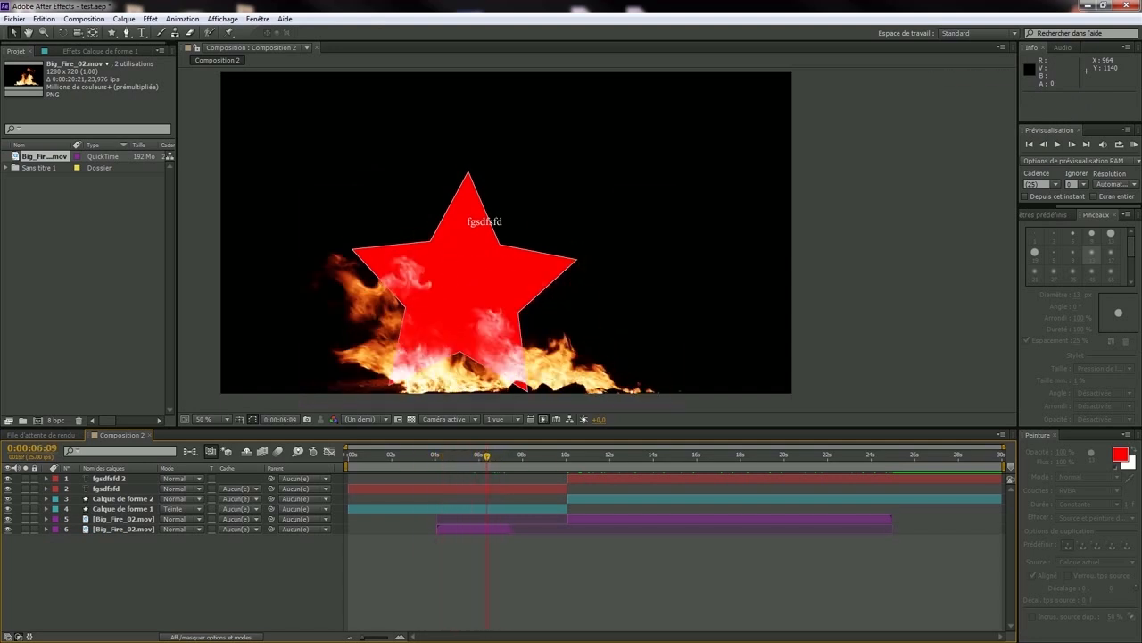
Restore the blending mode of Calque de forme 1 to Normal and view its track matte options.
left_click(179, 508)
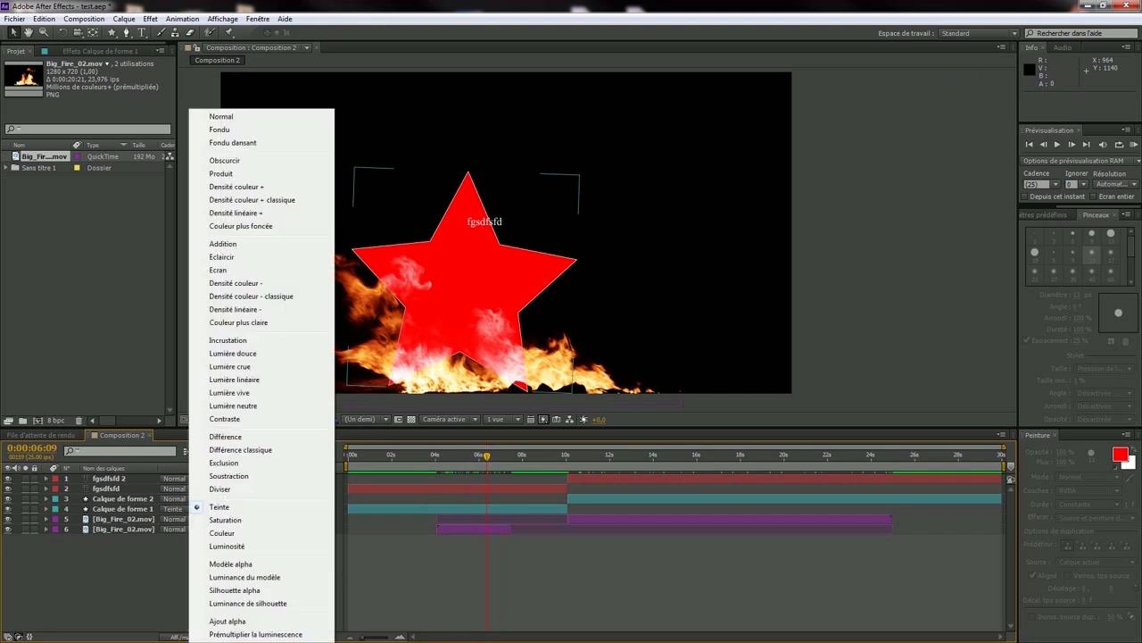
left_click(221, 116)
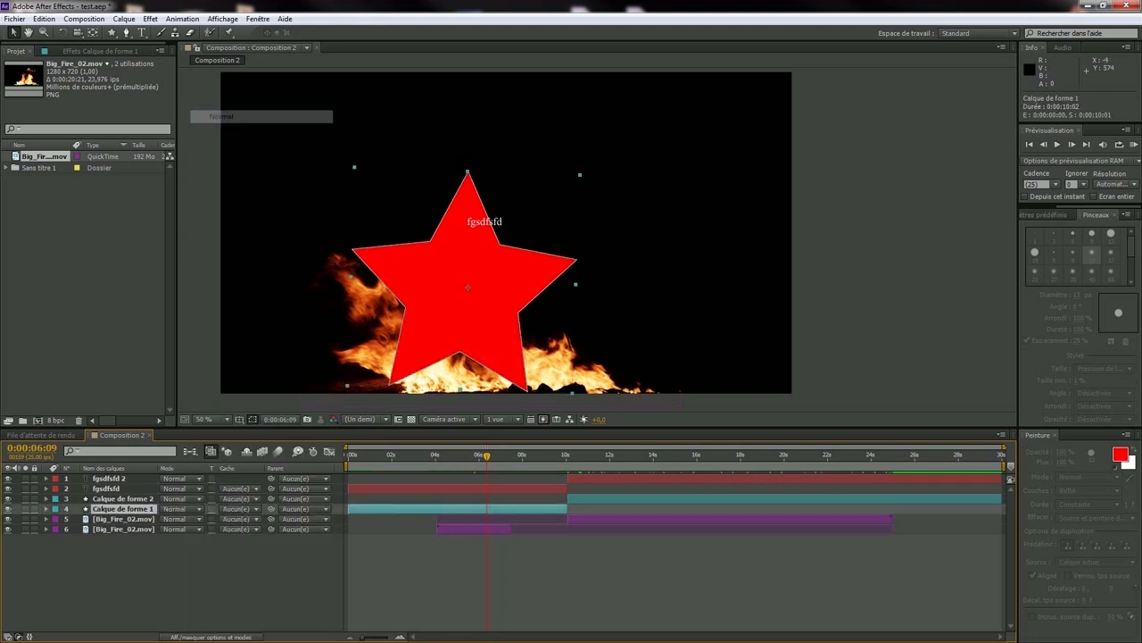
left_click(236, 507)
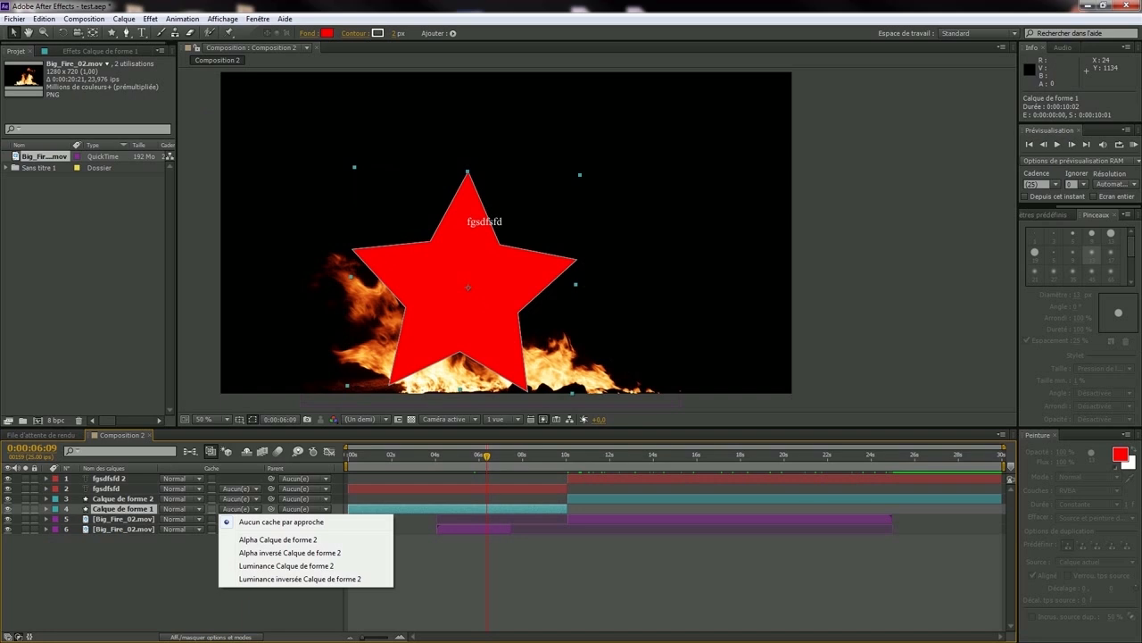
left_click(437, 575)
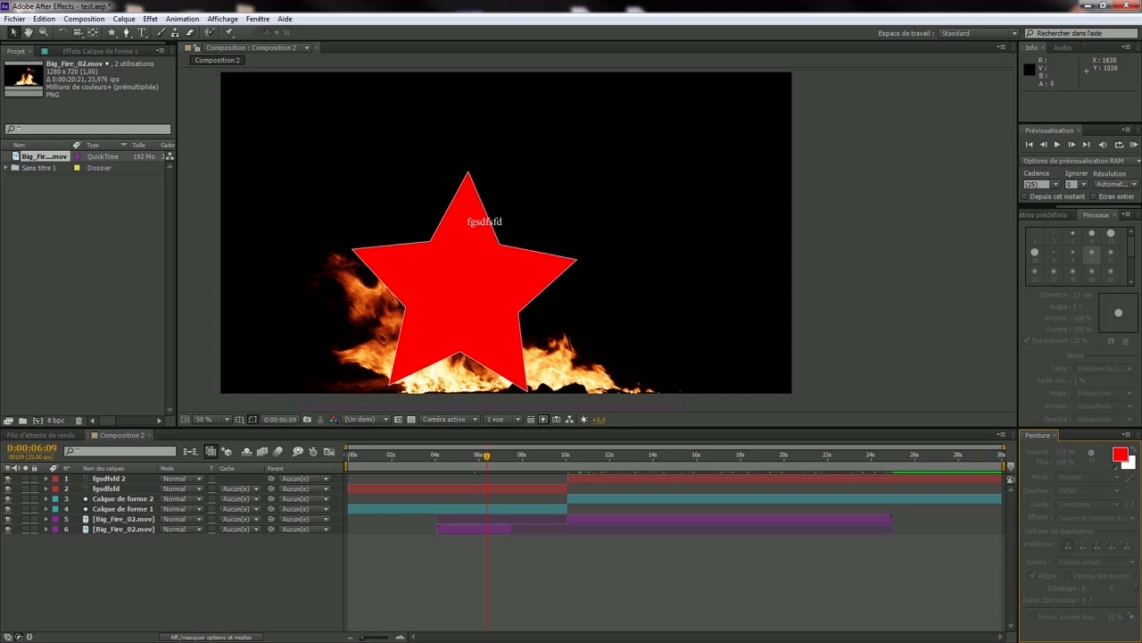
Bring the Effets et paramètres prédéfinis panel and the Audio panel to the front.
left_click(1046, 214)
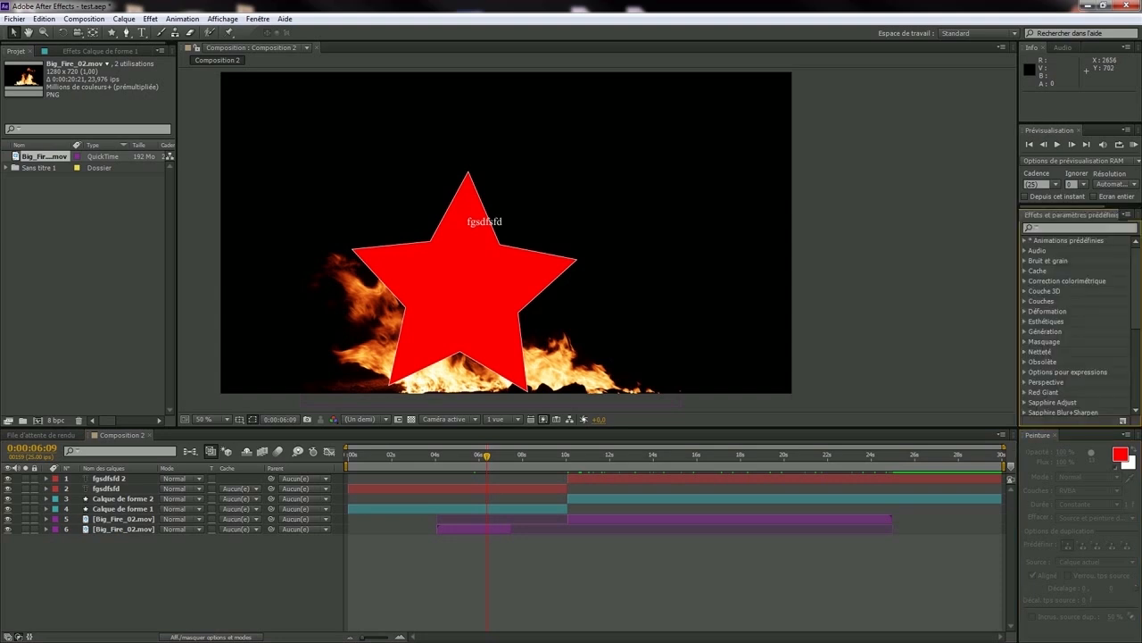
left_click(257, 19)
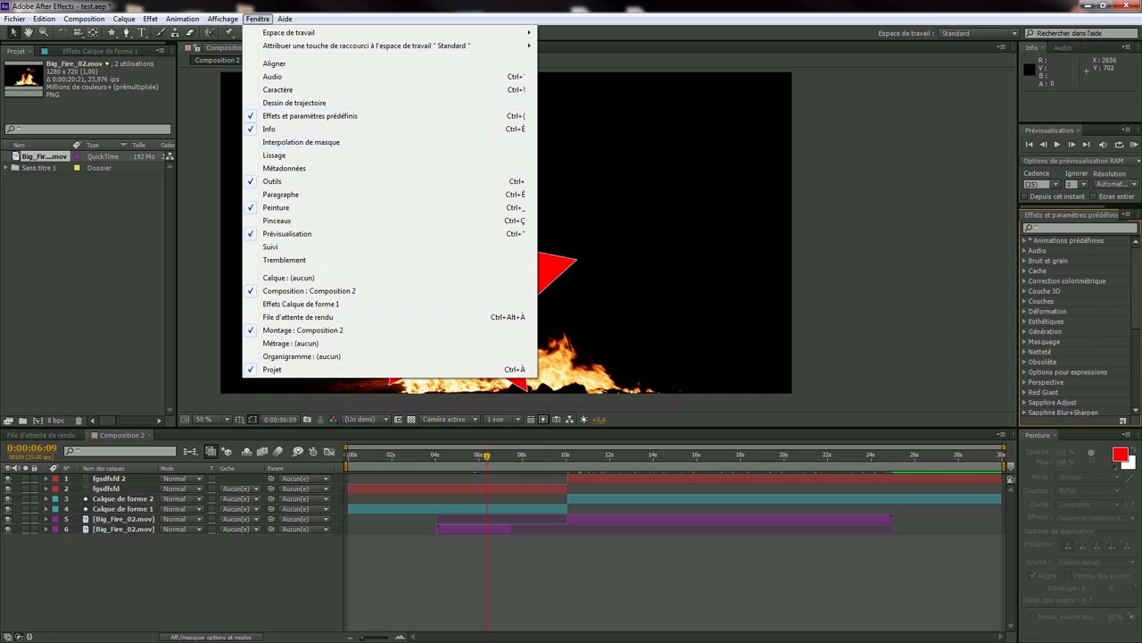
left_click(1076, 100)
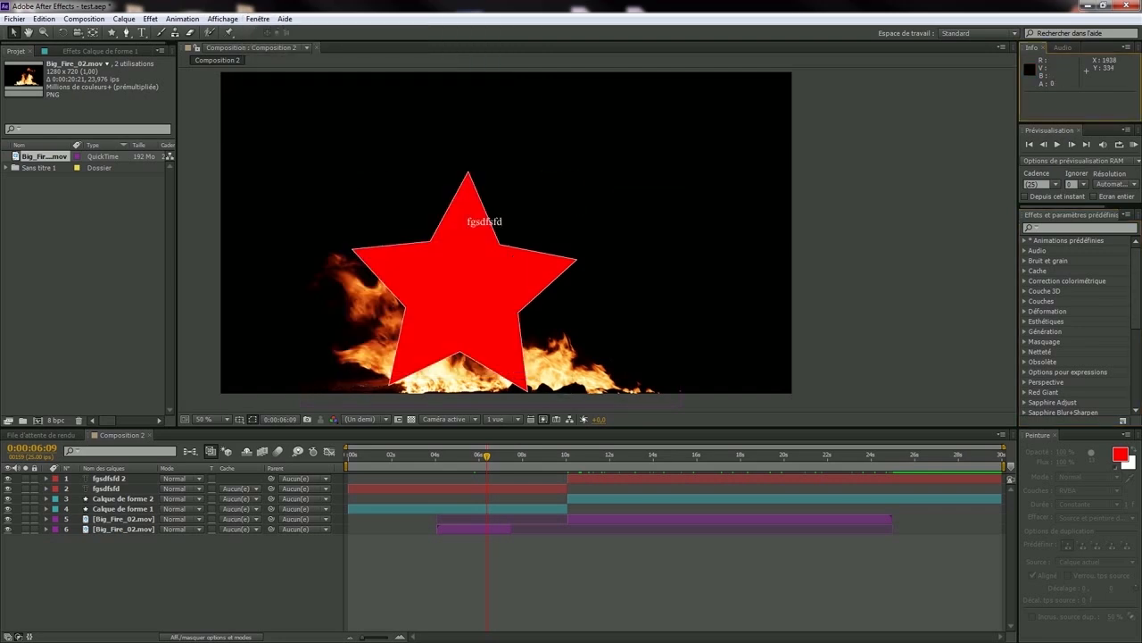
left_click(1063, 48)
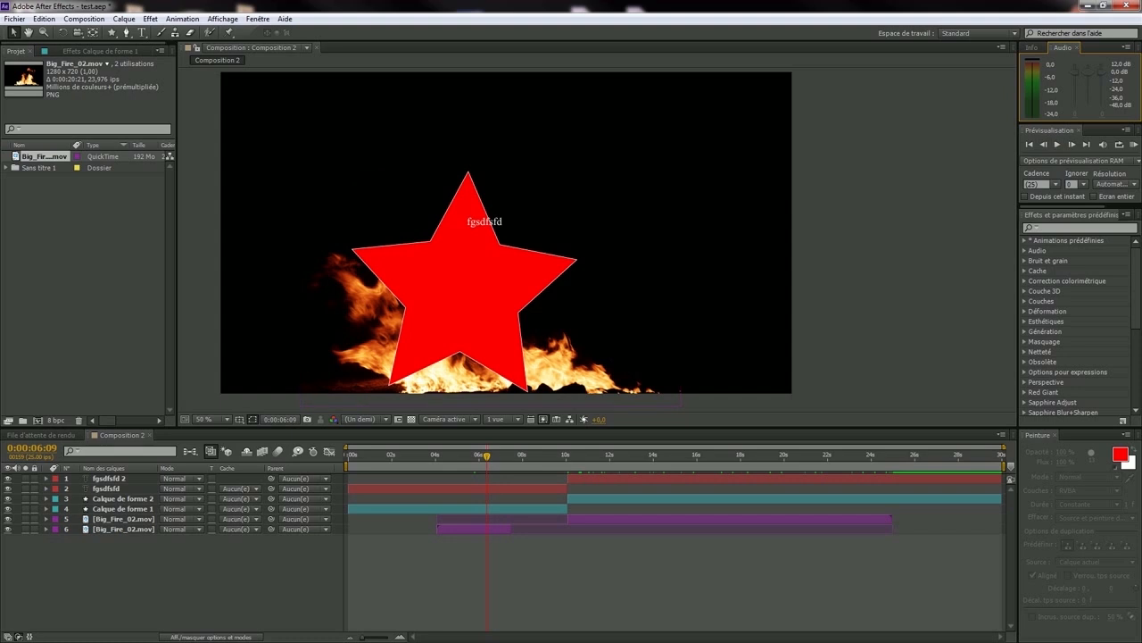
Return to the start of Composition 2 and play it several times, stopping at 0:00:06:02.
key("Home")
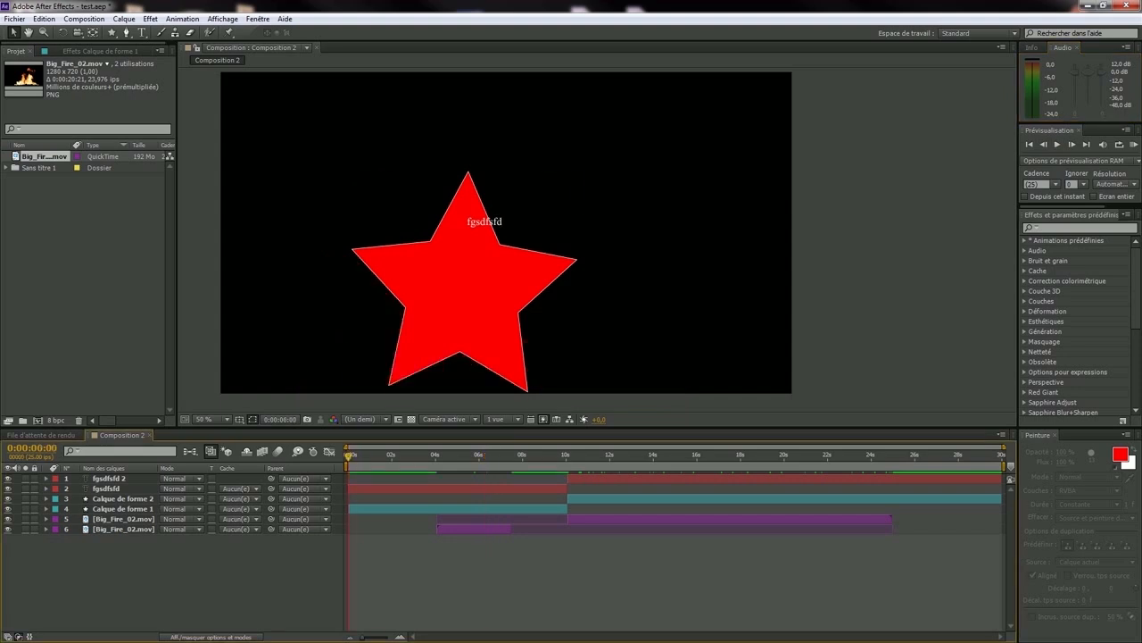
key("space")
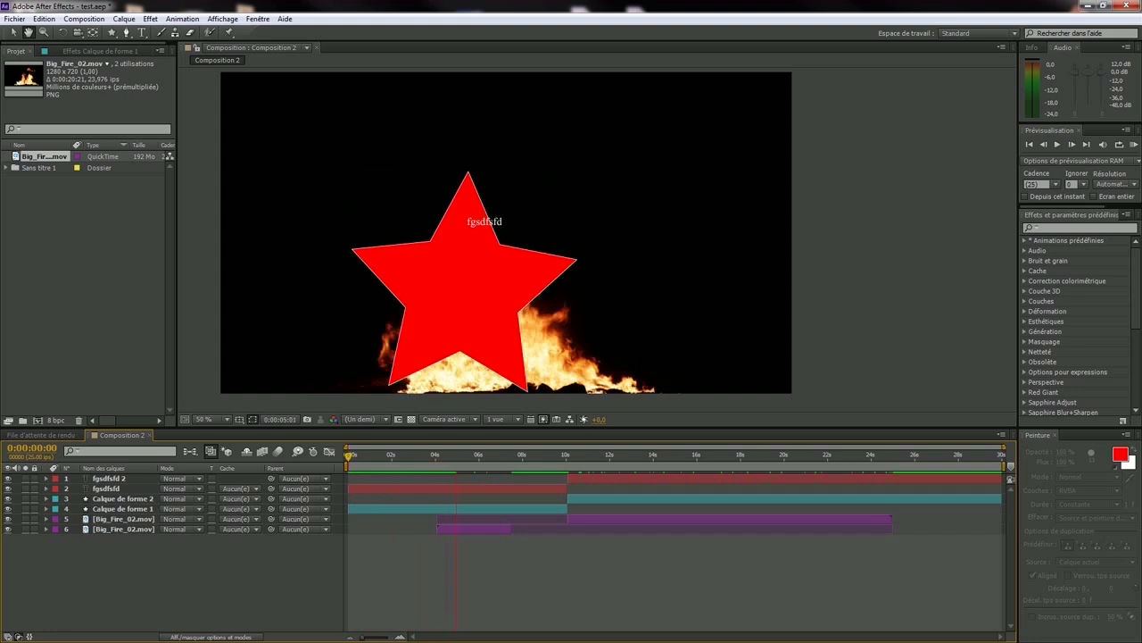
key("space")
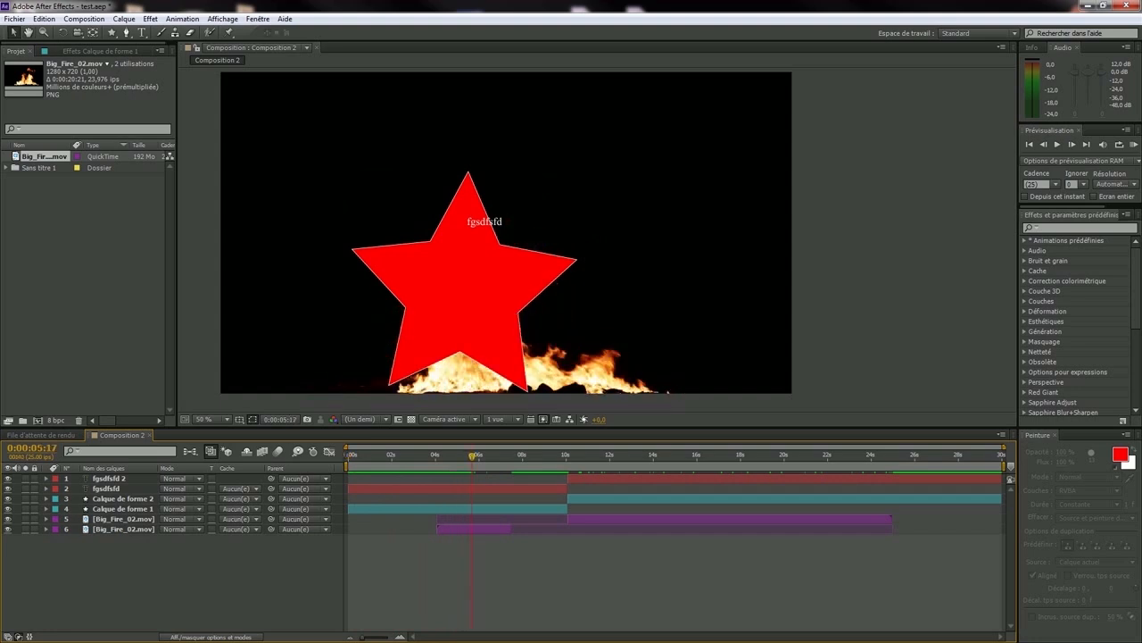
key("space")
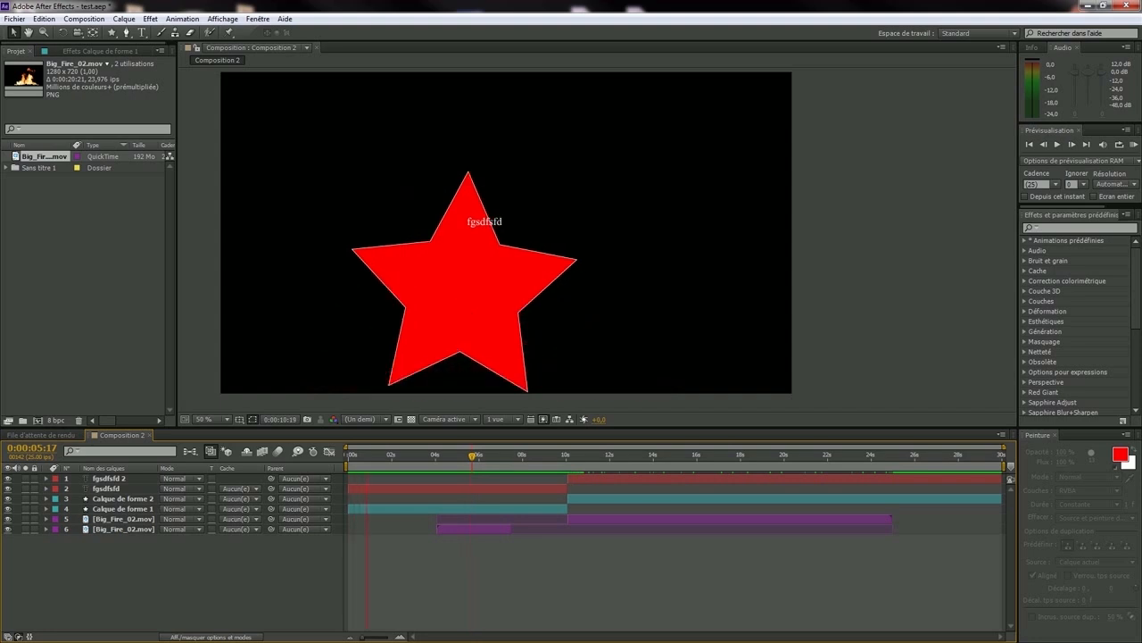
key("space")
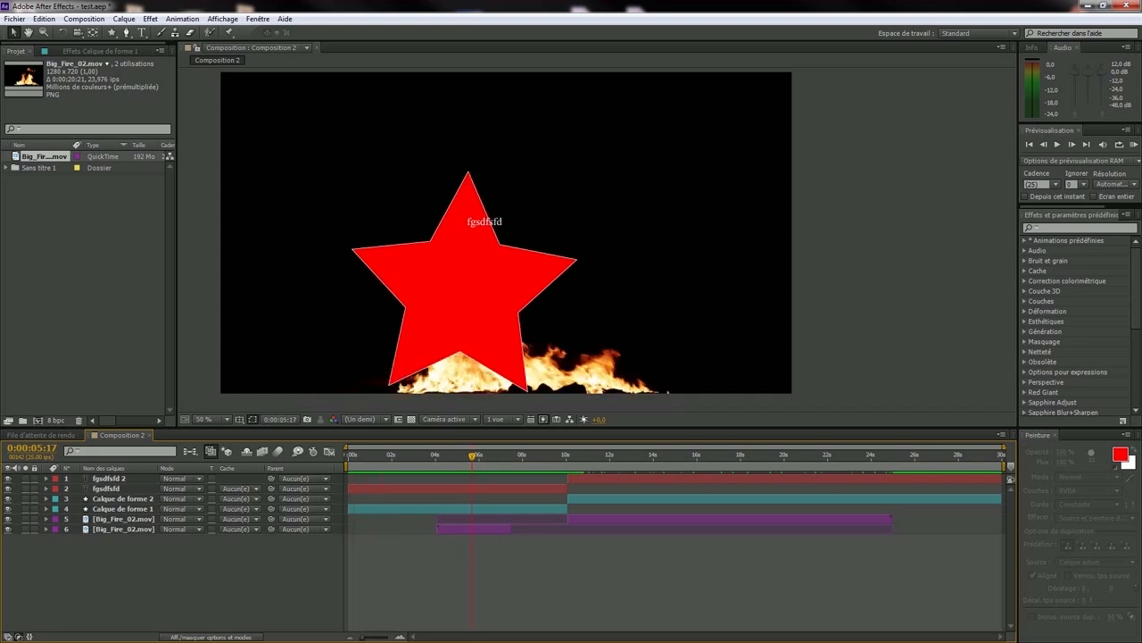
key("space")
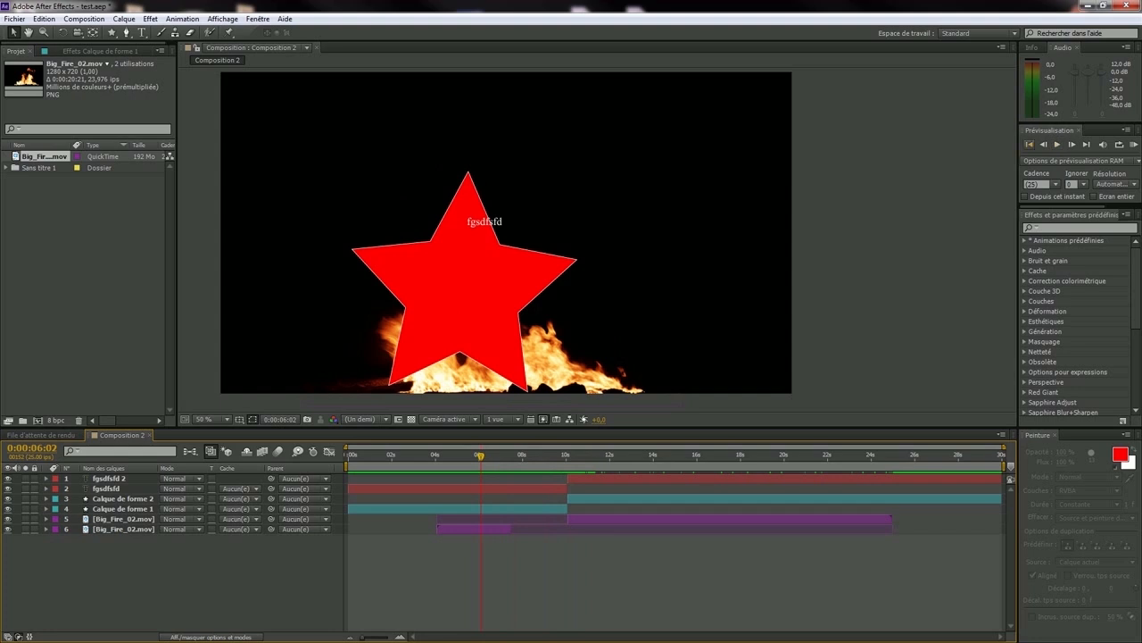
Try the preview controls by stepping back and forth one frame at a time, and play the composition.
left_click(1044, 144)
left_click(1072, 145)
left_click(1043, 144)
left_click(1071, 144)
left_click(1043, 144)
left_click(1058, 143)
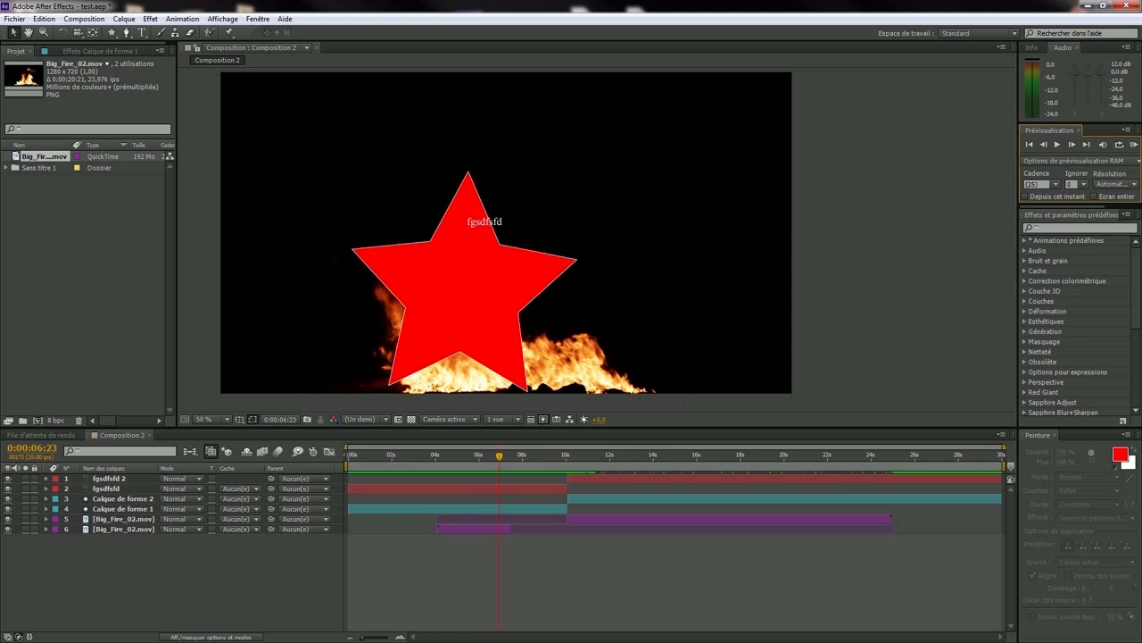
Look through the effect categories, compare them with the Effet commands, and point out the Peinture settings.
scroll(1071, 326, "down", 5)
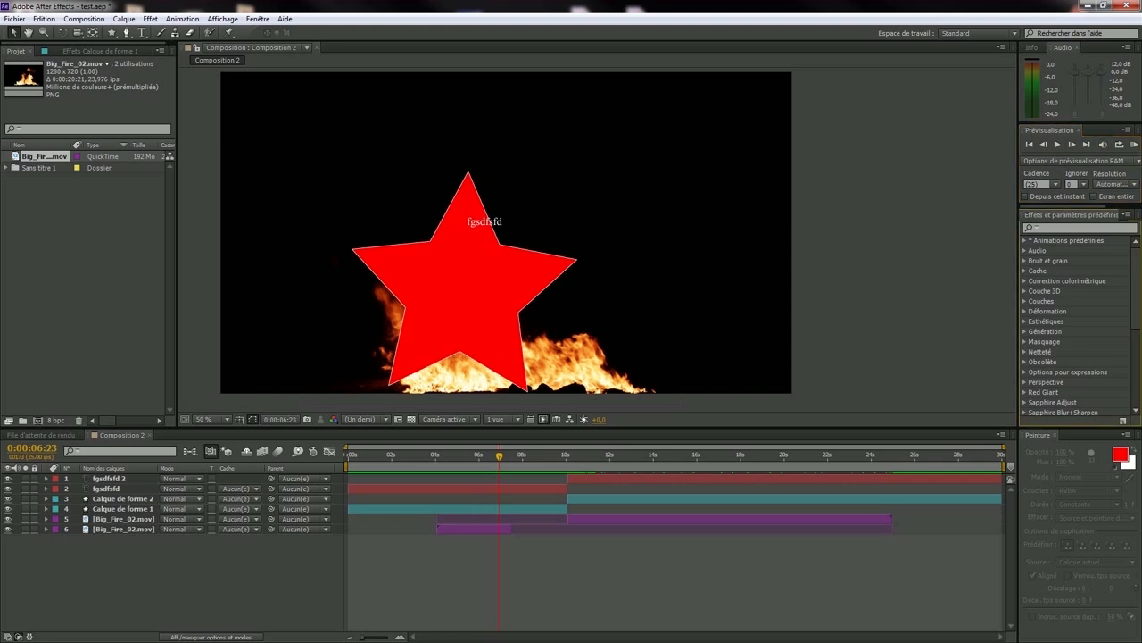
left_click(150, 18)
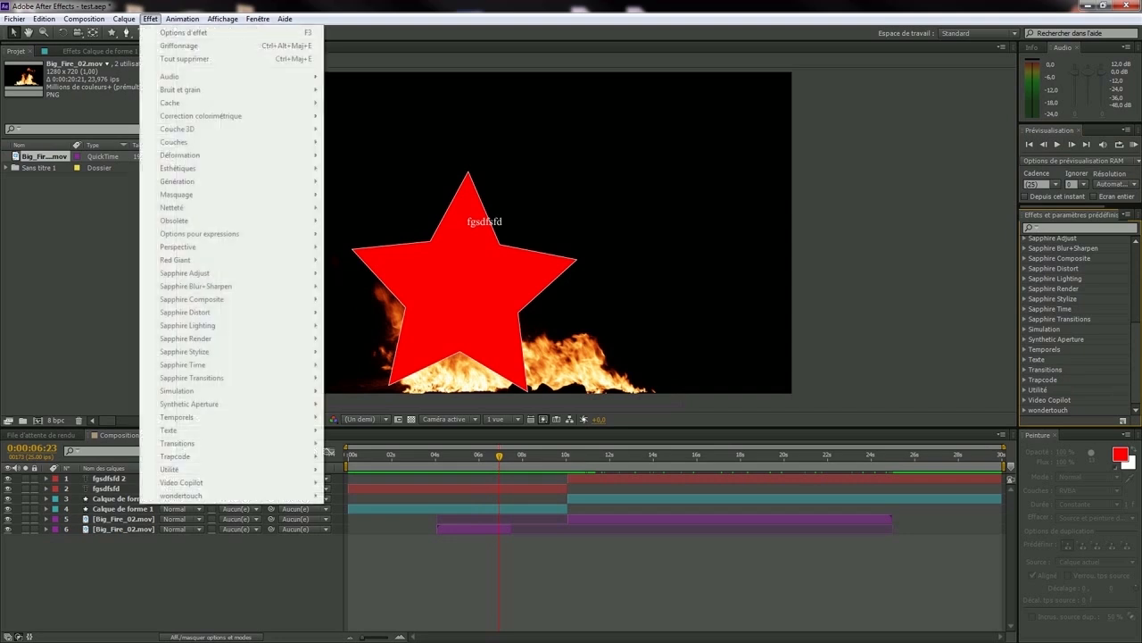
left_click(1075, 227)
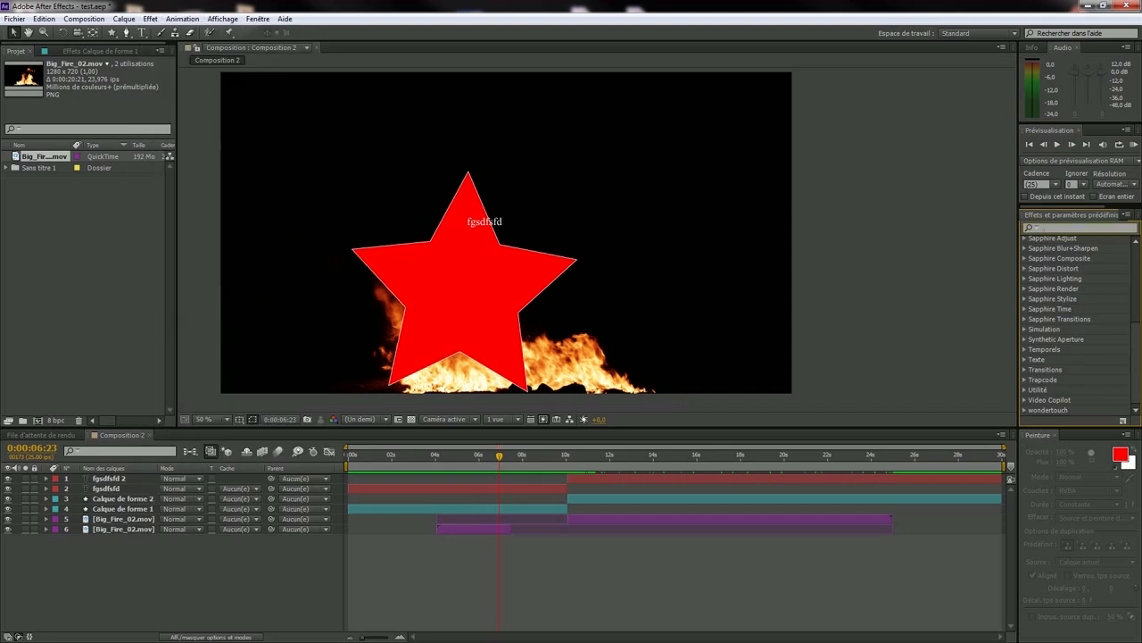
left_click(1038, 435)
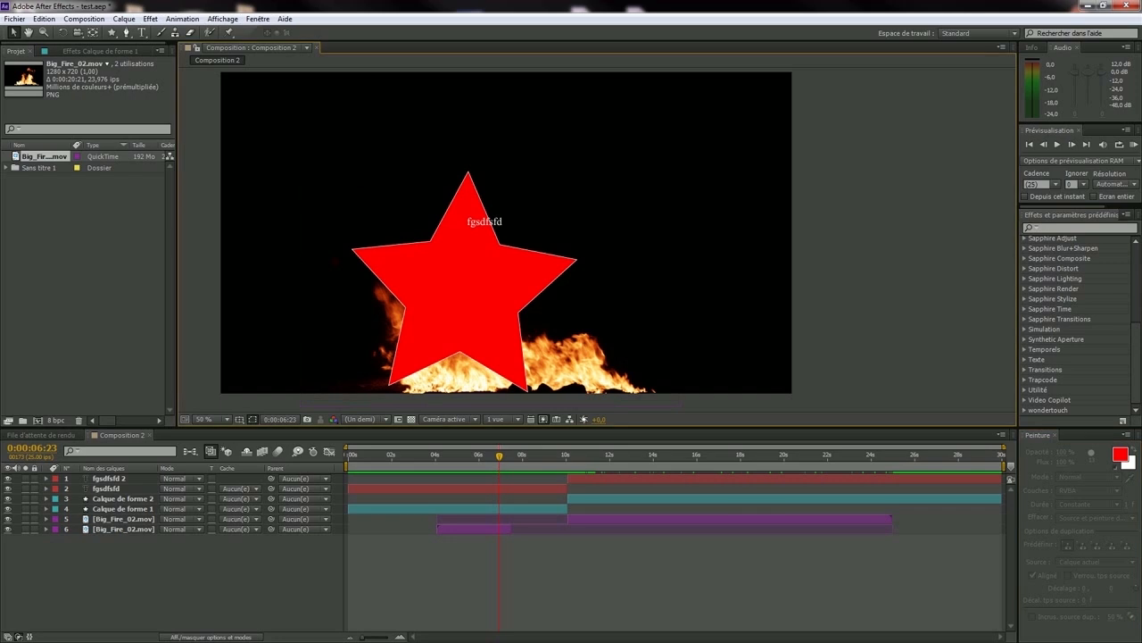
Look at the render queue and return to the timeline of Composition 2, with the current time at 0:00:06:16.
left_click(41, 435)
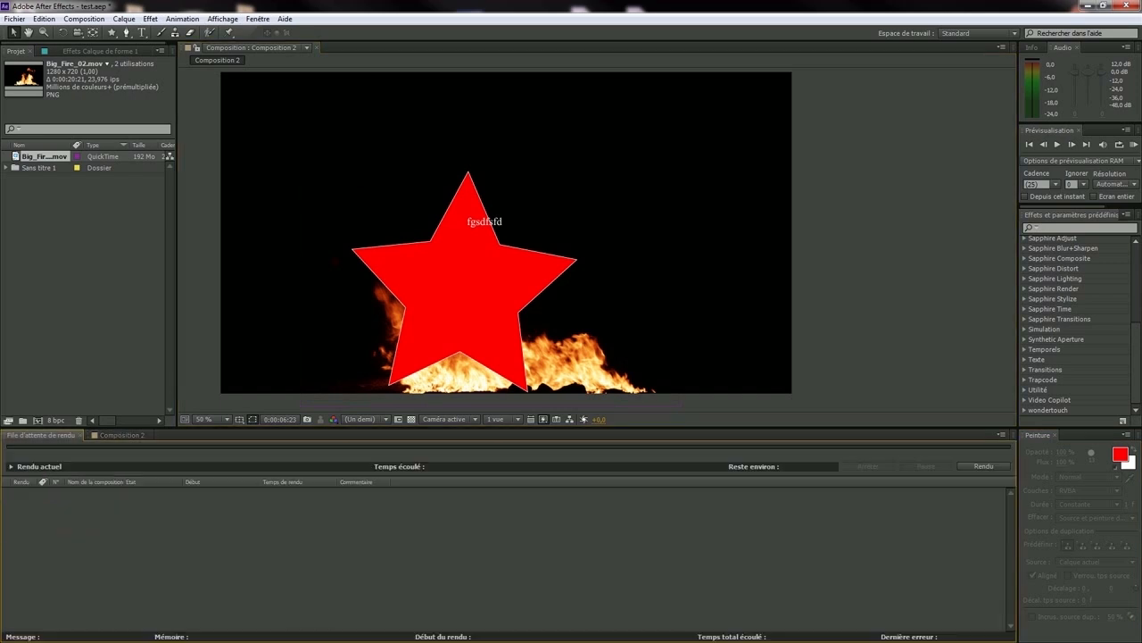
left_click(122, 435)
mouse_move(499, 456)
left_mouse_down()
mouse_move(700, 456)
mouse_move(431, 455)
mouse_move(493, 455)
left_mouse_up()
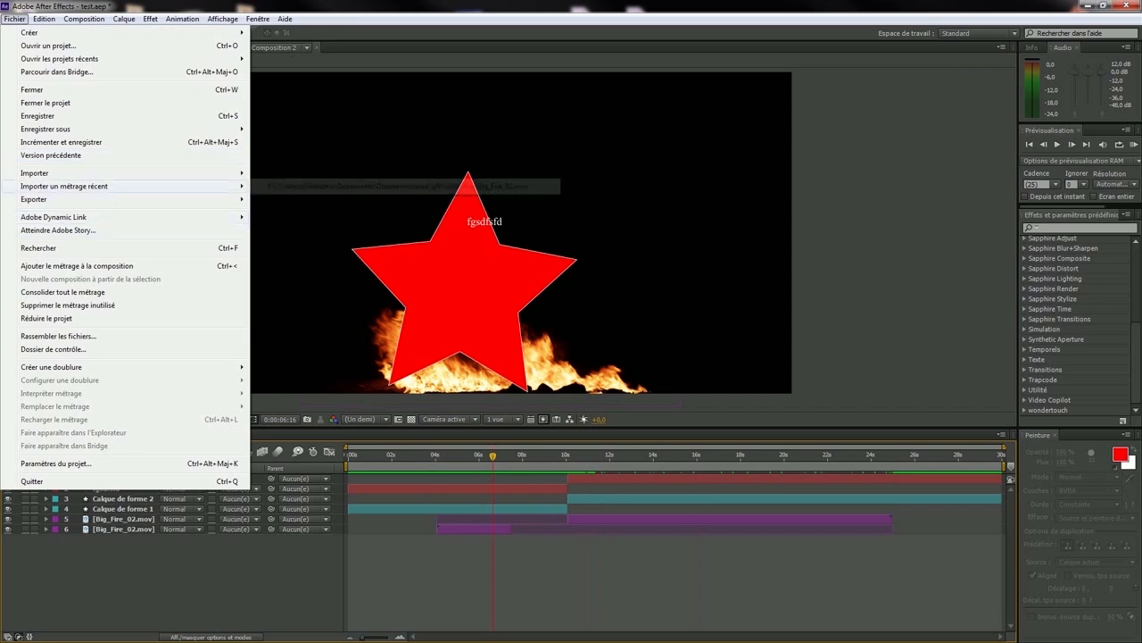
left_click(84, 19)
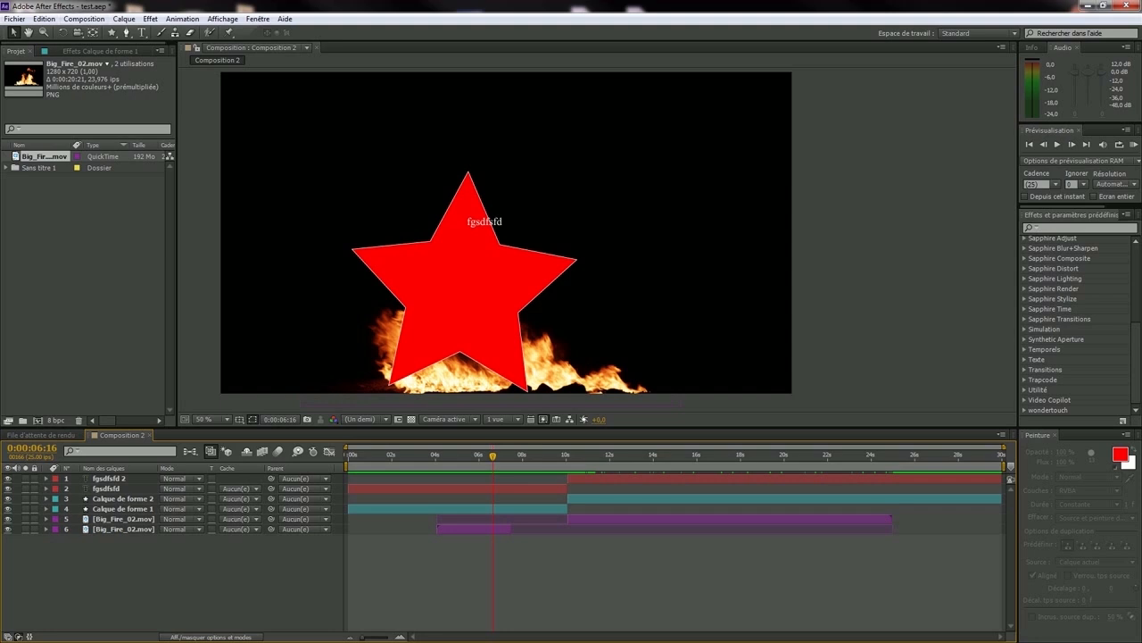
left_click(41, 435)
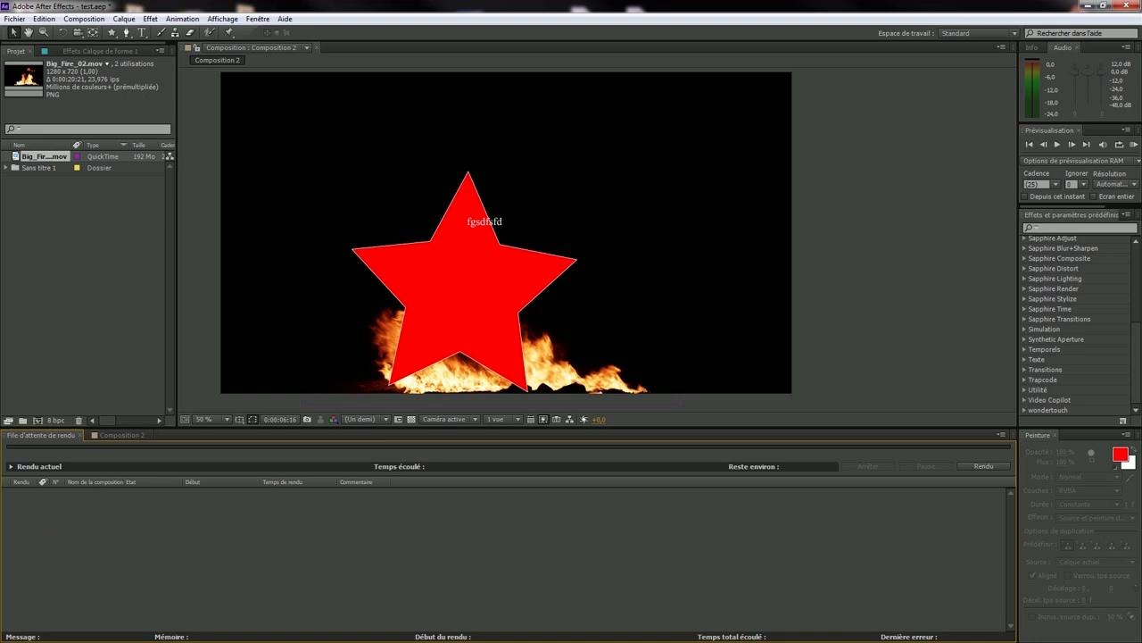
left_click(121, 435)
Limit the work area to about 3 to 6 seconds and preview that range.
mouse_move(348, 465)
left_mouse_down()
mouse_move(450, 465)
mouse_move(410, 465)
left_mouse_up()
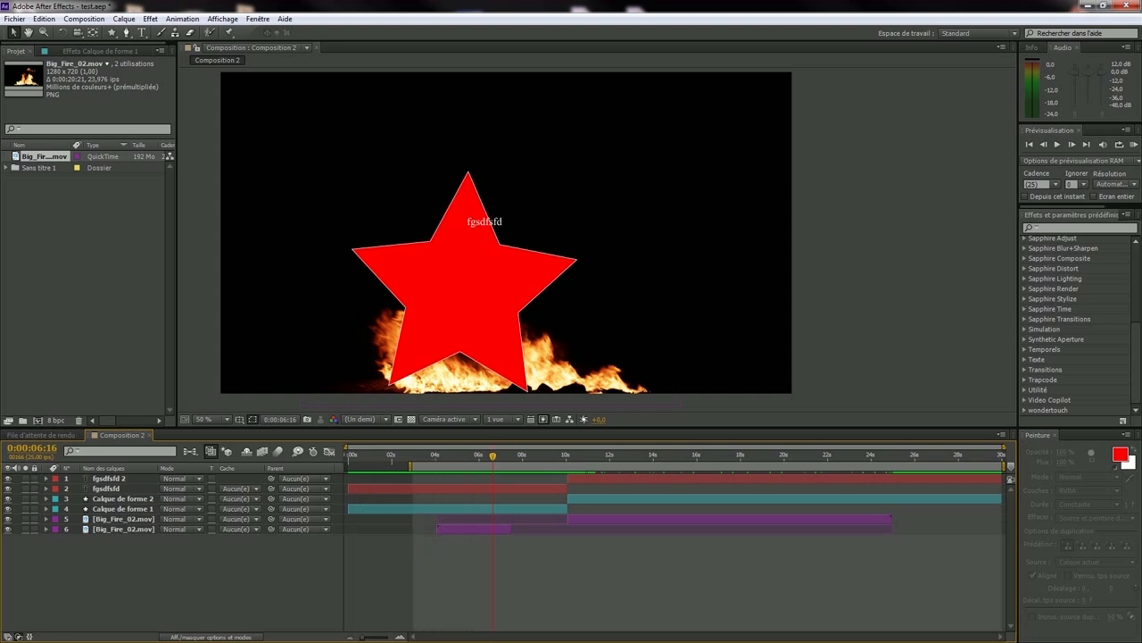
left_click_drag(1006, 465, 482, 465)
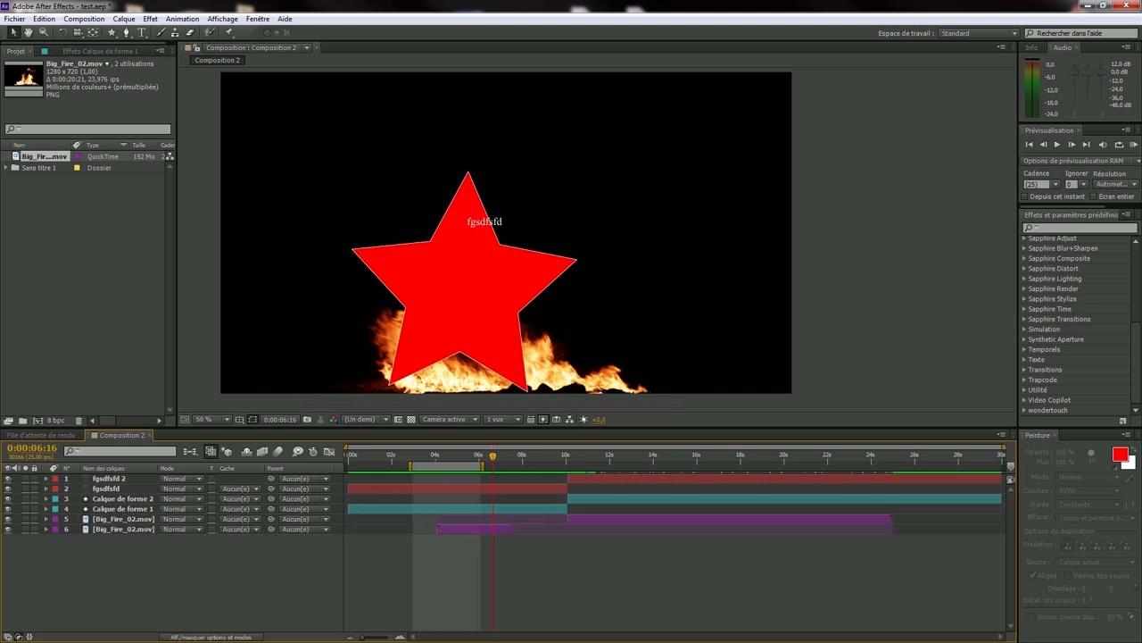
key("KP_0")
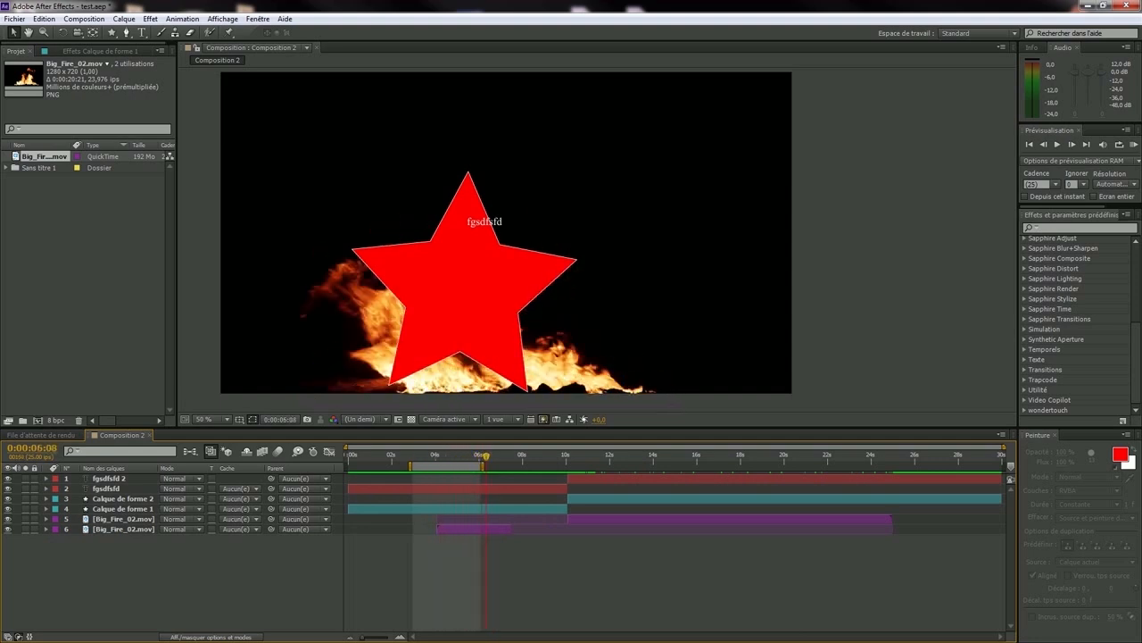
Set the work area to span the first Big_Fire_02.mov segment, from about 4 to 7.5 seconds, and add Composition 2 to the render queue.
left_click_drag(448, 466, 347, 466)
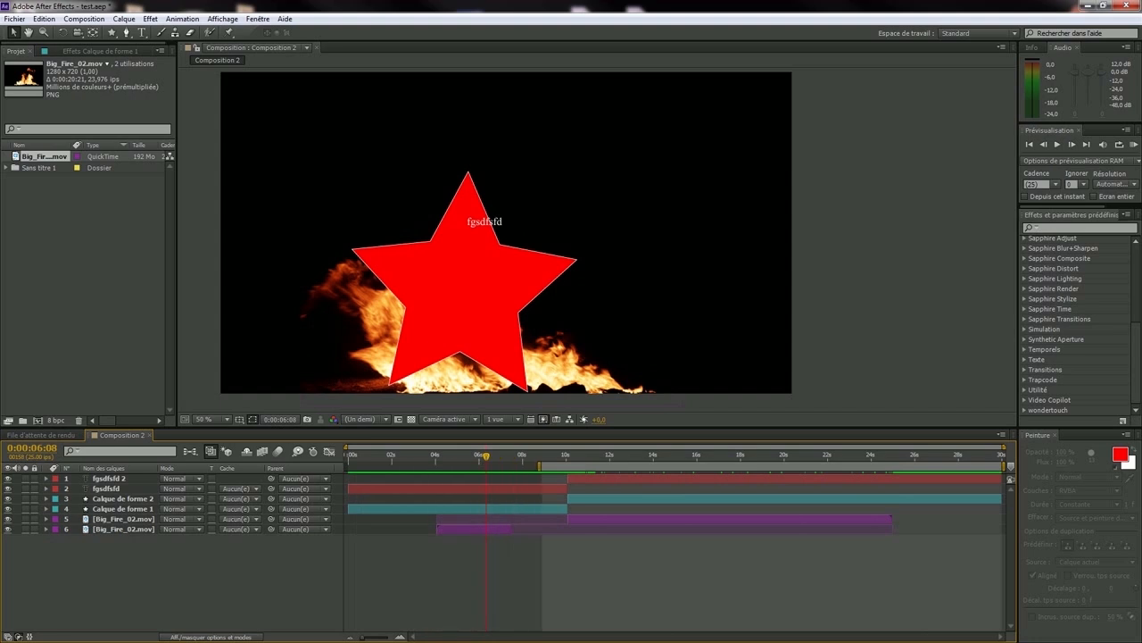
left_click_drag(497, 466, 435, 466)
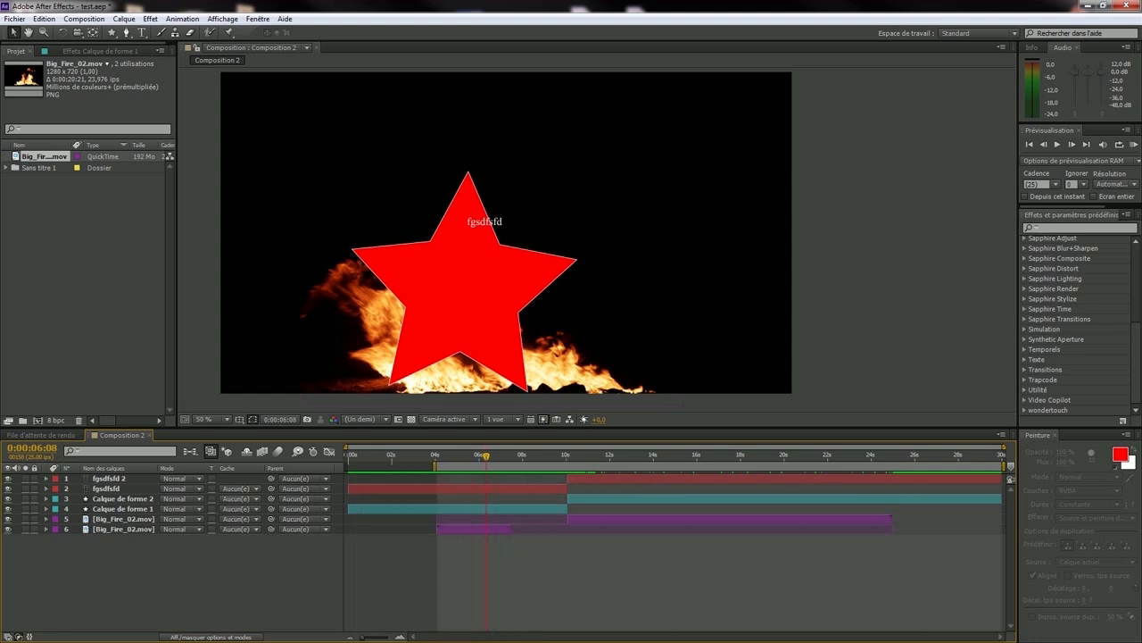
left_click_drag(1004, 466, 512, 466)
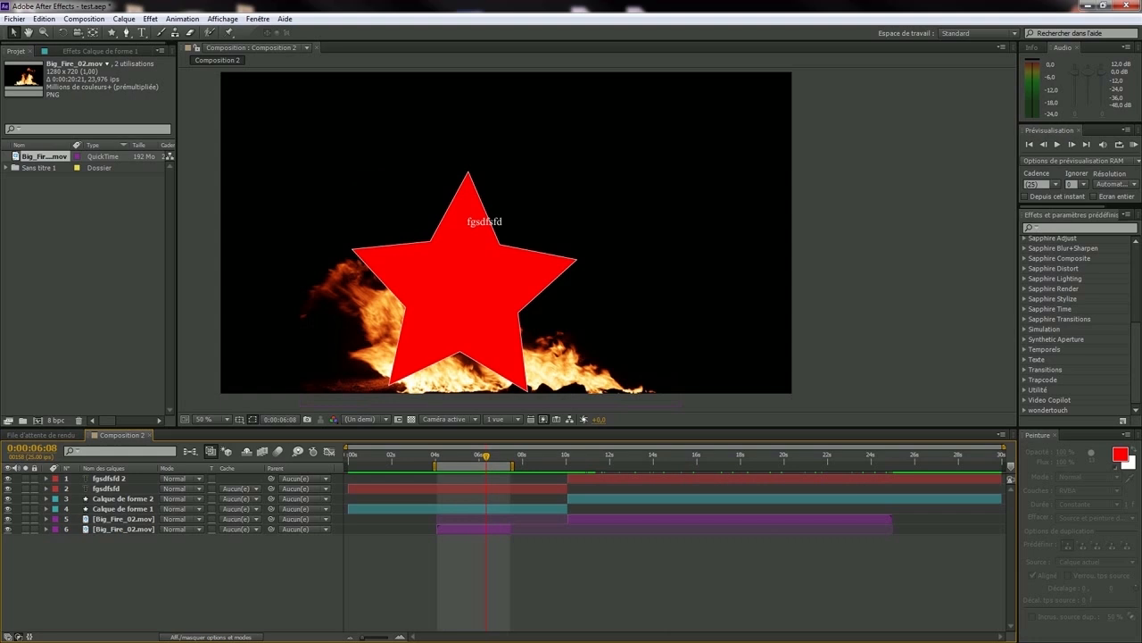
left_click(84, 19)
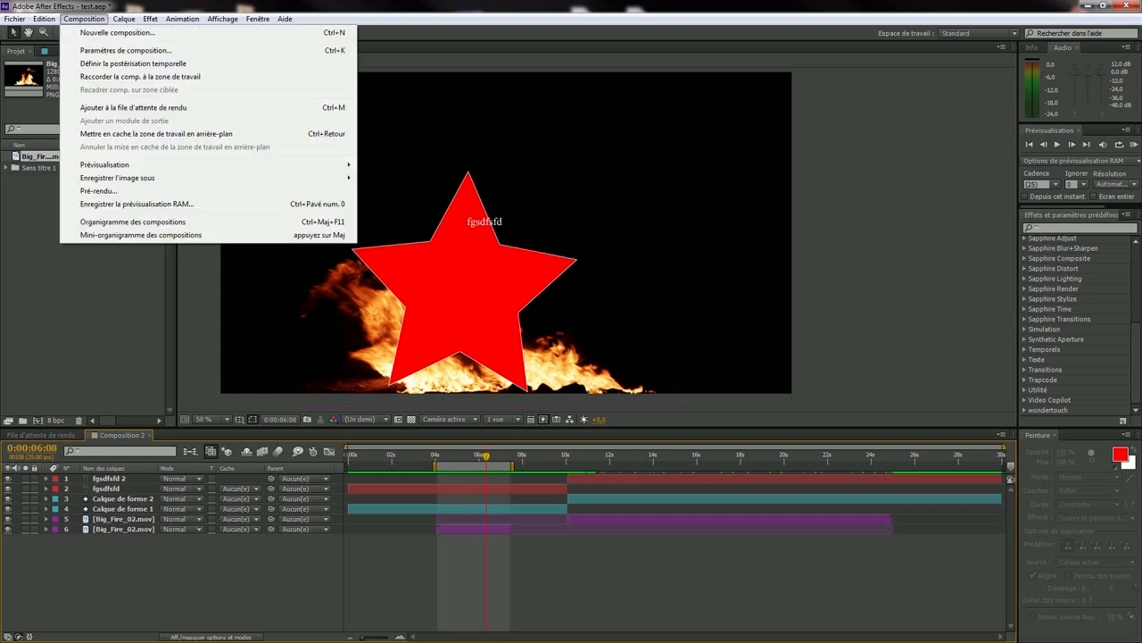
left_click(134, 107)
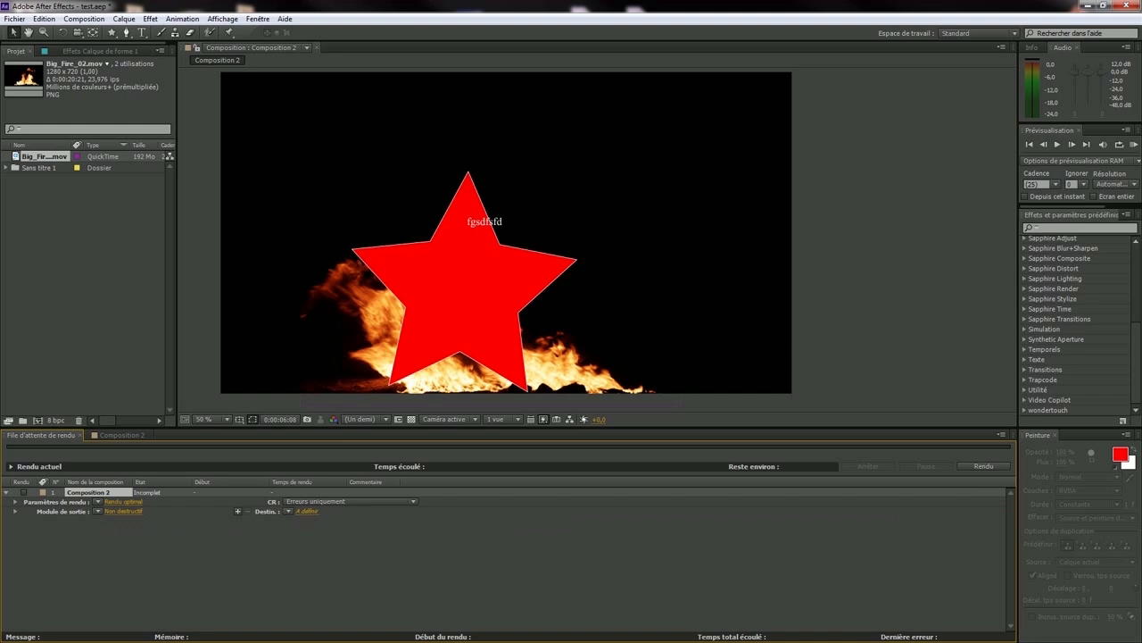
Try to render Composition 2 from the render queue and dismiss the resulting message.
left_click(984, 466)
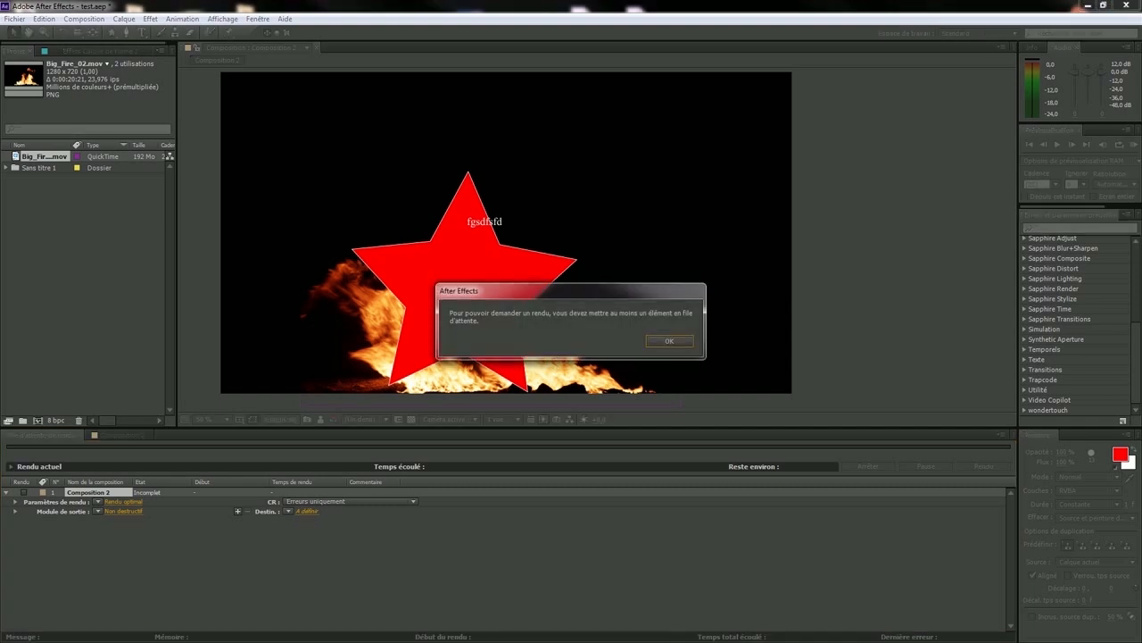
key("Return")
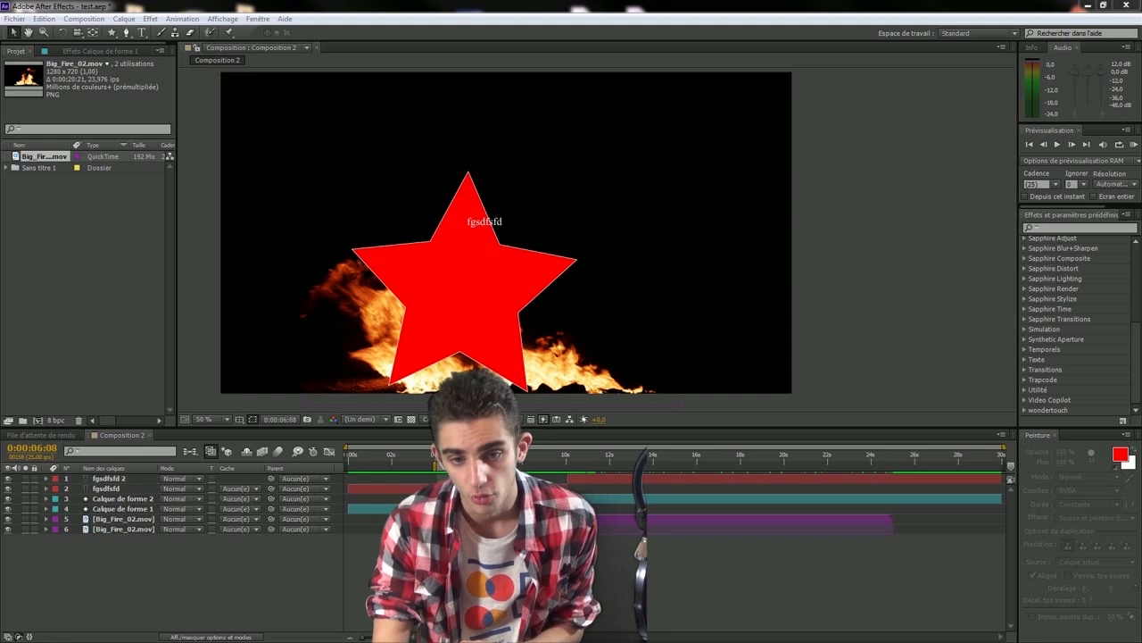
Look through the Calque commands and the layer types offered for creation, from Texte and Solide to Fichier Adobe Photoshop.
left_click(124, 18)
mouse_move(139, 32)
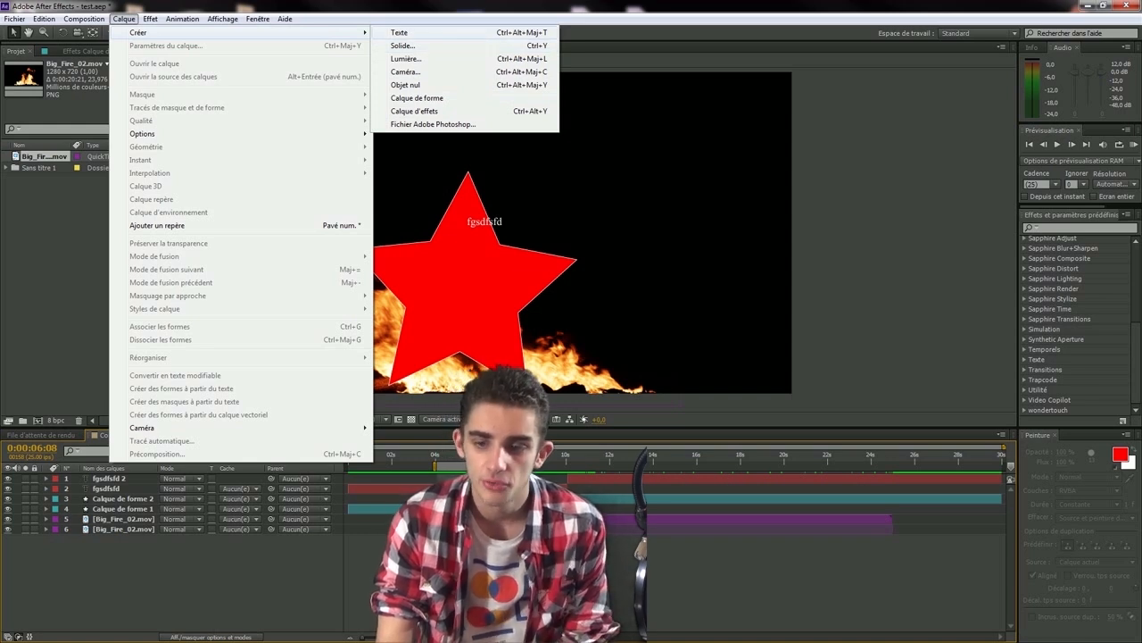
left_click(124, 19)
left_click(124, 19)
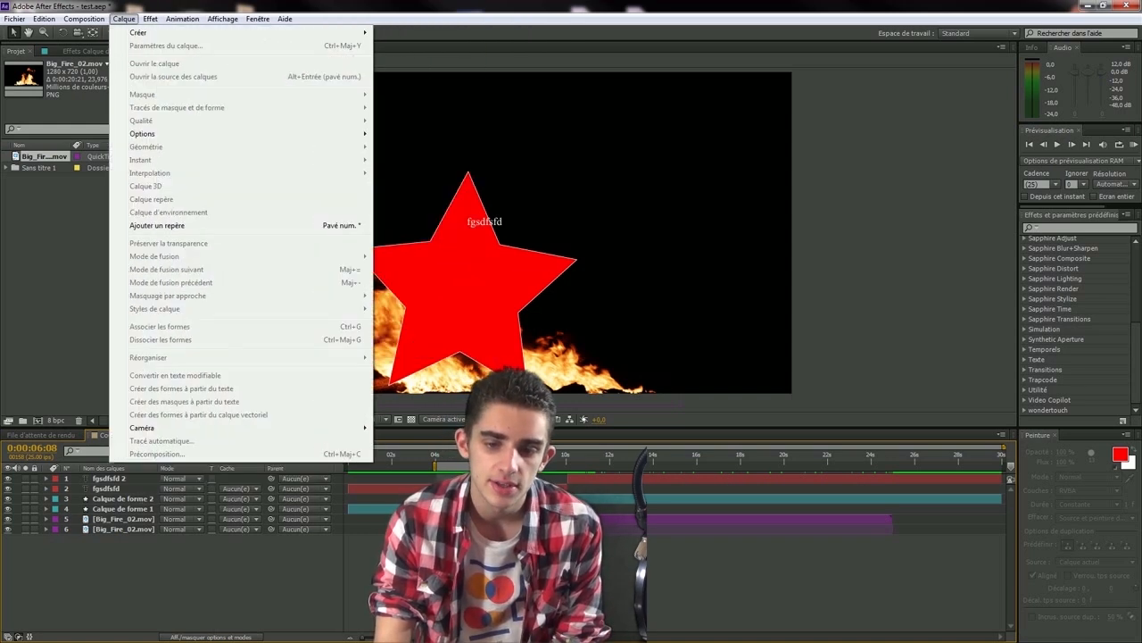
left_click(124, 19)
left_click(125, 19)
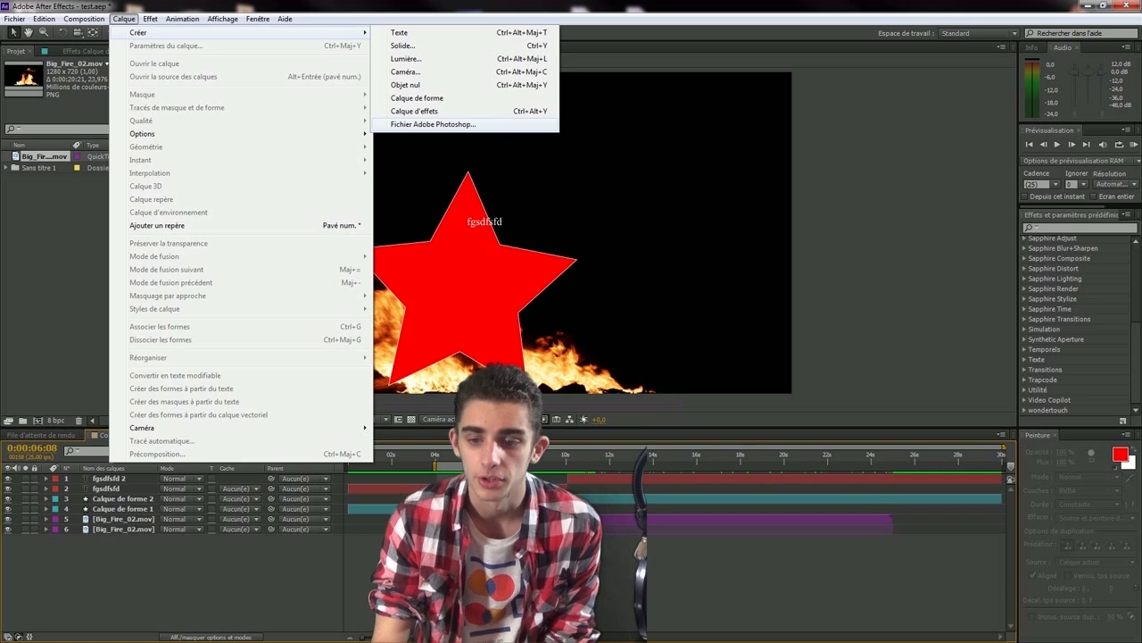
left_click(661, 179)
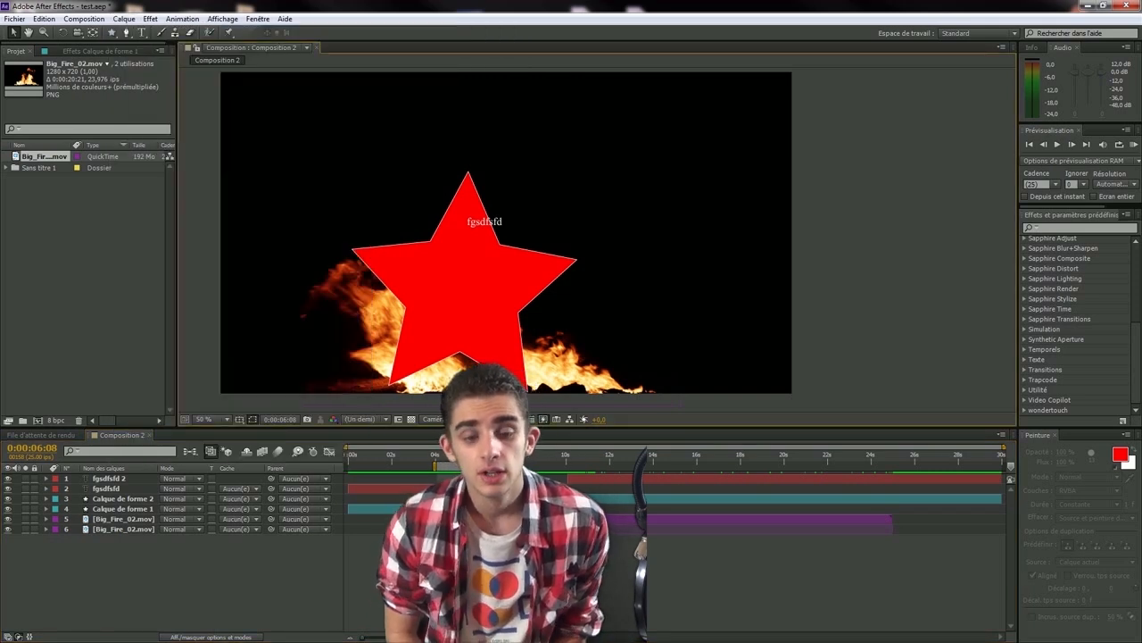